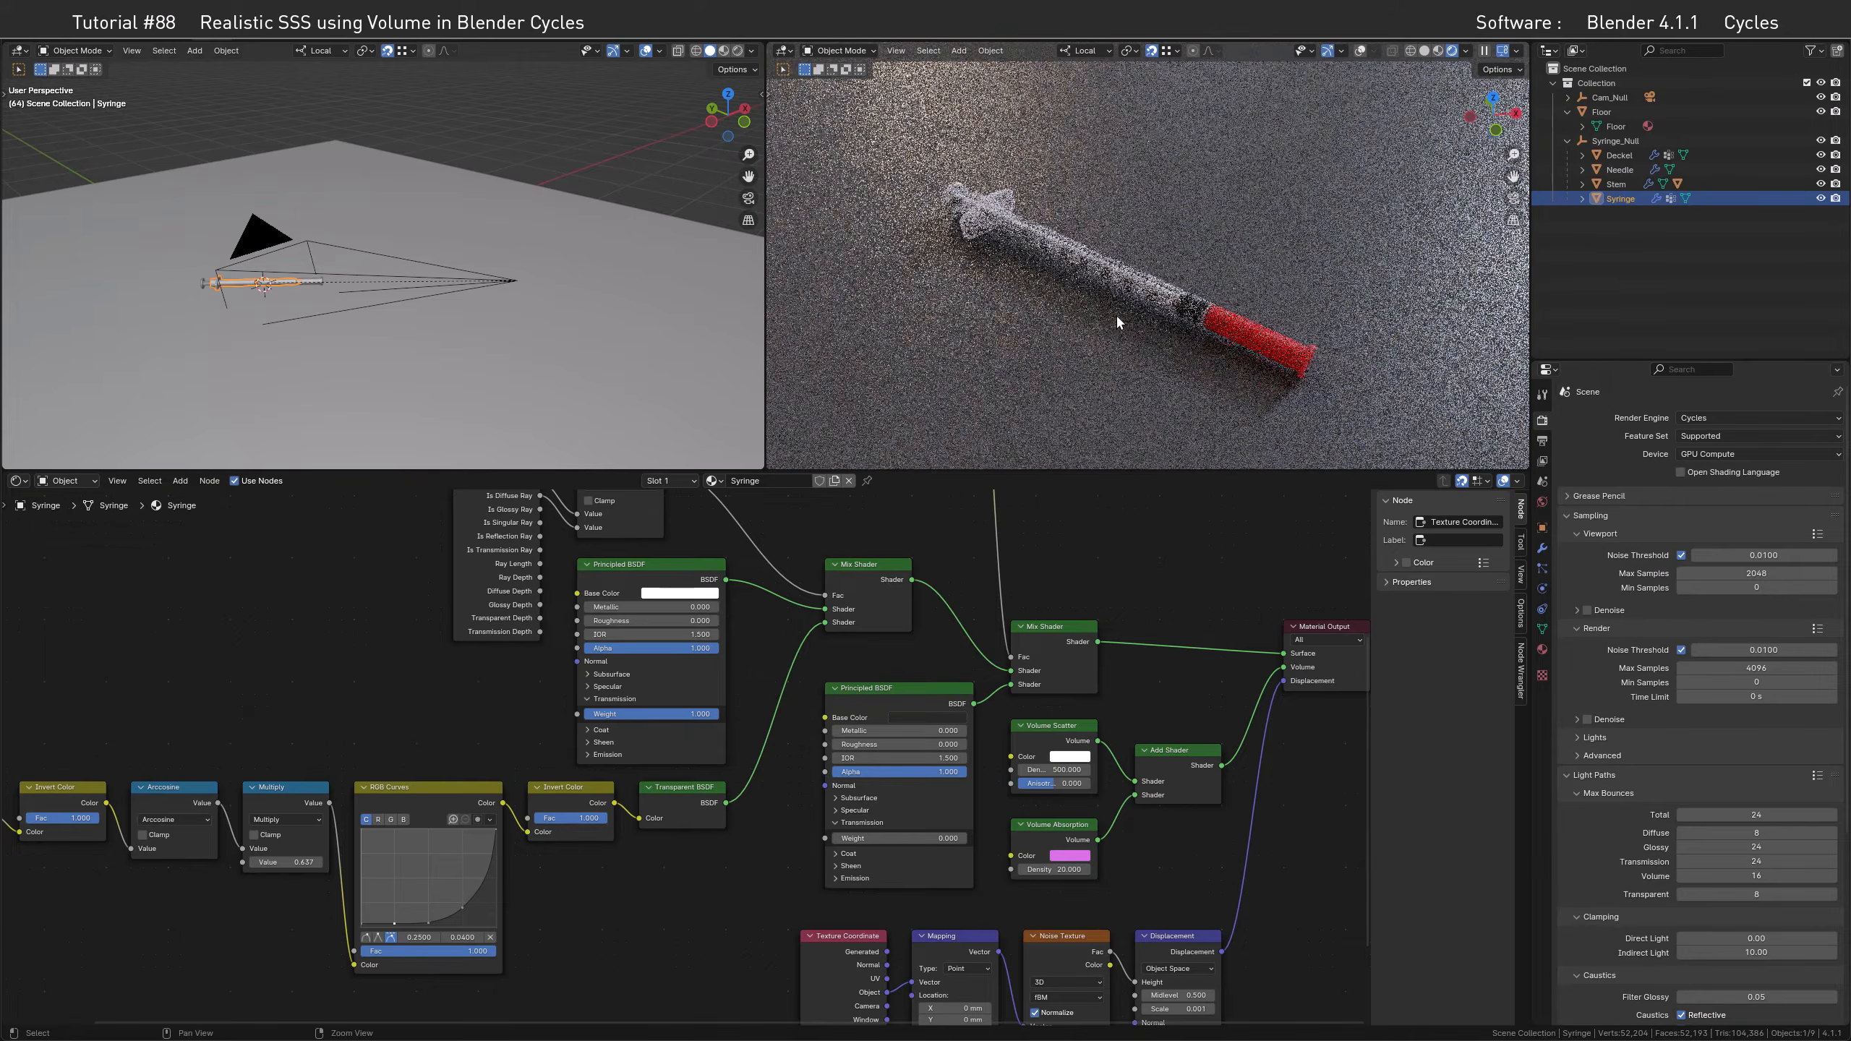
# Inspect the rendered syringe from several close views, temporarily hiding the red cap to examine the needle underneath
pyautogui.keyDown('shift'); pyautogui.moveTo(925, 255); pyautogui.dragTo(1038, 277, button='middle'); pyautogui.keyUp('shift')
pyautogui.scroll(5, 991, 263)
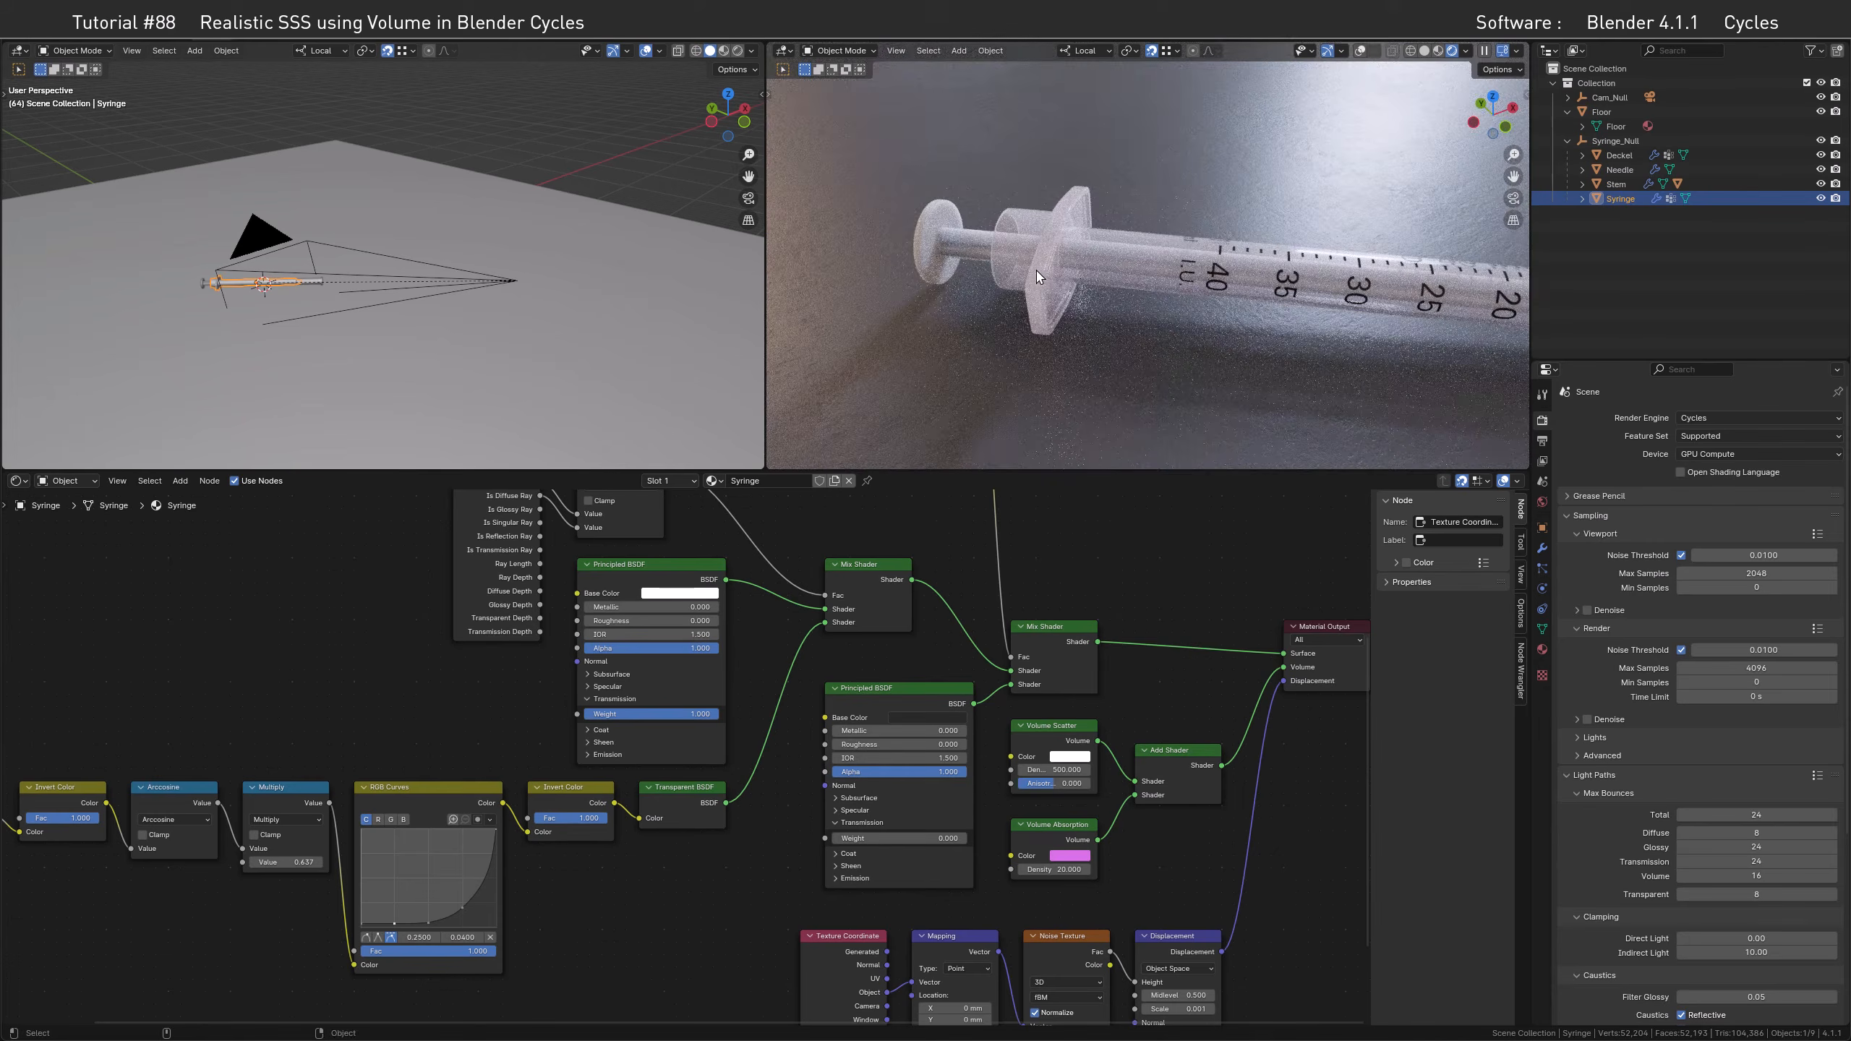
pyautogui.keyDown('alt'); pyautogui.moveTo(1374, 293); pyautogui.dragTo(853, 261, button='middle'); pyautogui.keyUp('alt')
pyautogui.keyDown('alt'); pyautogui.moveTo(1122, 286); pyautogui.dragTo(946, 274, button='middle'); pyautogui.keyUp('alt')
pyautogui.keyDown('alt'); pyautogui.moveTo(1297, 281); pyautogui.dragTo(1210, 268); pyautogui.keyUp('alt')
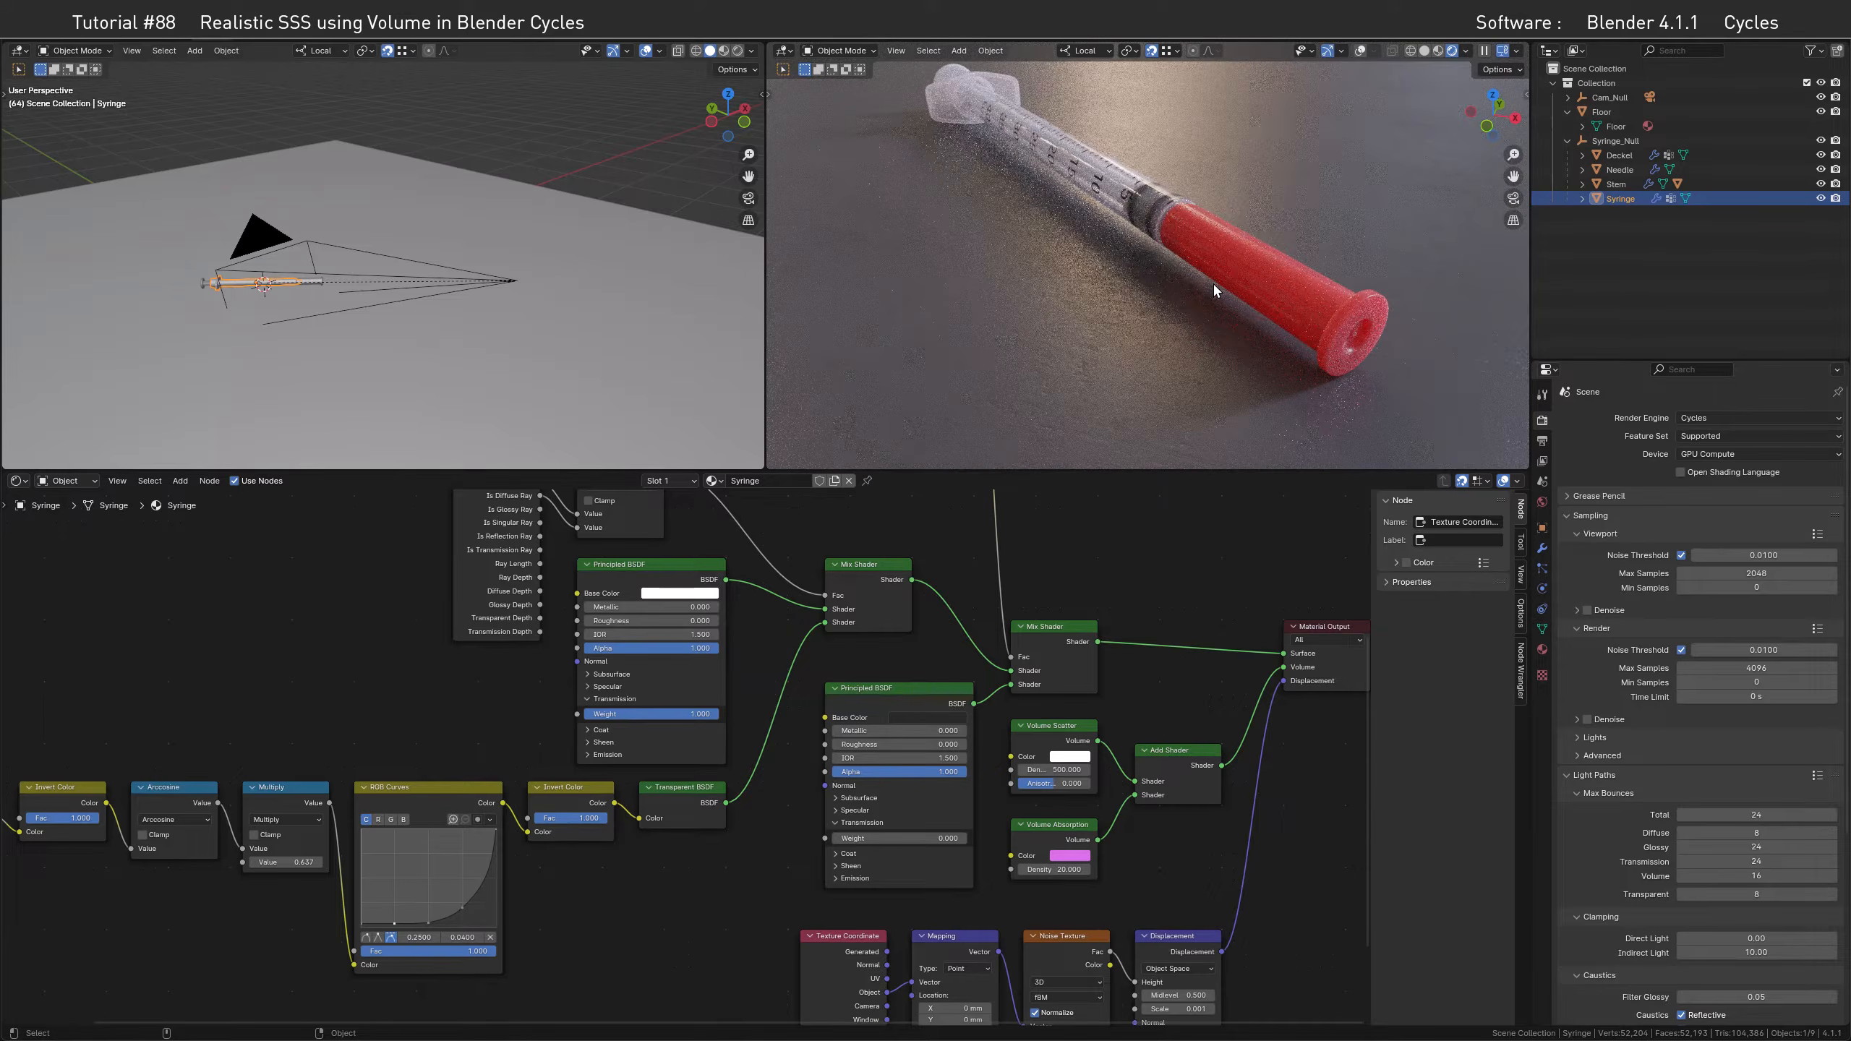
pyautogui.moveTo(1201, 257); pyautogui.dragTo(1251, 269, button='middle')
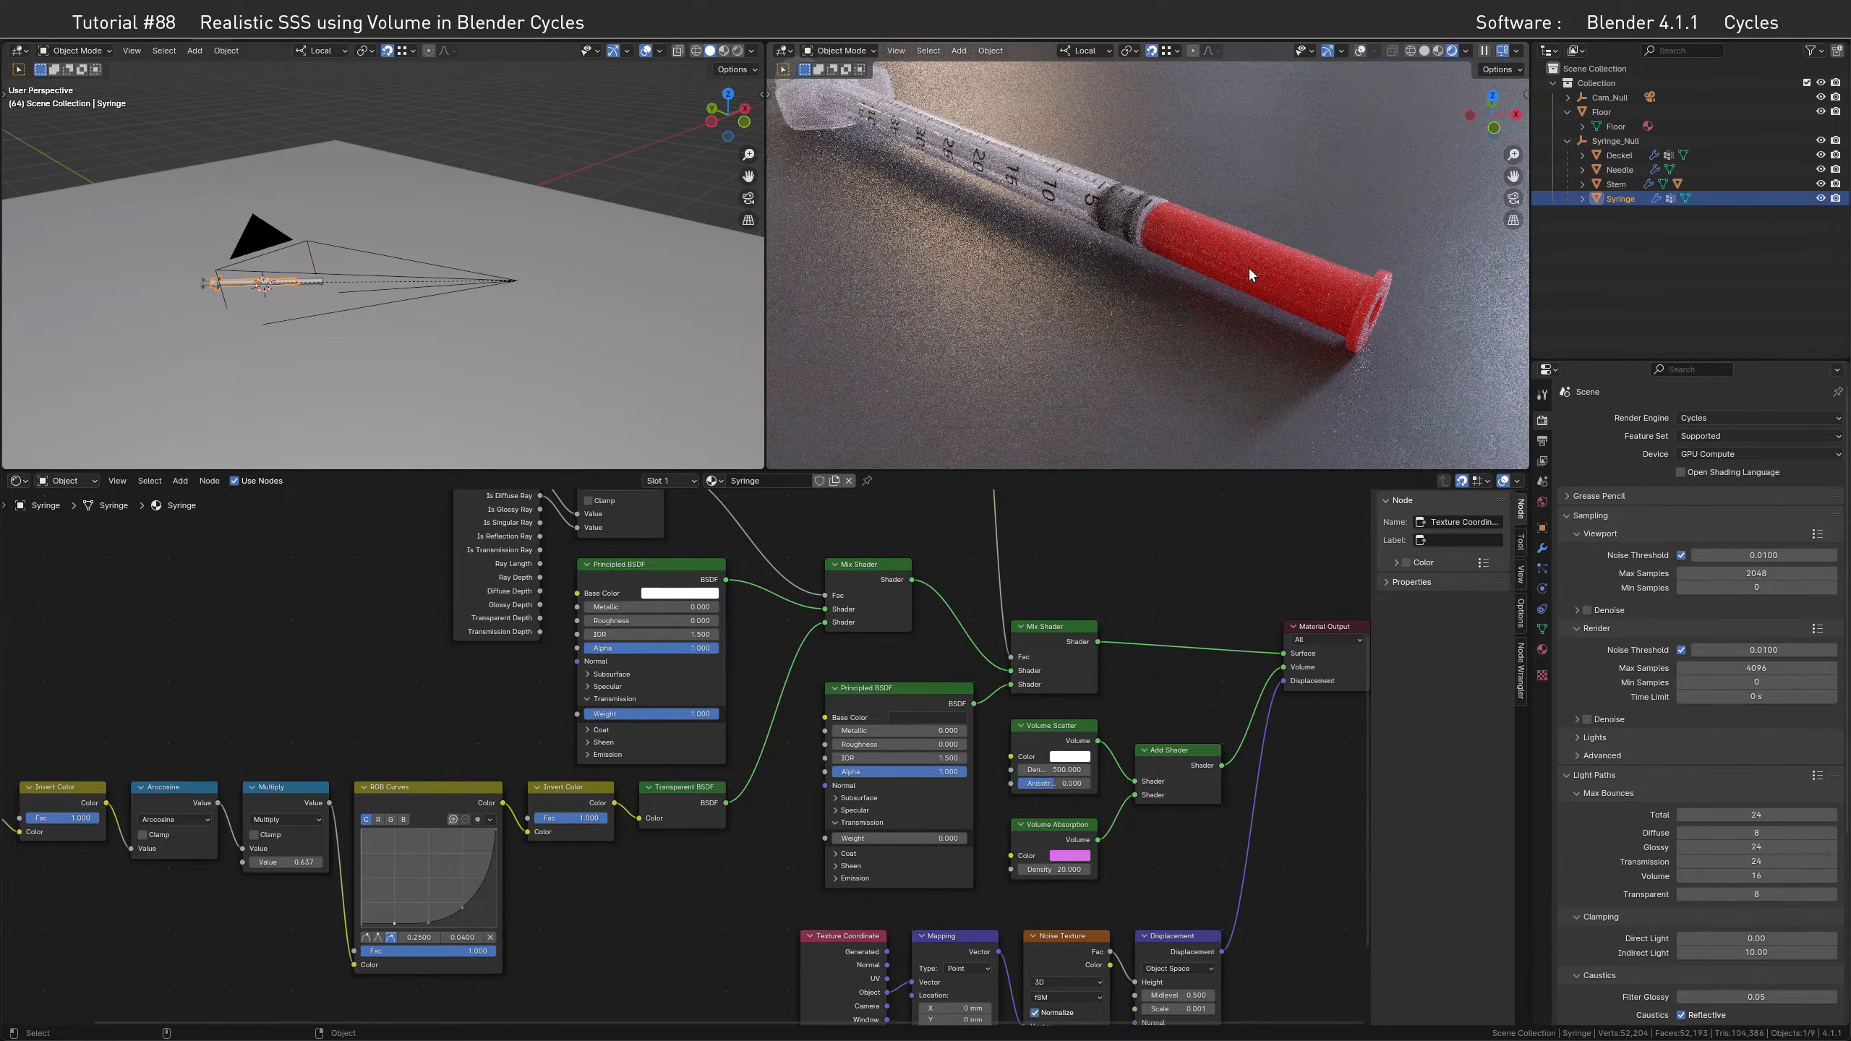
pyautogui.click(1251, 268)
pyautogui.click(1821, 155)
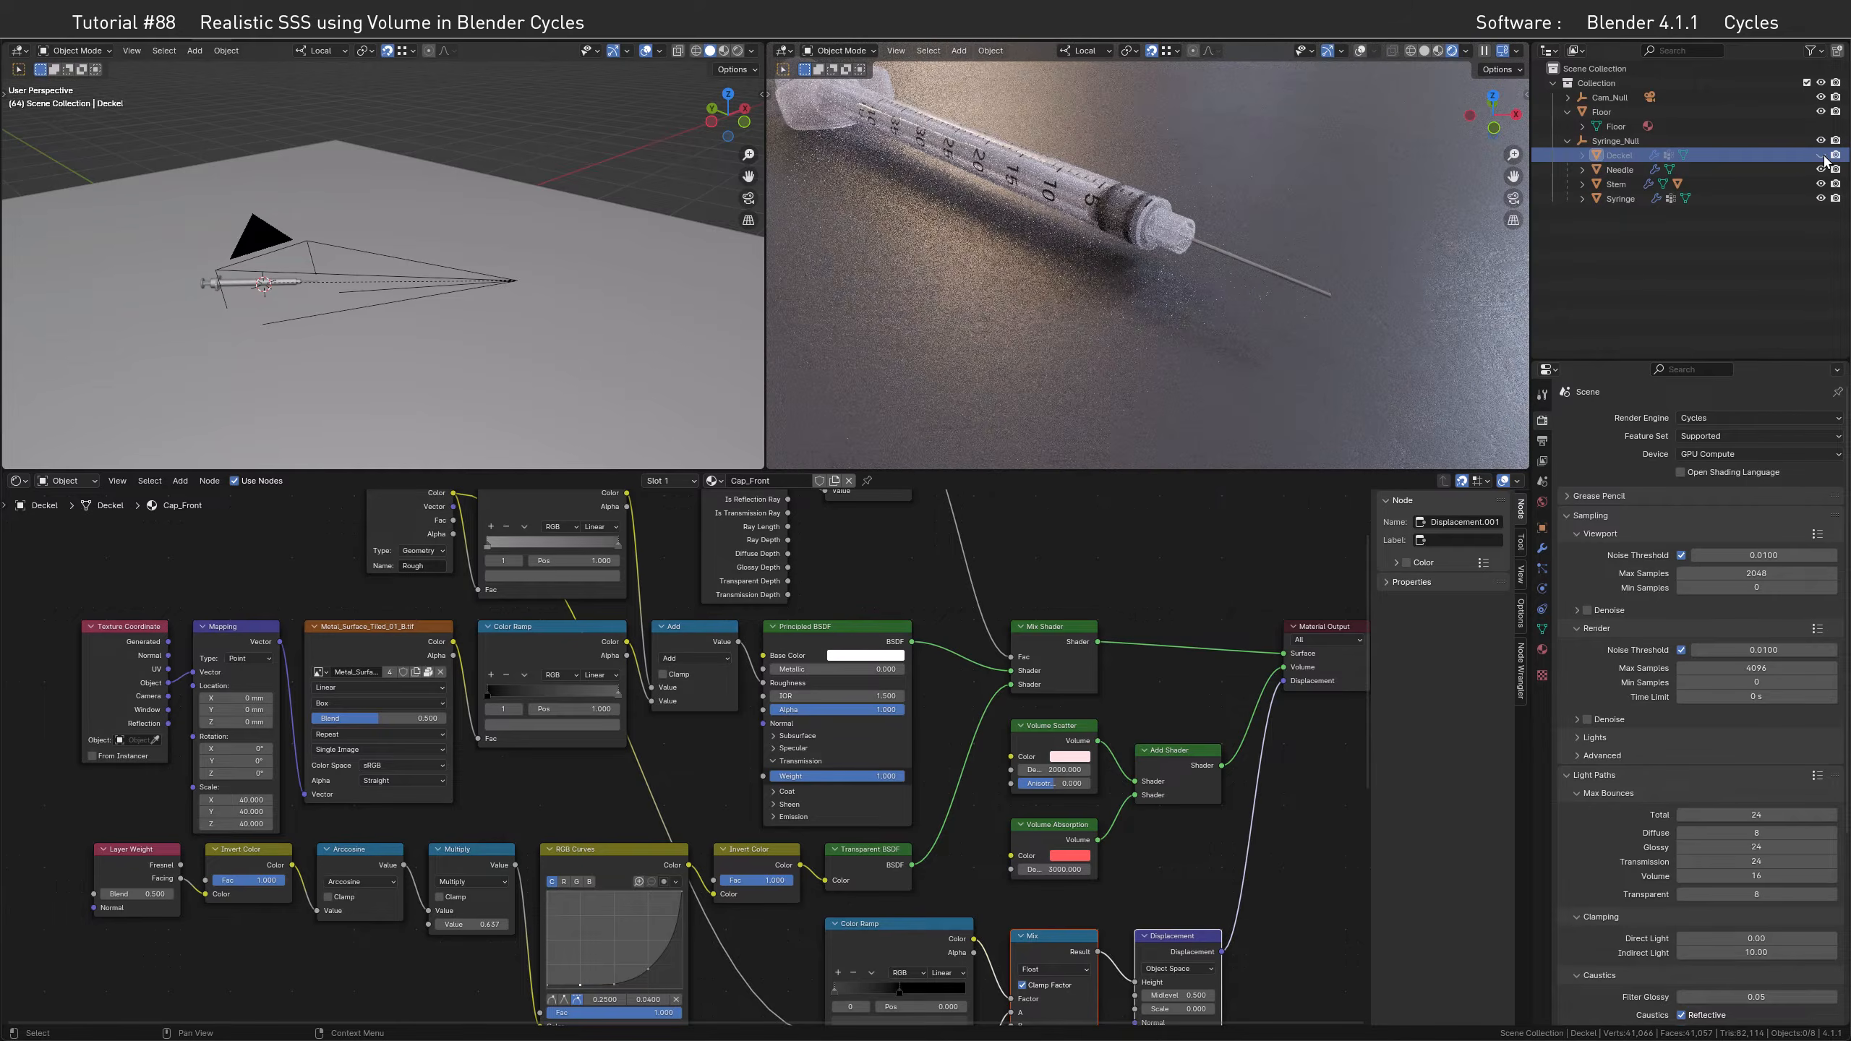
pyautogui.click(1822, 156)
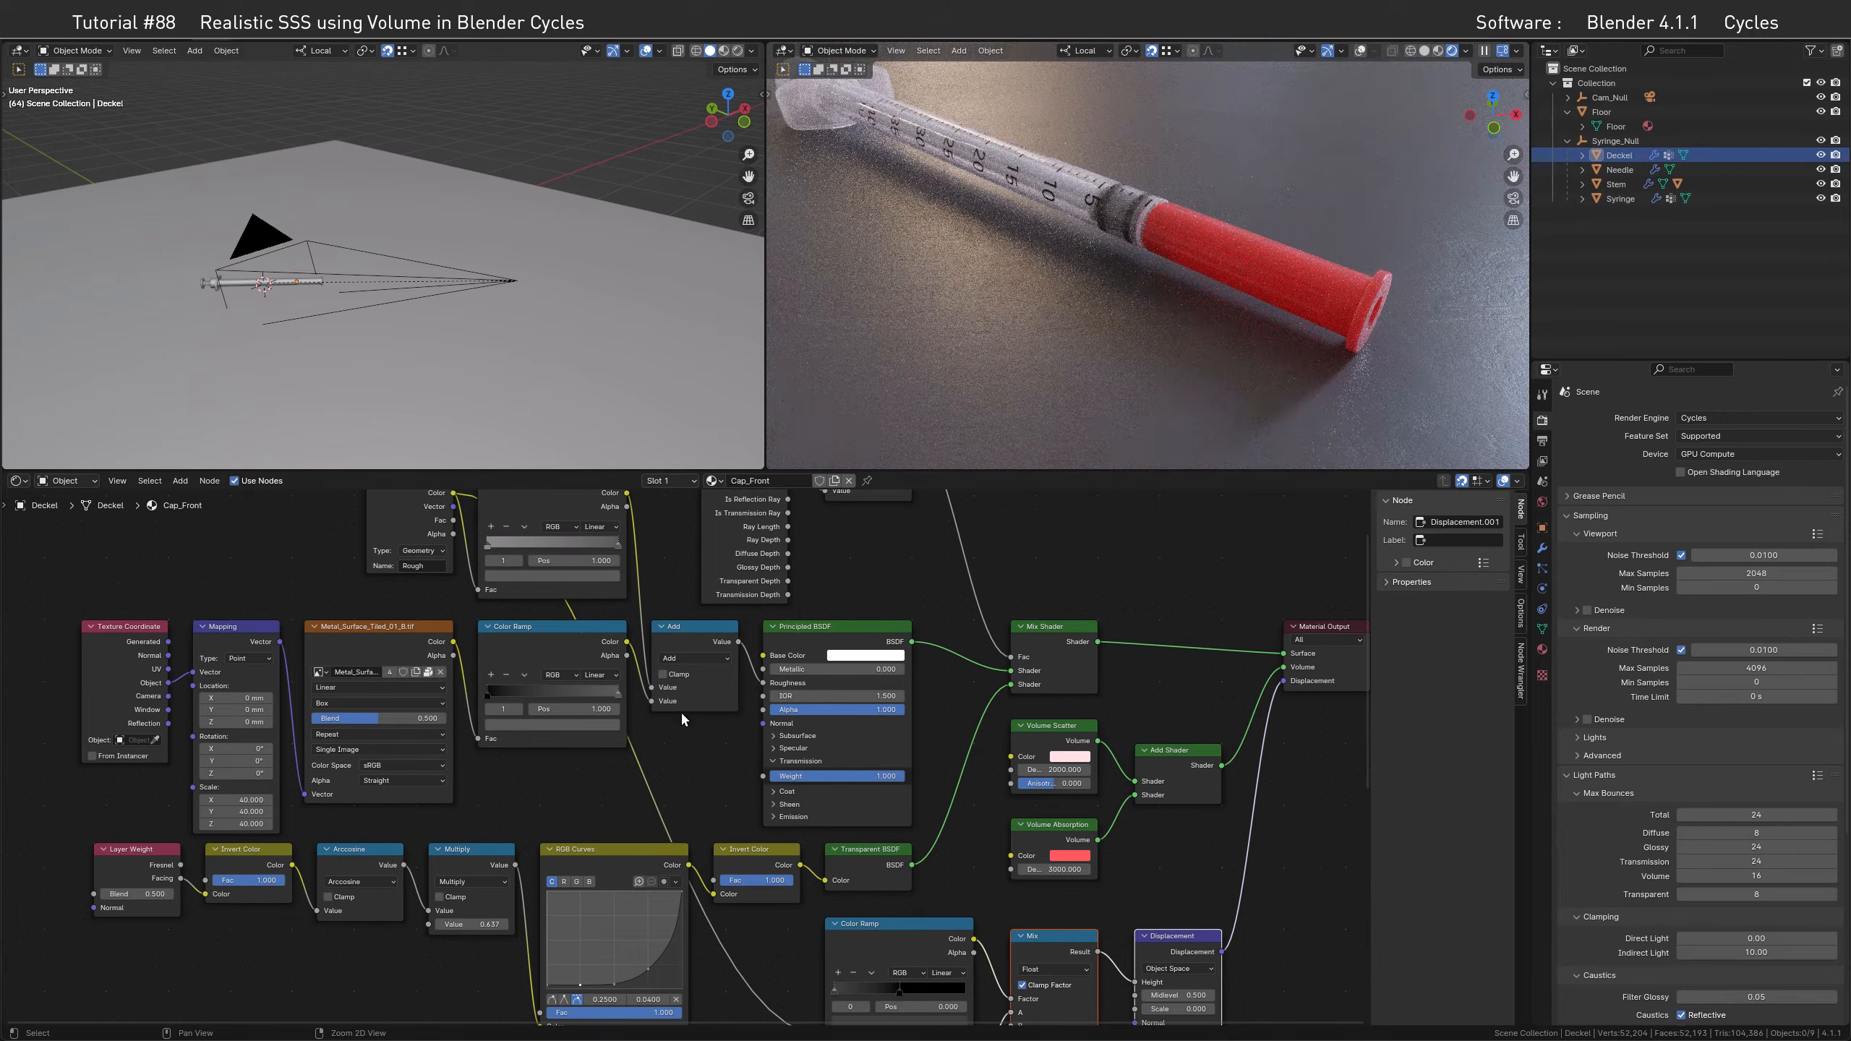
# Examine the syringe material's node tree, from the Layer Weight chain to the Light Path and Mix Shader nodes
pyautogui.moveTo(680, 708); pyautogui.dragTo(799, 708, button='middle')
pyautogui.click(1080, 193)
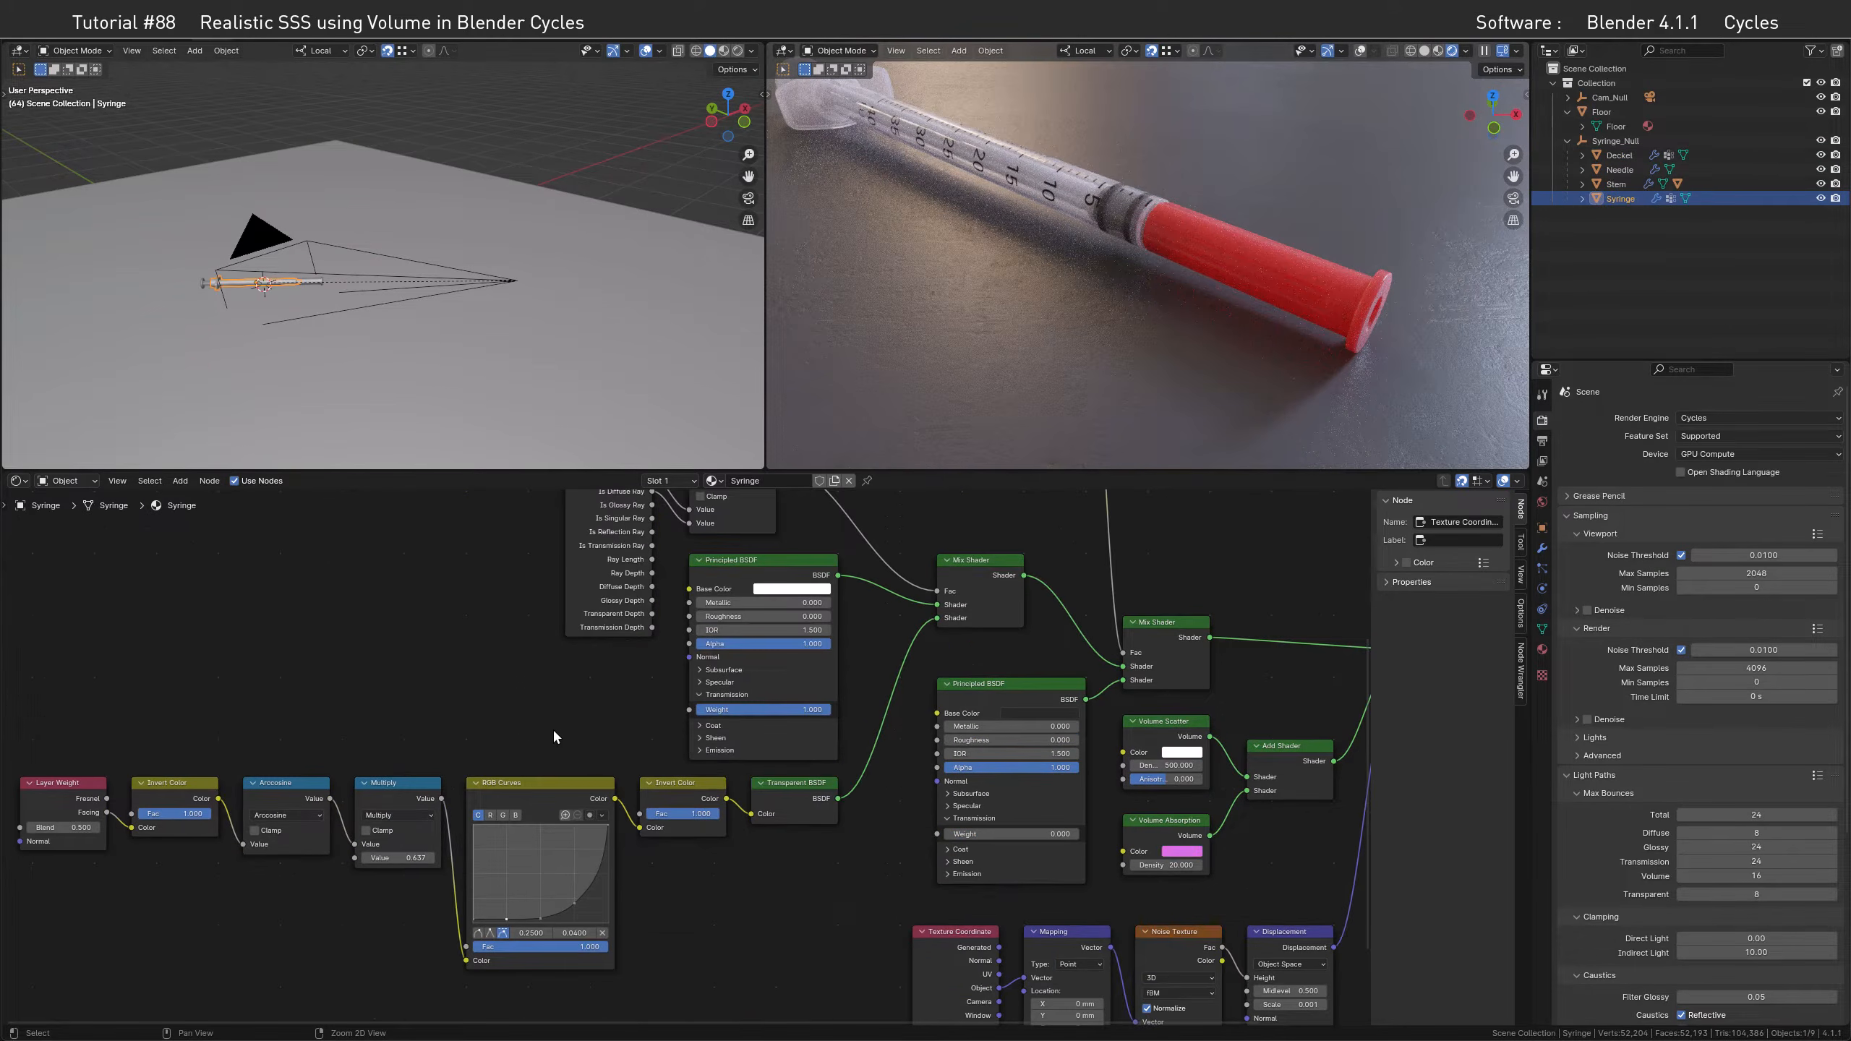
pyautogui.moveTo(480, 729); pyautogui.dragTo(680, 703, button='middle')
pyautogui.moveTo(211, 723); pyautogui.dragTo(840, 942)
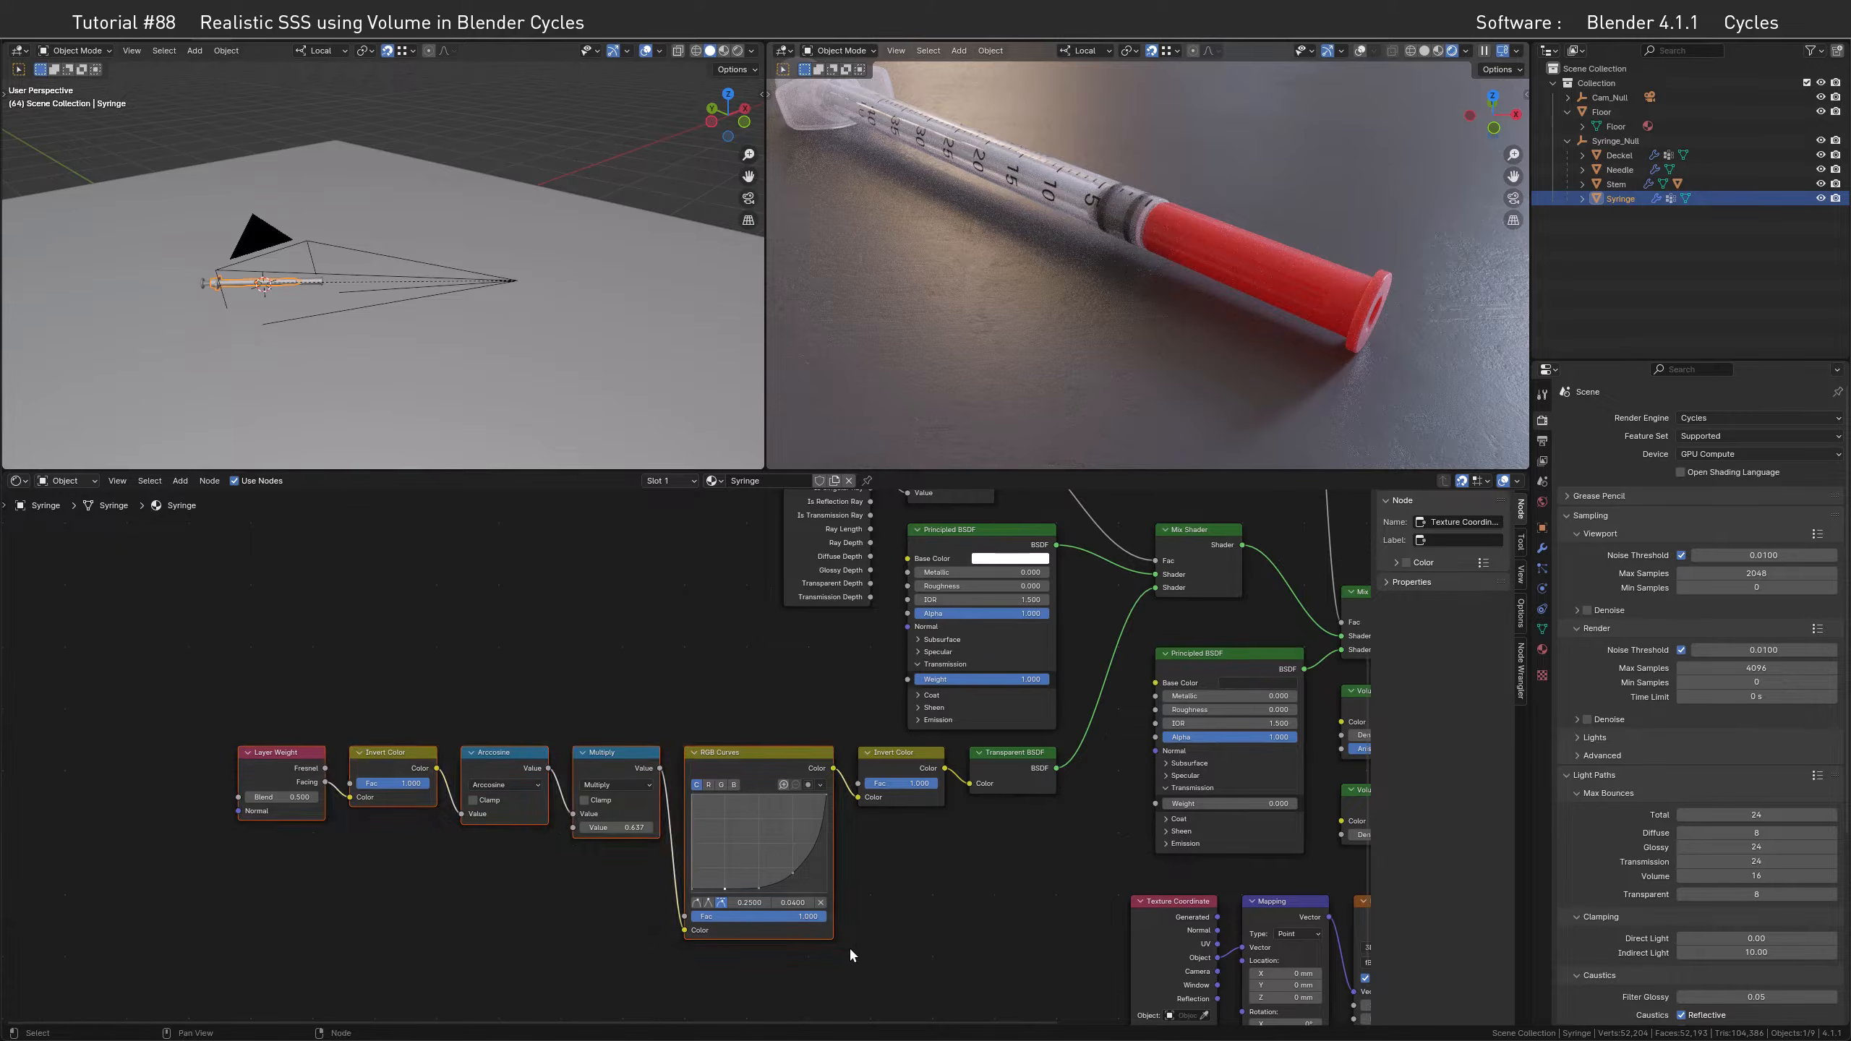
pyautogui.click(664, 634)
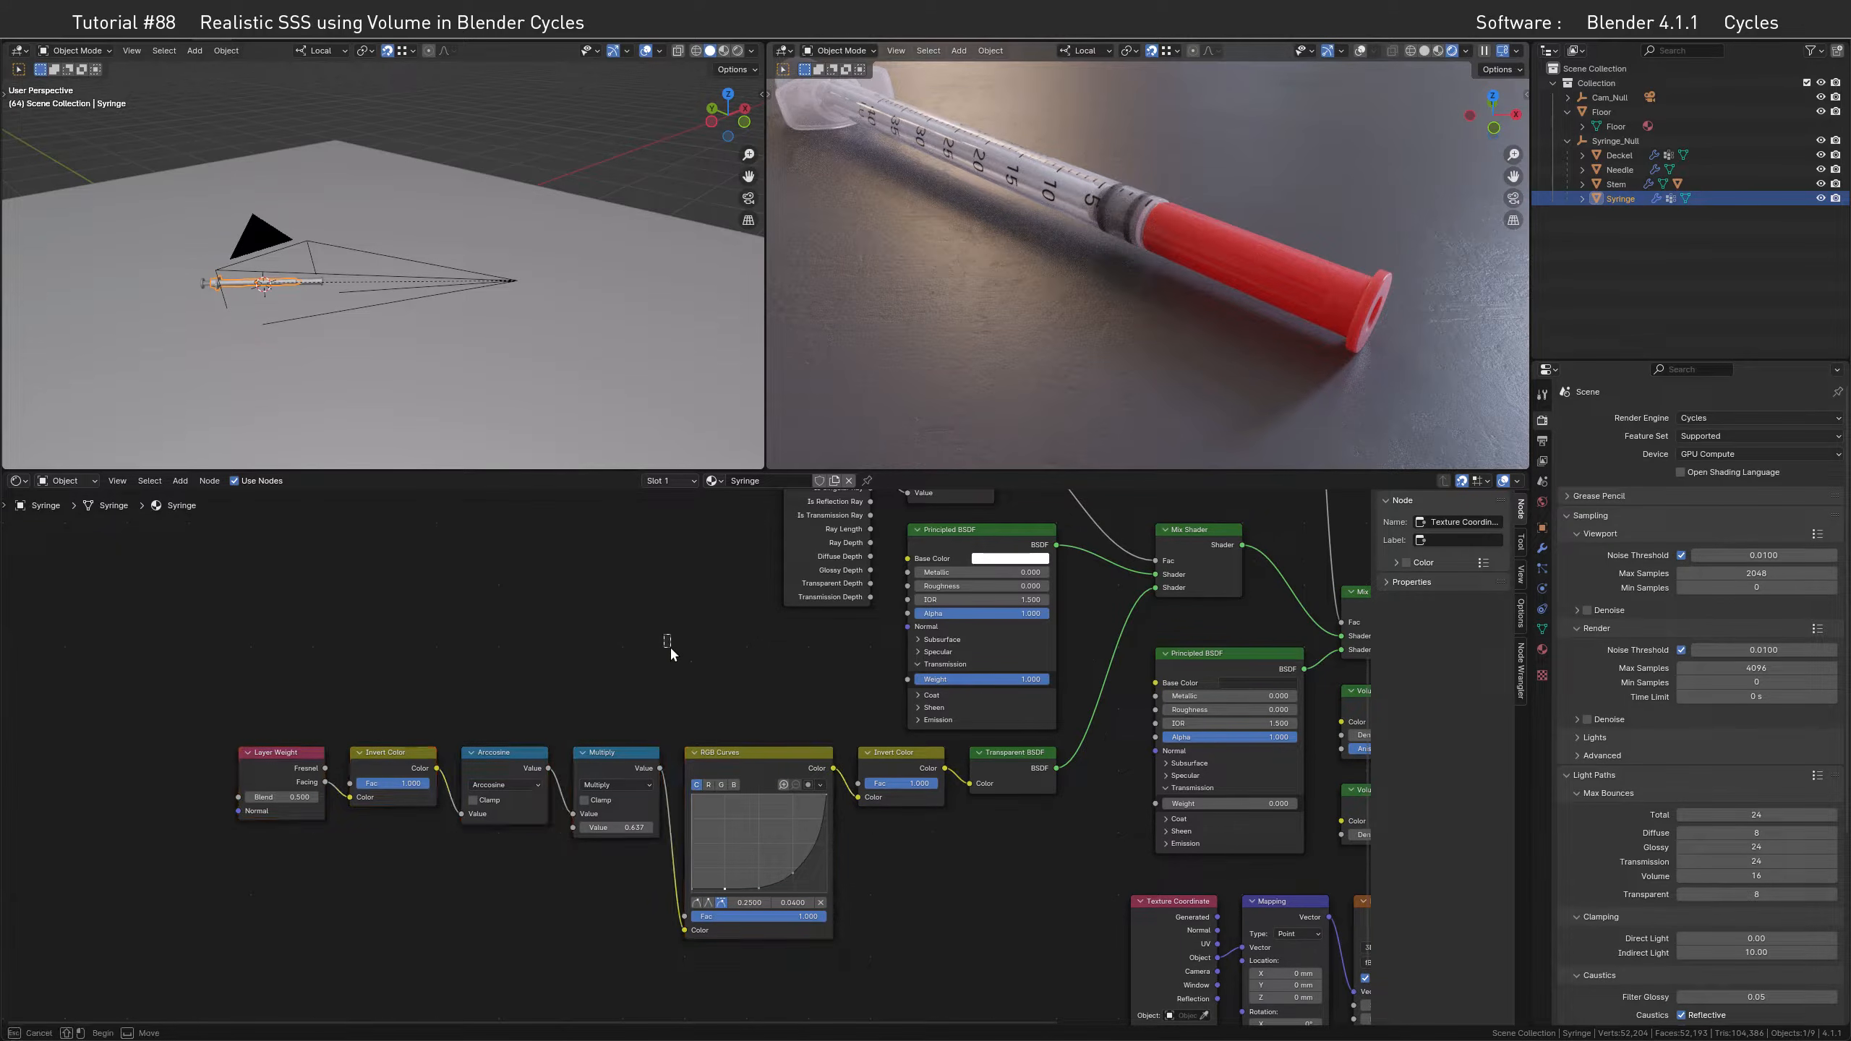
pyautogui.moveTo(758, 707); pyautogui.dragTo(837, 736, button='middle')
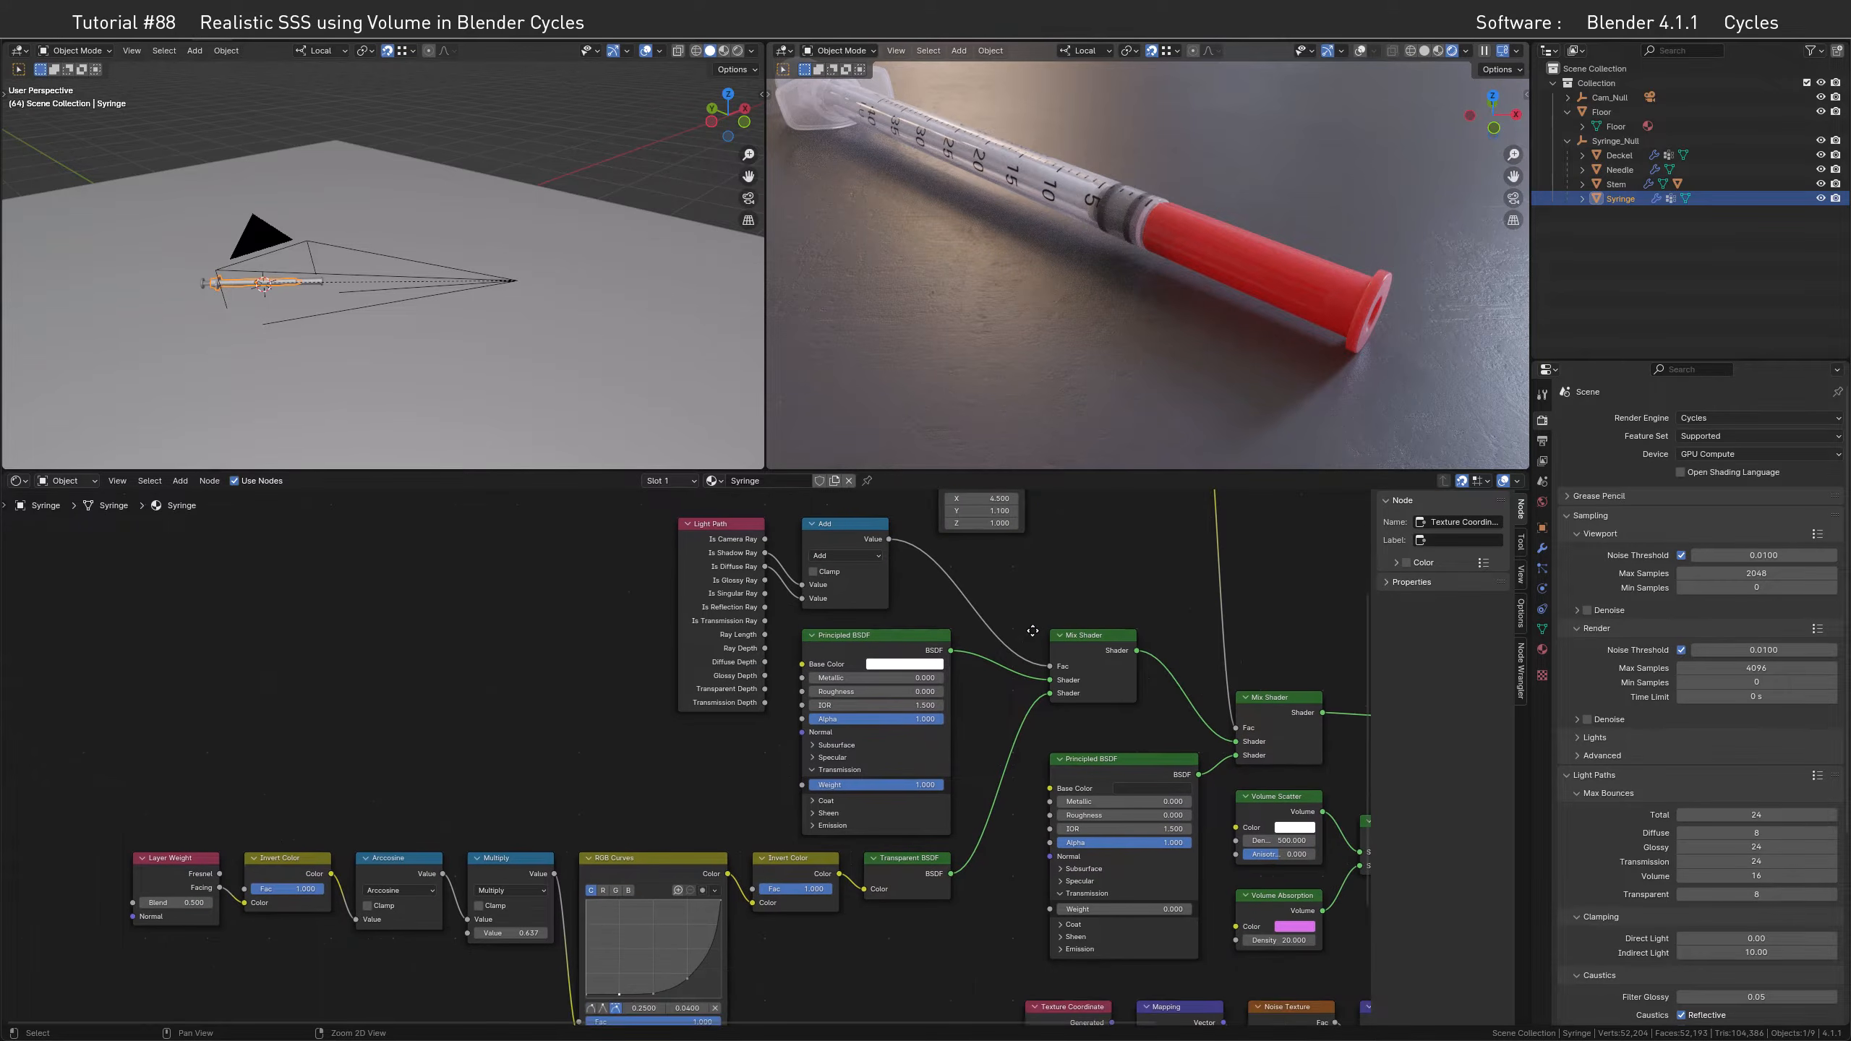
pyautogui.press('KP_0')
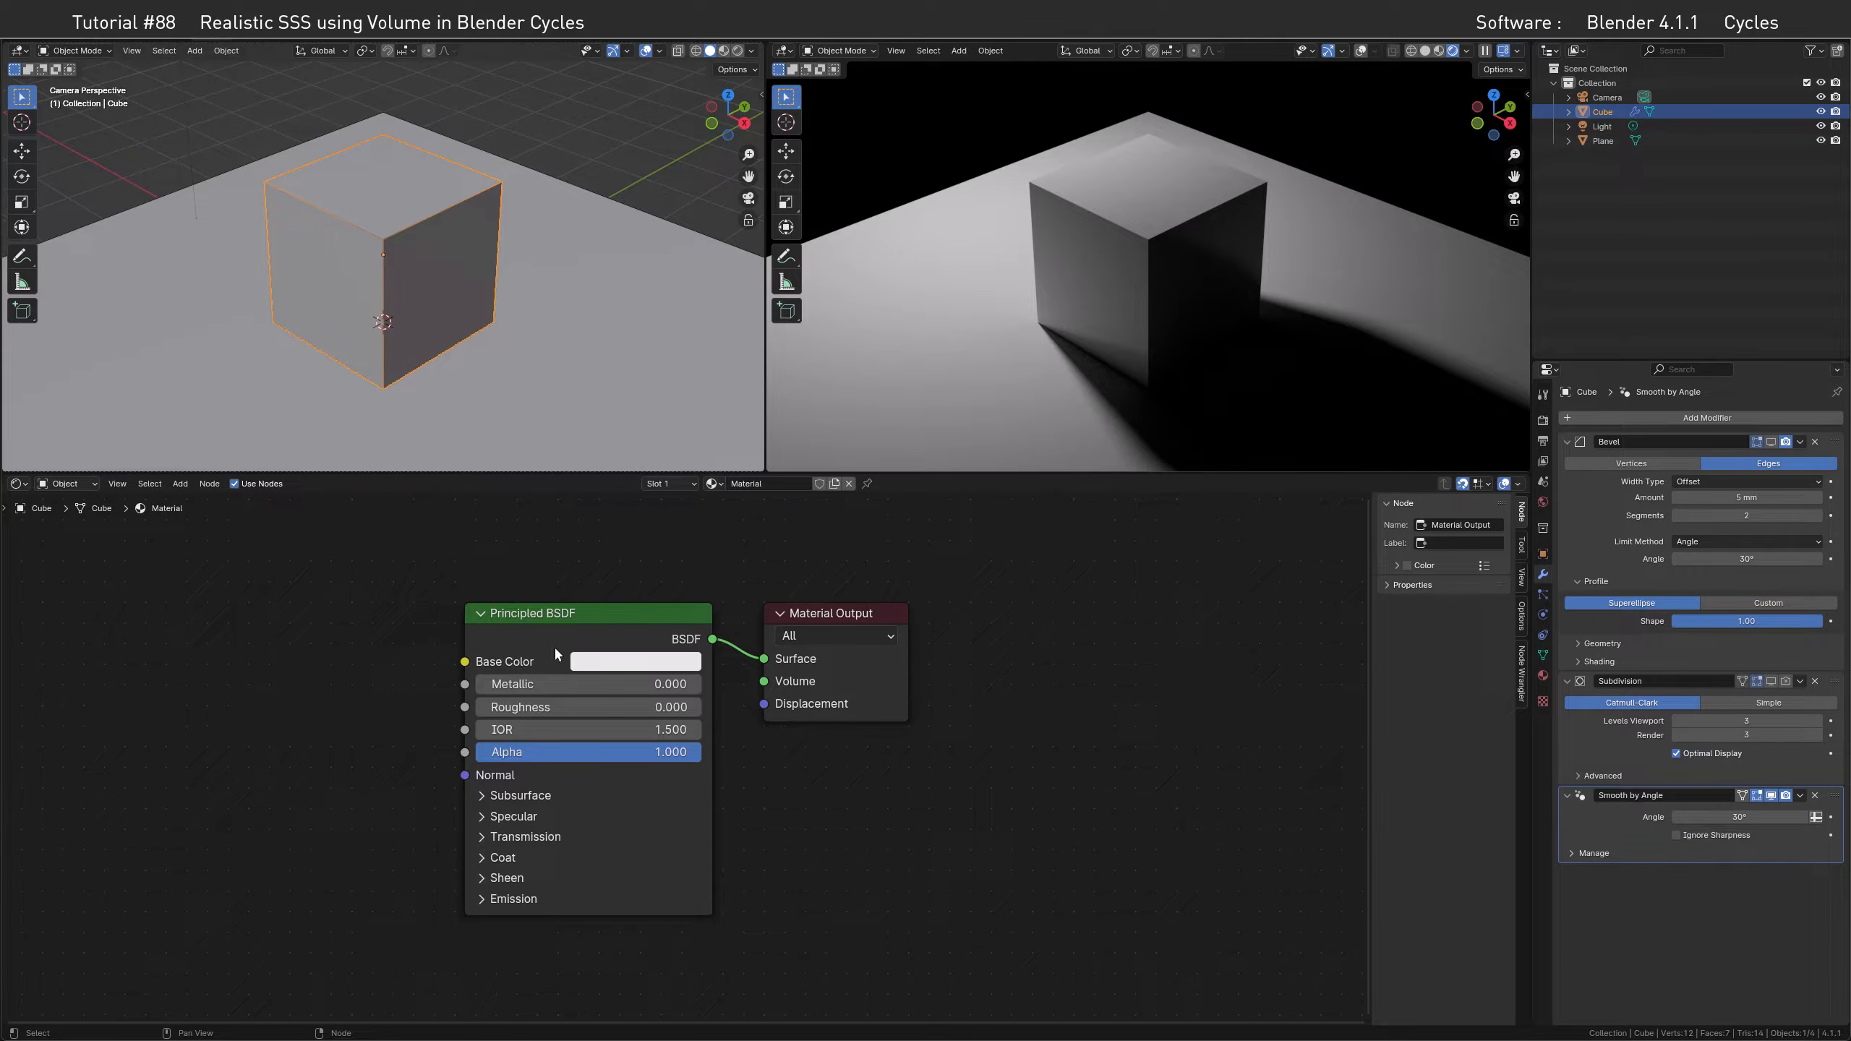
# Set the Subsurface weight of the cube's Principled BSDF to 1
pyautogui.click(508, 796)
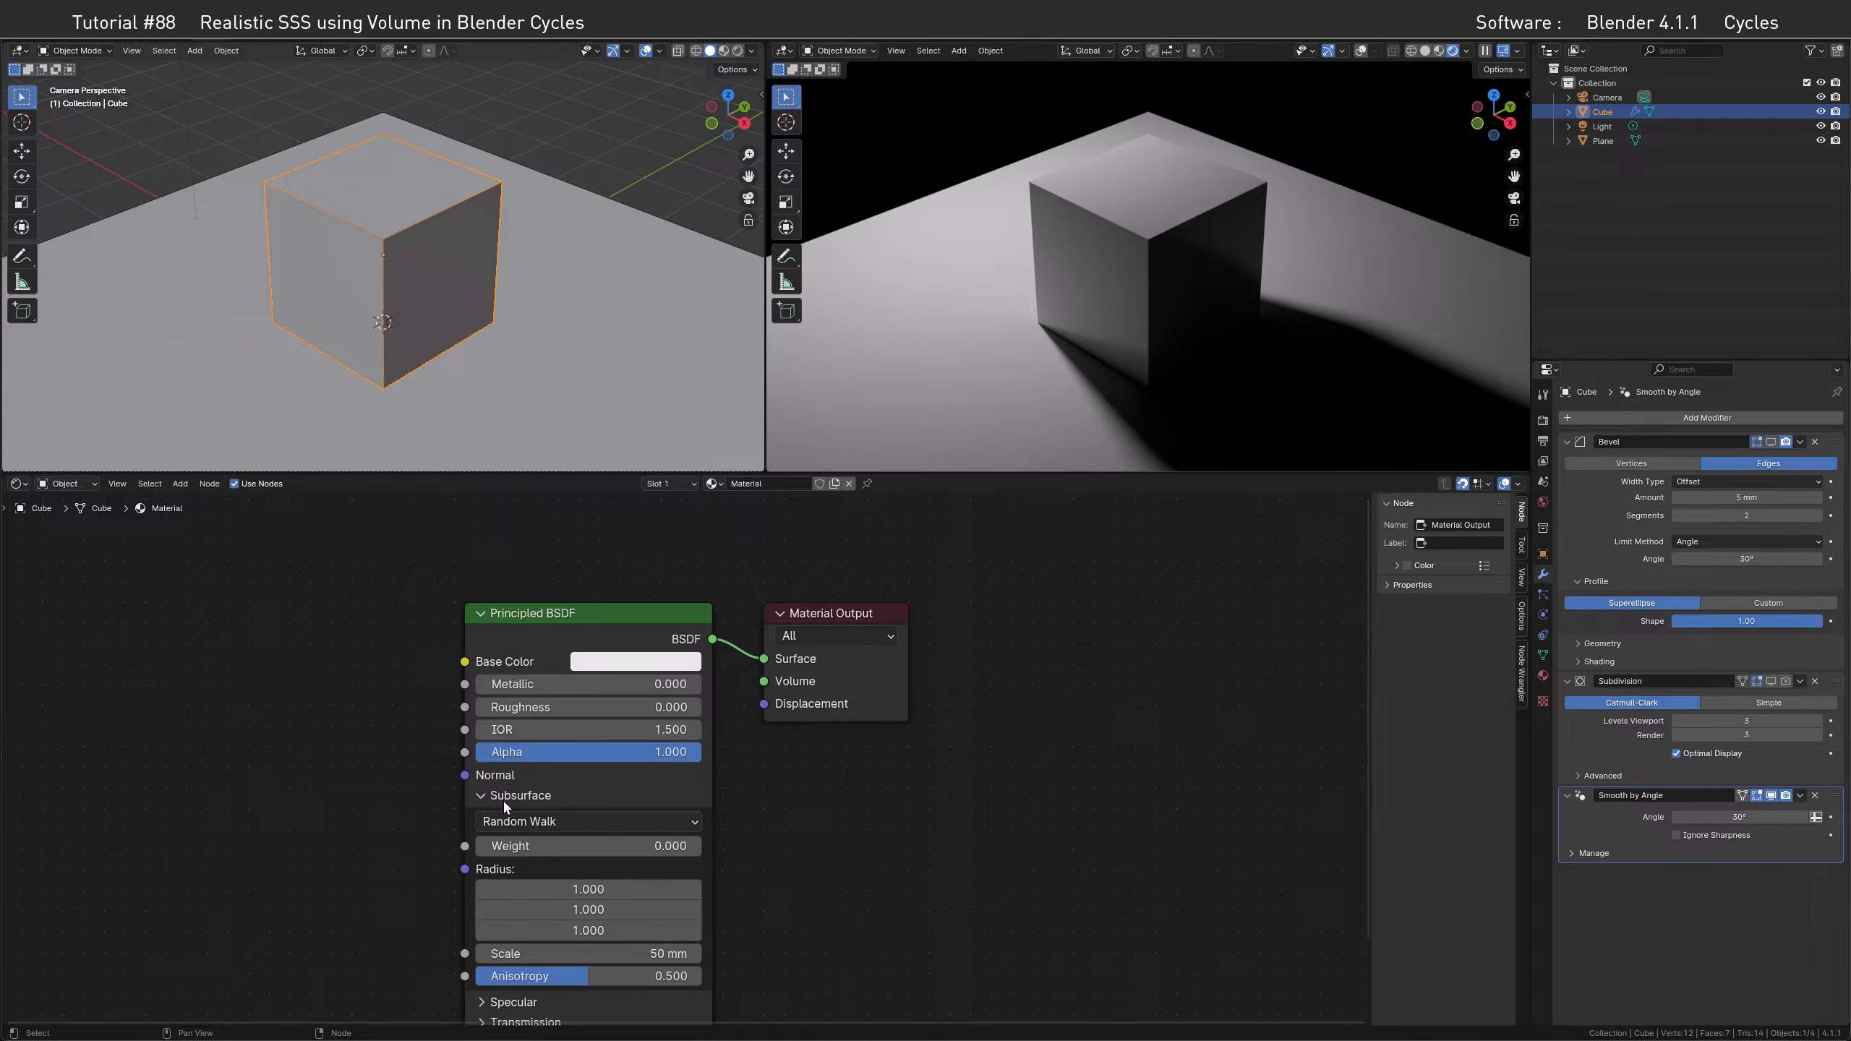
pyautogui.moveTo(510, 846); pyautogui.dragTo(614, 836)
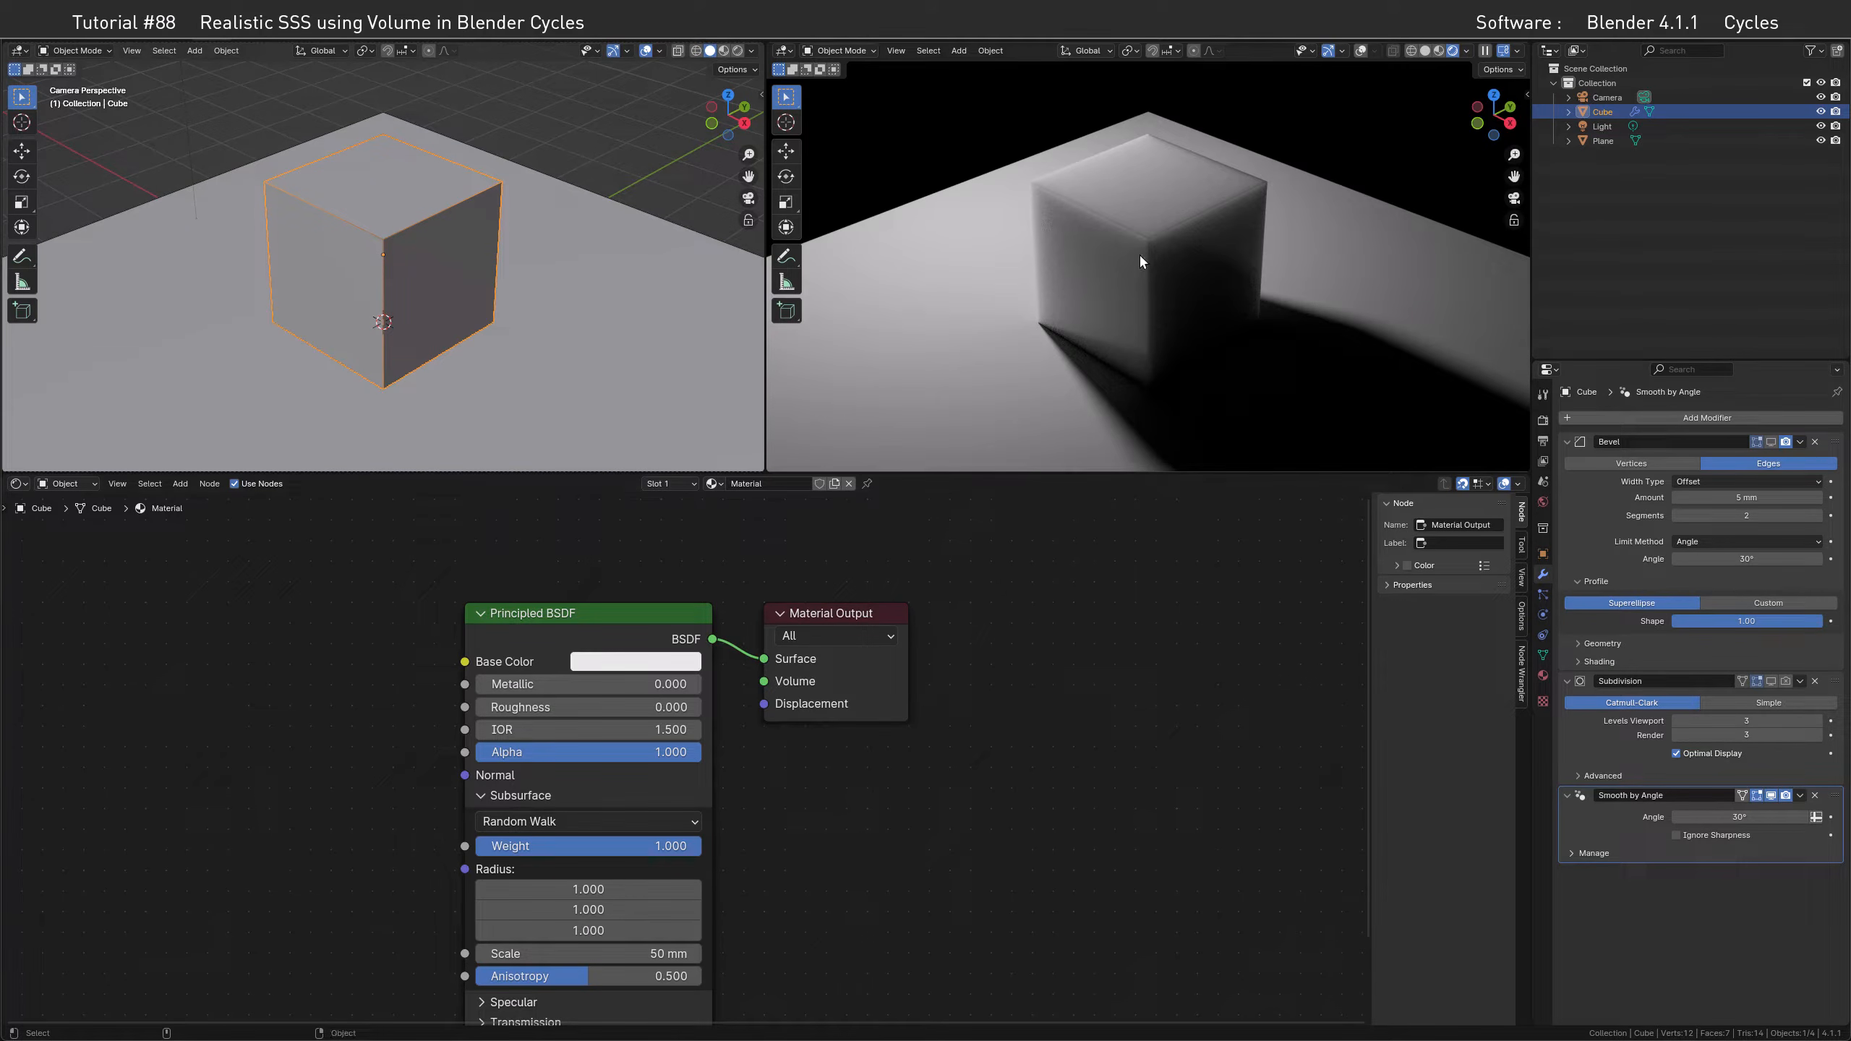
# Enable viewport display of the cube's Bevel and Subdivision modifiers to round its edges
pyautogui.scroll(6, 1150, 241)
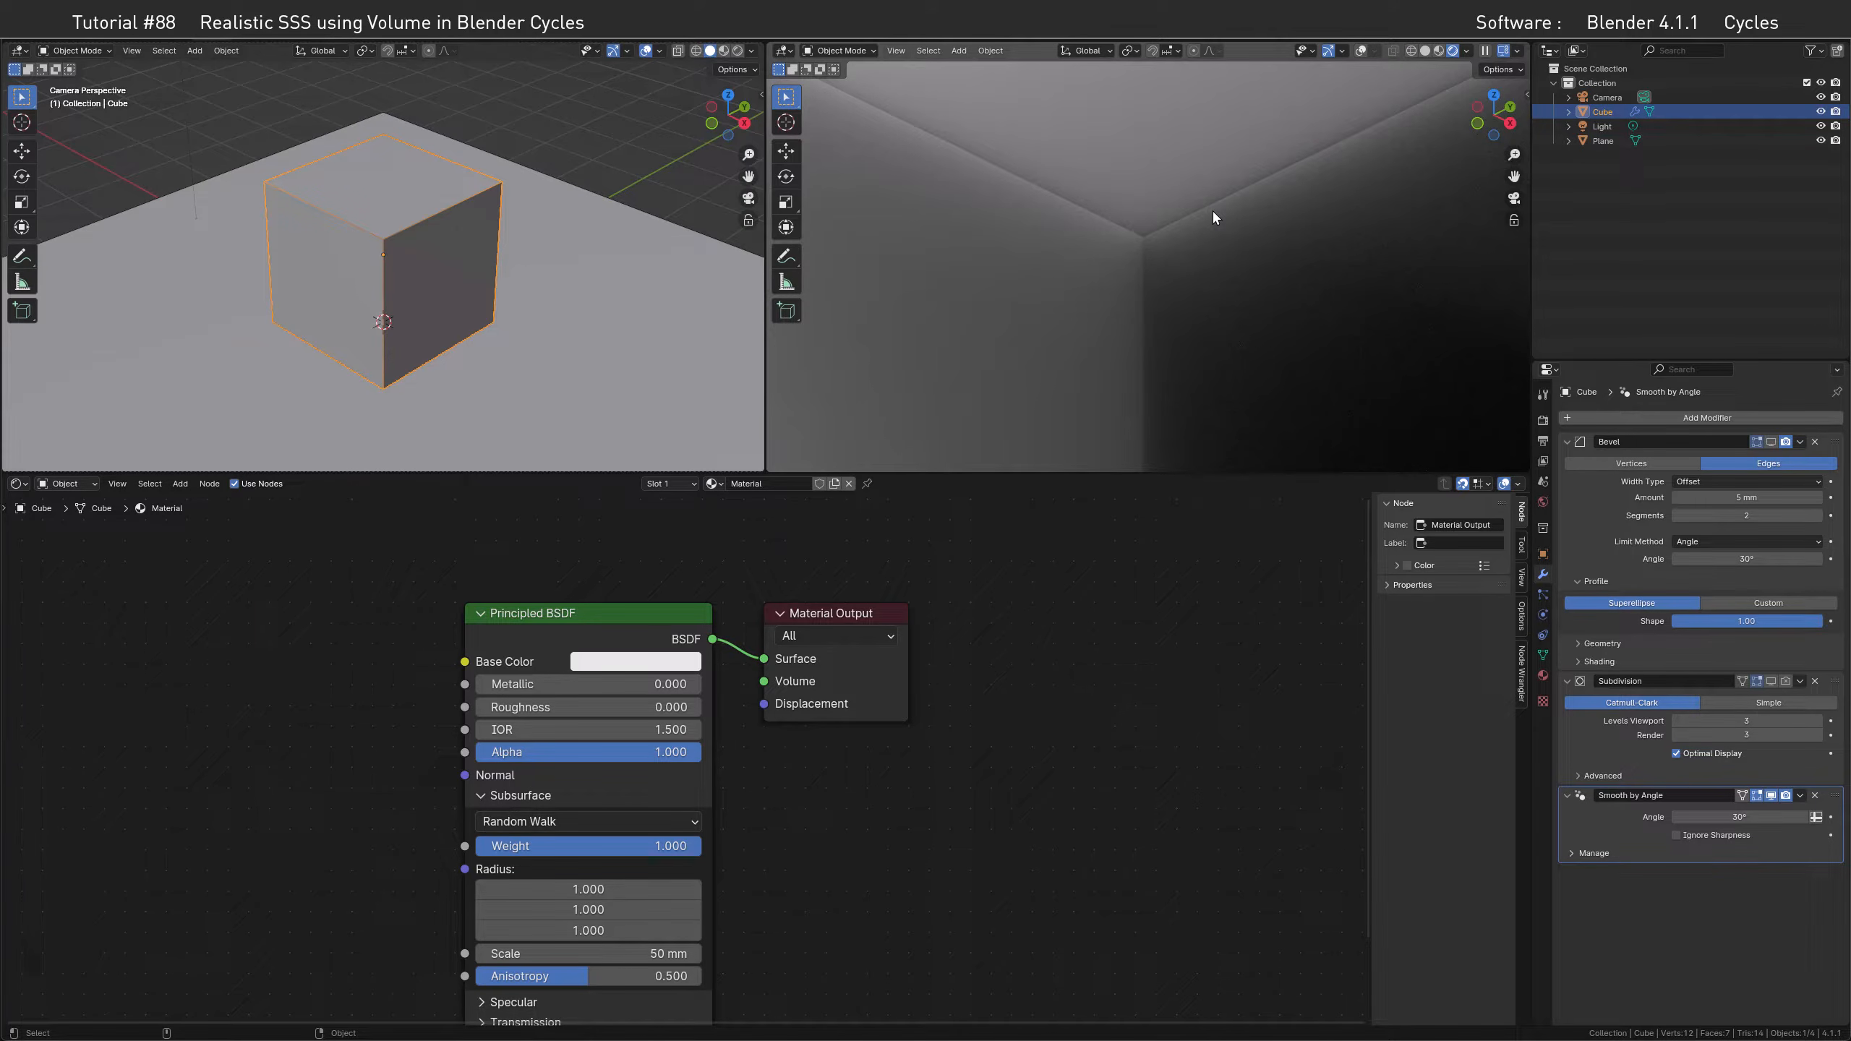
pyautogui.scroll(-1, 1206, 220)
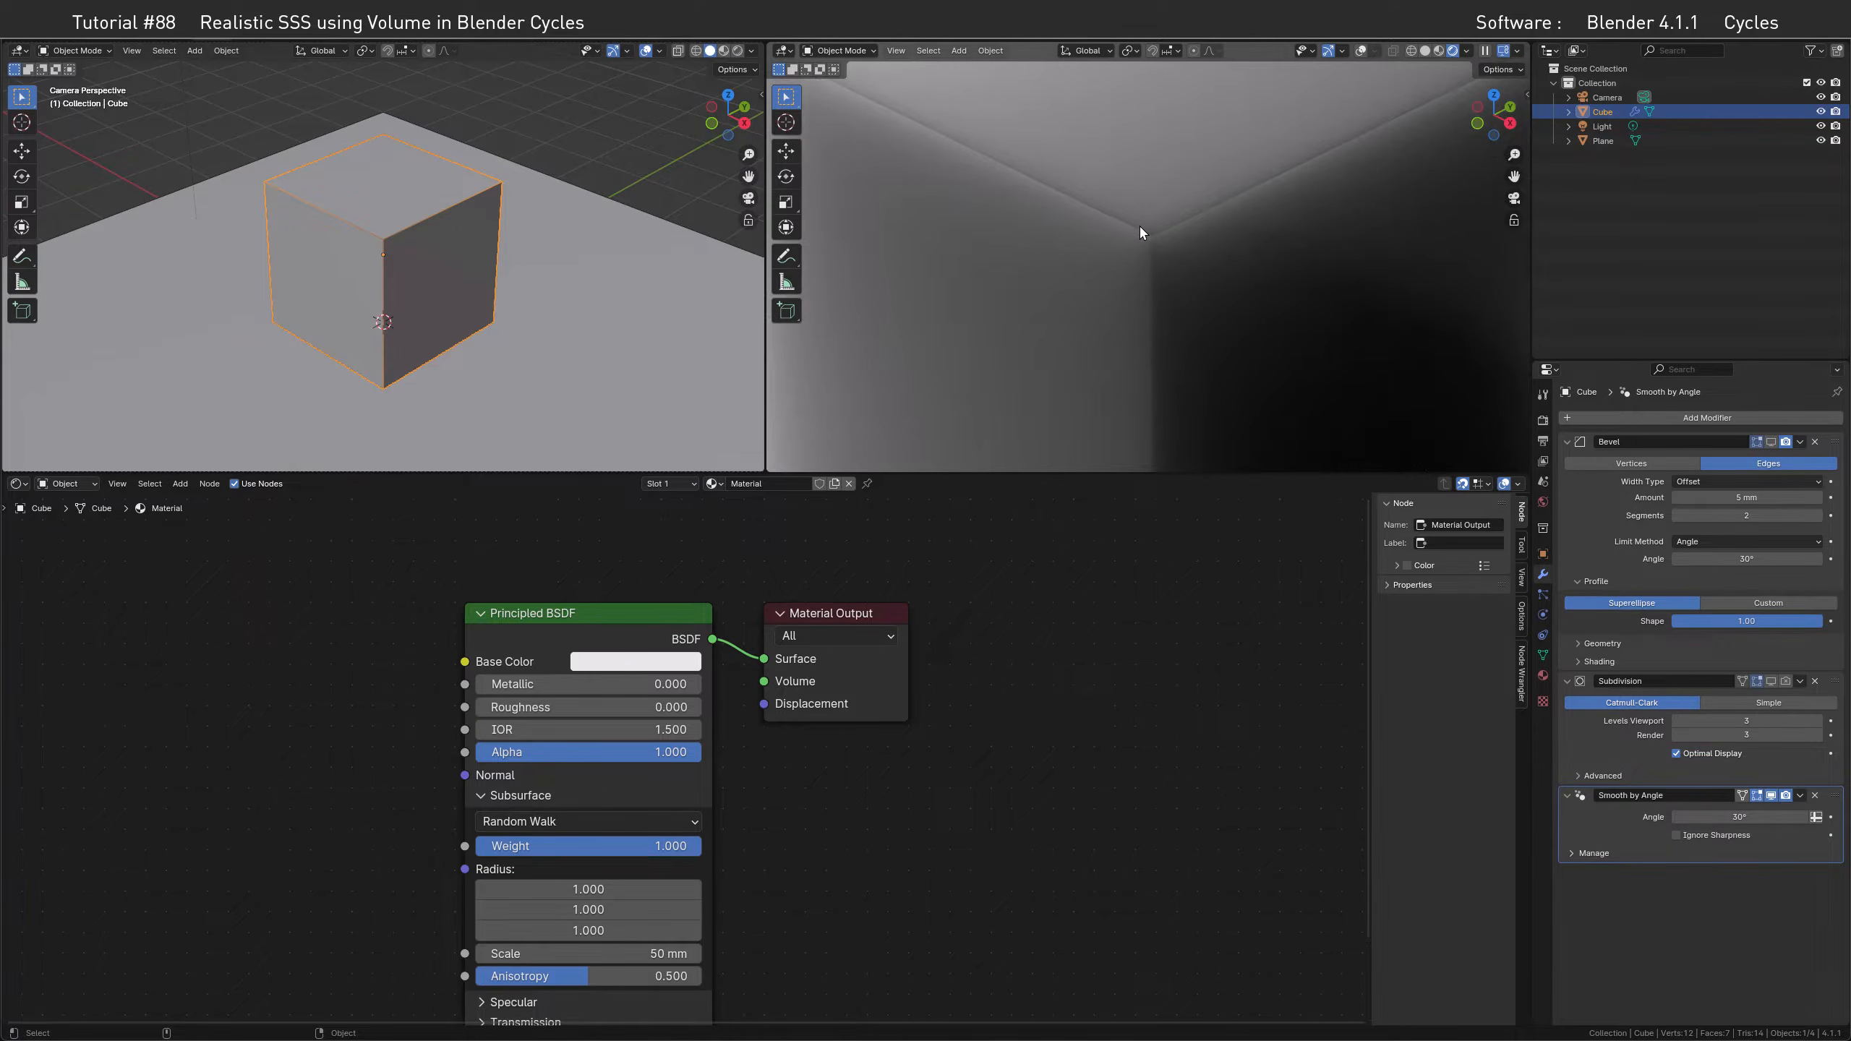
pyautogui.click(1770, 681)
pyautogui.click(1771, 681)
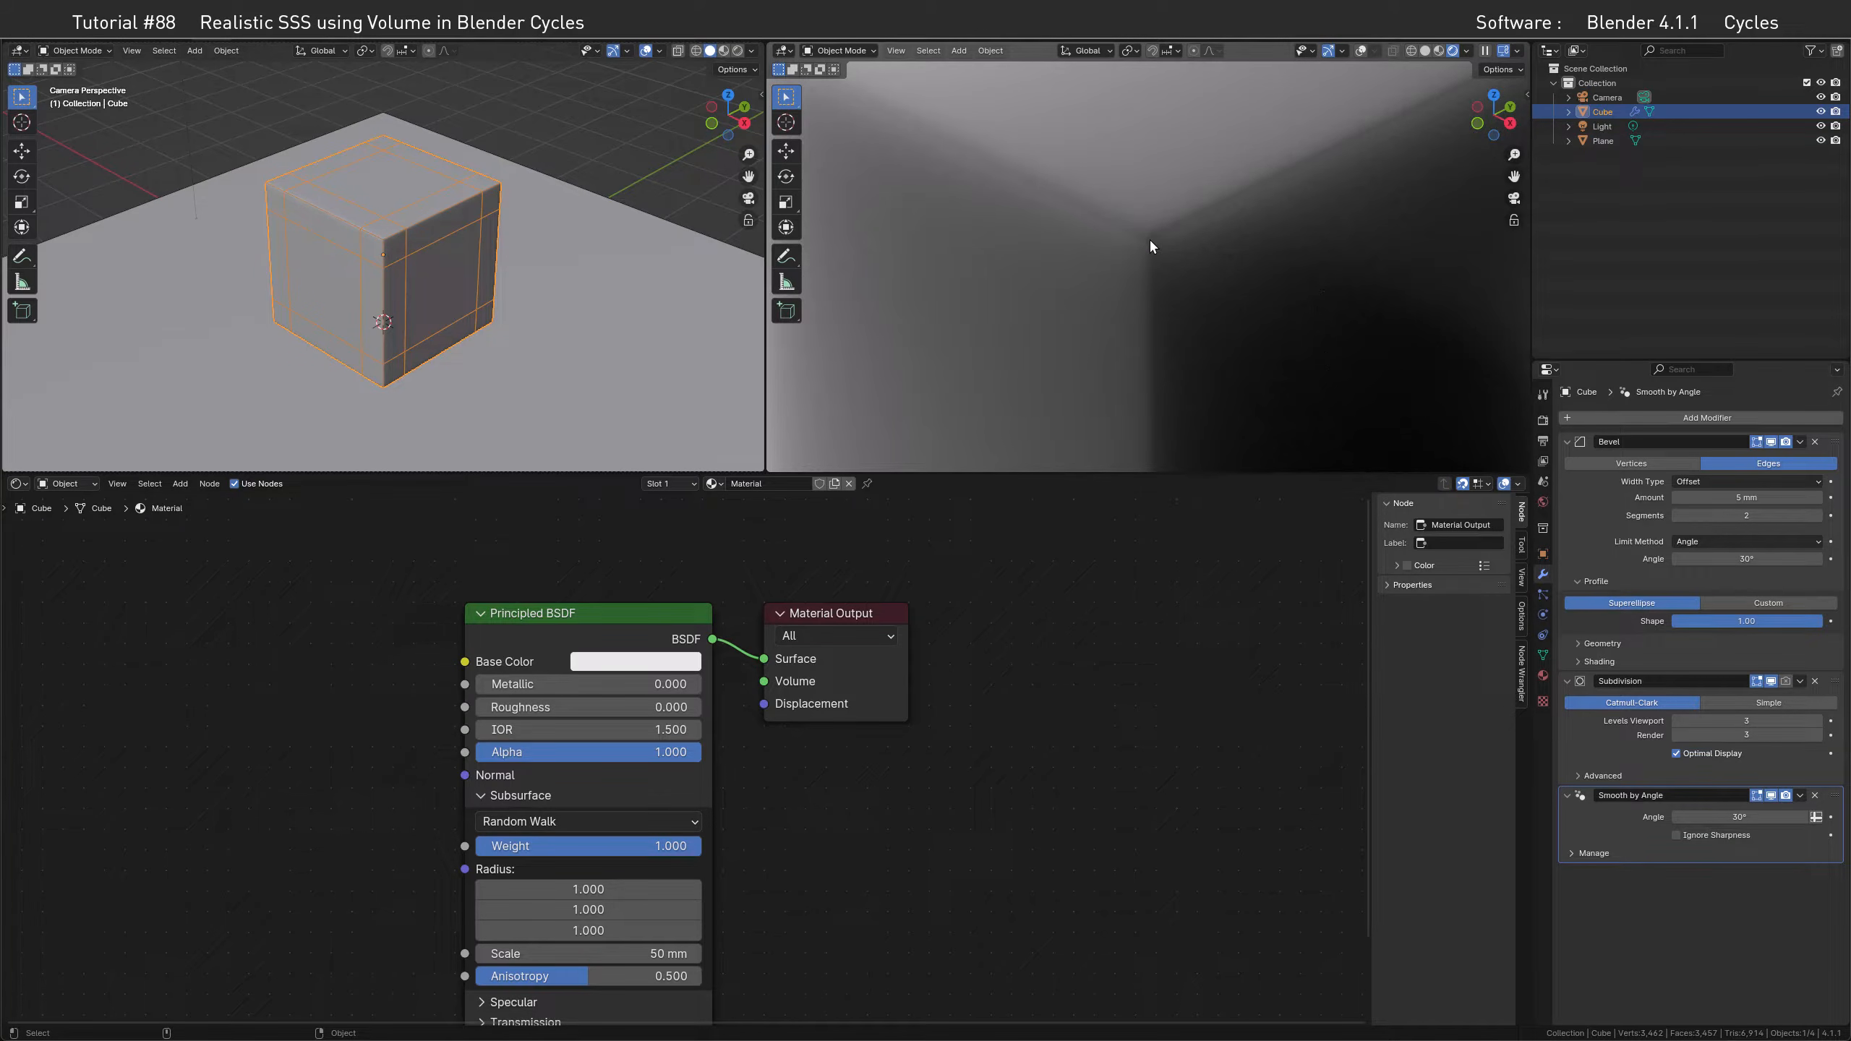
# Try a Subsurface scale of 10 mm on the cube's material, and set it back to 50 mm
pyautogui.doubleClick(554, 953)
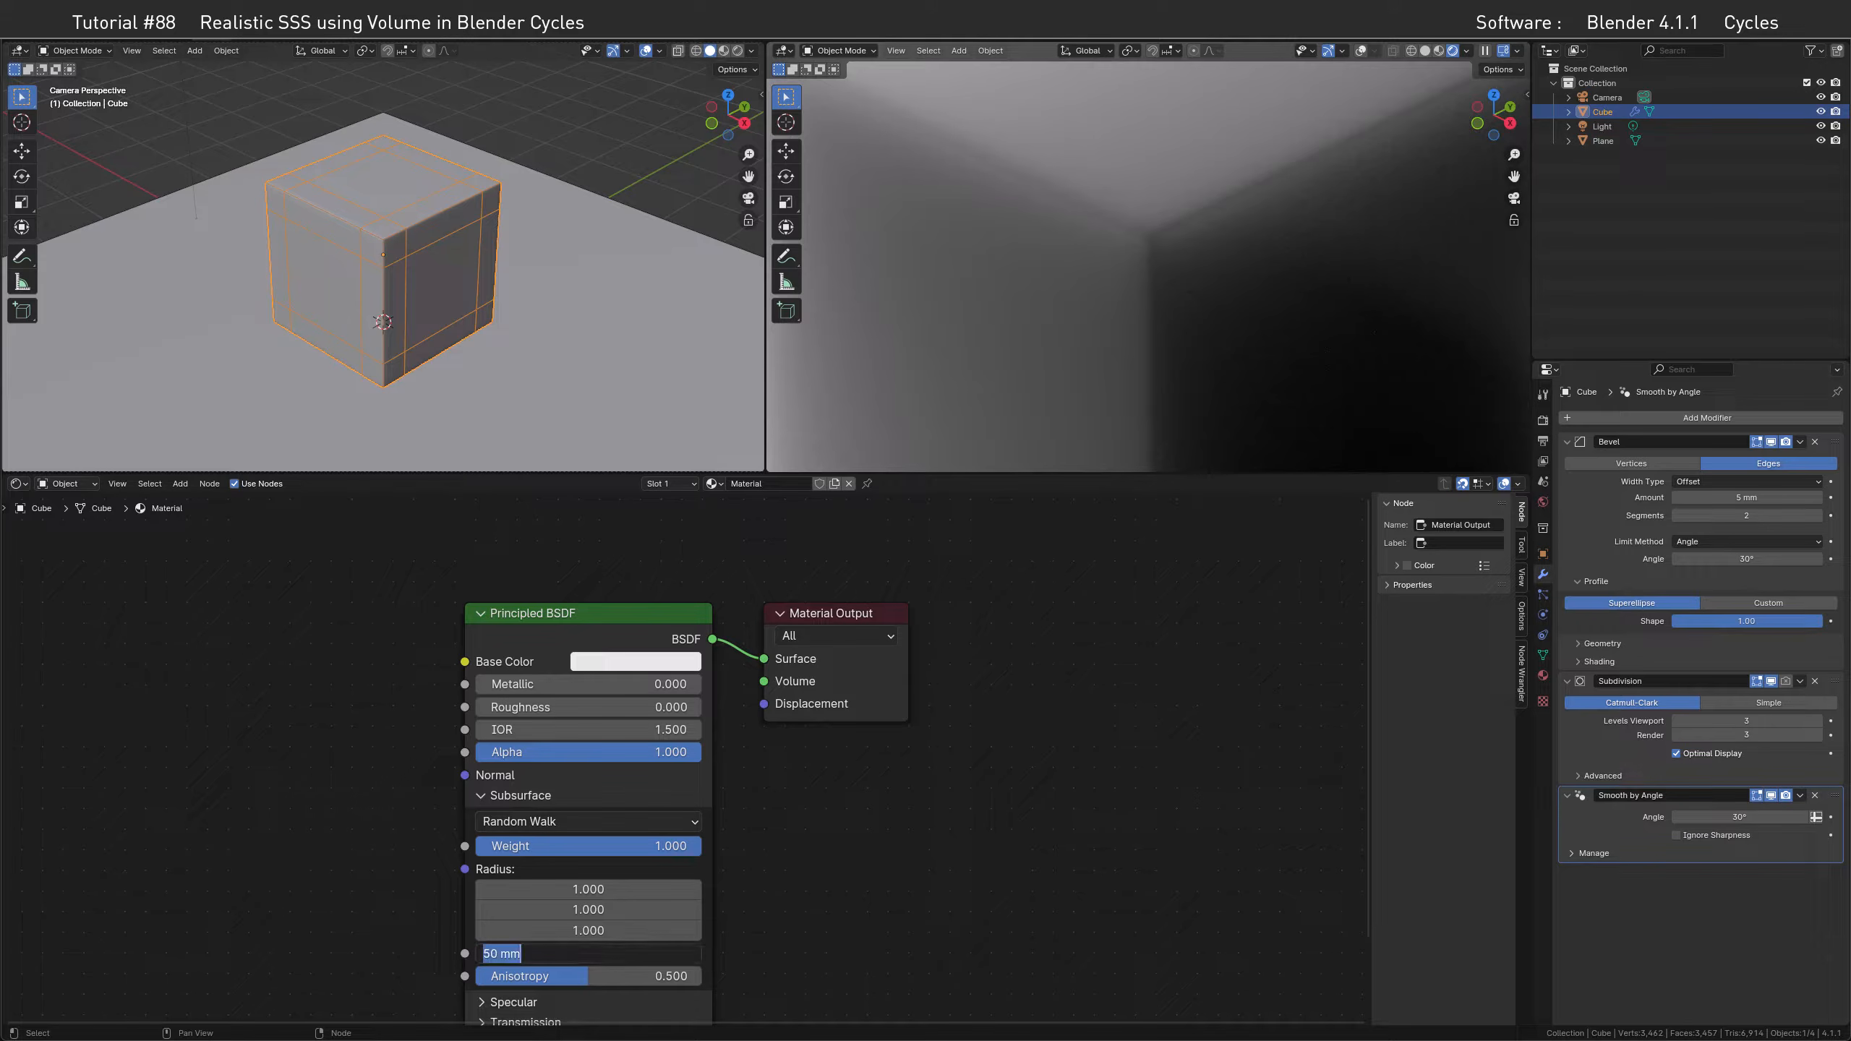
pyautogui.write('10')
pyautogui.press('Return')
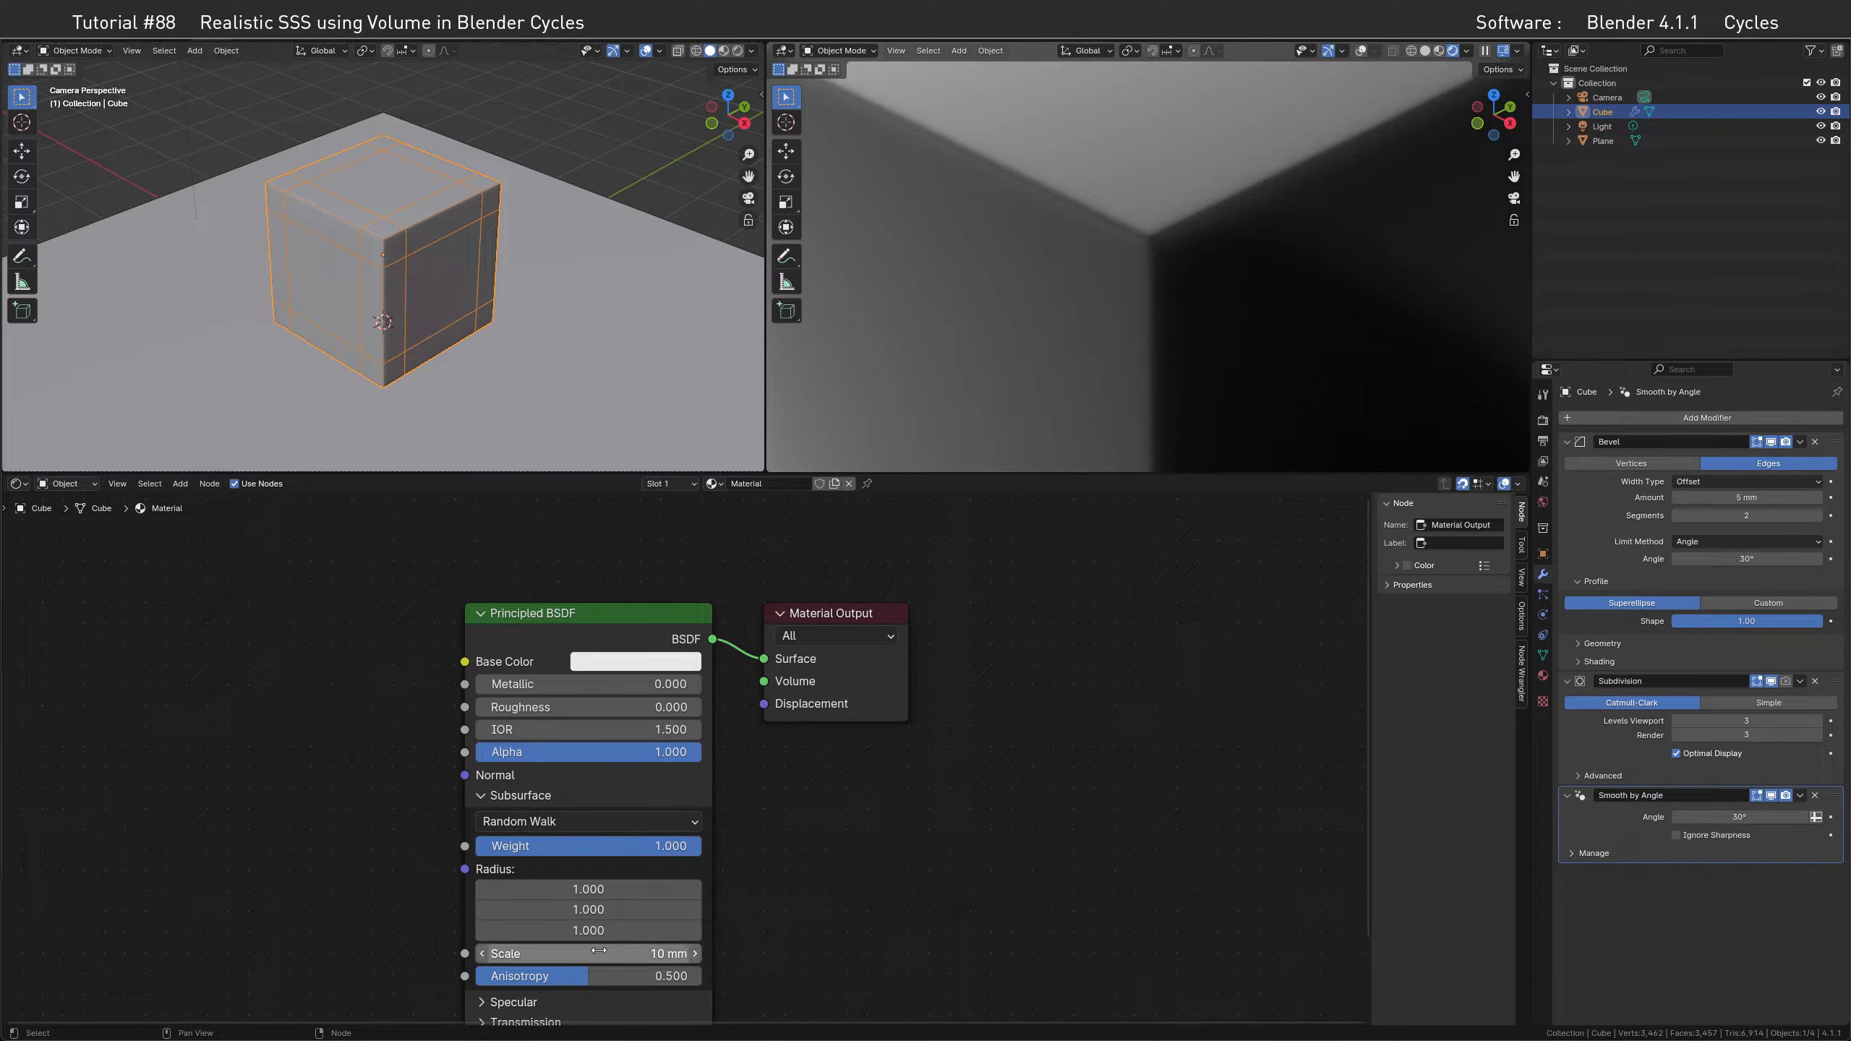
pyautogui.click(660, 953)
pyautogui.write('50')
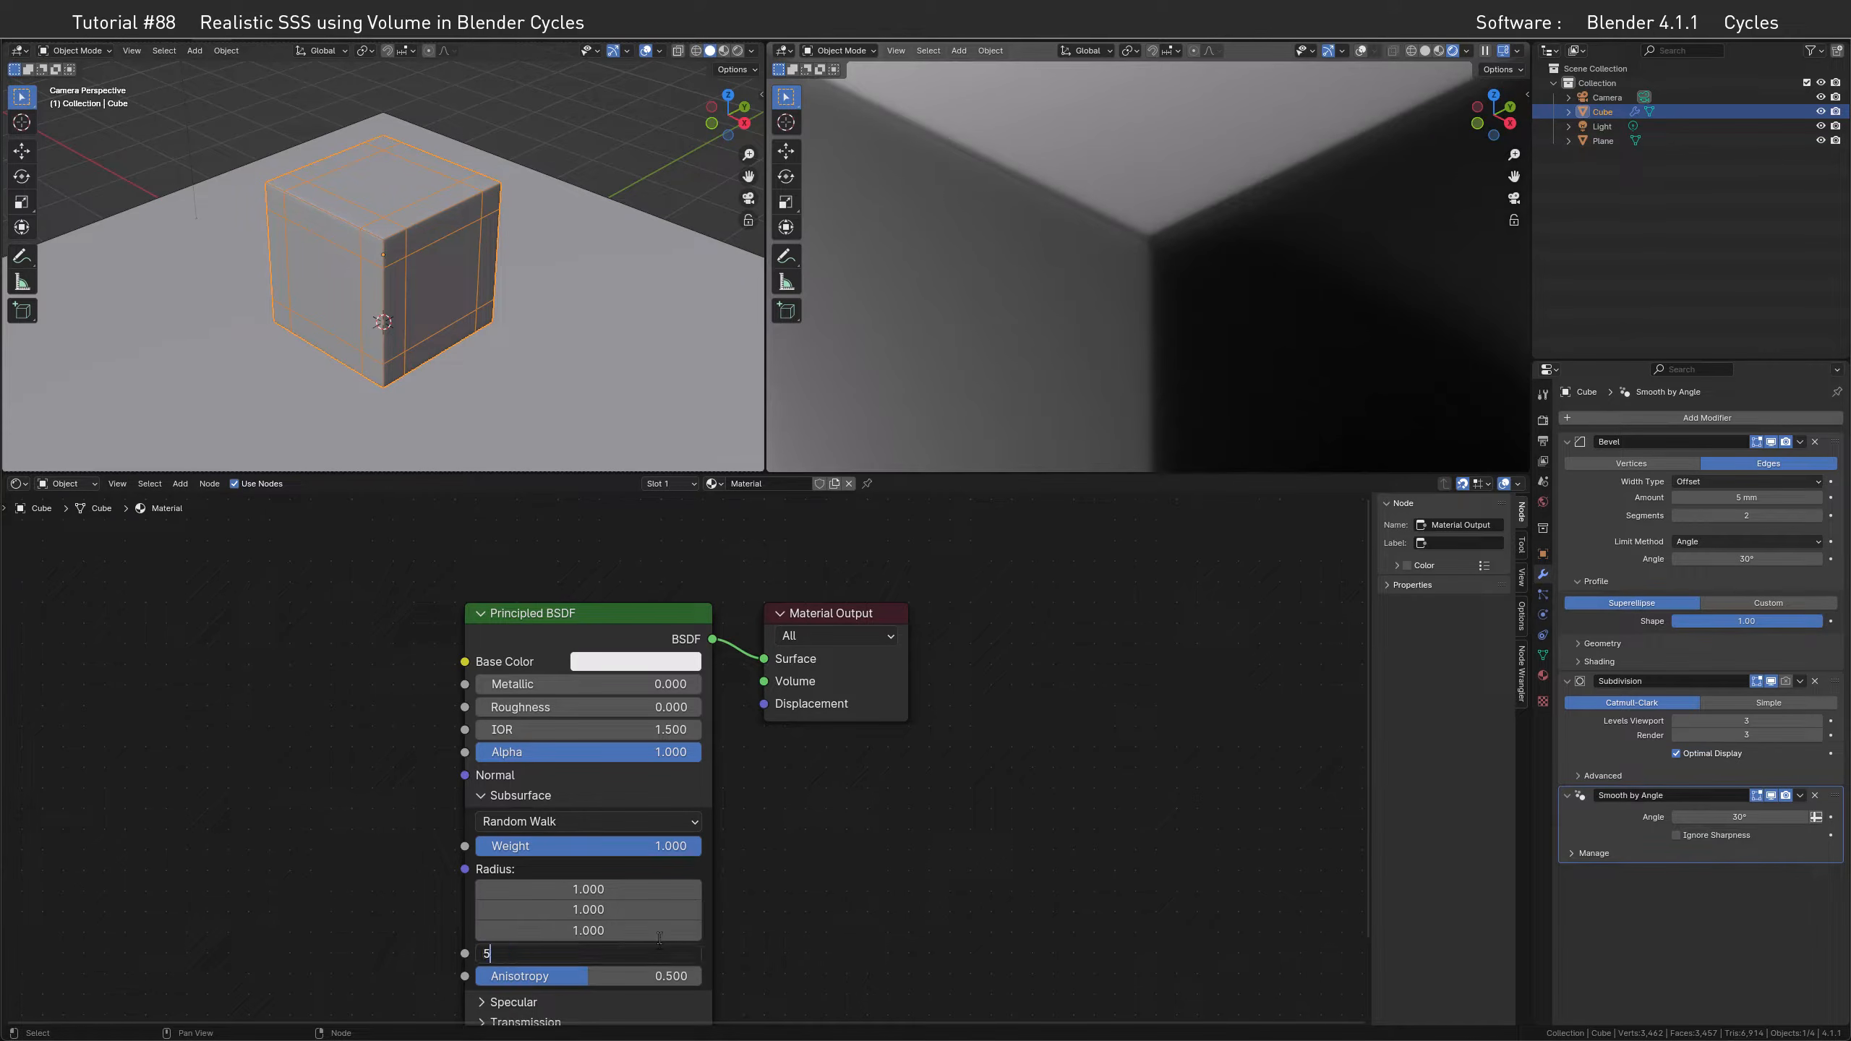
pyautogui.press('Return')
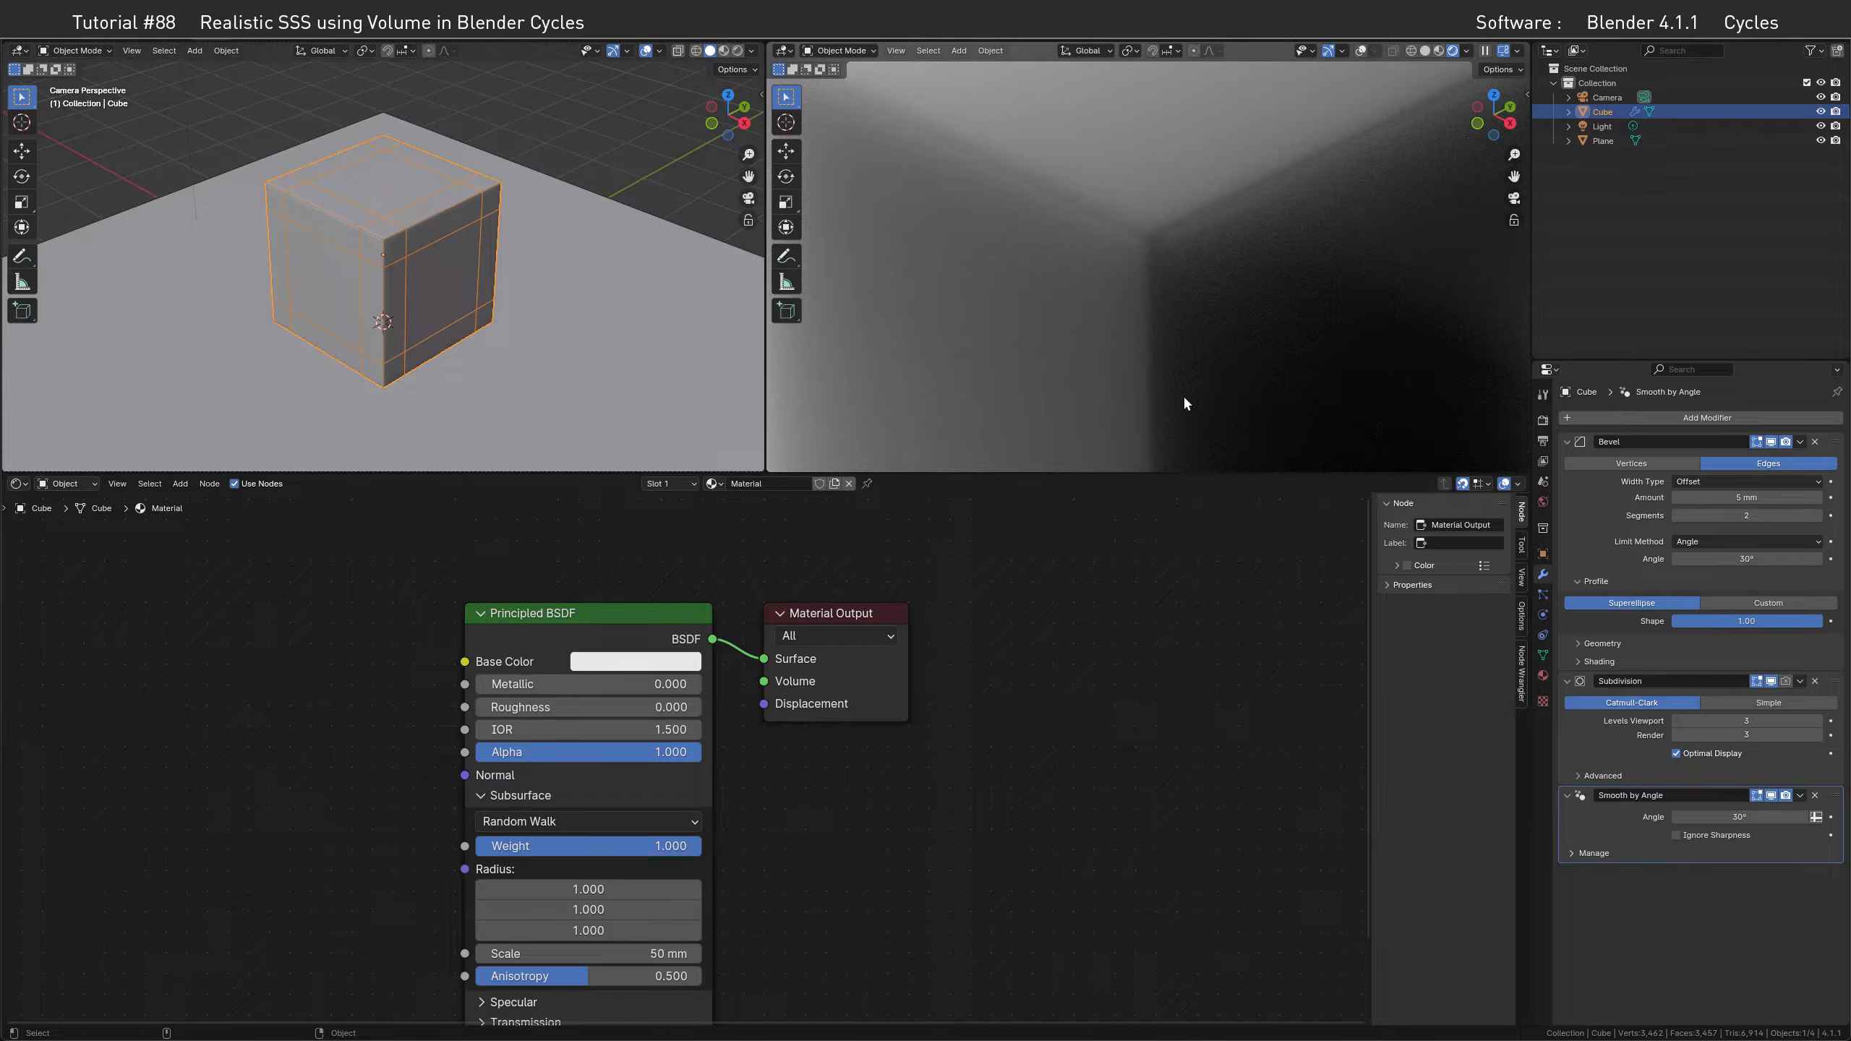
# Set the Transmission weight of the cube's Principled BSDF to 1
pyautogui.scroll(-6, 1183, 403)
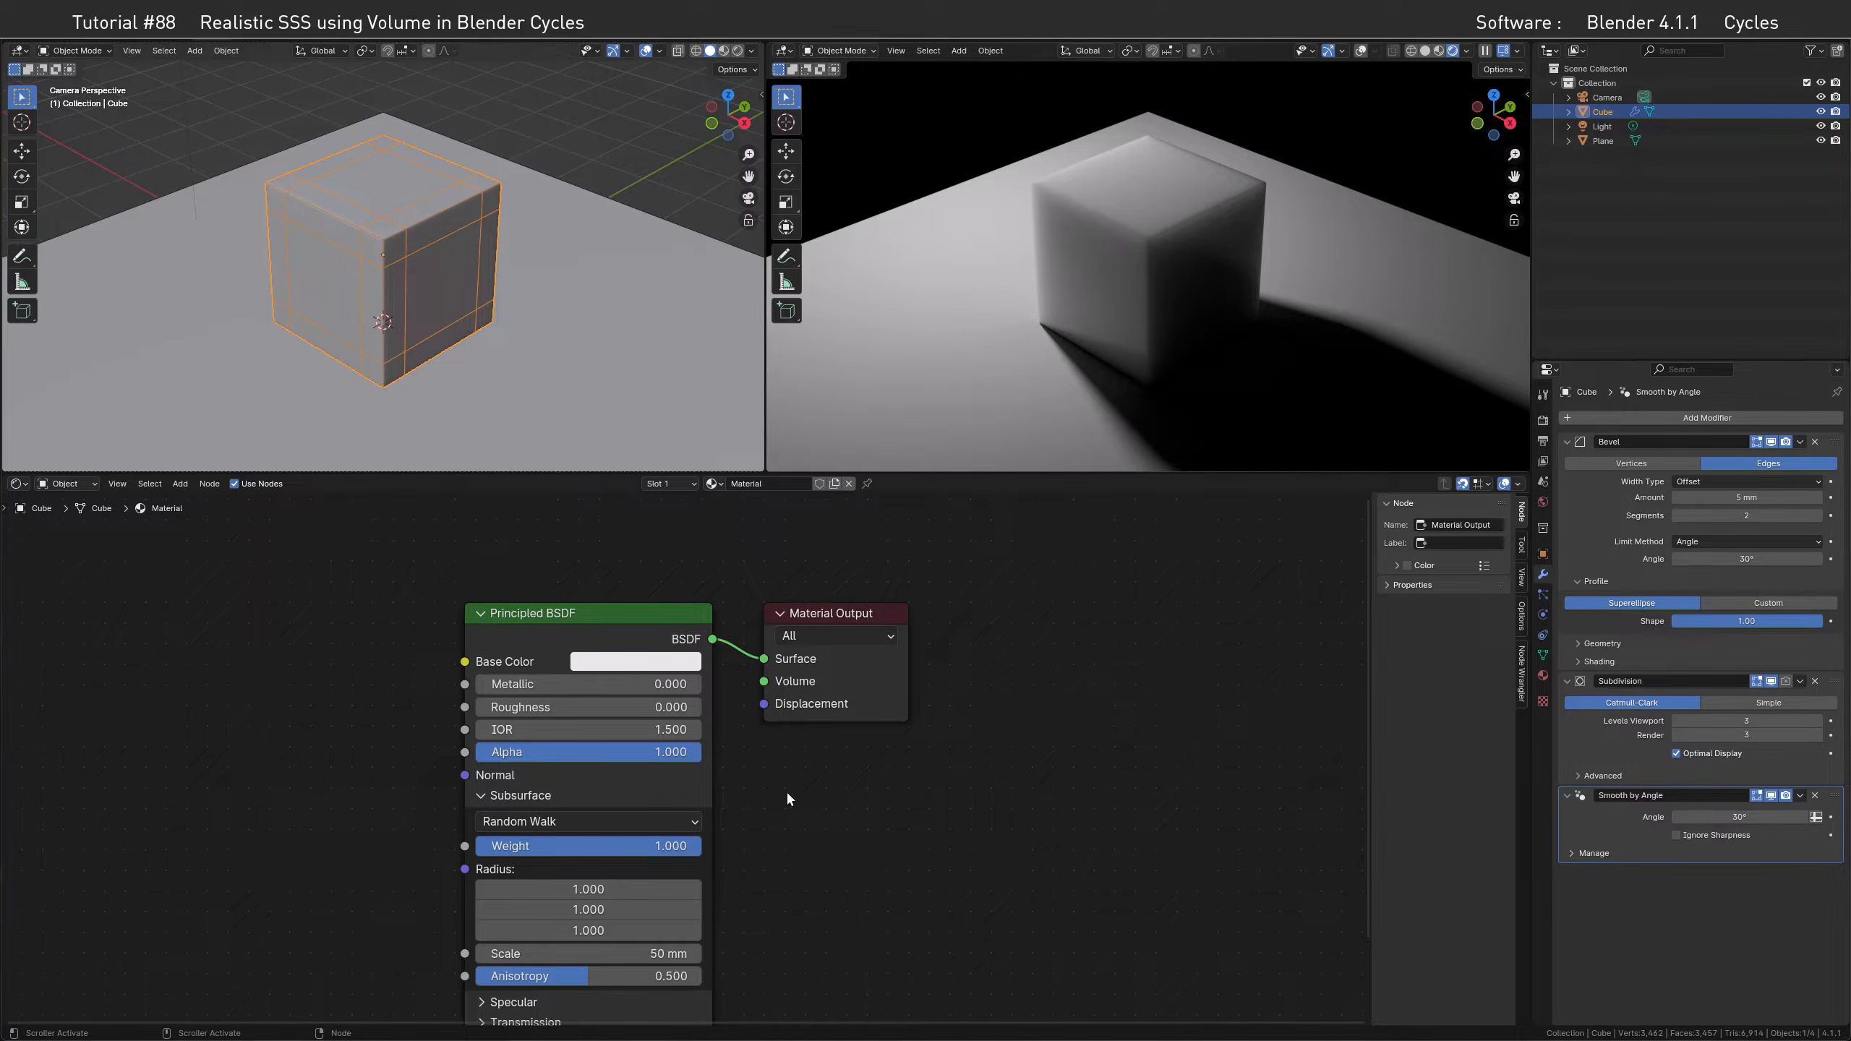
pyautogui.moveTo(787, 789); pyautogui.dragTo(811, 661, button='middle')
pyautogui.click(504, 891)
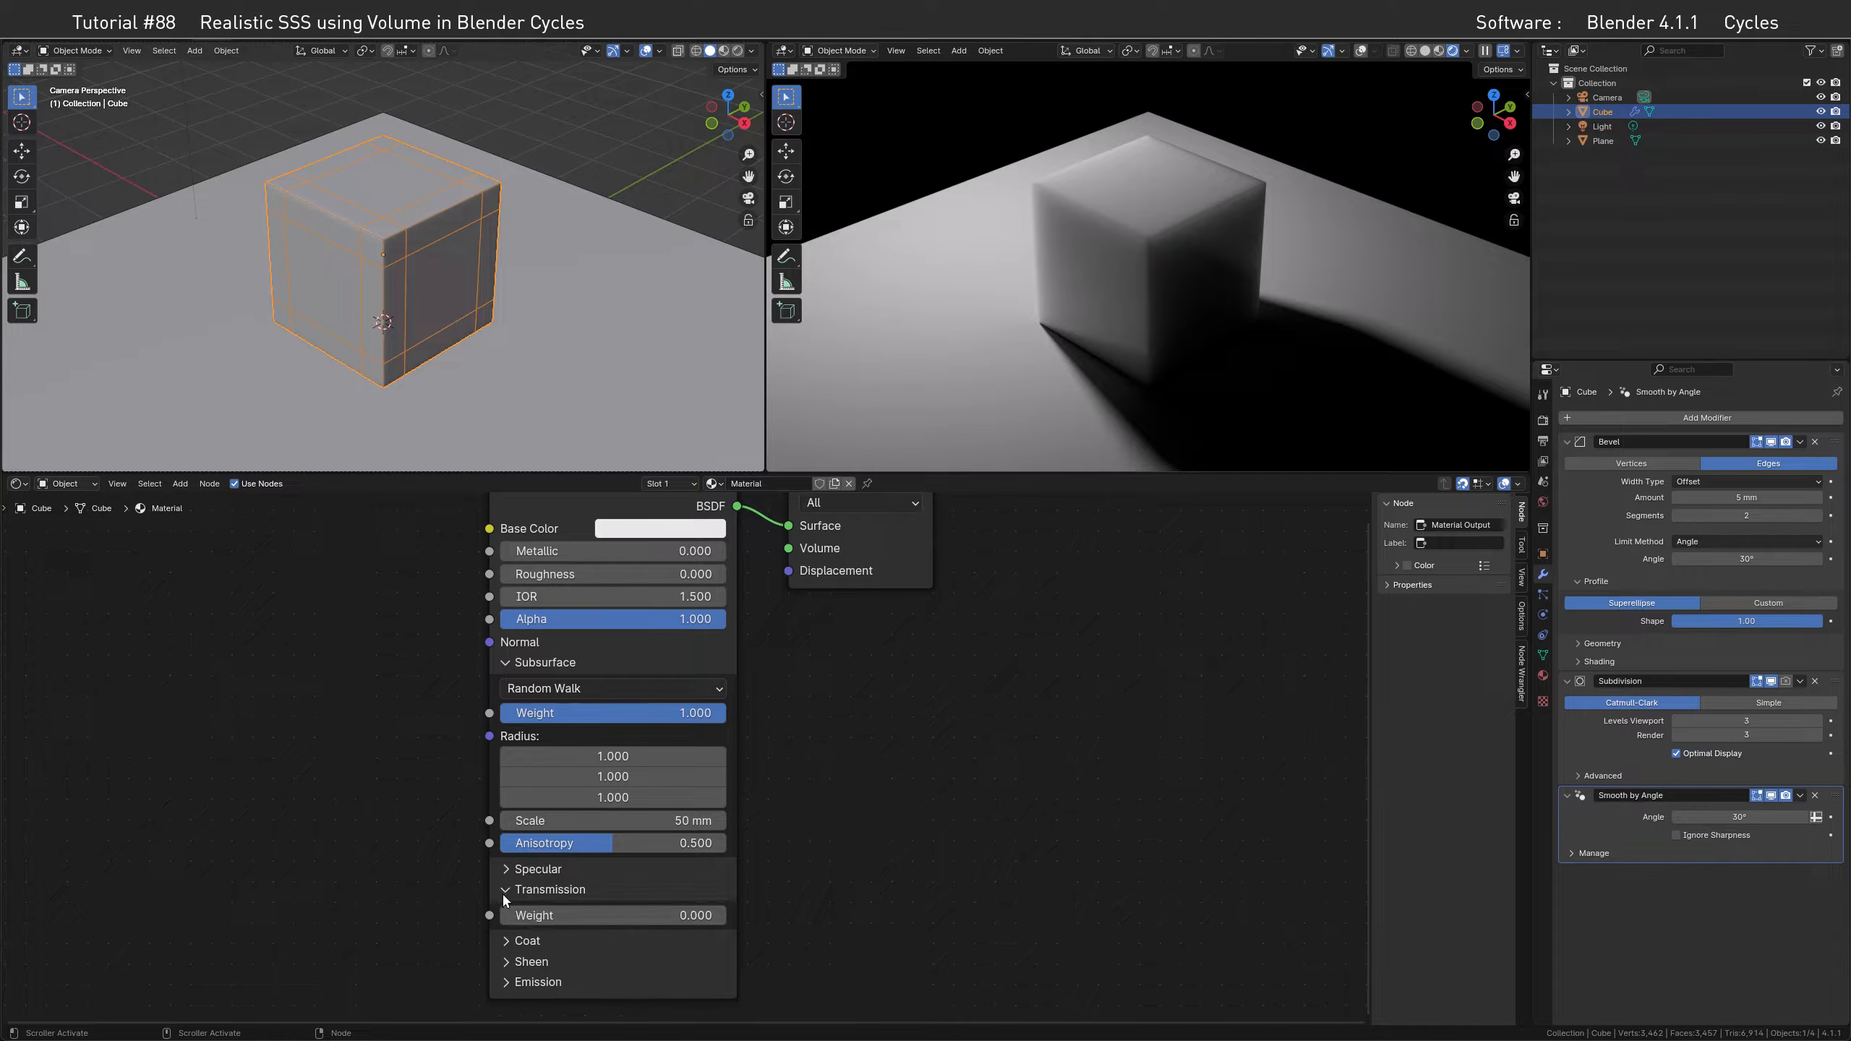
pyautogui.click(520, 916)
pyautogui.write('1')
pyautogui.press('Return')
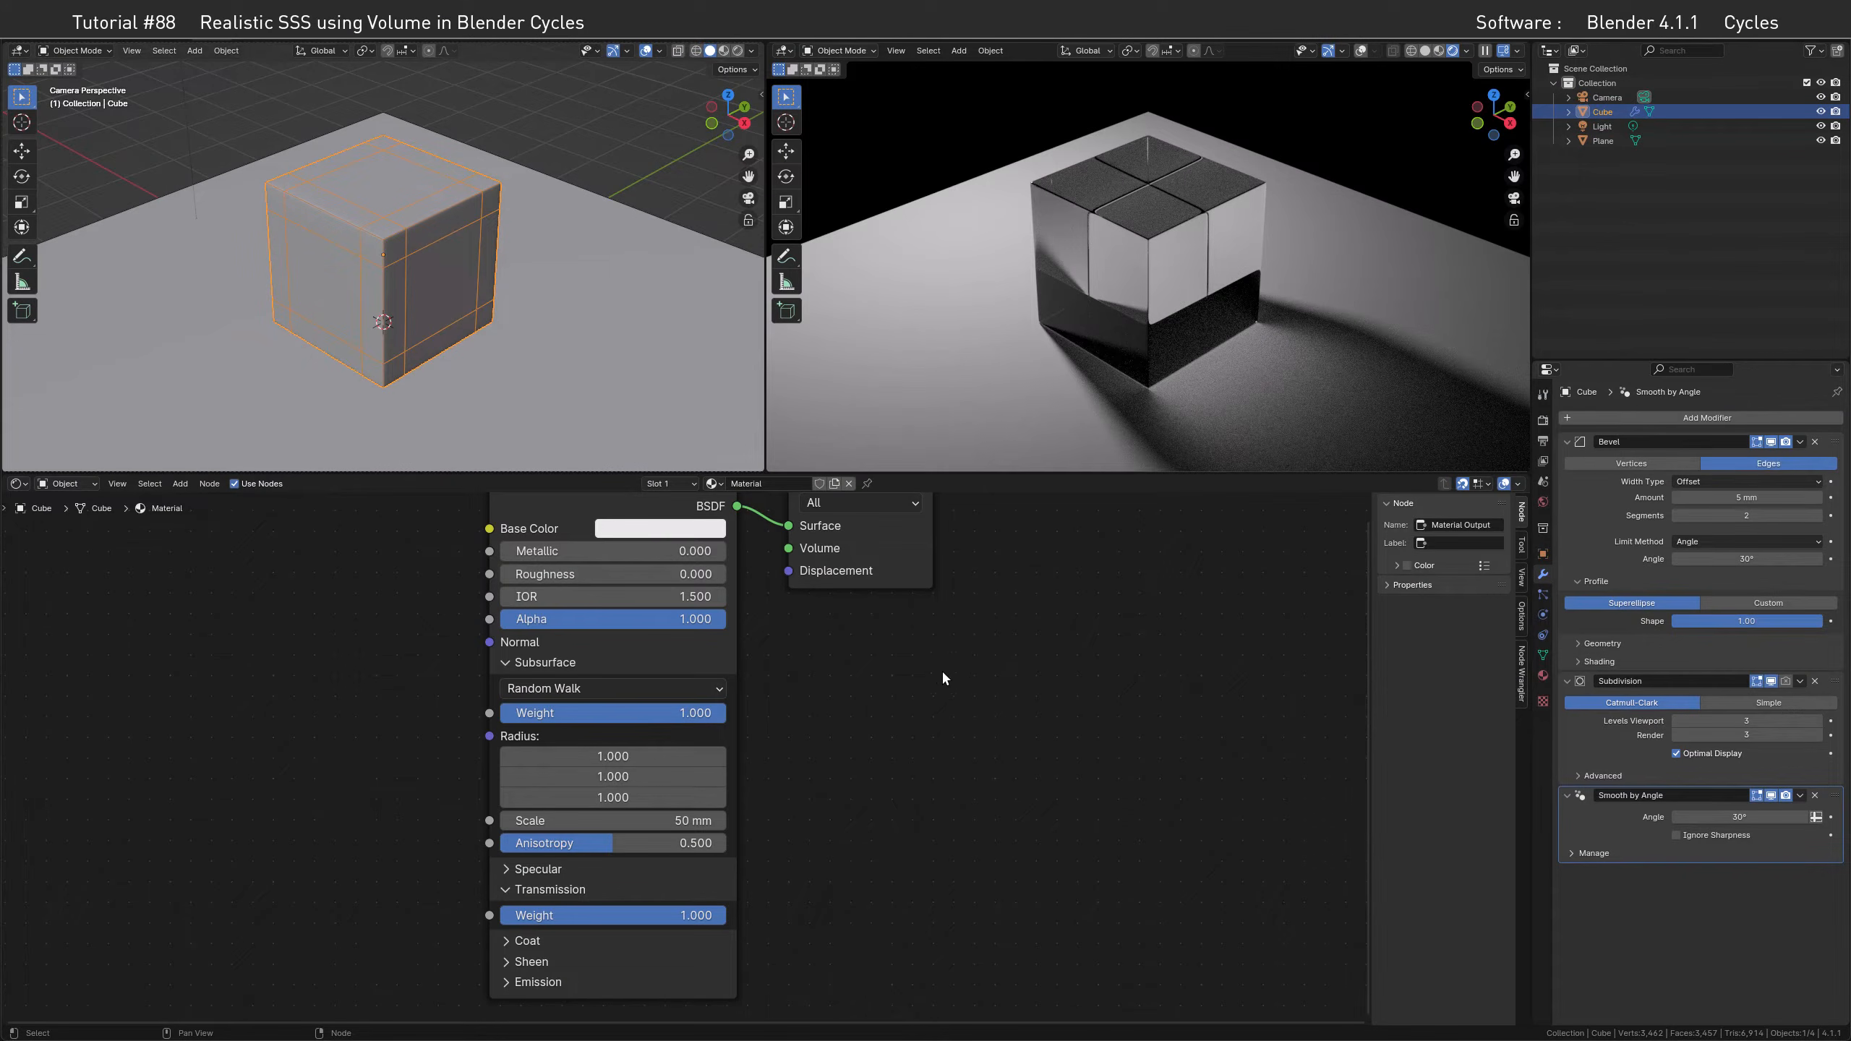
# Move the Principled BSDF away from the Material Output and connect a new Volume Scatter node to the output's Volume input
pyautogui.moveTo(906, 663); pyautogui.dragTo(977, 748, button='middle')
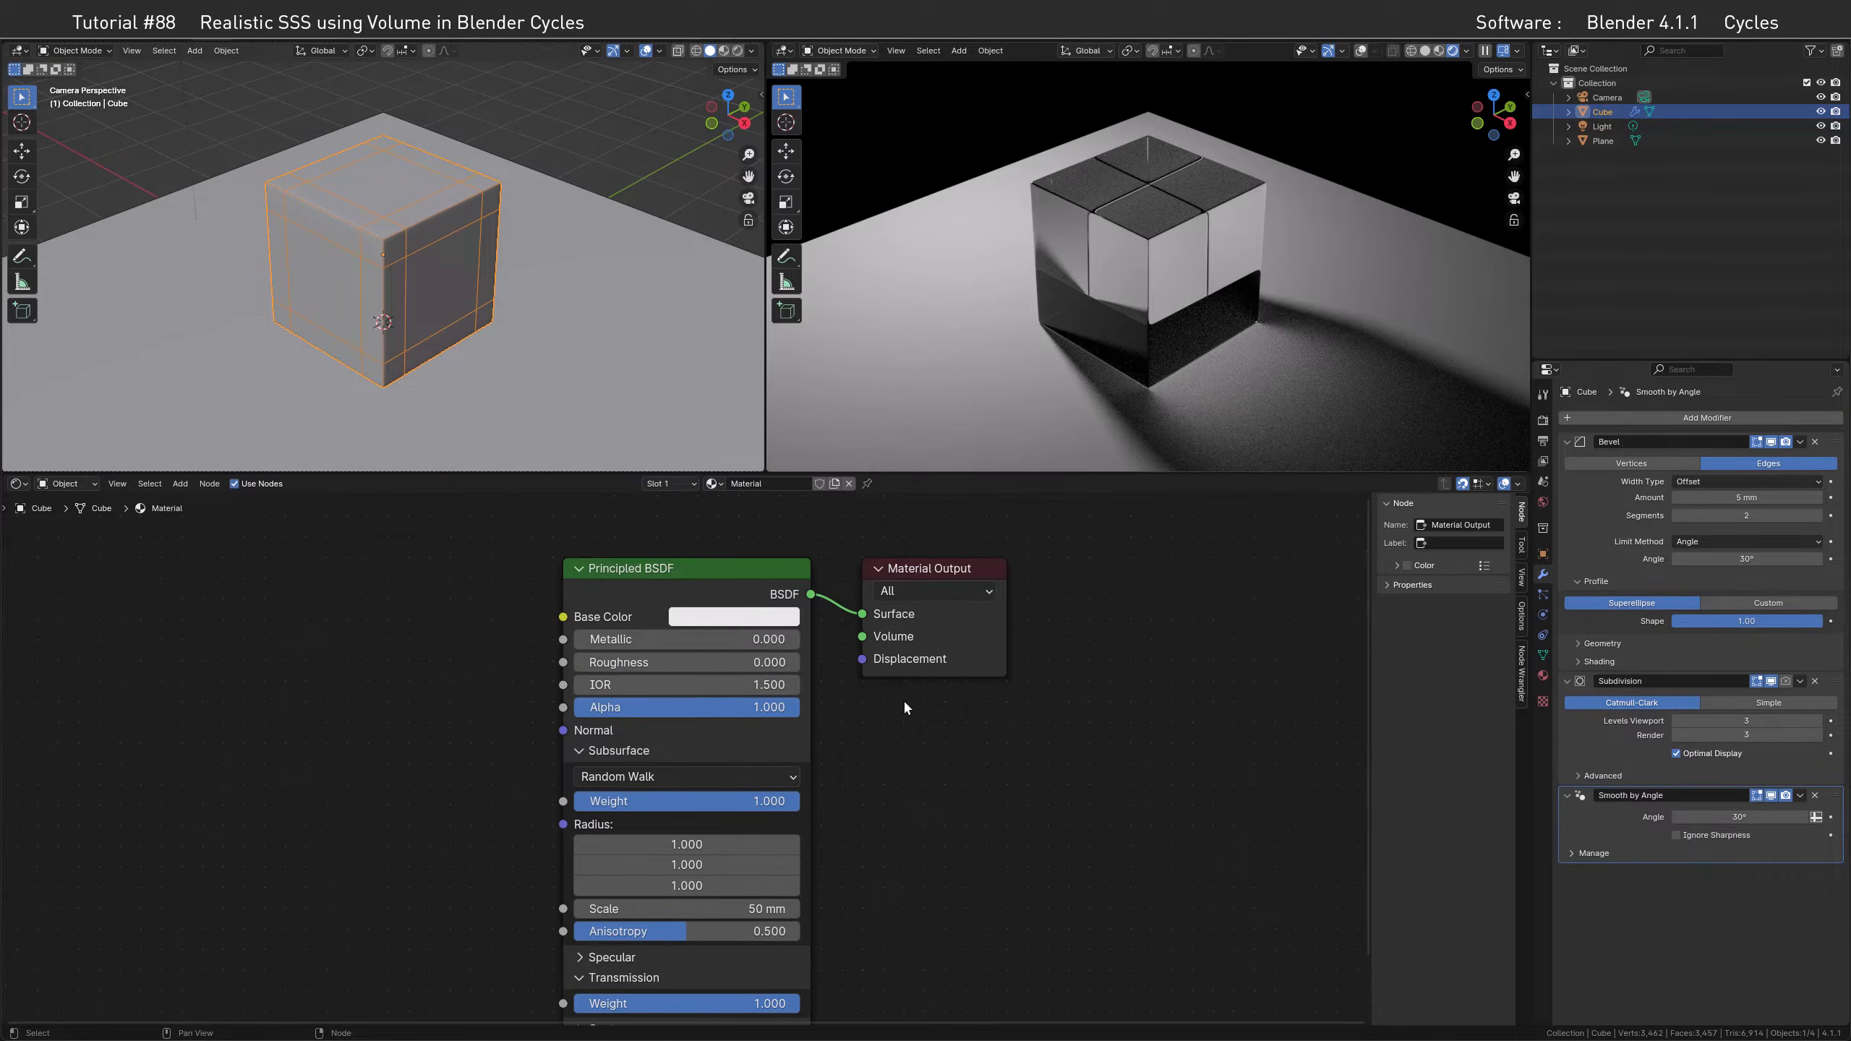
pyautogui.moveTo(778, 577); pyautogui.dragTo(438, 576)
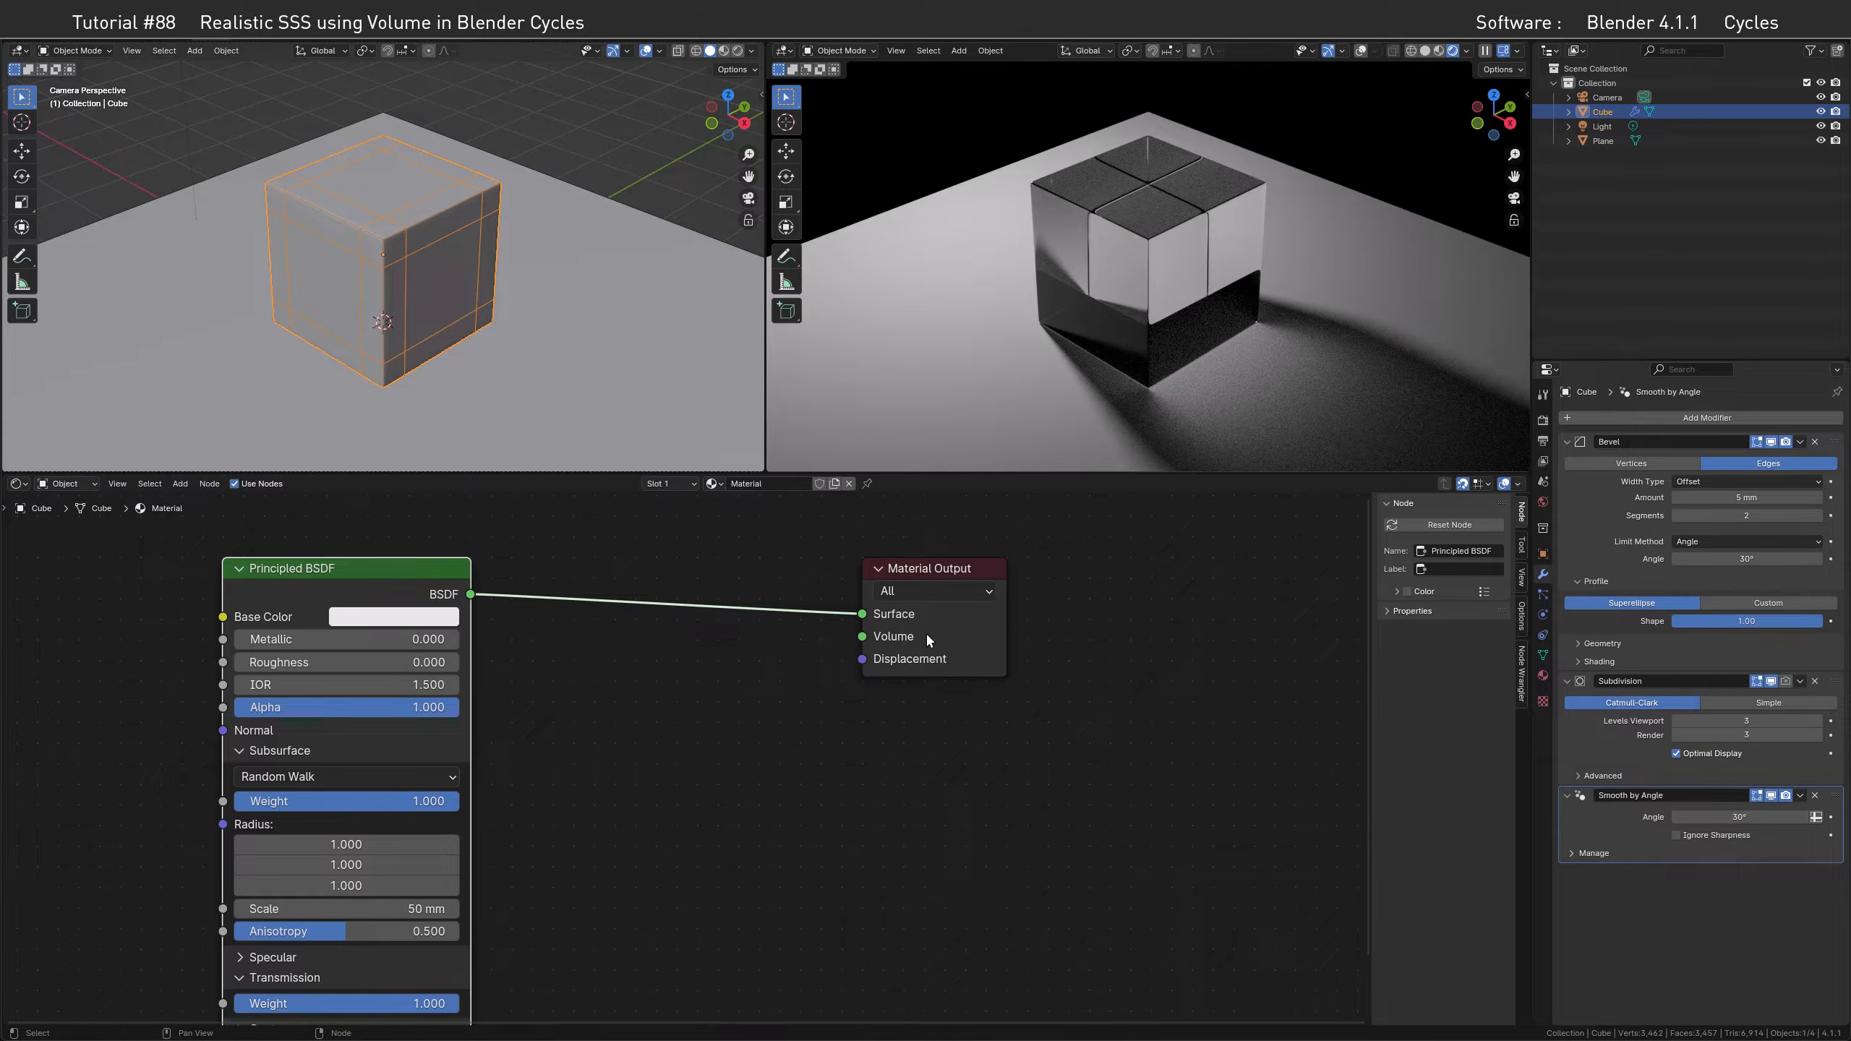
pyautogui.moveTo(739, 690); pyautogui.dragTo(784, 705, button='middle')
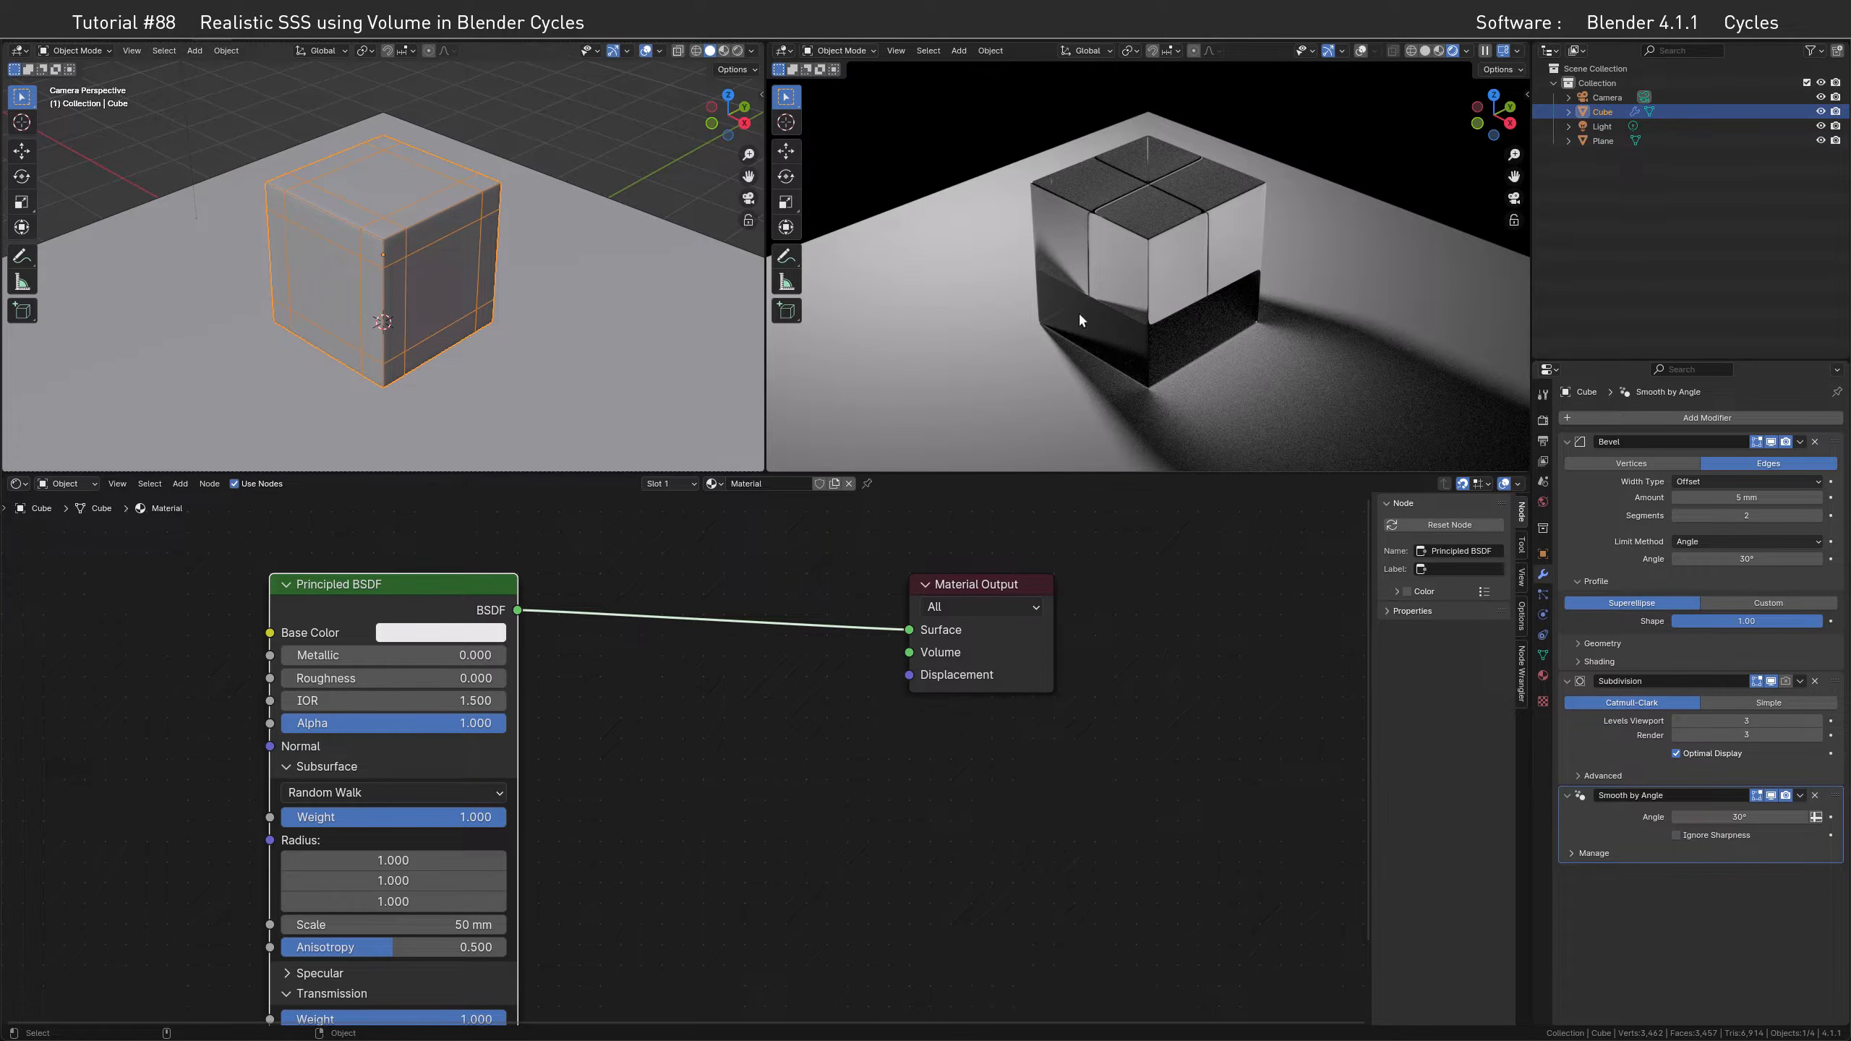
pyautogui.click(907, 756)
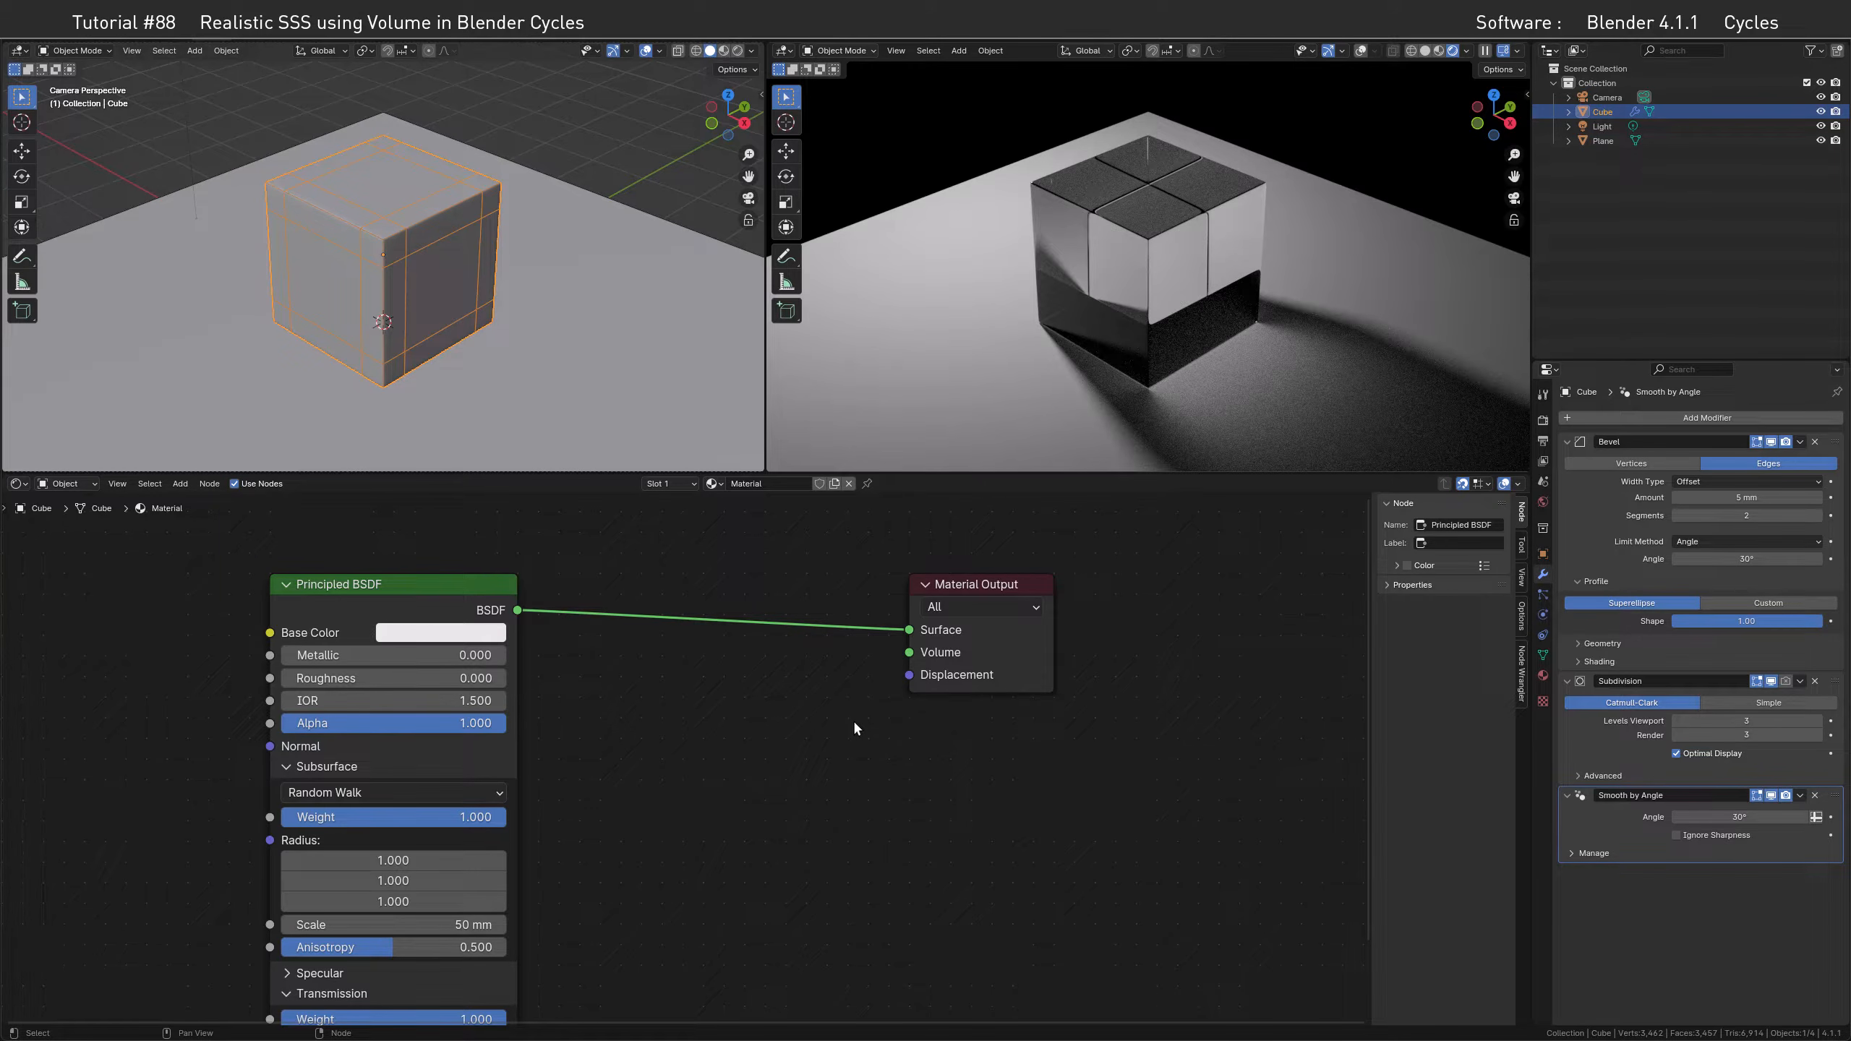
pyautogui.moveTo(908, 652); pyautogui.dragTo(824, 738)
pyautogui.click(729, 772)
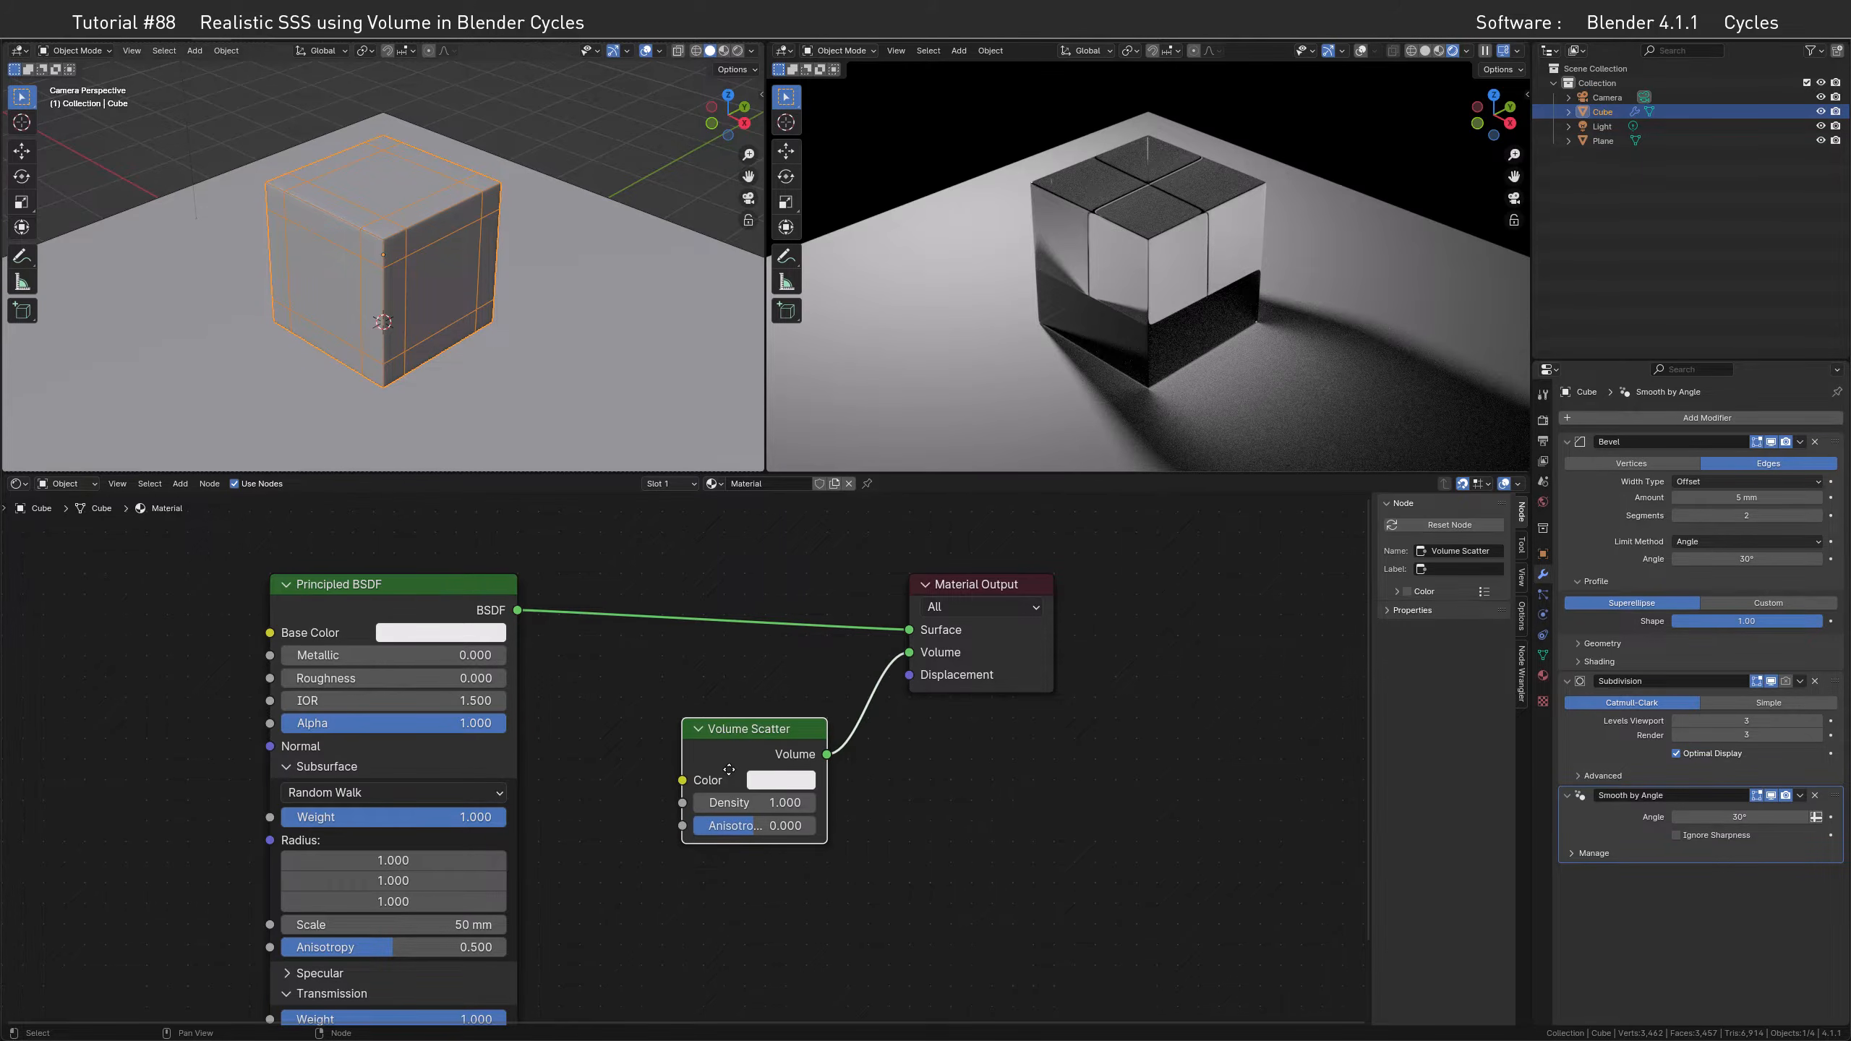
pyautogui.click(751, 732)
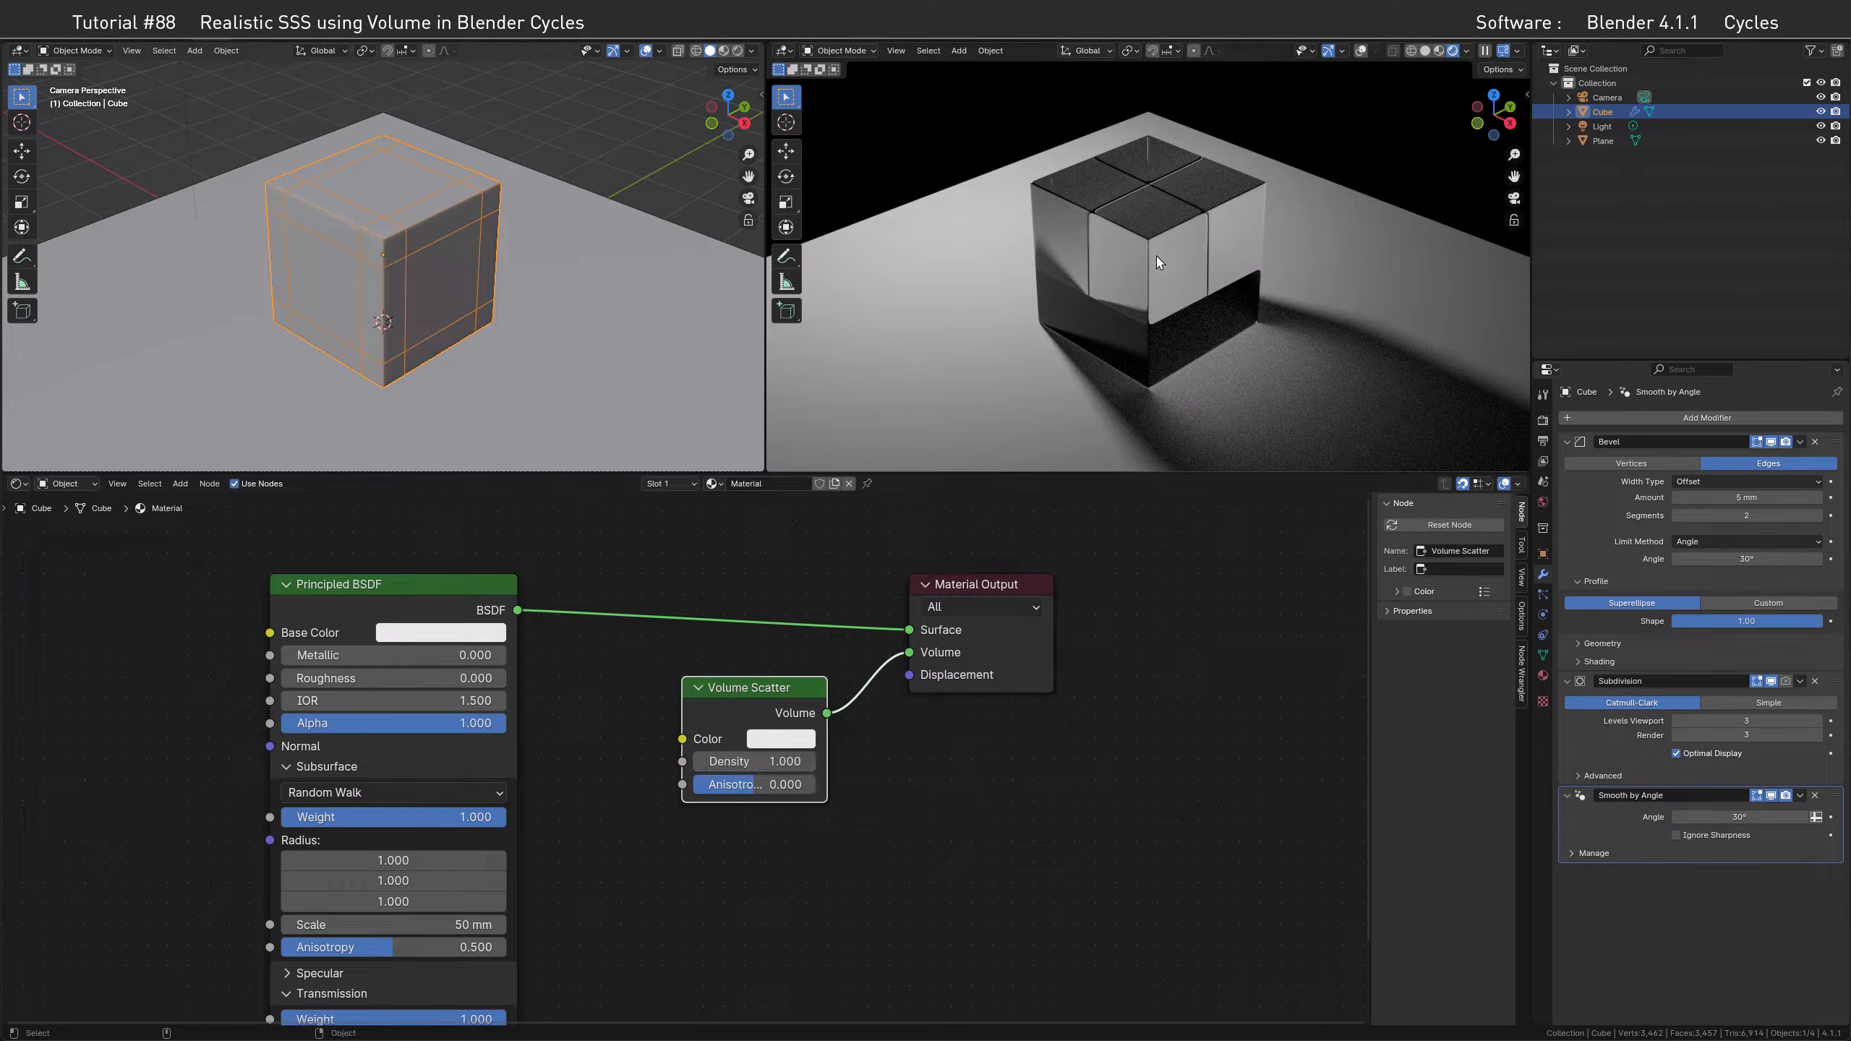
# Set the Volume Scatter density to 25 and disconnect the Principled BSDF from the Material Output's Surface input
pyautogui.click(808, 762)
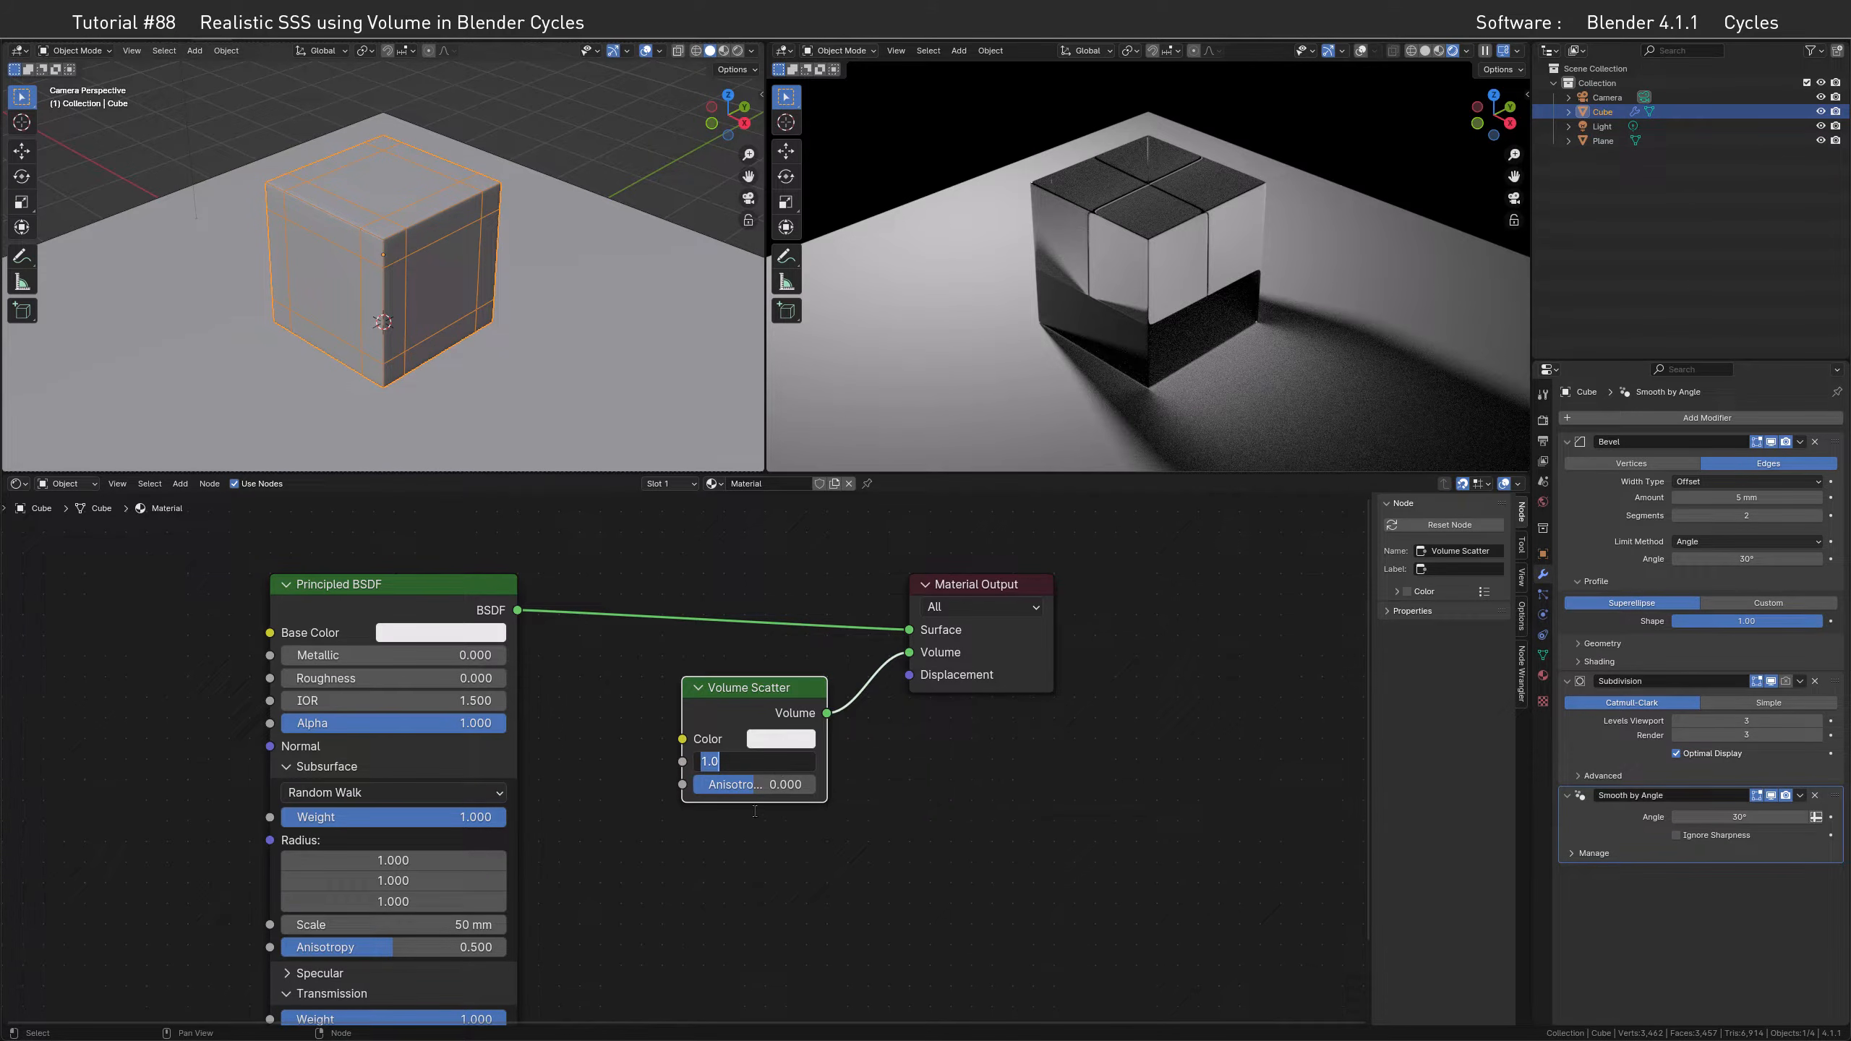
pyautogui.write('25')
pyautogui.press('Return')
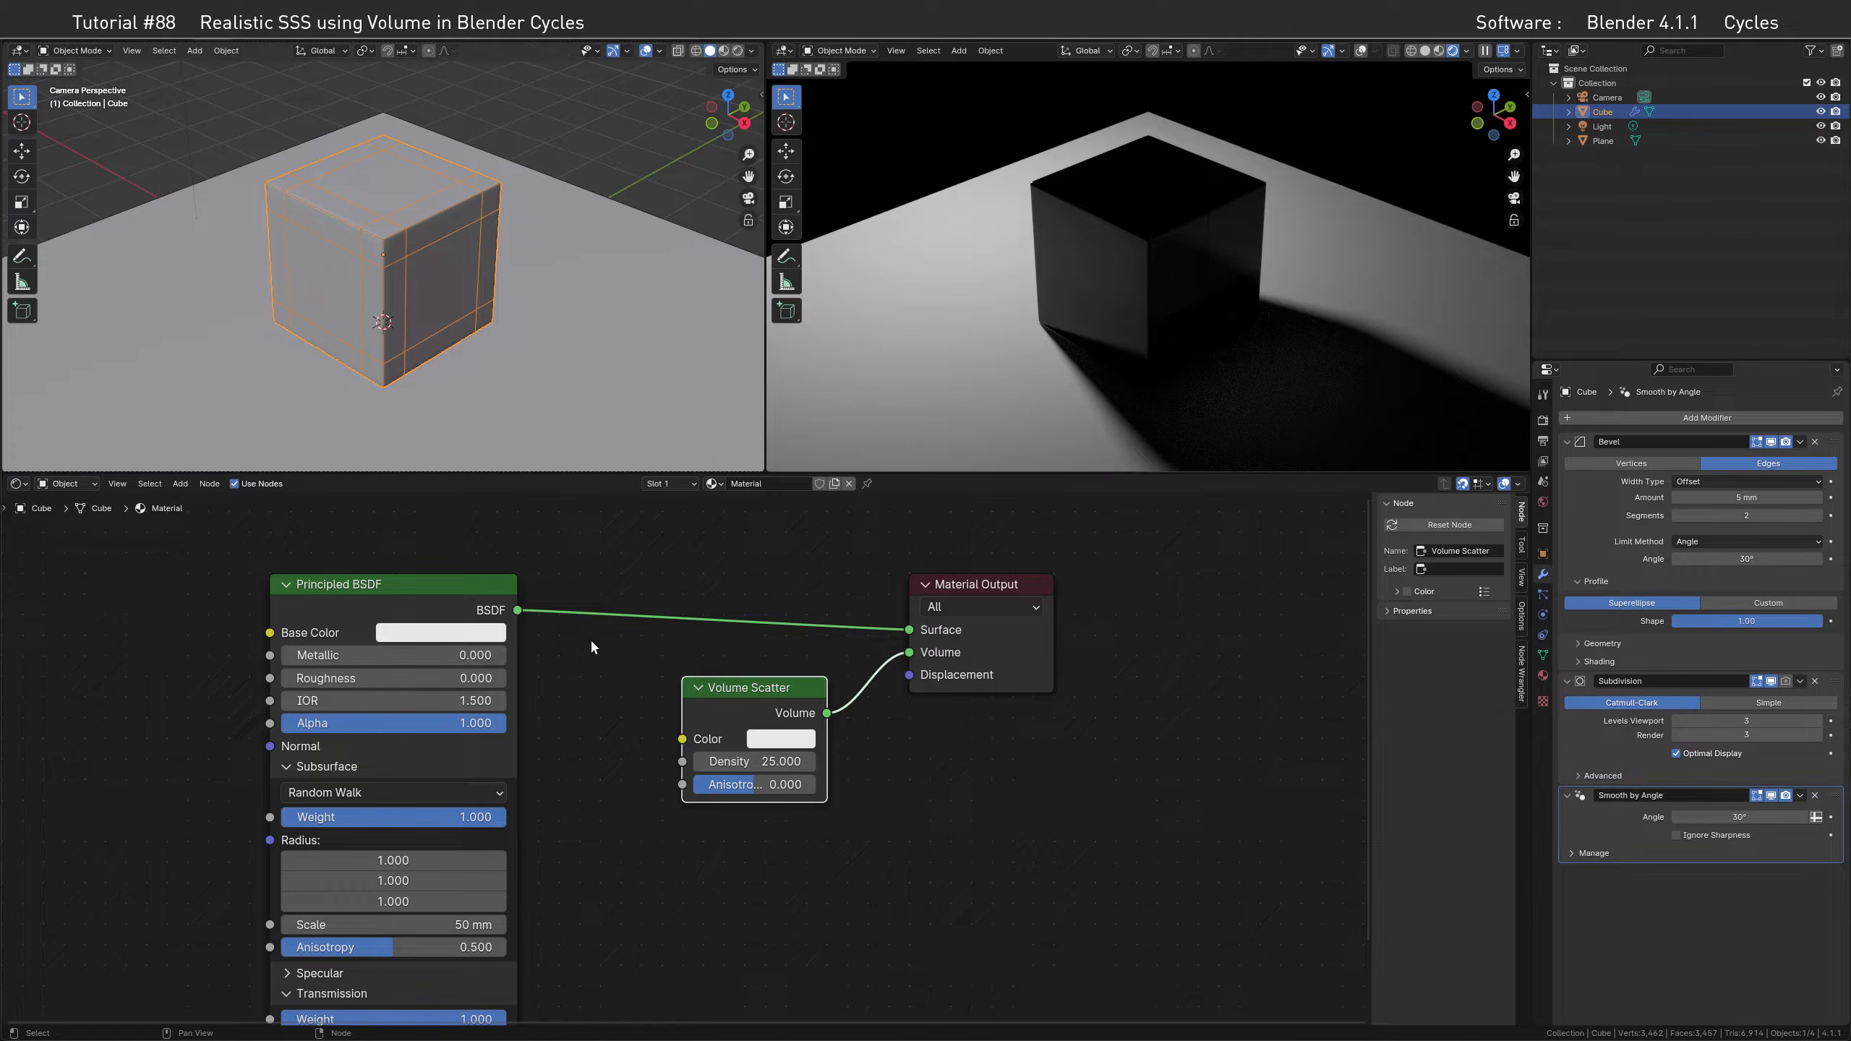
pyautogui.moveTo(909, 629); pyautogui.dragTo(728, 558)
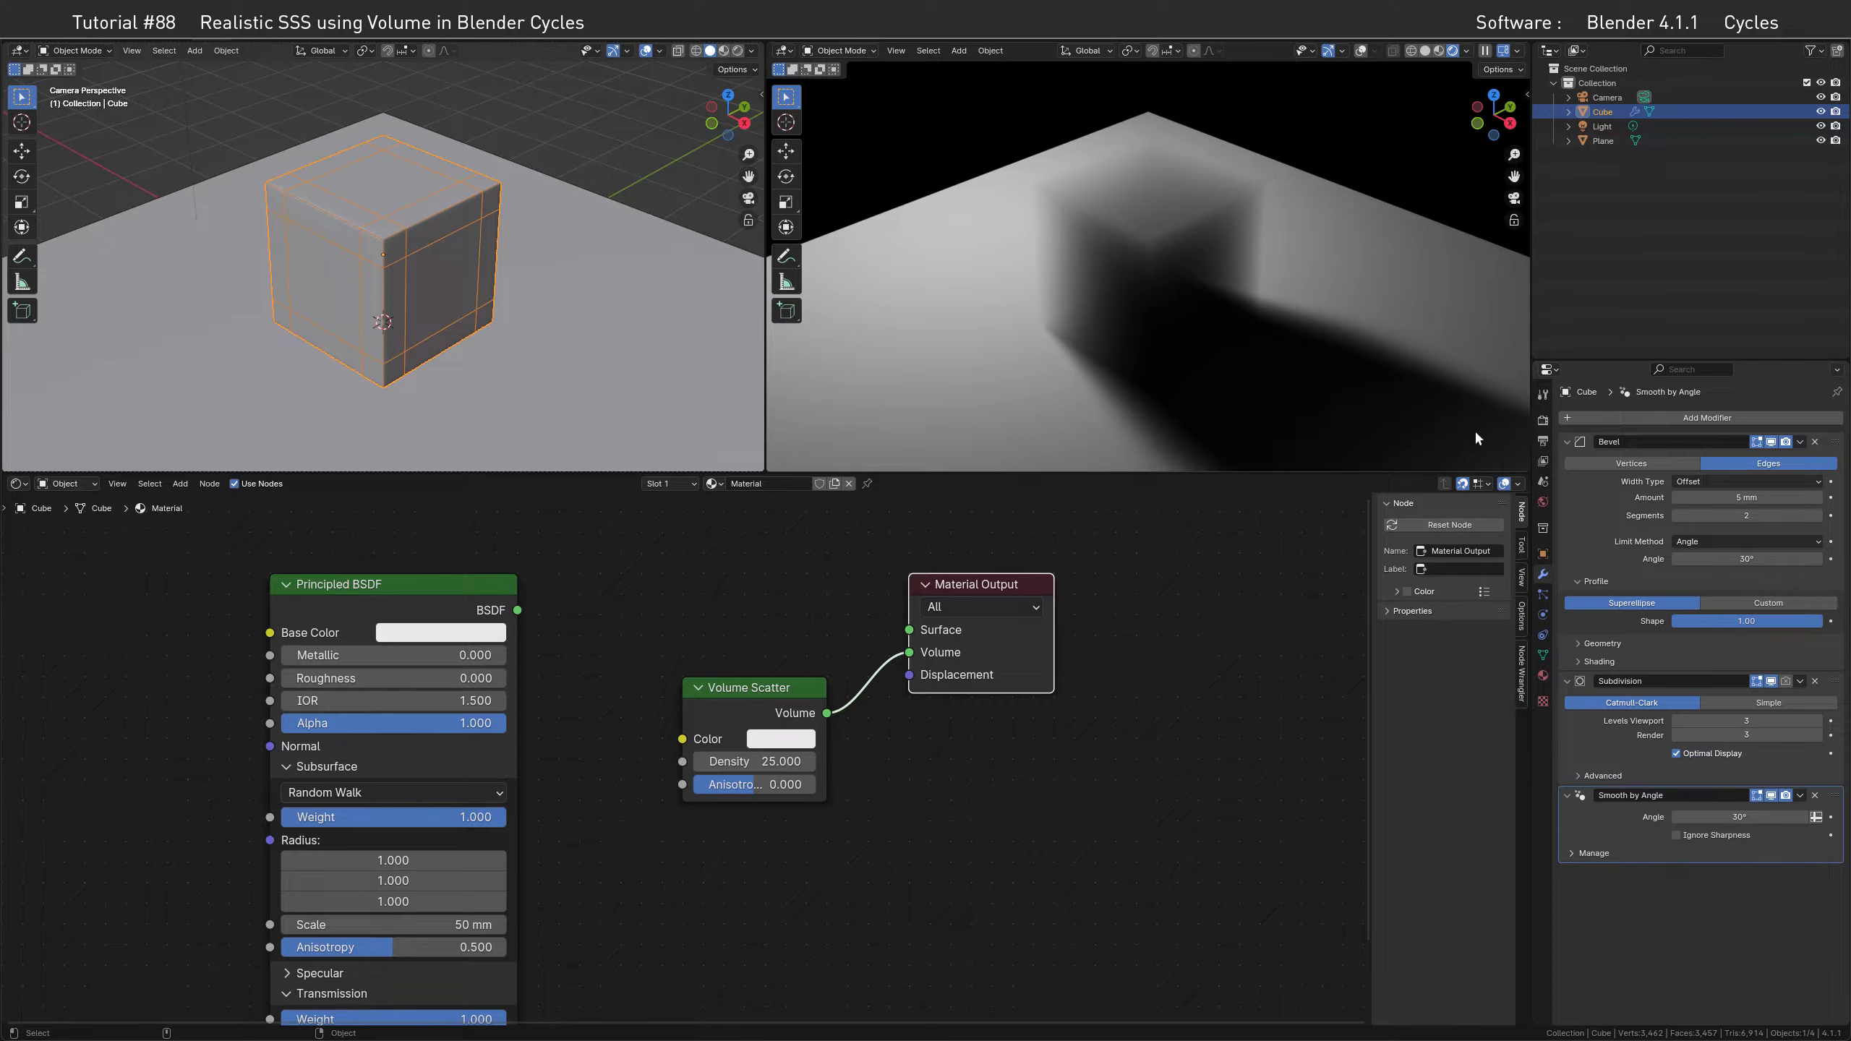
# Set the maximum Volume bounces in the Cycles light path settings to 3
pyautogui.click(1543, 421)
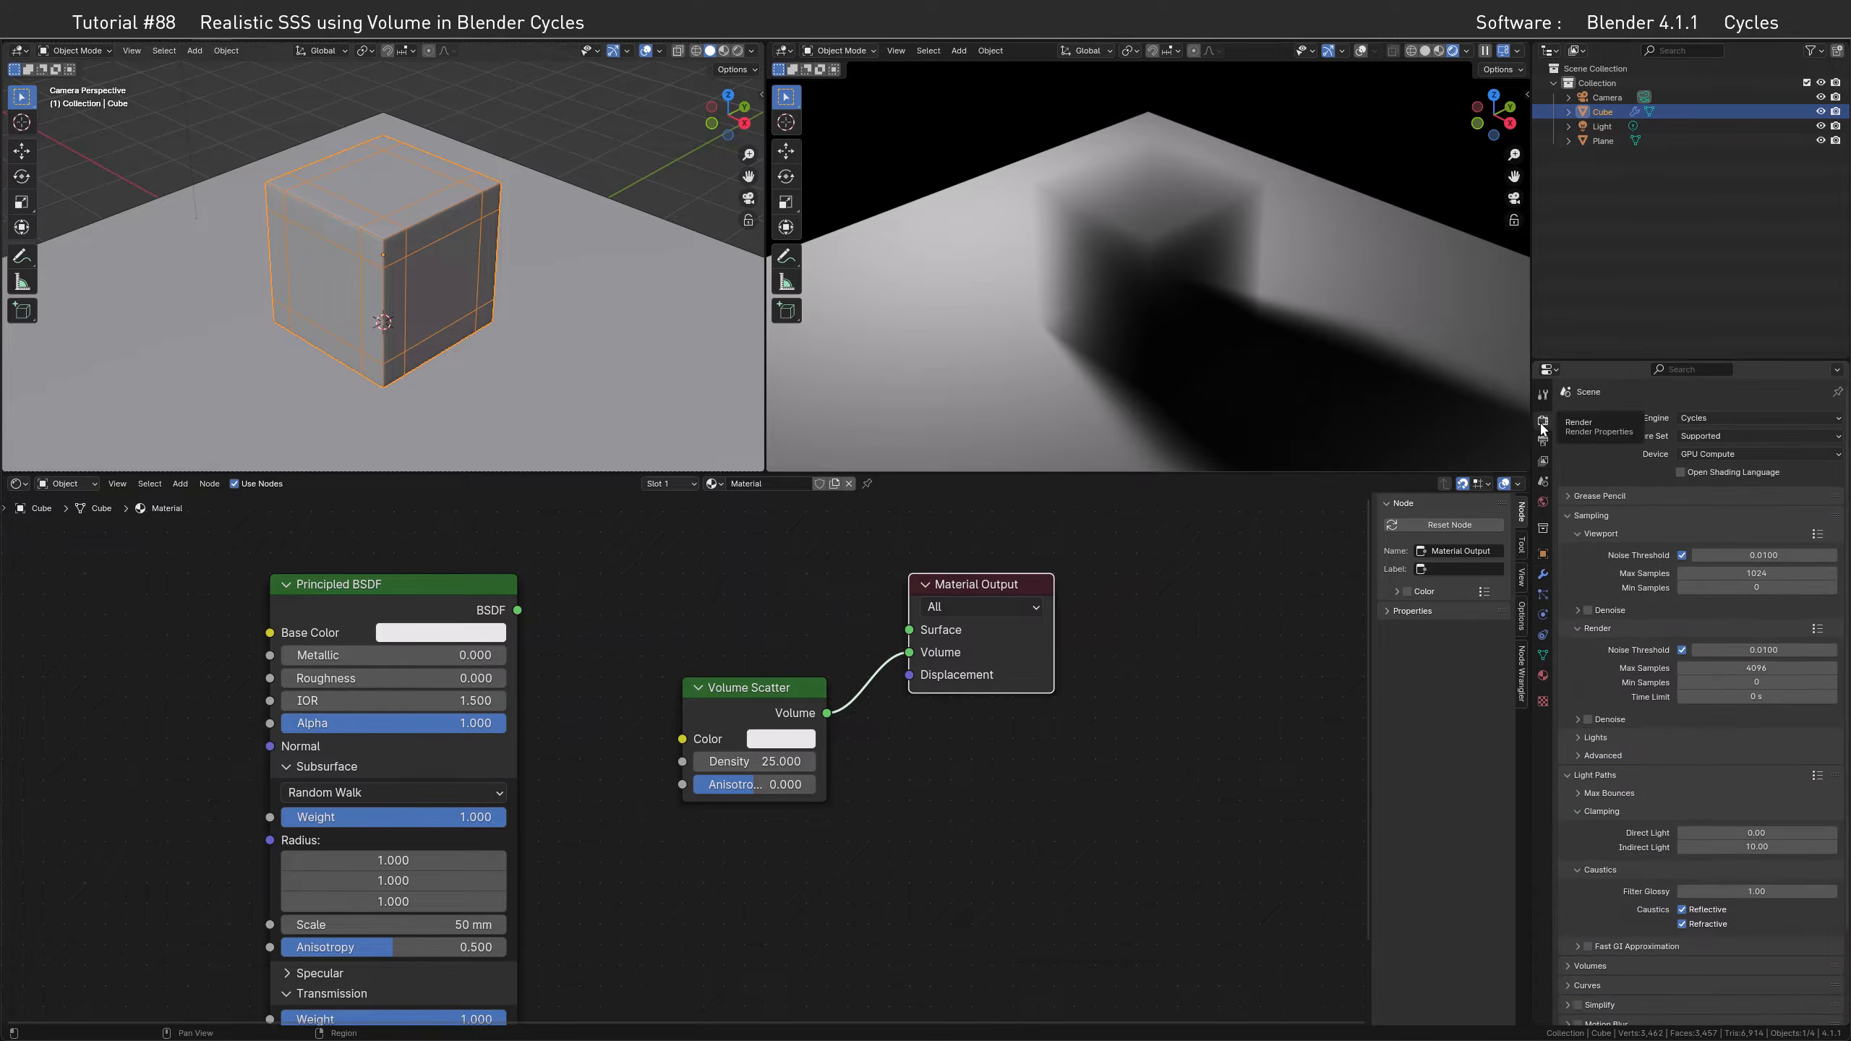
pyautogui.click(1576, 791)
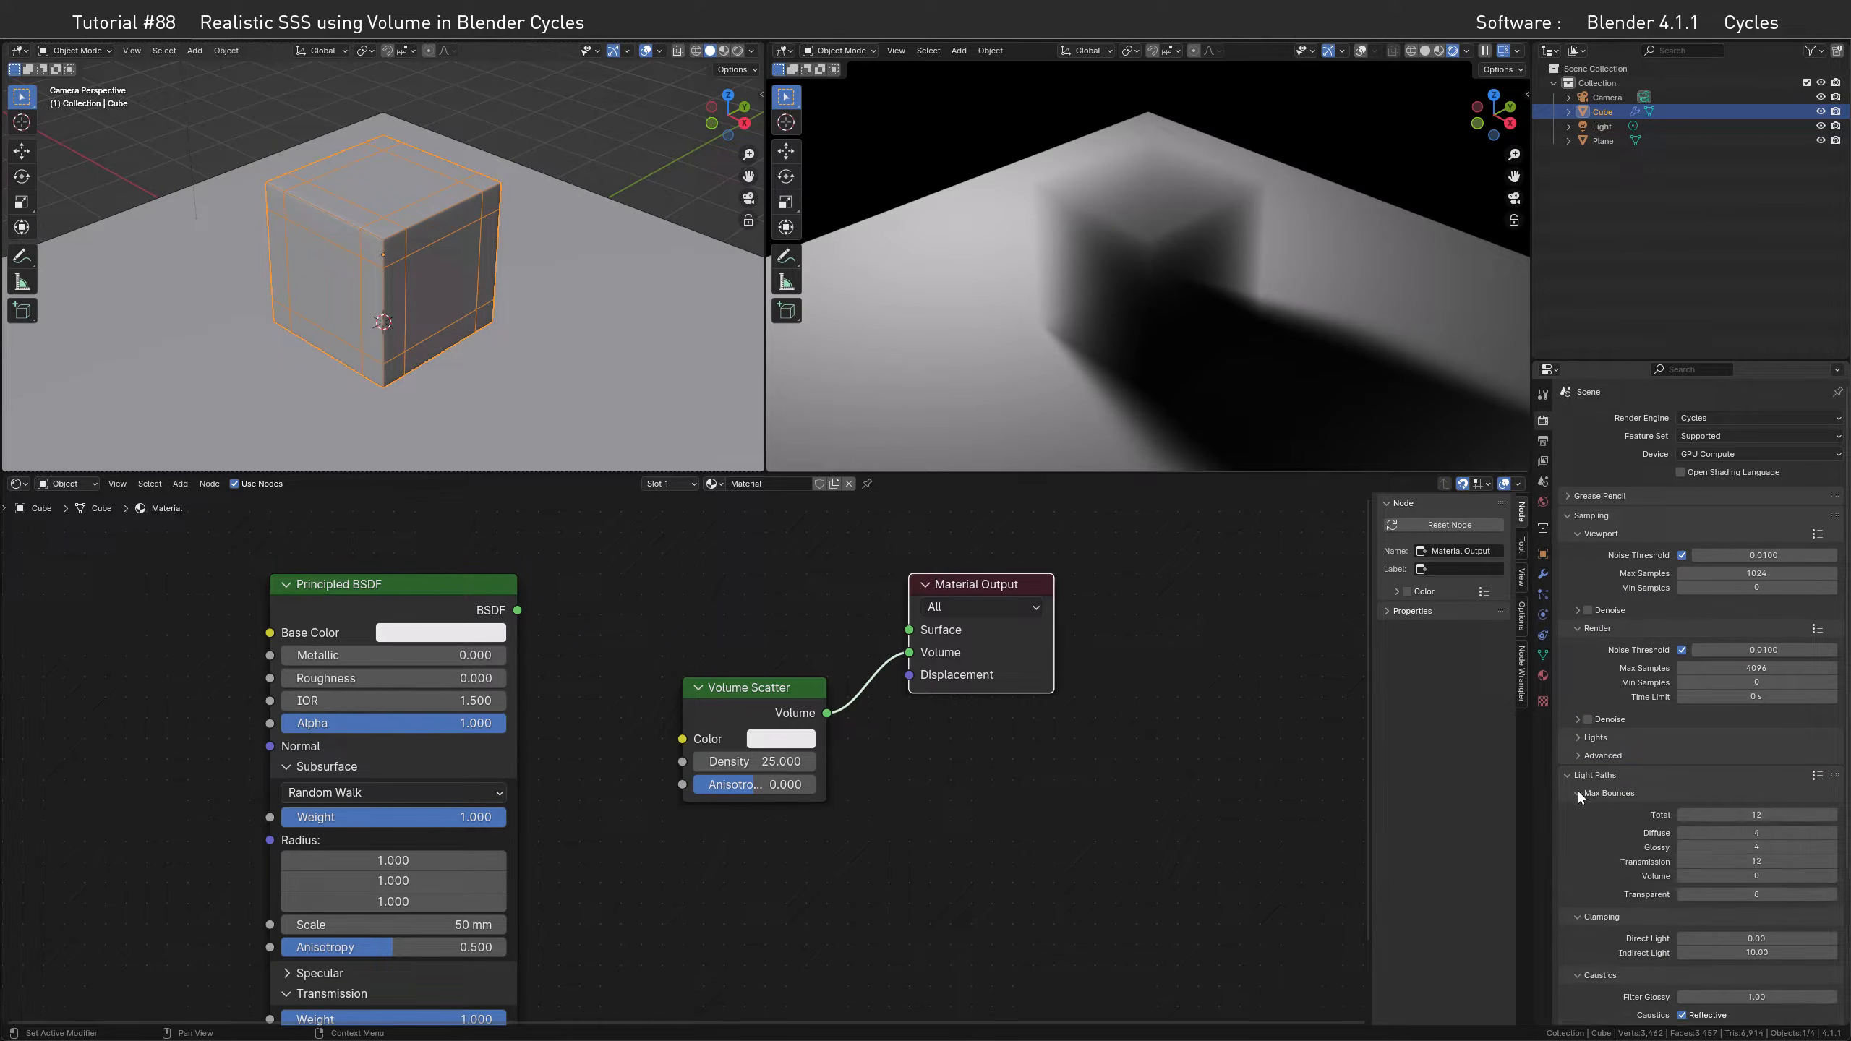
pyautogui.click(1755, 878)
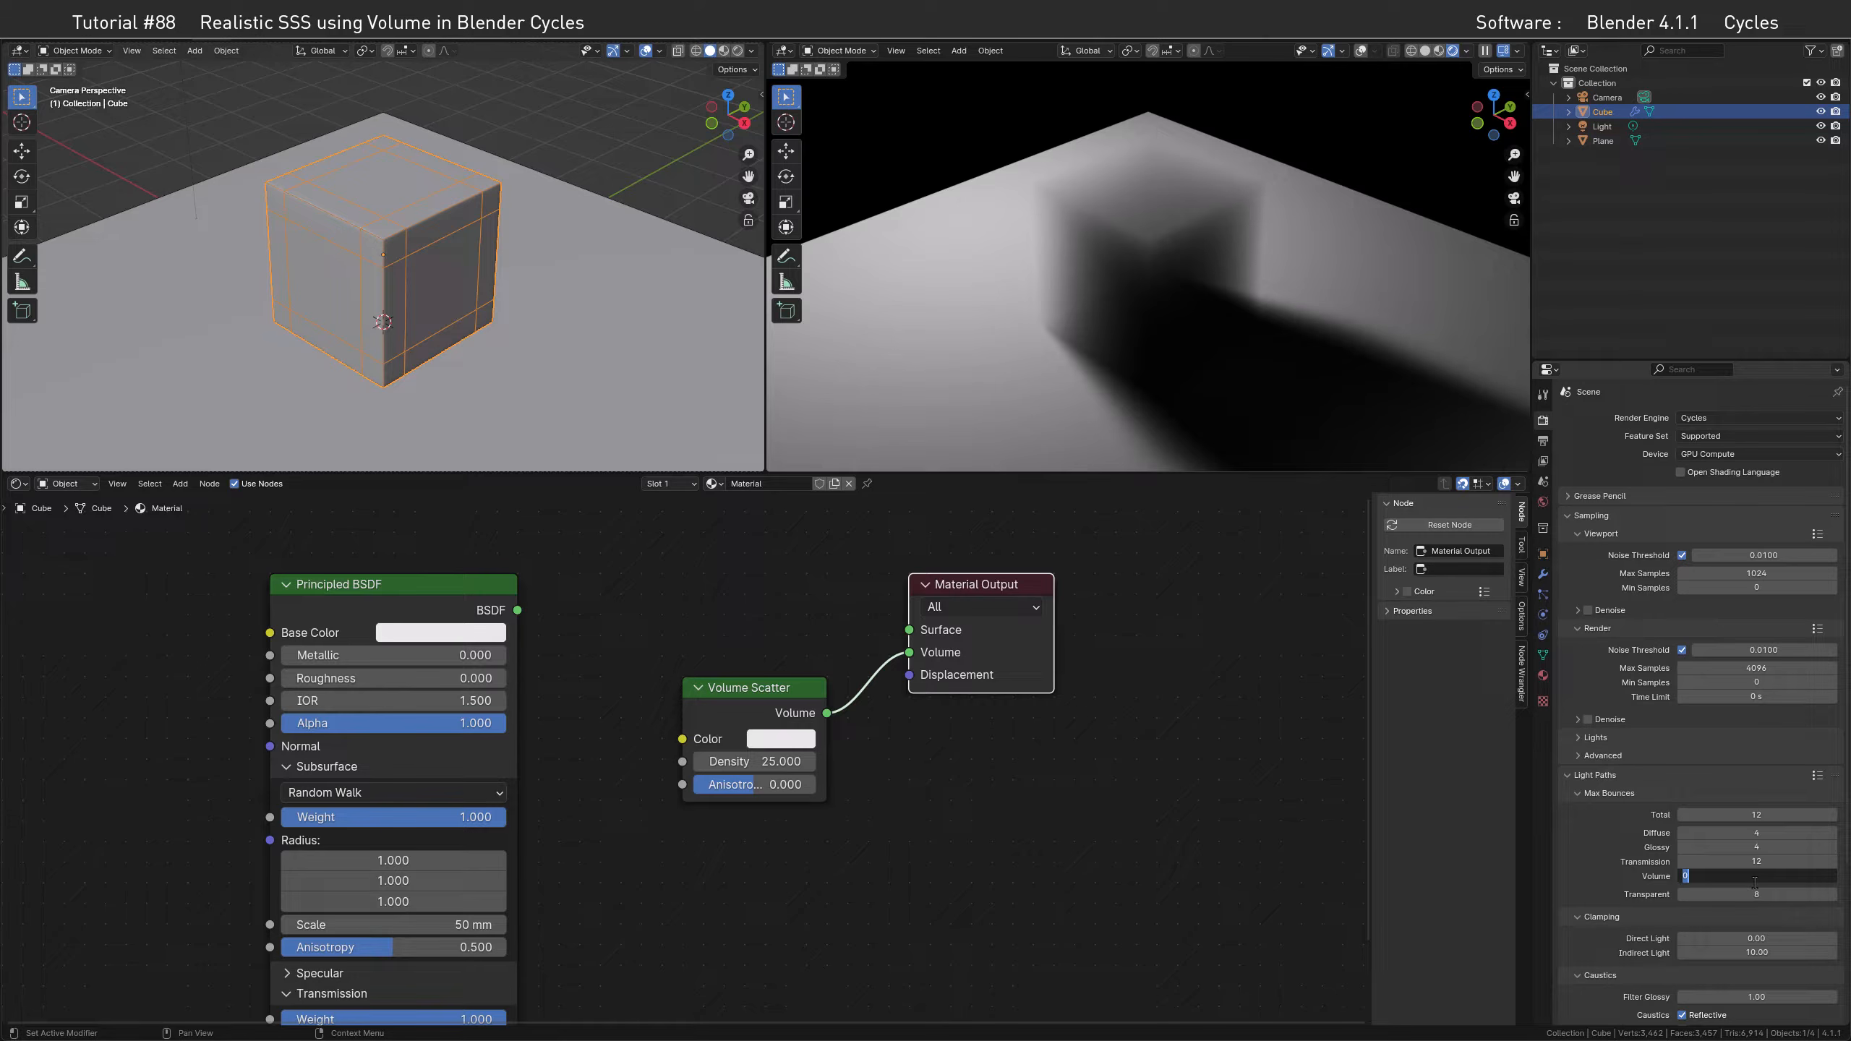
pyautogui.write('3')
pyautogui.press('Return')
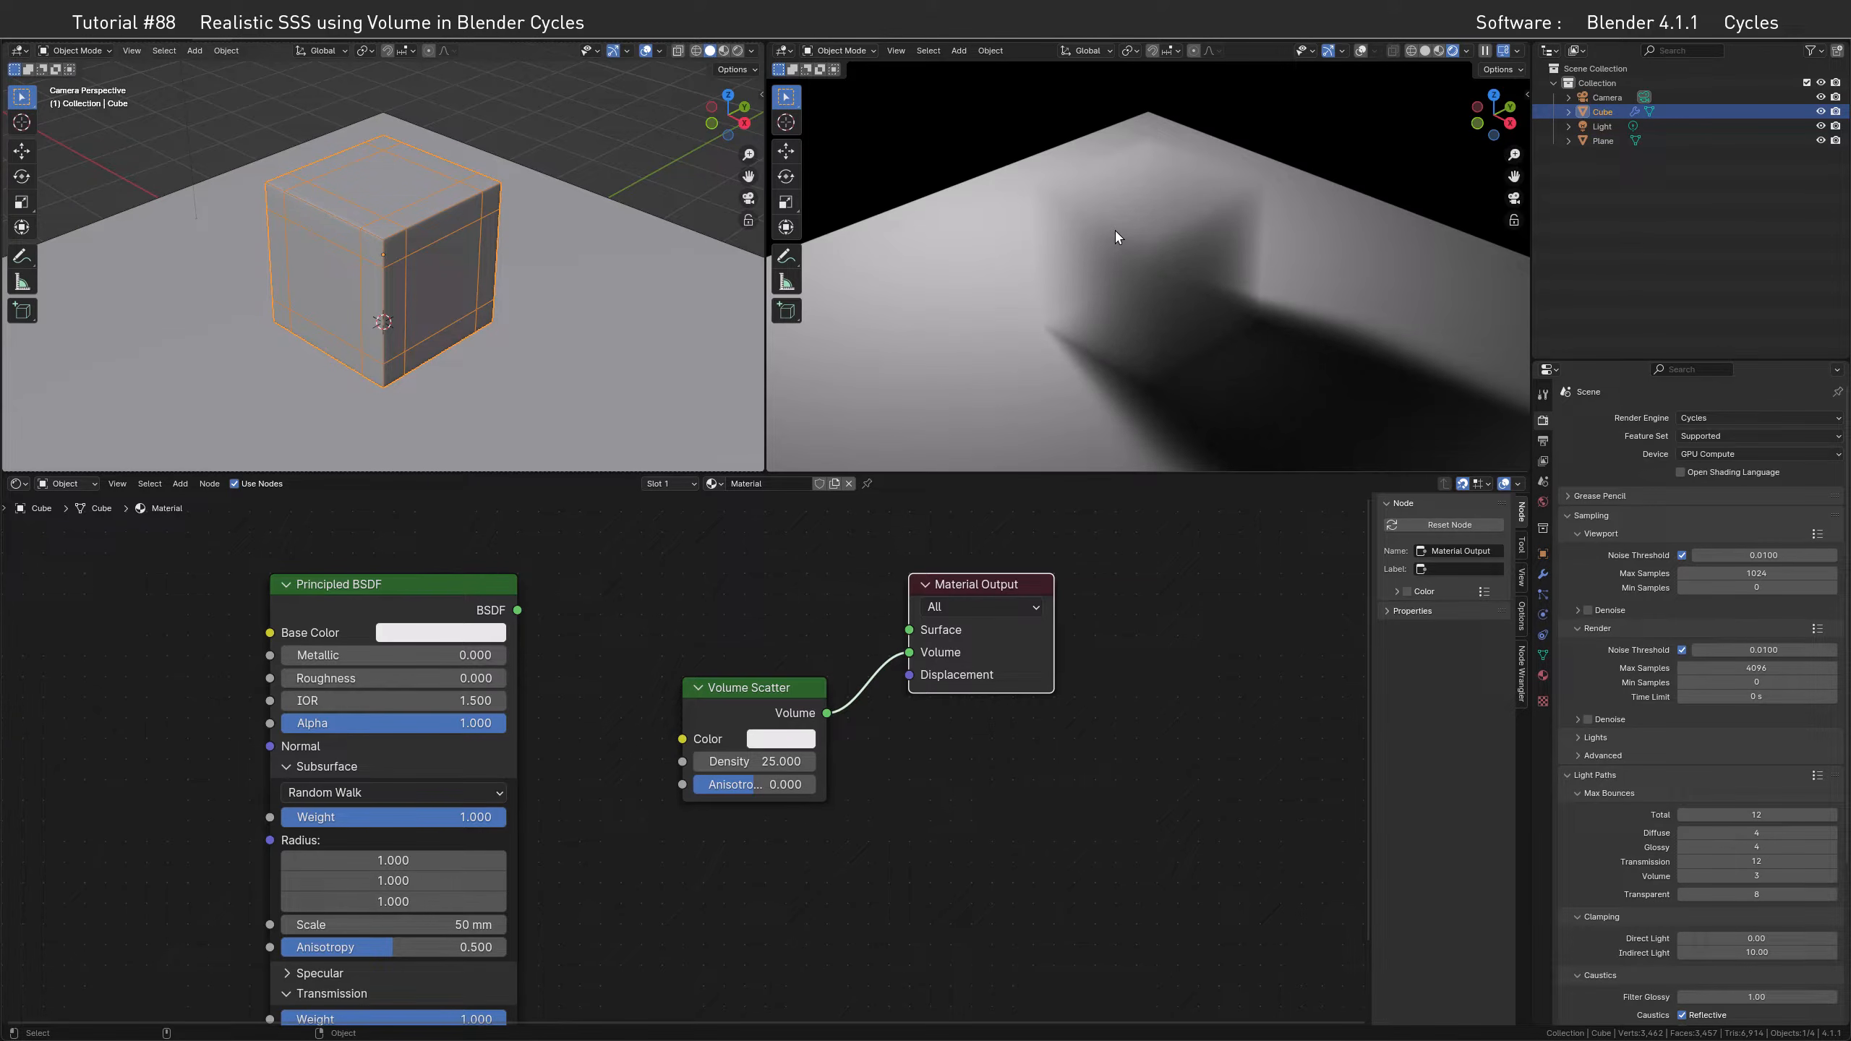
# Link the Principled BSDF to the Material Output's Surface input, comparing the cube's render with and without that link
pyautogui.moveTo(518, 610); pyautogui.dragTo(908, 634)
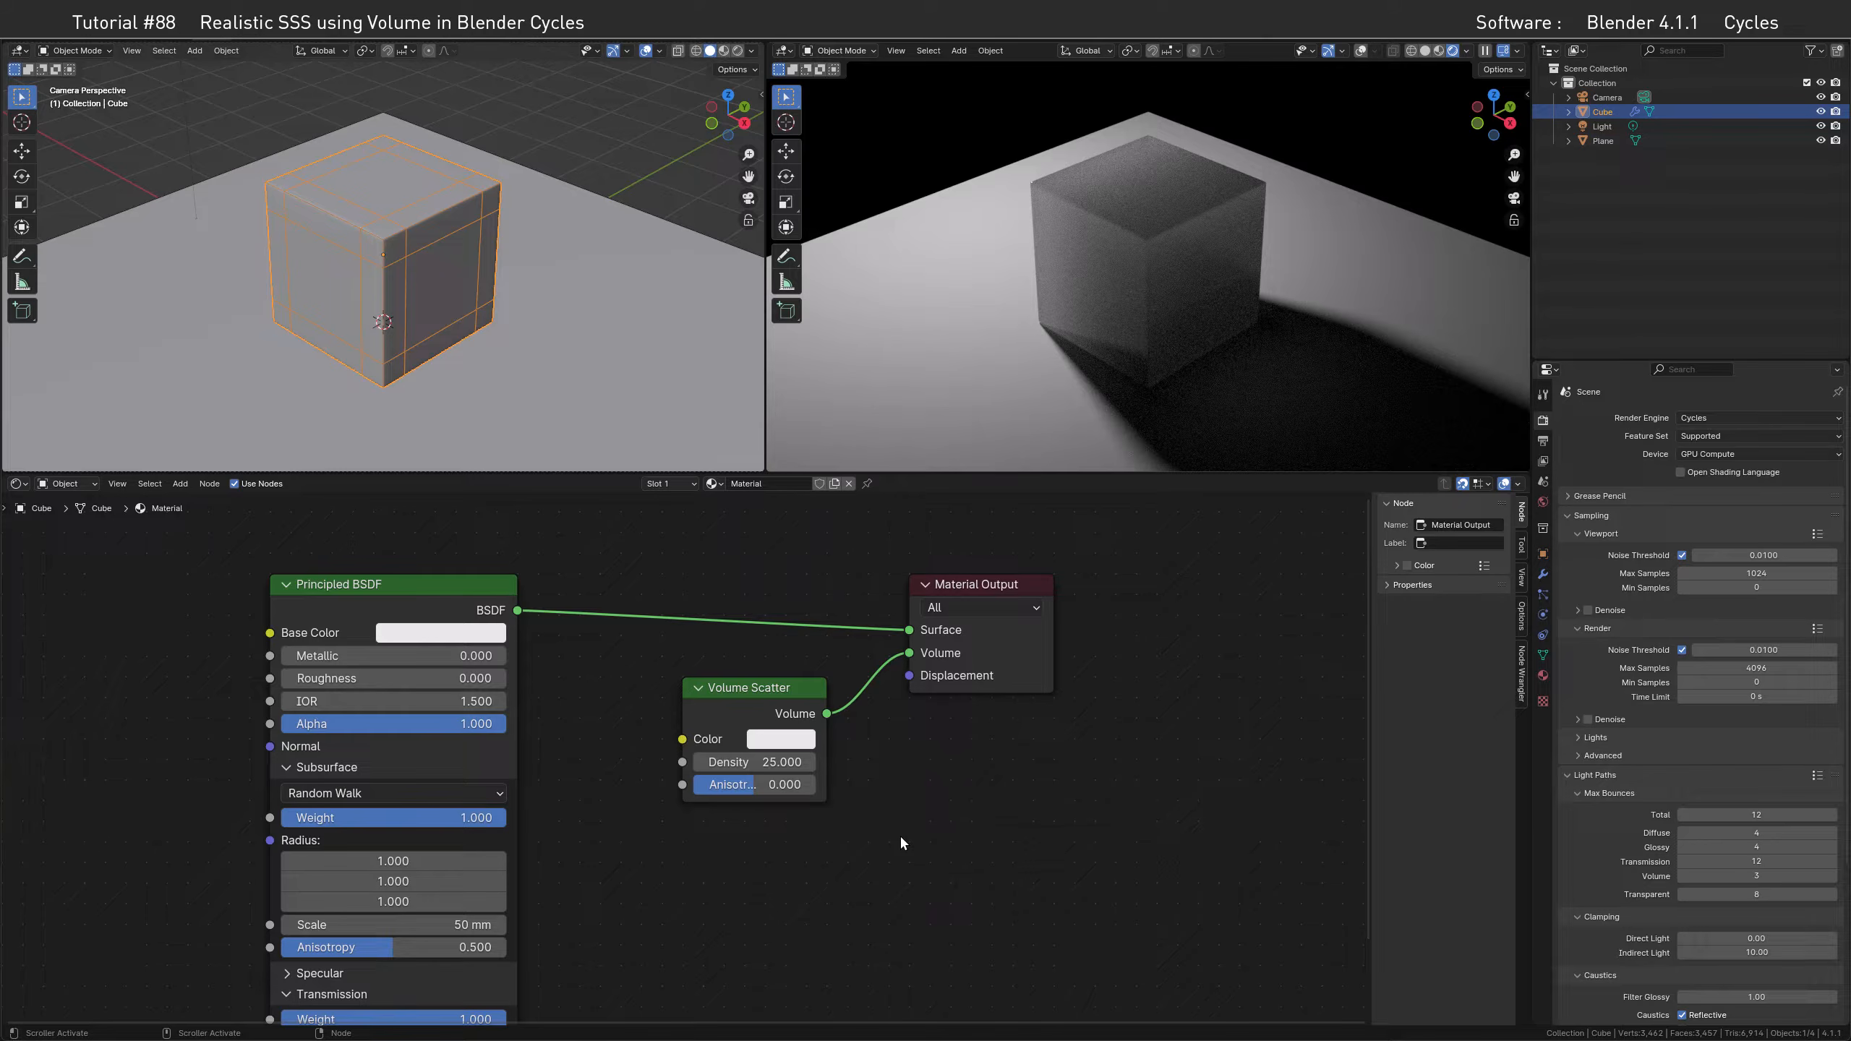
pyautogui.moveTo(664, 764); pyautogui.dragTo(975, 869, button='middle')
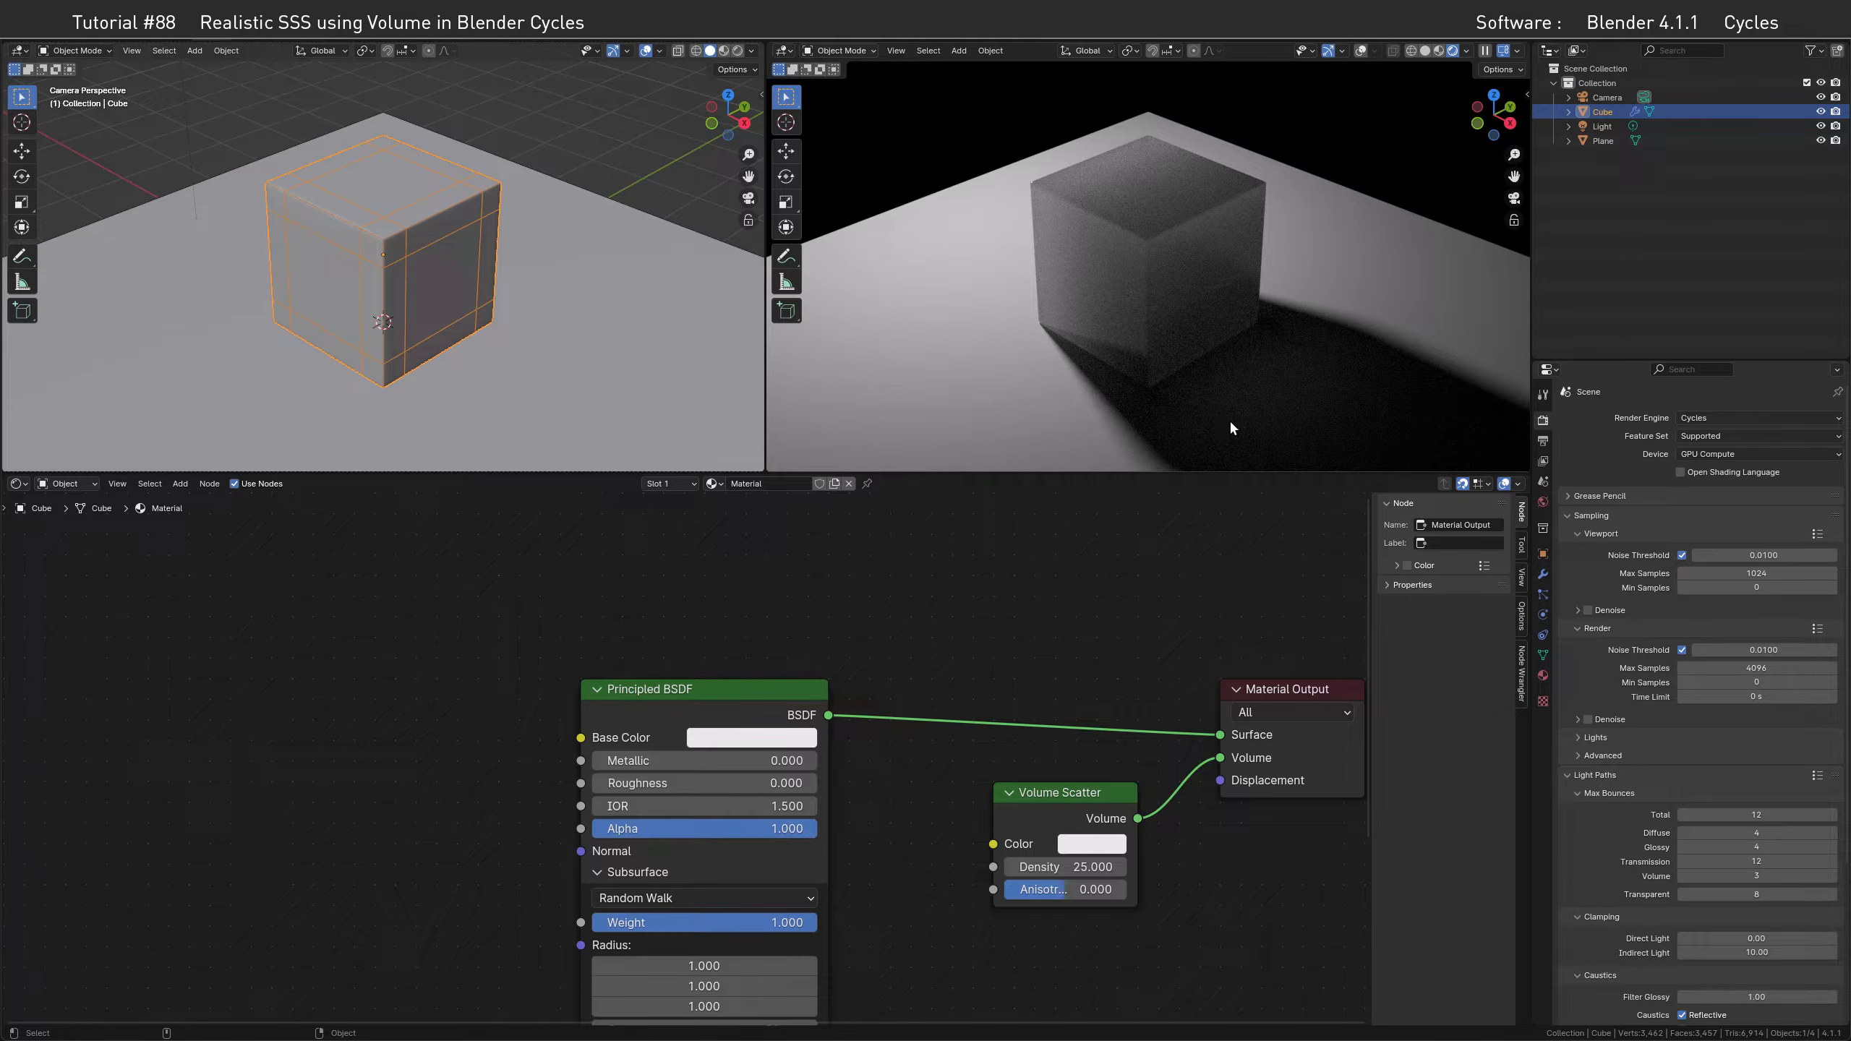
pyautogui.moveTo(1220, 734); pyautogui.dragTo(1177, 689)
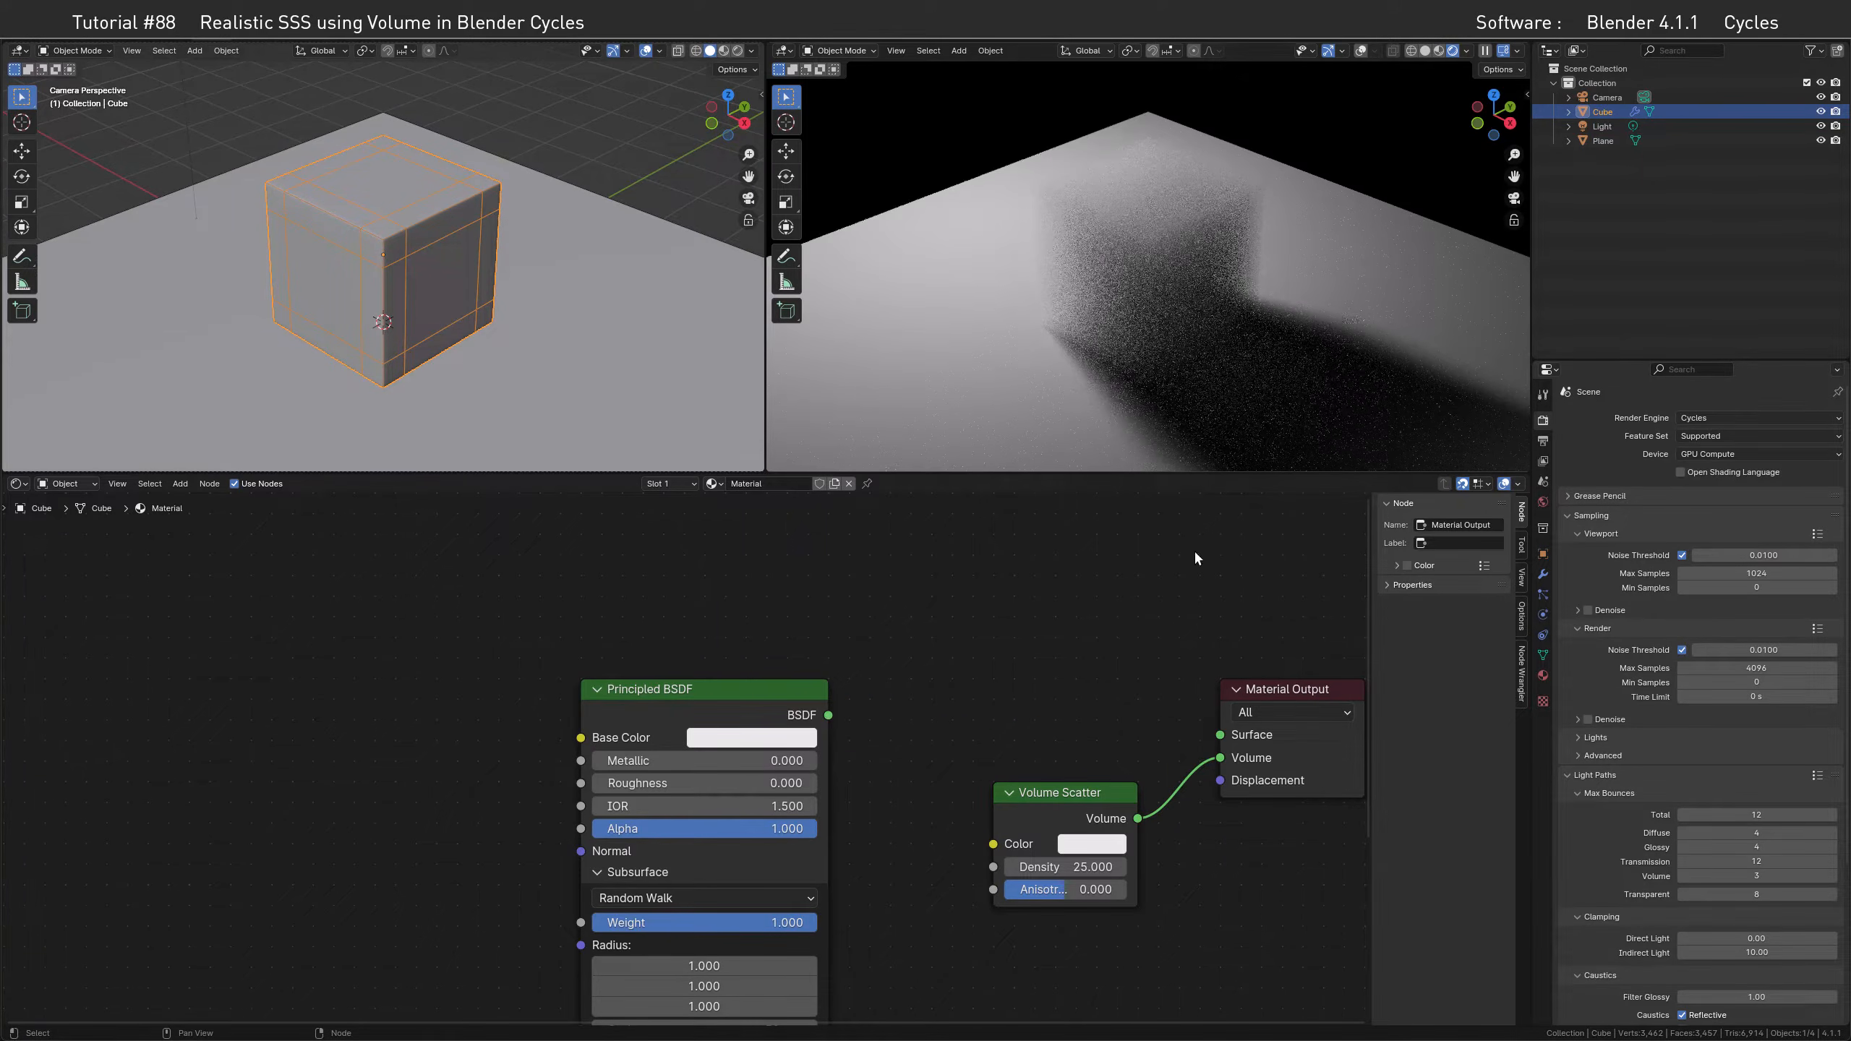
pyautogui.moveTo(831, 716); pyautogui.dragTo(1220, 734)
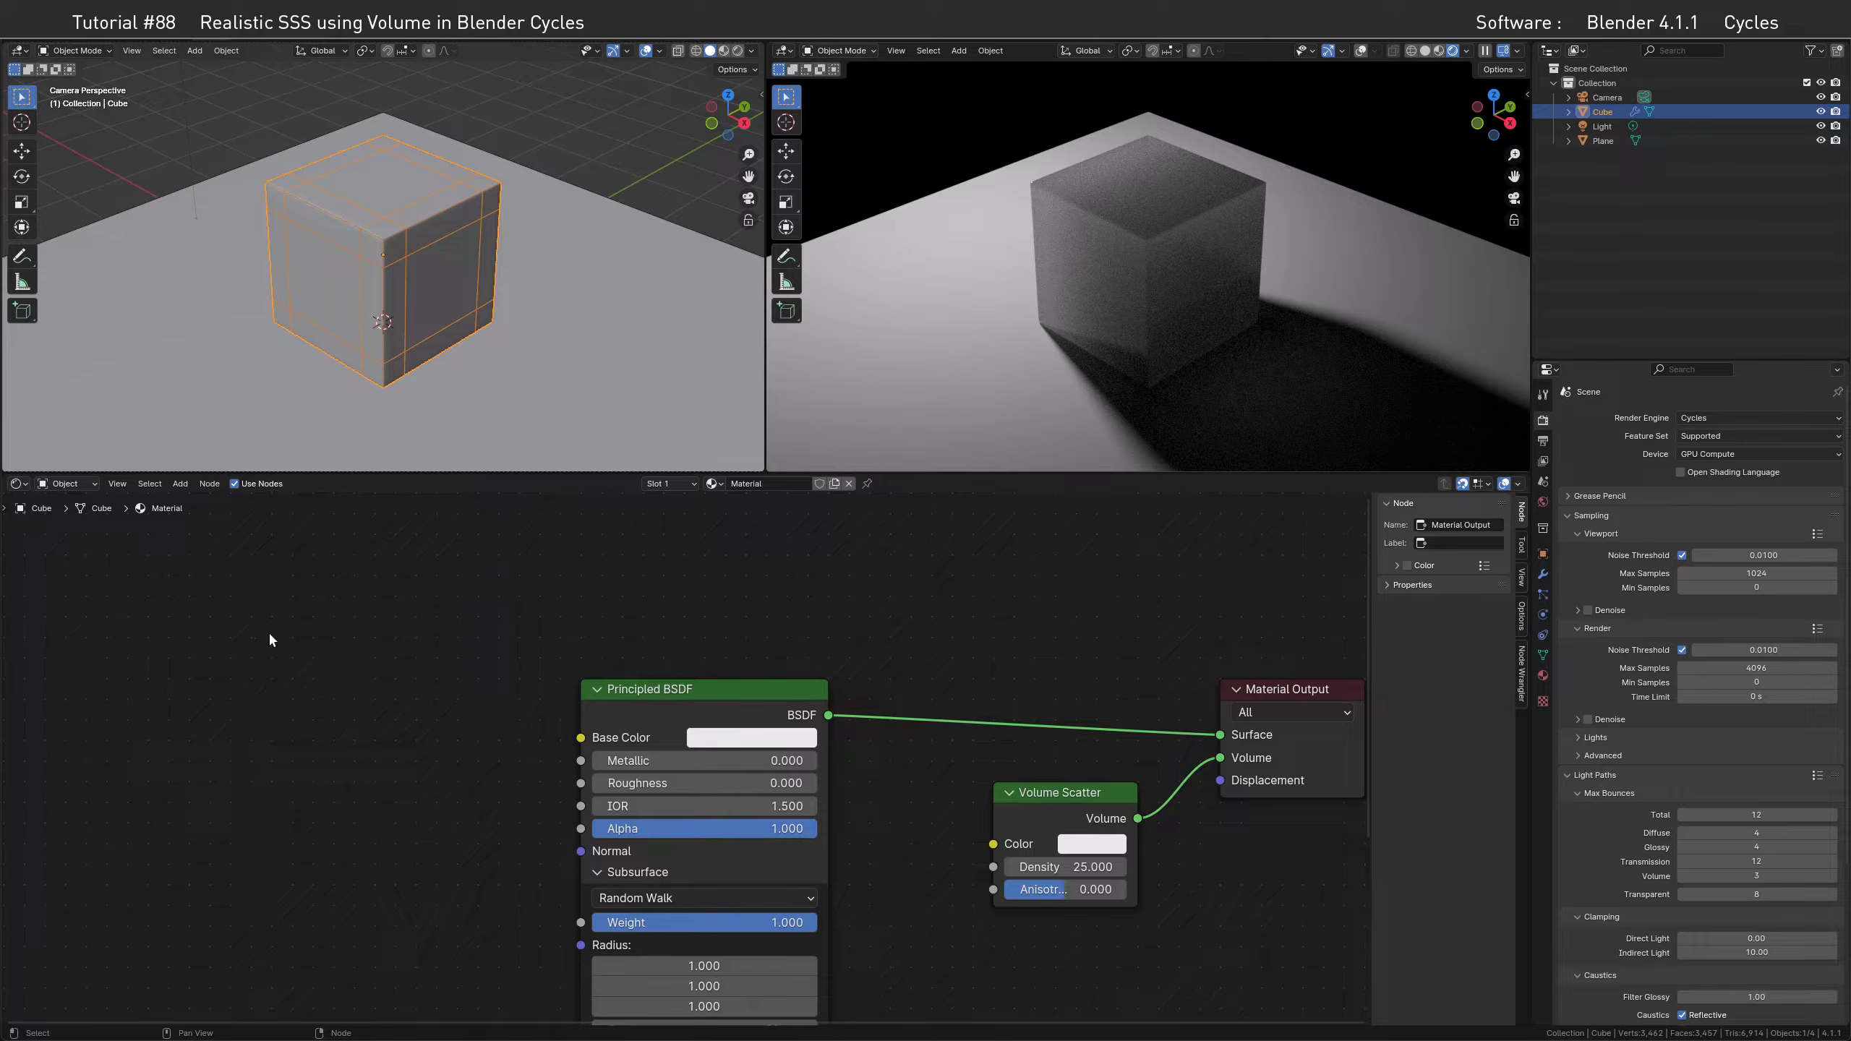
# Add a Light Path node beside the Principled BSDF
pyautogui.hotkey('shift', 'a')
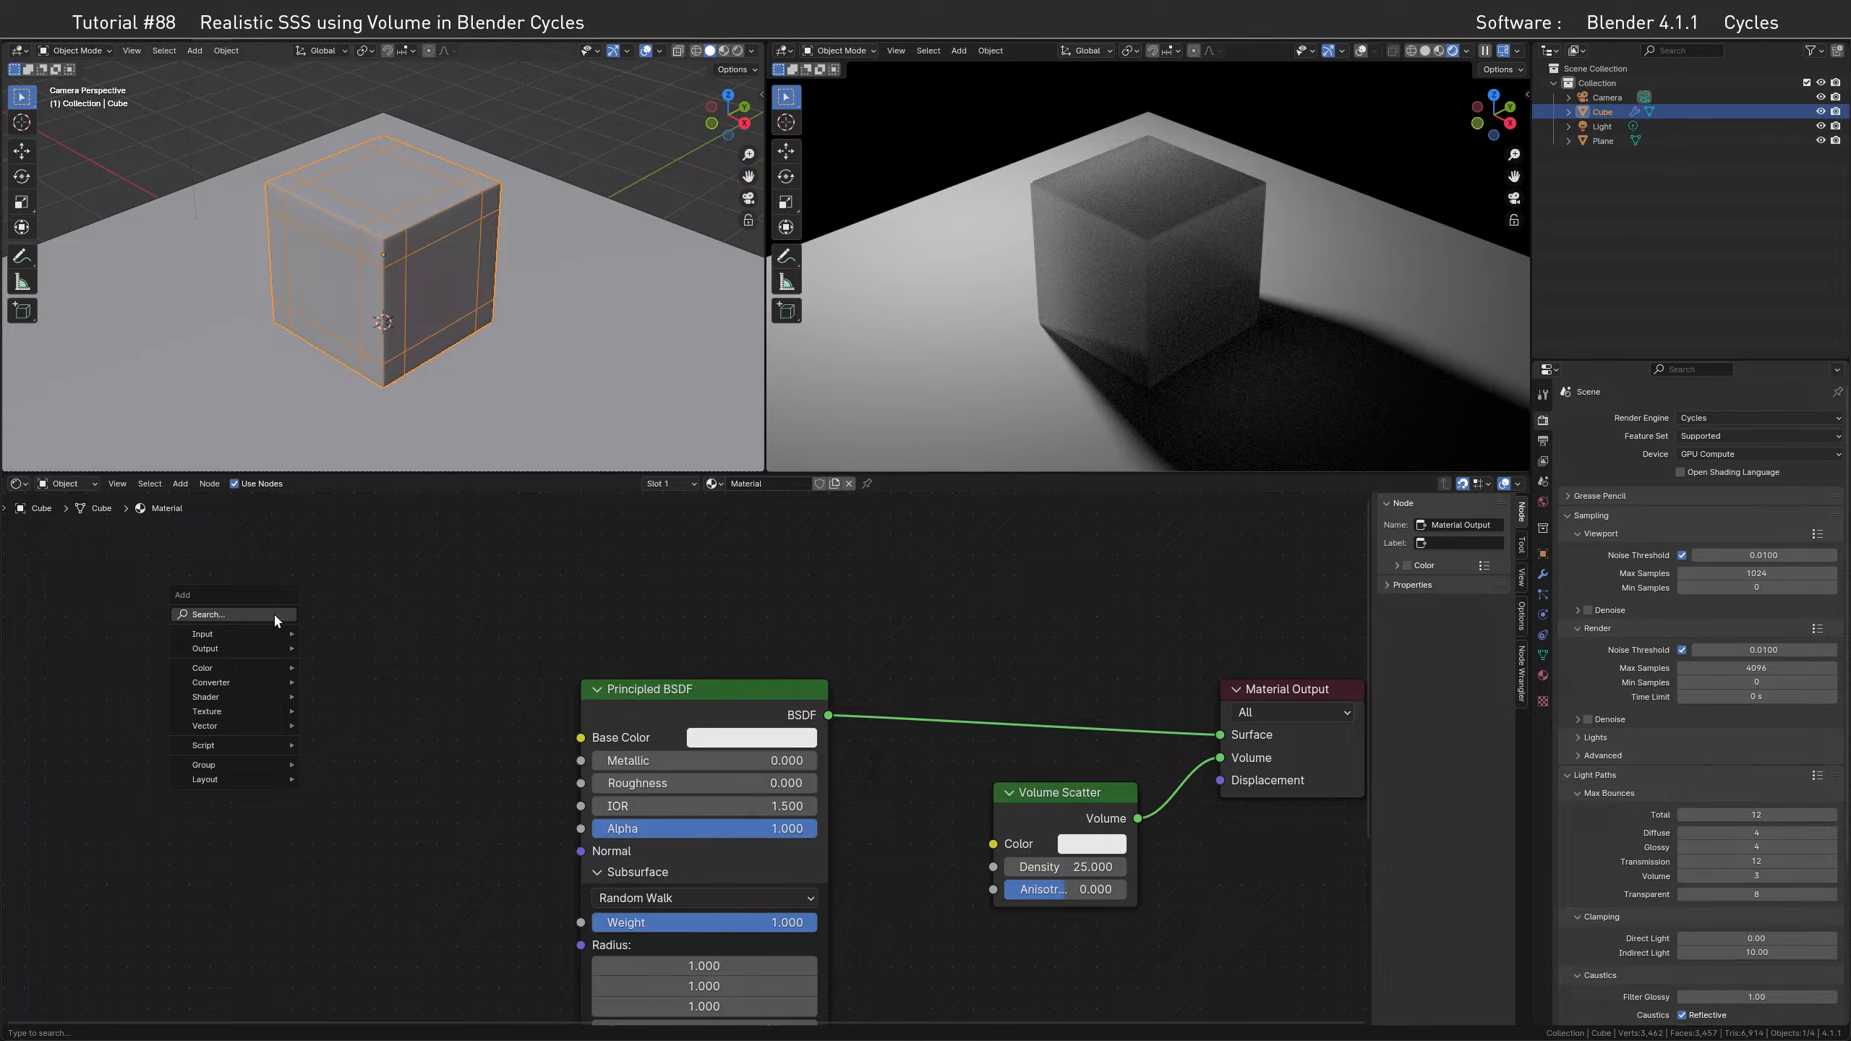
pyautogui.write('ligh')
pyautogui.click(331, 640)
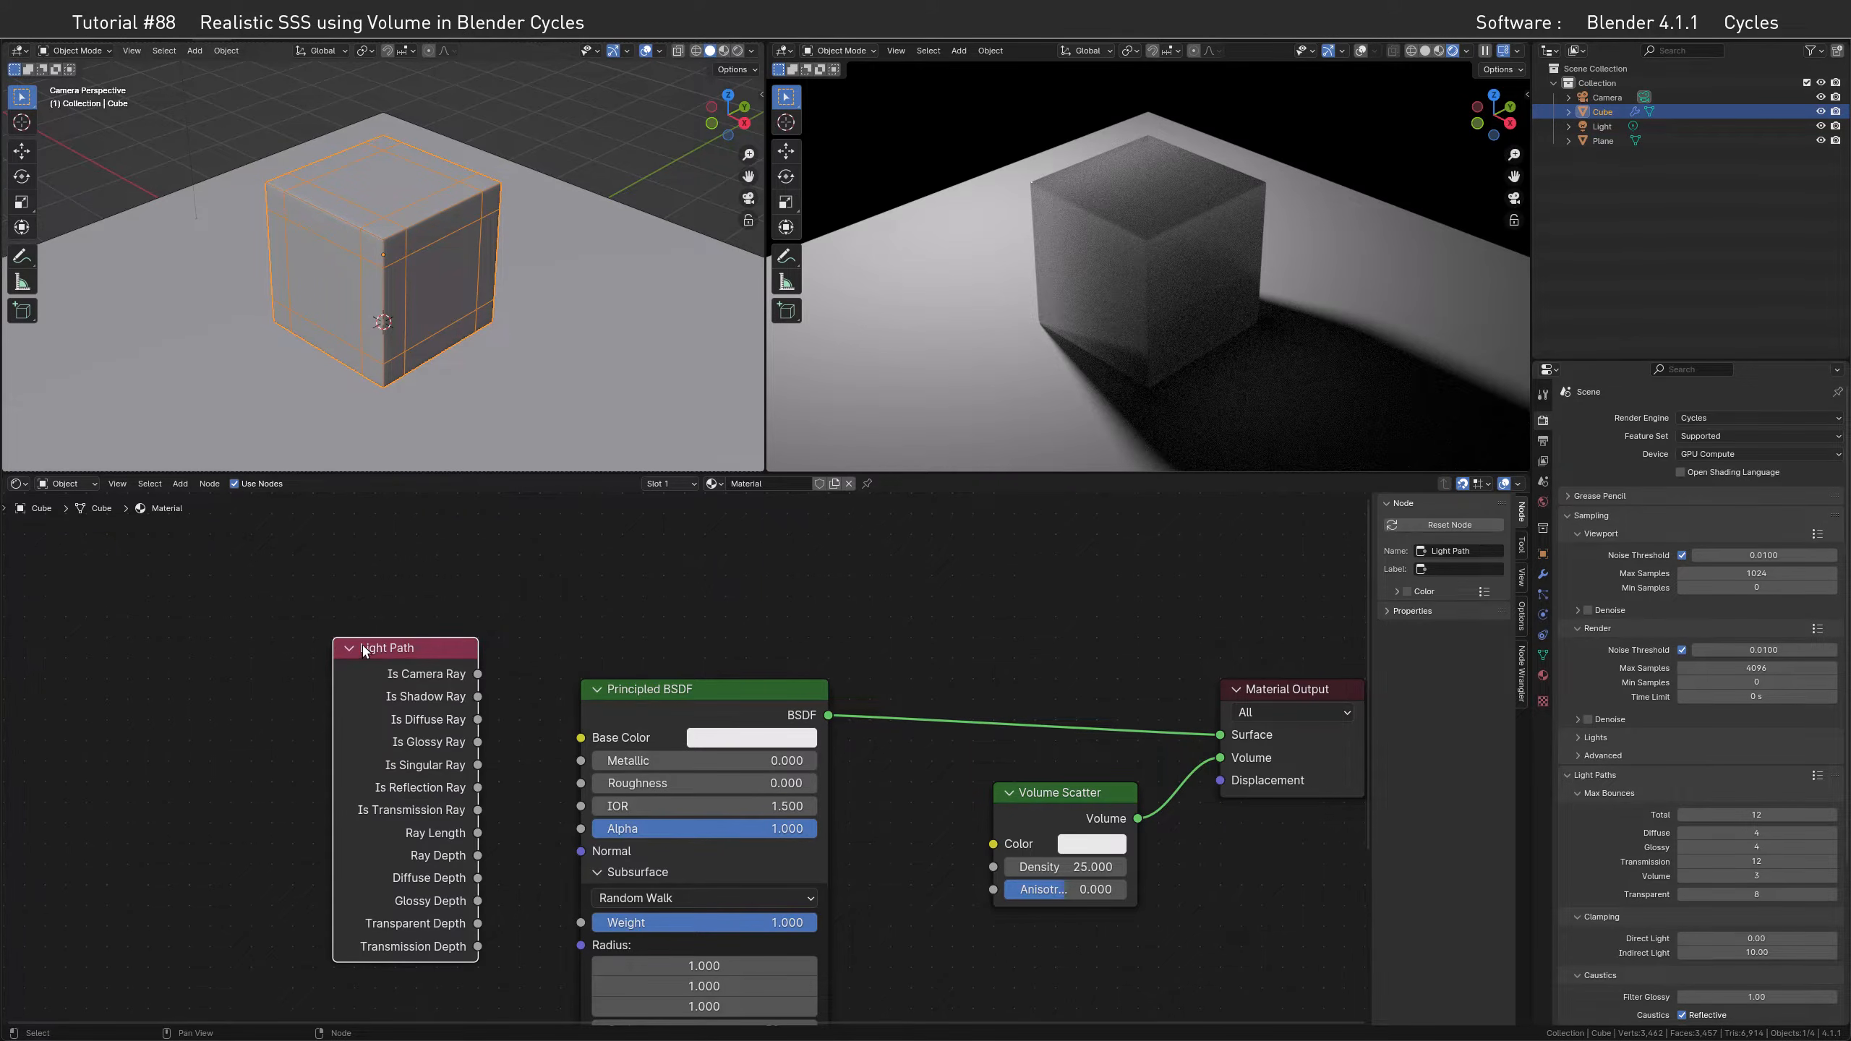
pyautogui.click(412, 557)
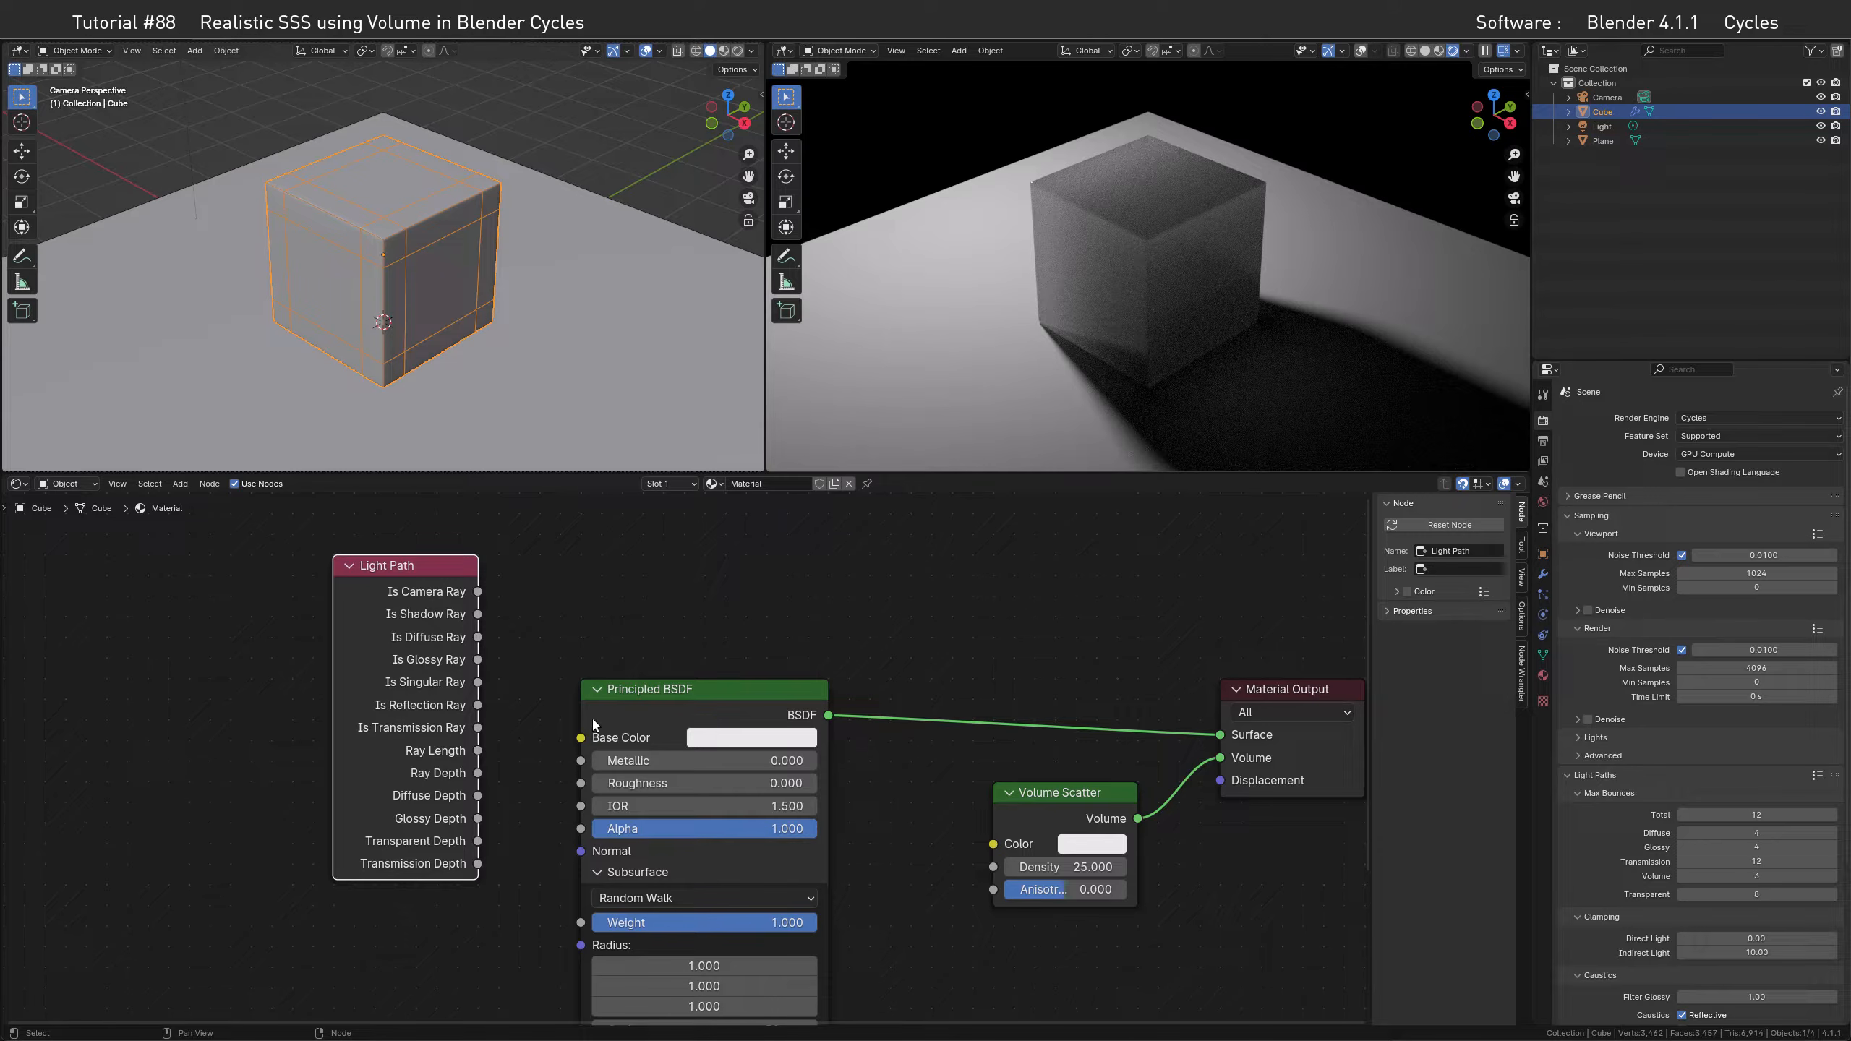
# Add a Transparent BSDF node and connect it to the Material Output's Surface input in place of the Principled BSDF
pyautogui.moveTo(880, 844); pyautogui.dragTo(878, 656, button='middle')
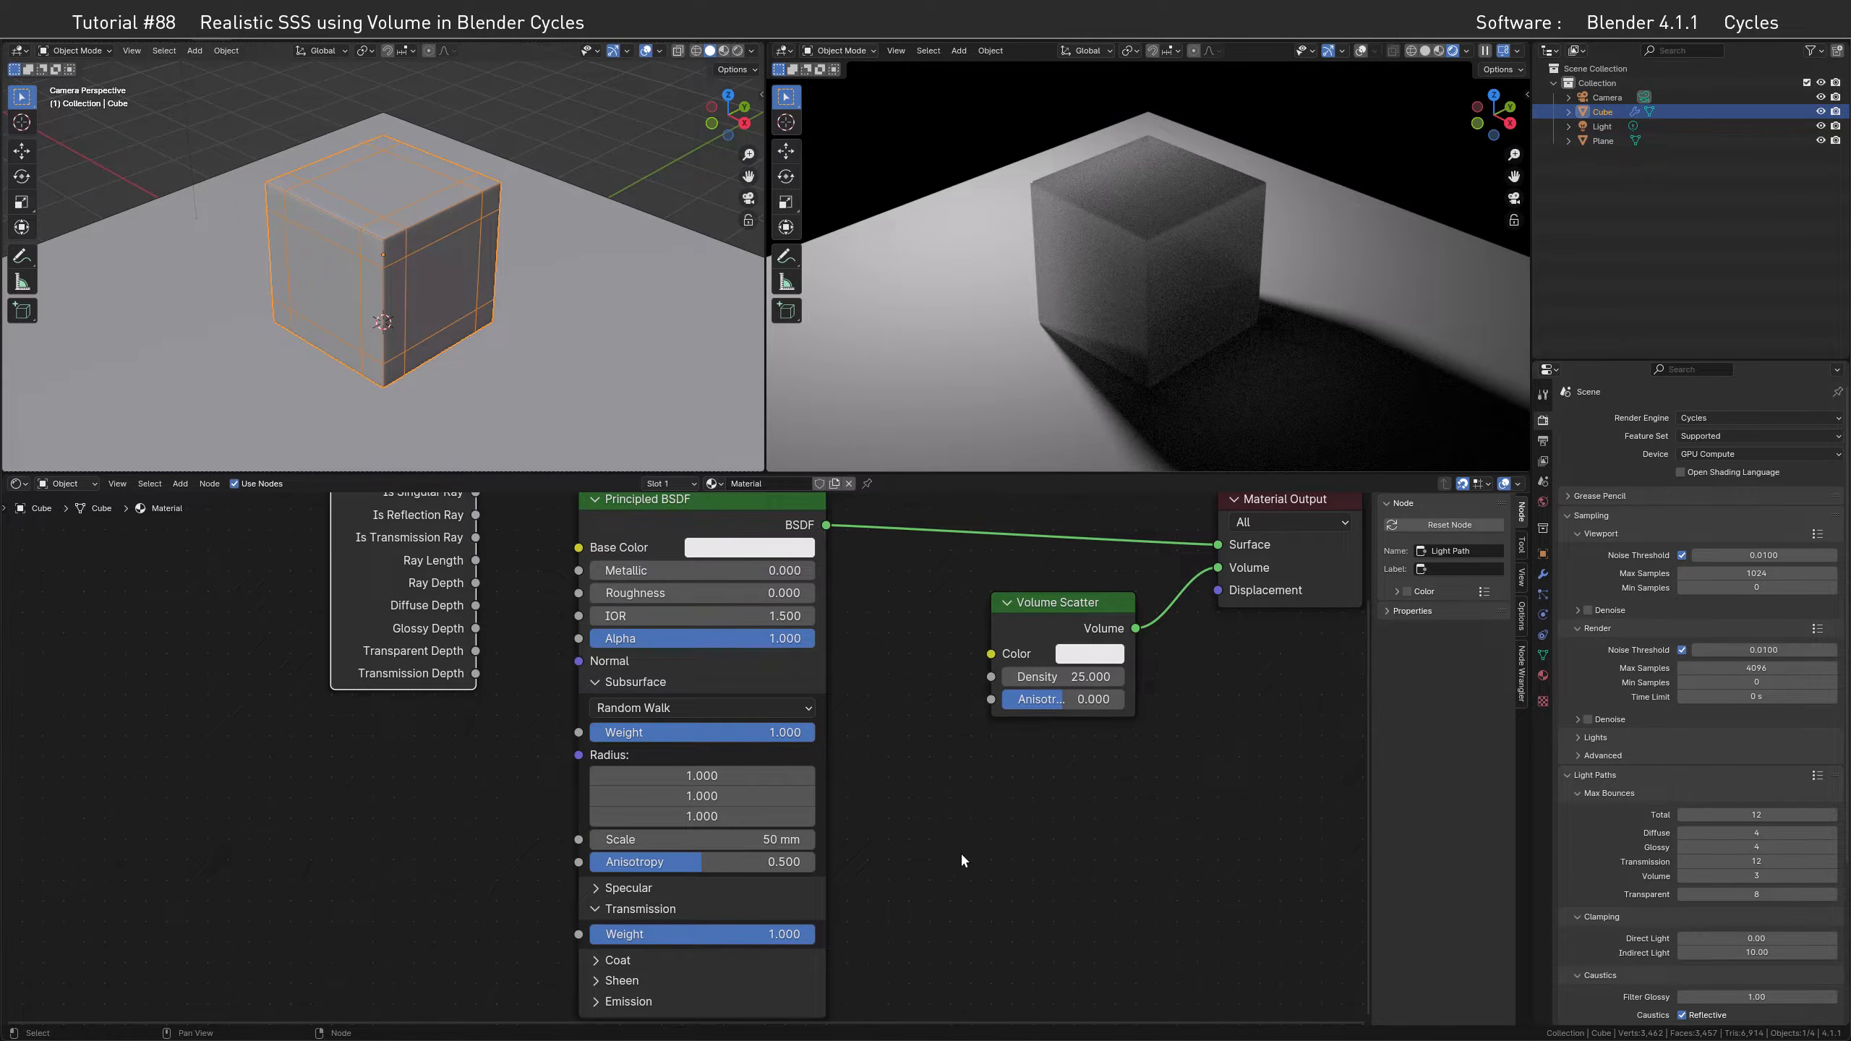
pyautogui.moveTo(961, 855); pyautogui.dragTo(891, 790, button='middle')
pyautogui.hotkey('shift', 'a')
pyautogui.write('tran')
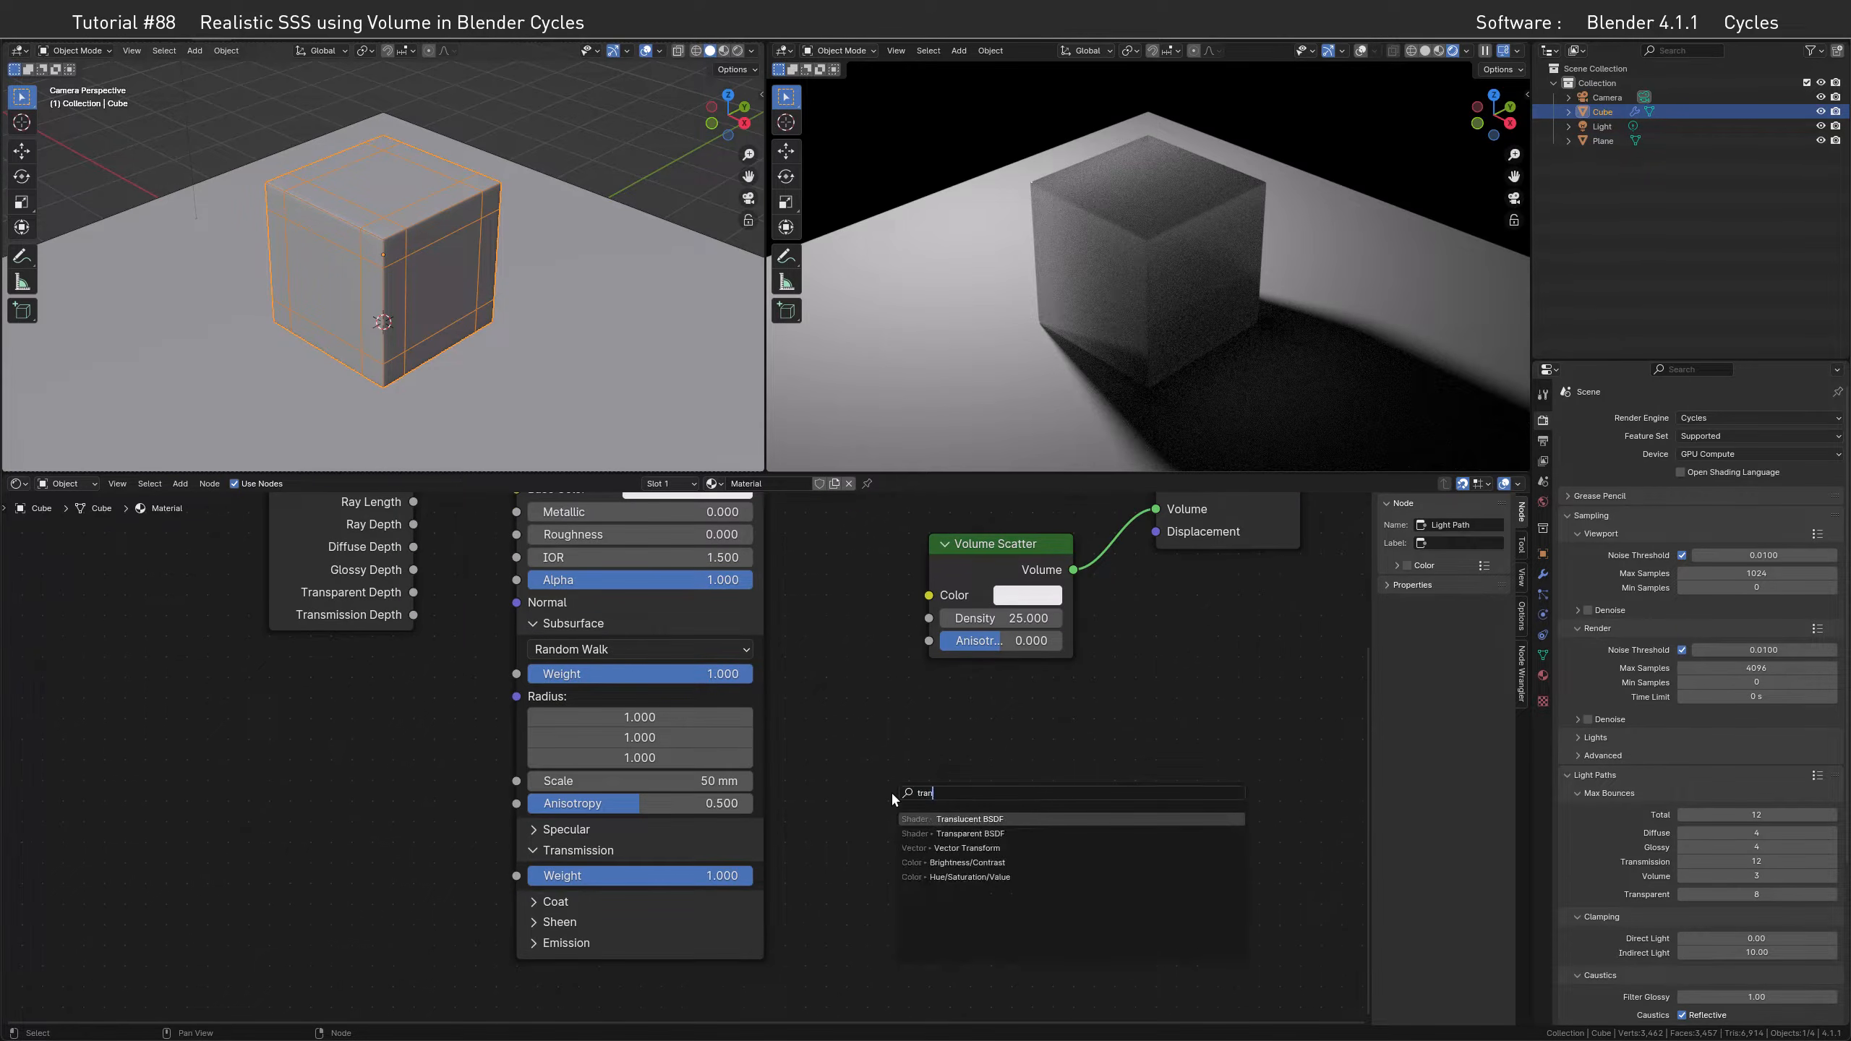
pyautogui.click(1005, 834)
pyautogui.click(933, 799)
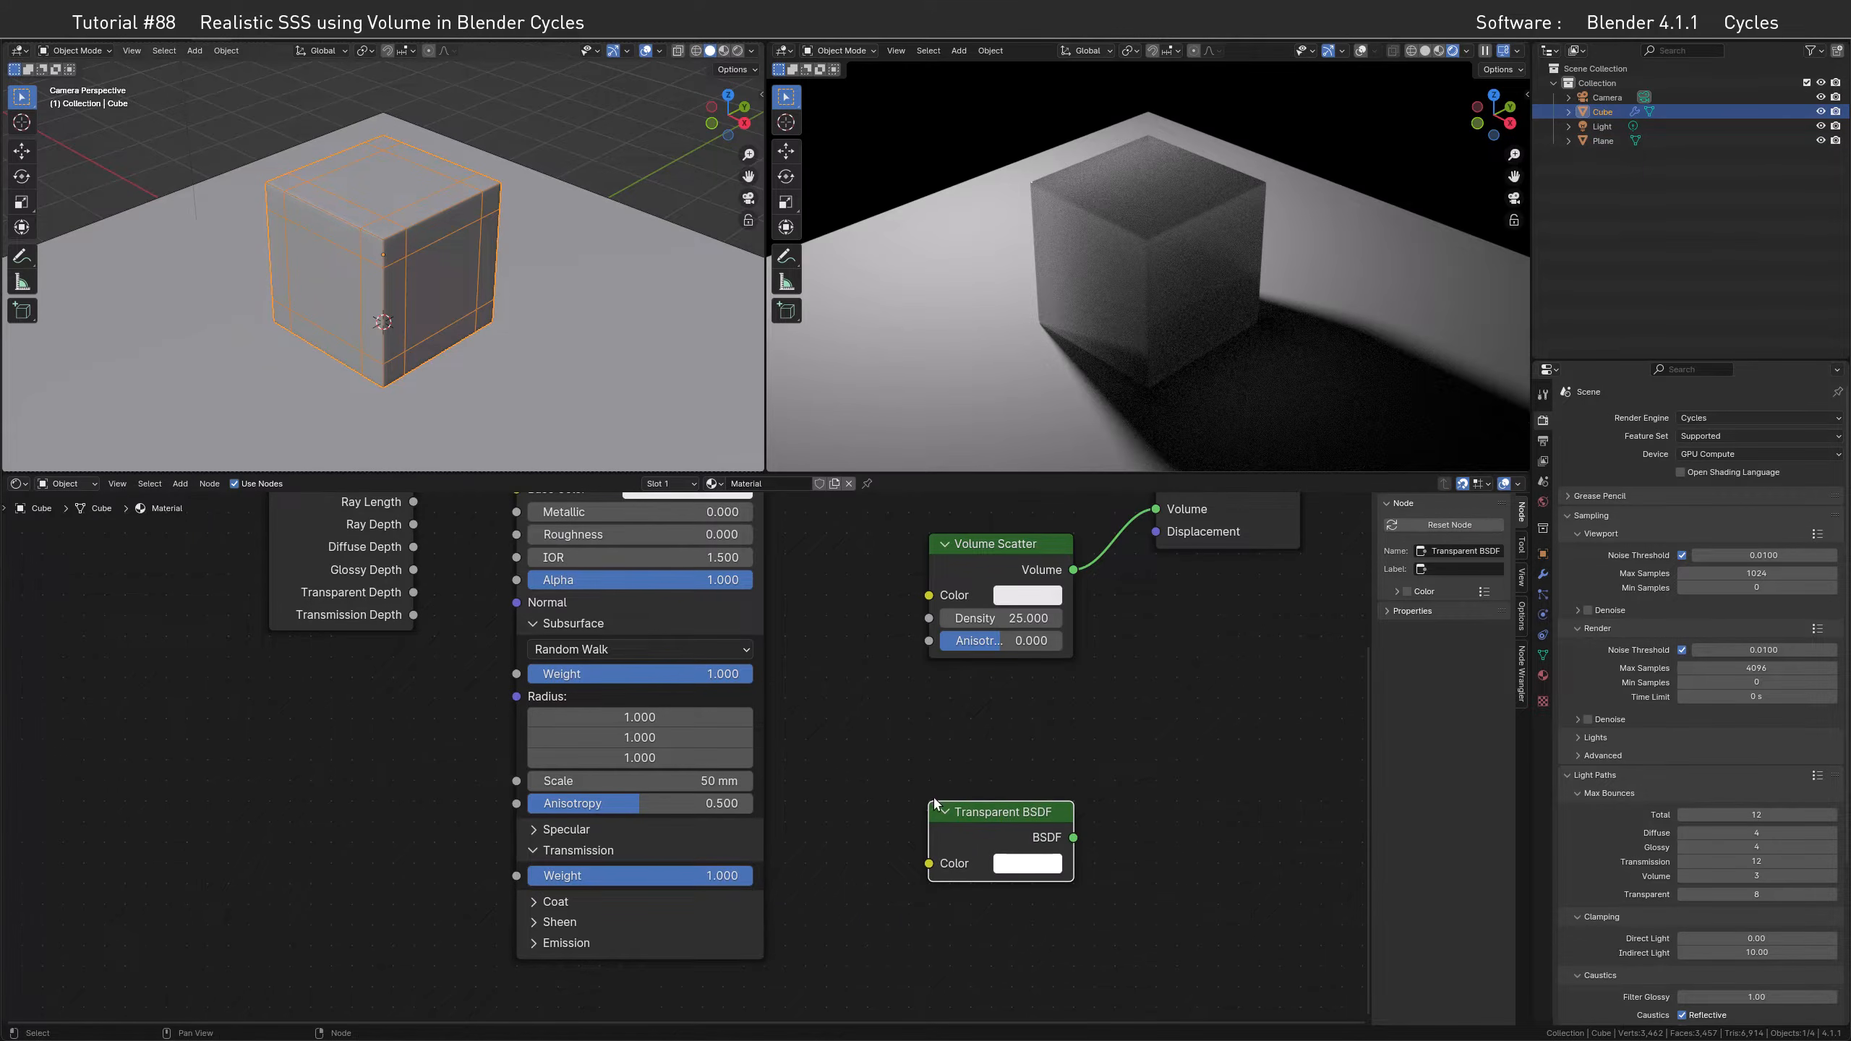
pyautogui.moveTo(1061, 778); pyautogui.dragTo(1034, 915, button='middle')
pyautogui.moveTo(996, 963); pyautogui.dragTo(1127, 662)
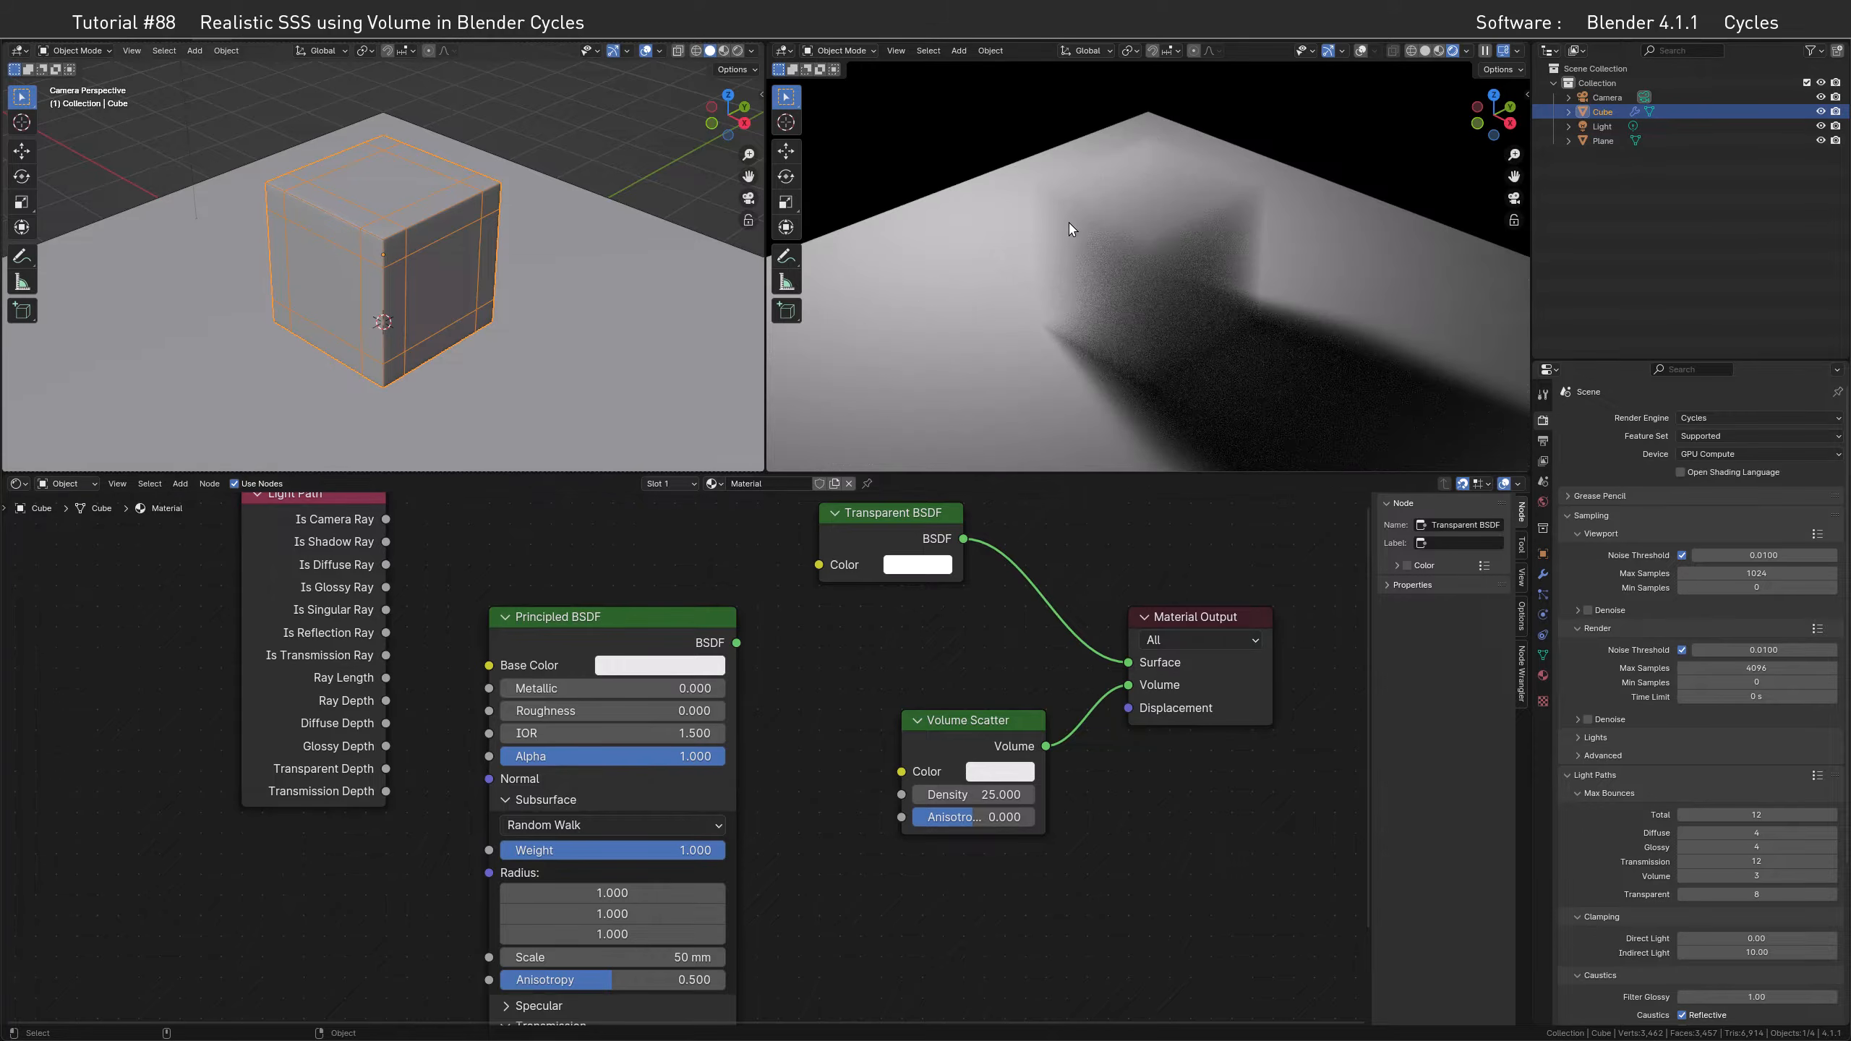
# Disconnect both Surface and Volume links from the Material Output and reconnect only the Transparent BSDF to Surface
pyautogui.moveTo(1128, 662); pyautogui.dragTo(1081, 628)
pyautogui.moveTo(1125, 689); pyautogui.dragTo(1090, 700)
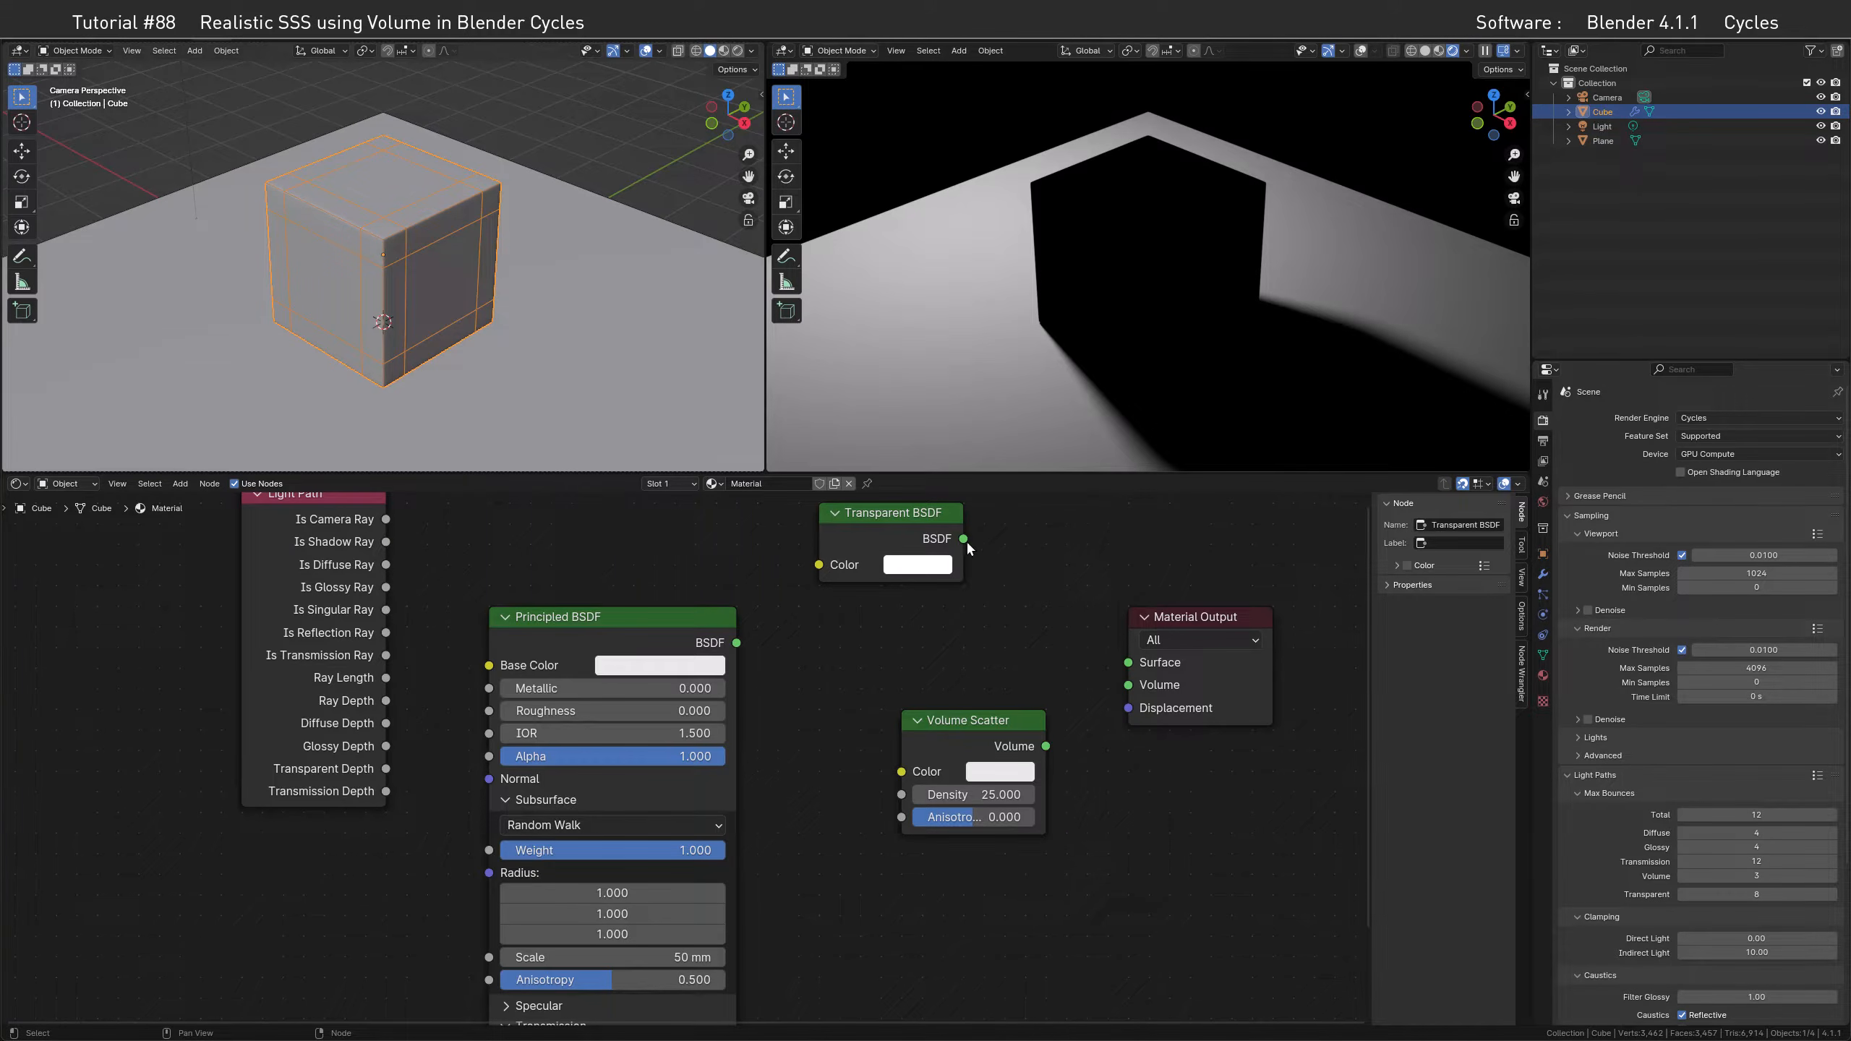
pyautogui.moveTo(963, 539); pyautogui.dragTo(994, 560)
pyautogui.moveTo(1119, 681); pyautogui.dragTo(1127, 670)
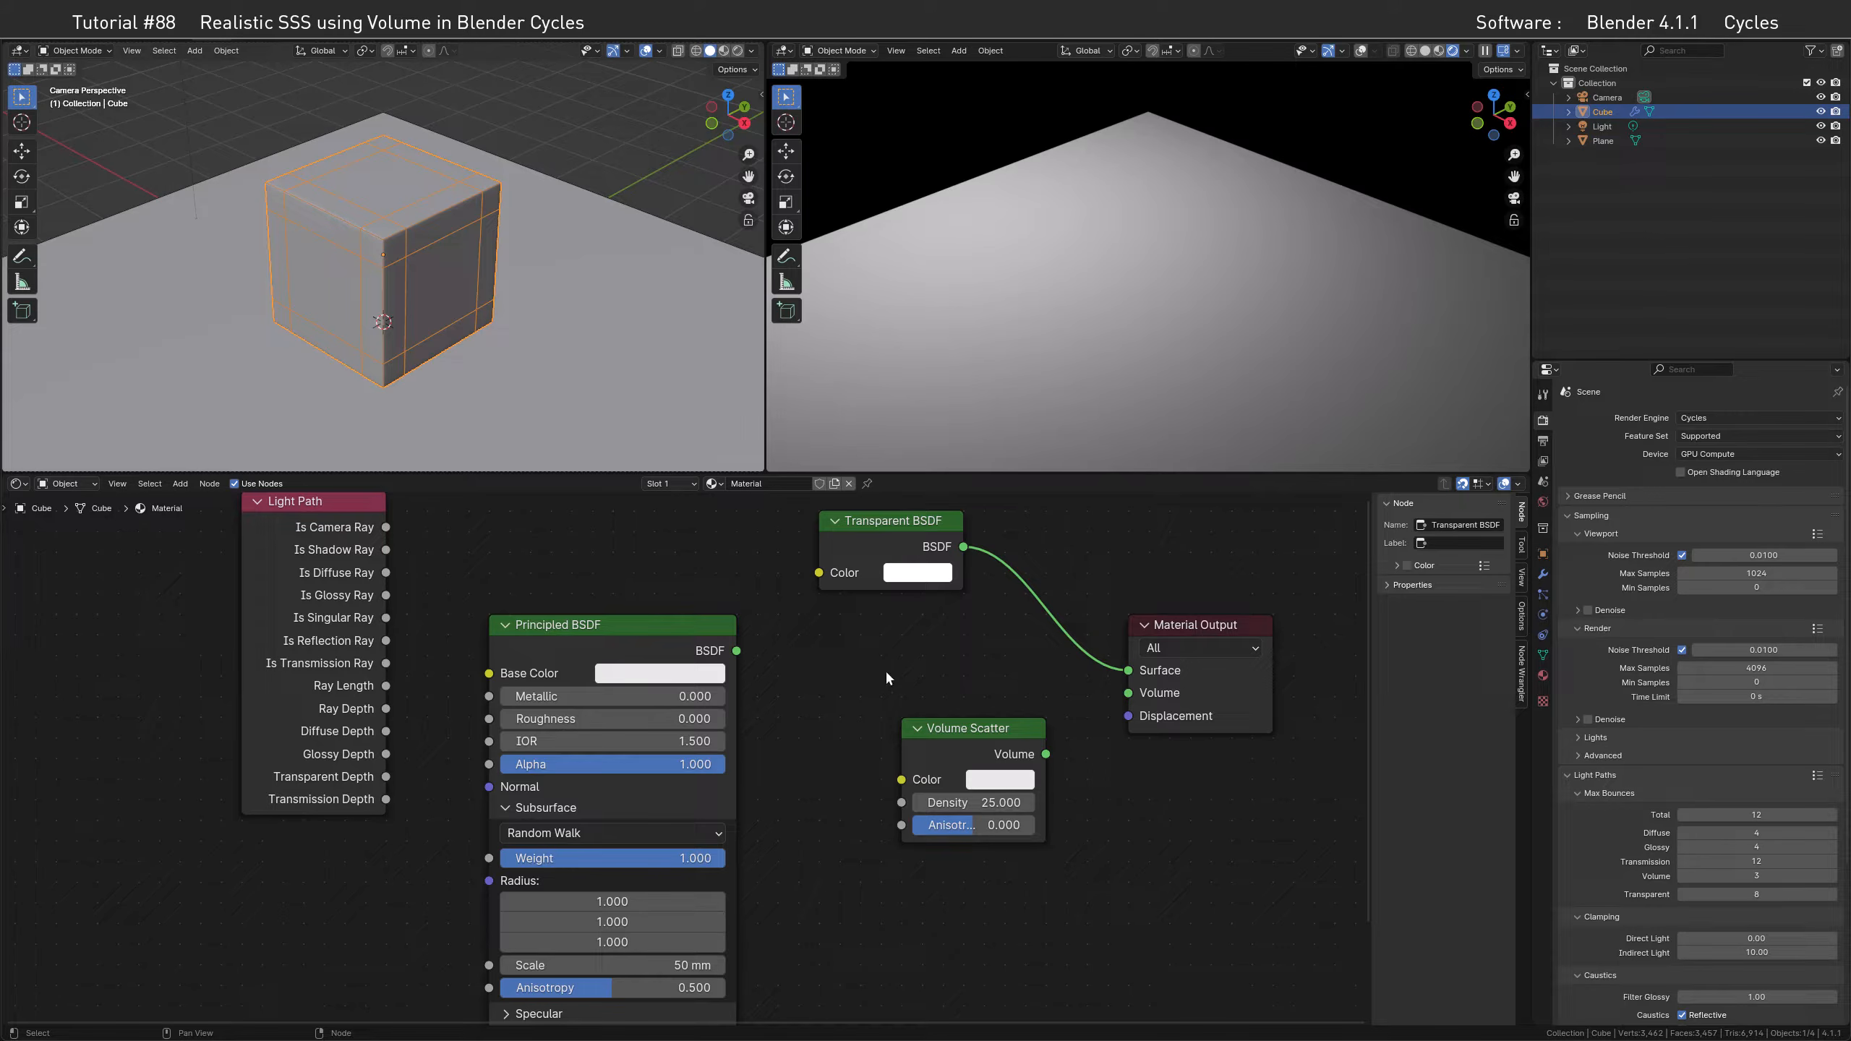
# Add a Mix Shader with the Principled BSDF in its first shader input and the Transparent BSDF in its second
pyautogui.hotkey('shift', 'a')
pyautogui.write('mix')
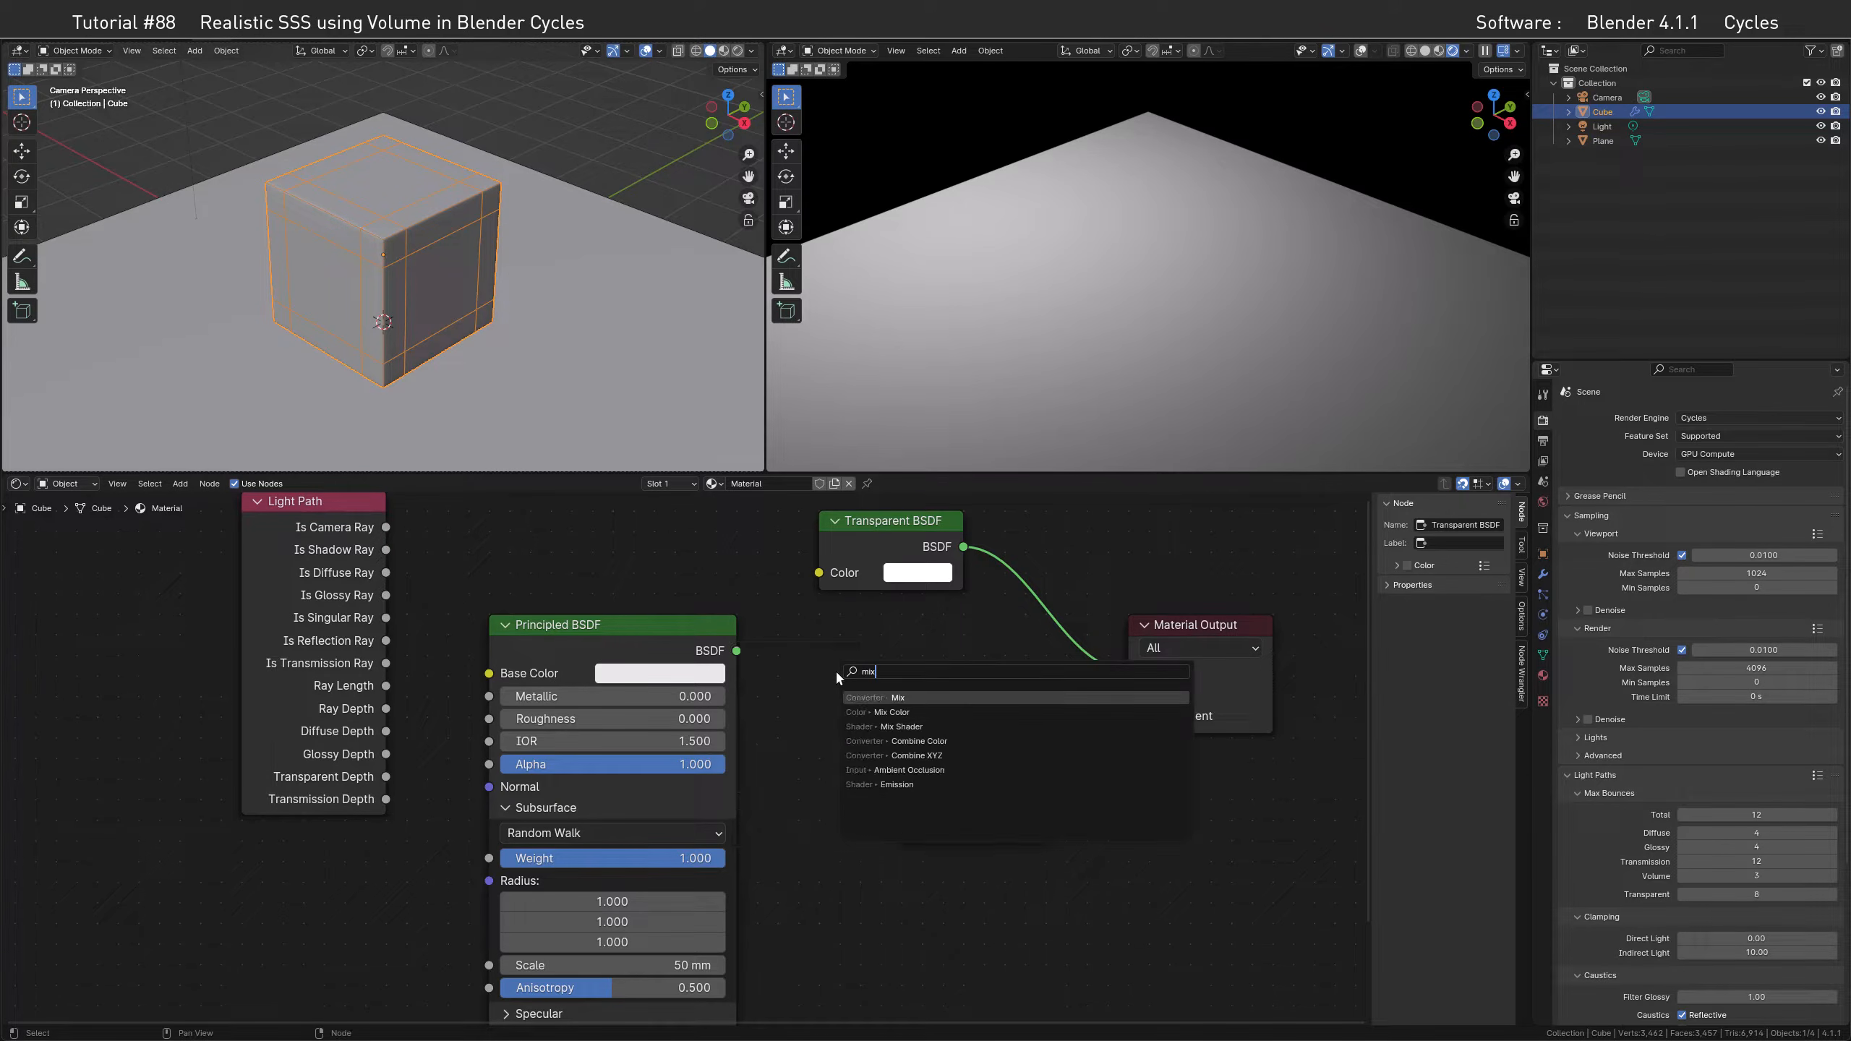
pyautogui.click(881, 727)
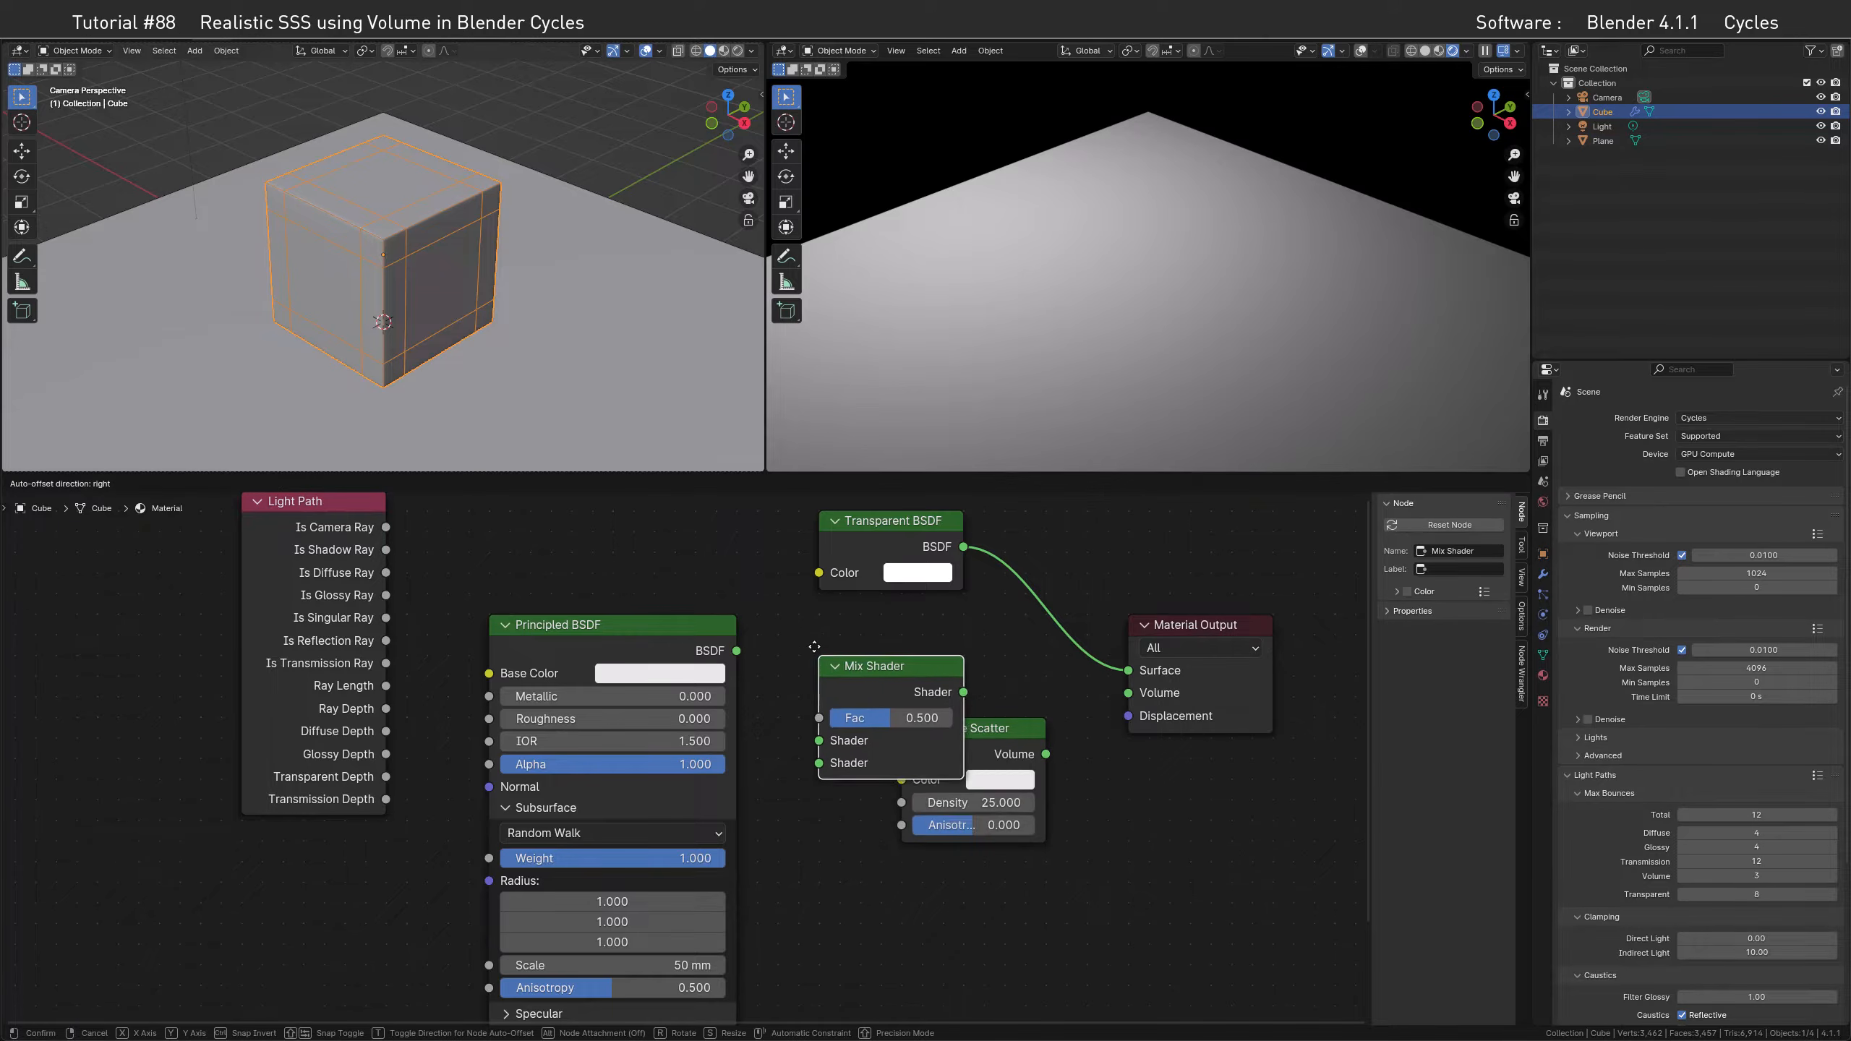
pyautogui.click(943, 895)
pyautogui.moveTo(942, 893); pyautogui.dragTo(942, 845, button='middle')
pyautogui.moveTo(963, 498); pyautogui.dragTo(932, 961)
pyautogui.moveTo(736, 602); pyautogui.dragTo(943, 939)
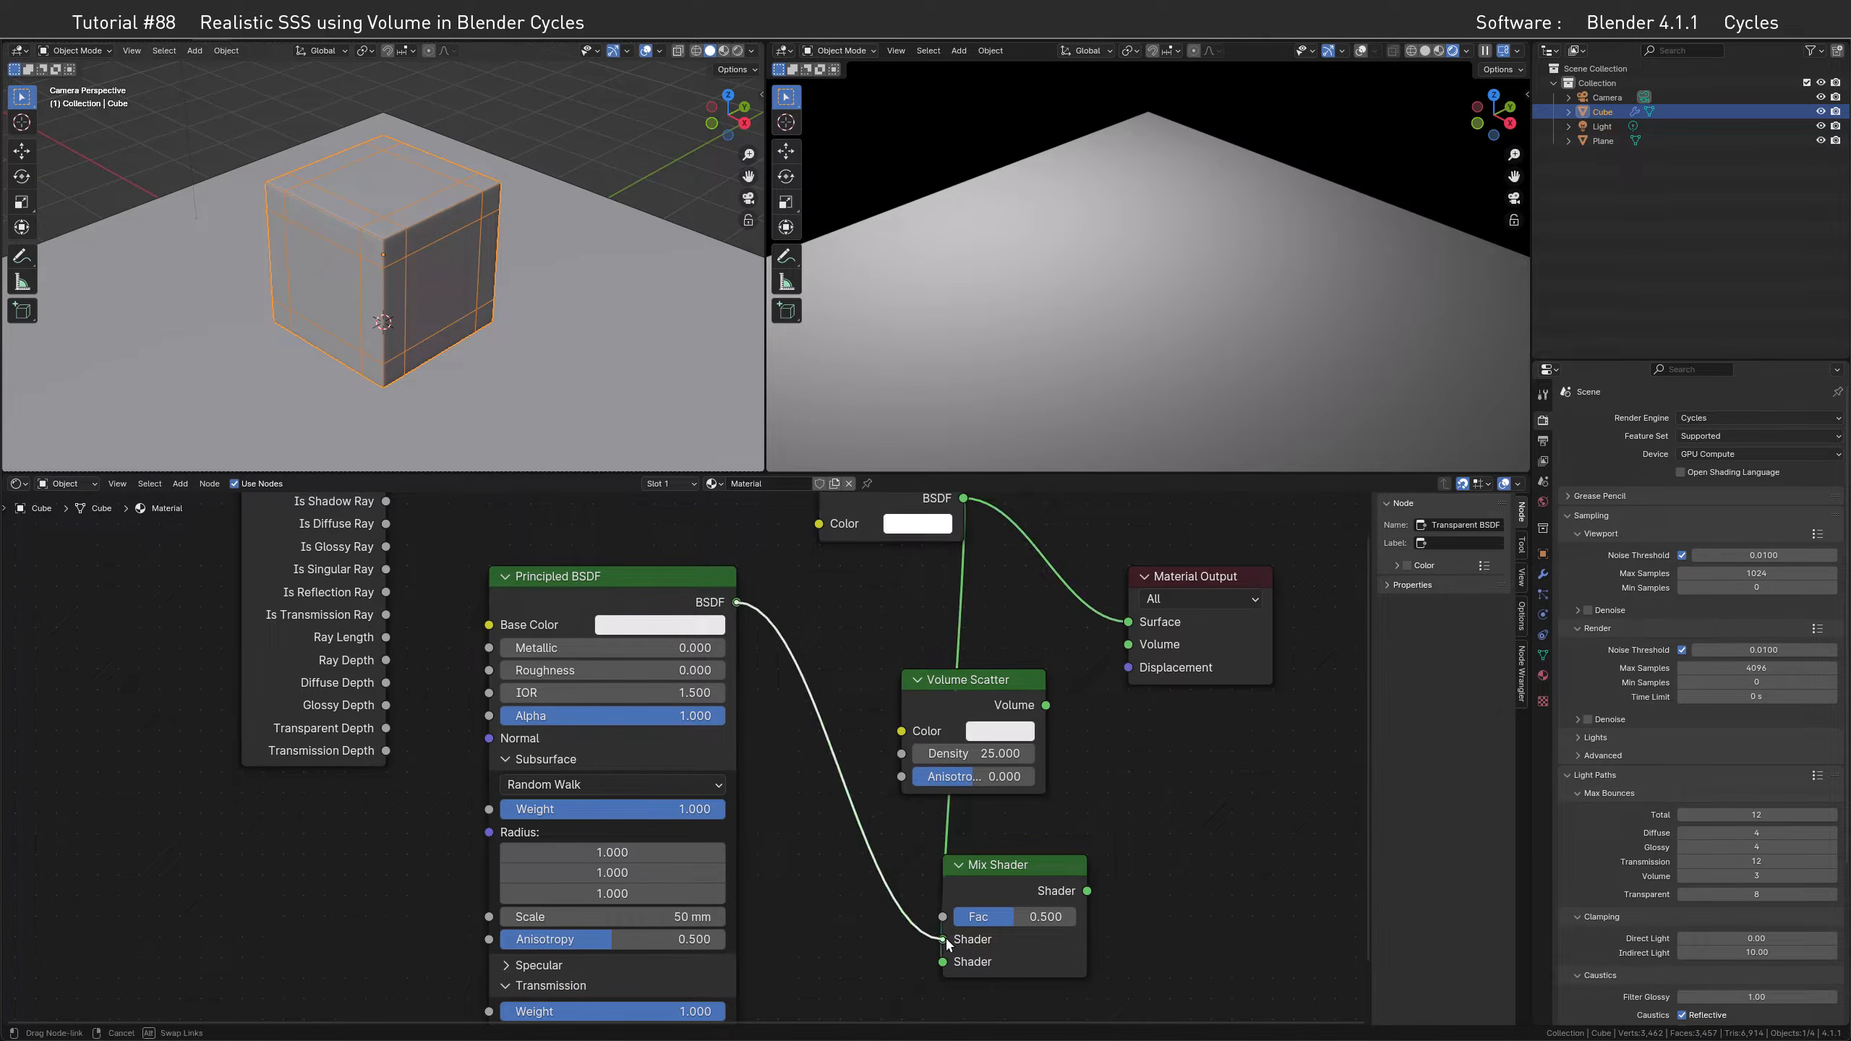
# Rearrange the Mix Shader and Transparent BSDF nodes and connect the Mix Shader to the Material Output's Surface input
pyautogui.moveTo(1045, 861); pyautogui.dragTo(921, 613)
pyautogui.moveTo(923, 611); pyautogui.dragTo(917, 748, button='middle')
pyautogui.moveTo(860, 615); pyautogui.dragTo(613, 554)
pyautogui.moveTo(865, 760); pyautogui.dragTo(1122, 759)
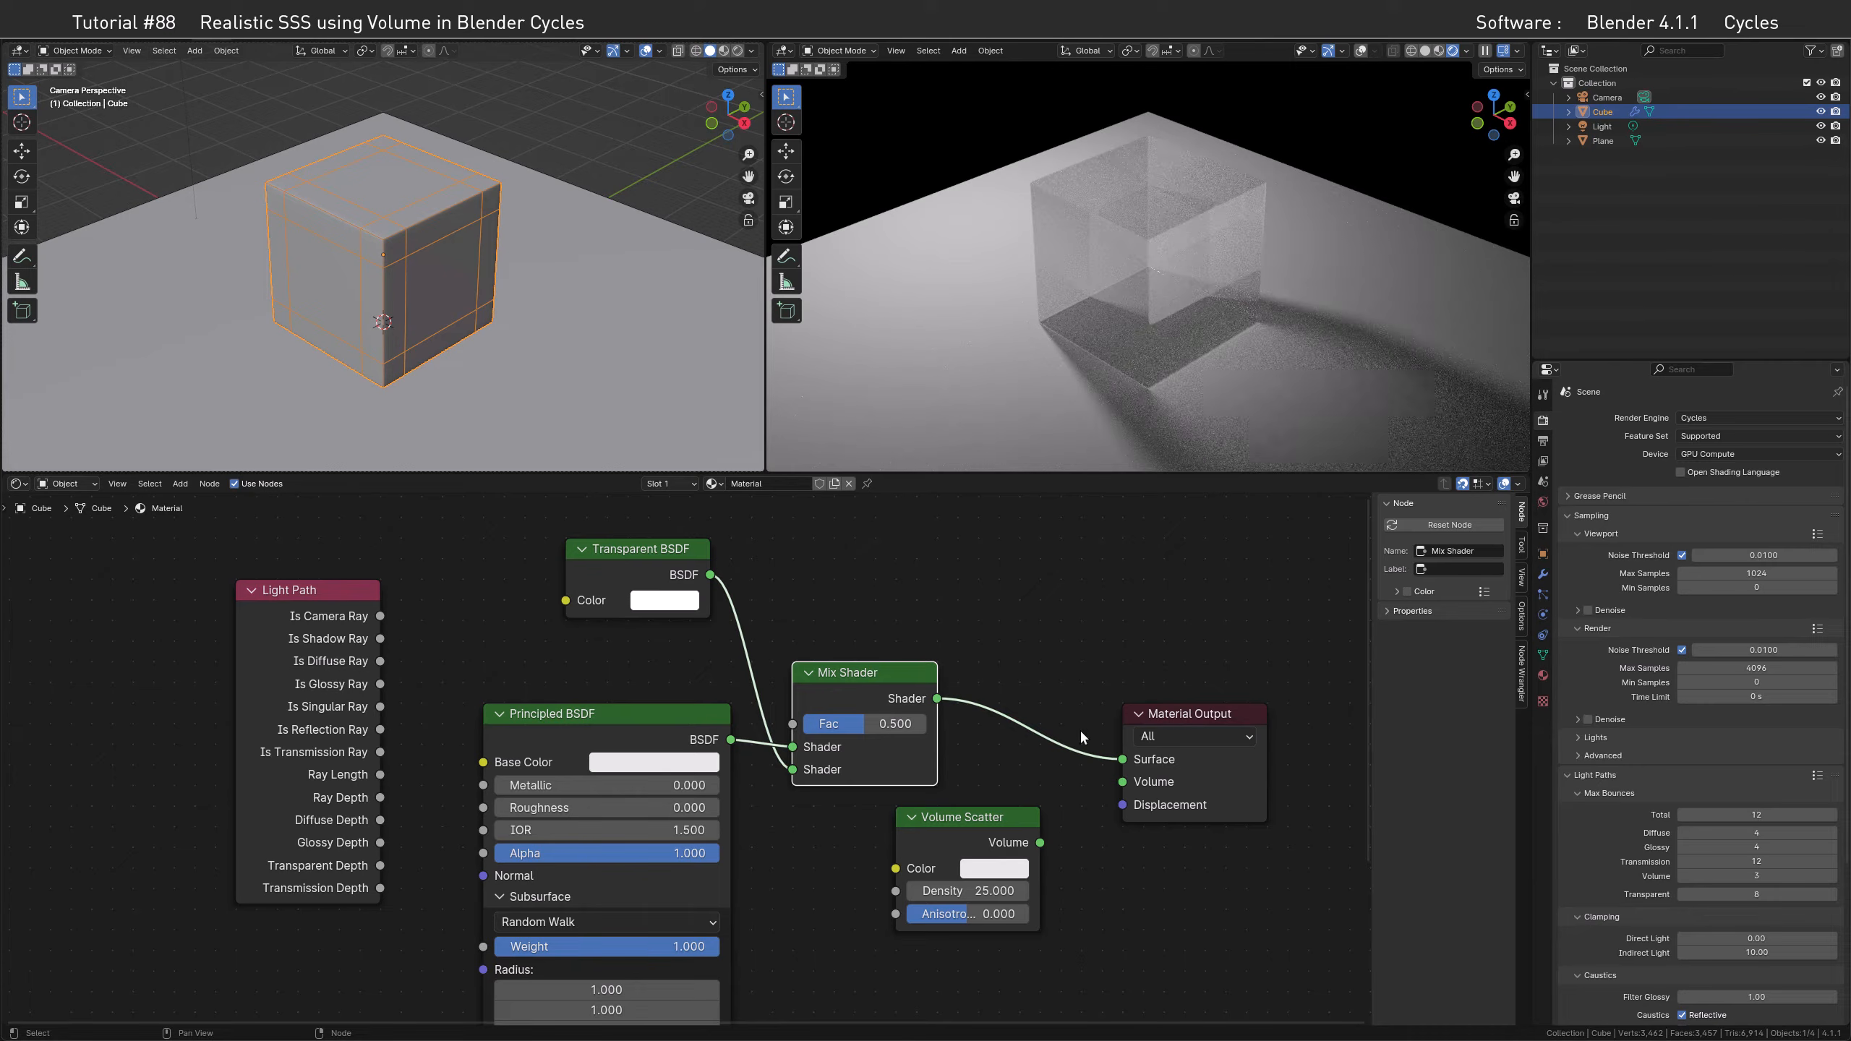
# Set the Mix Shader factor to 1 to preview only the Transparent BSDF
pyautogui.press('BackSpace')
pyautogui.moveTo(831, 724); pyautogui.dragTo(926, 725)
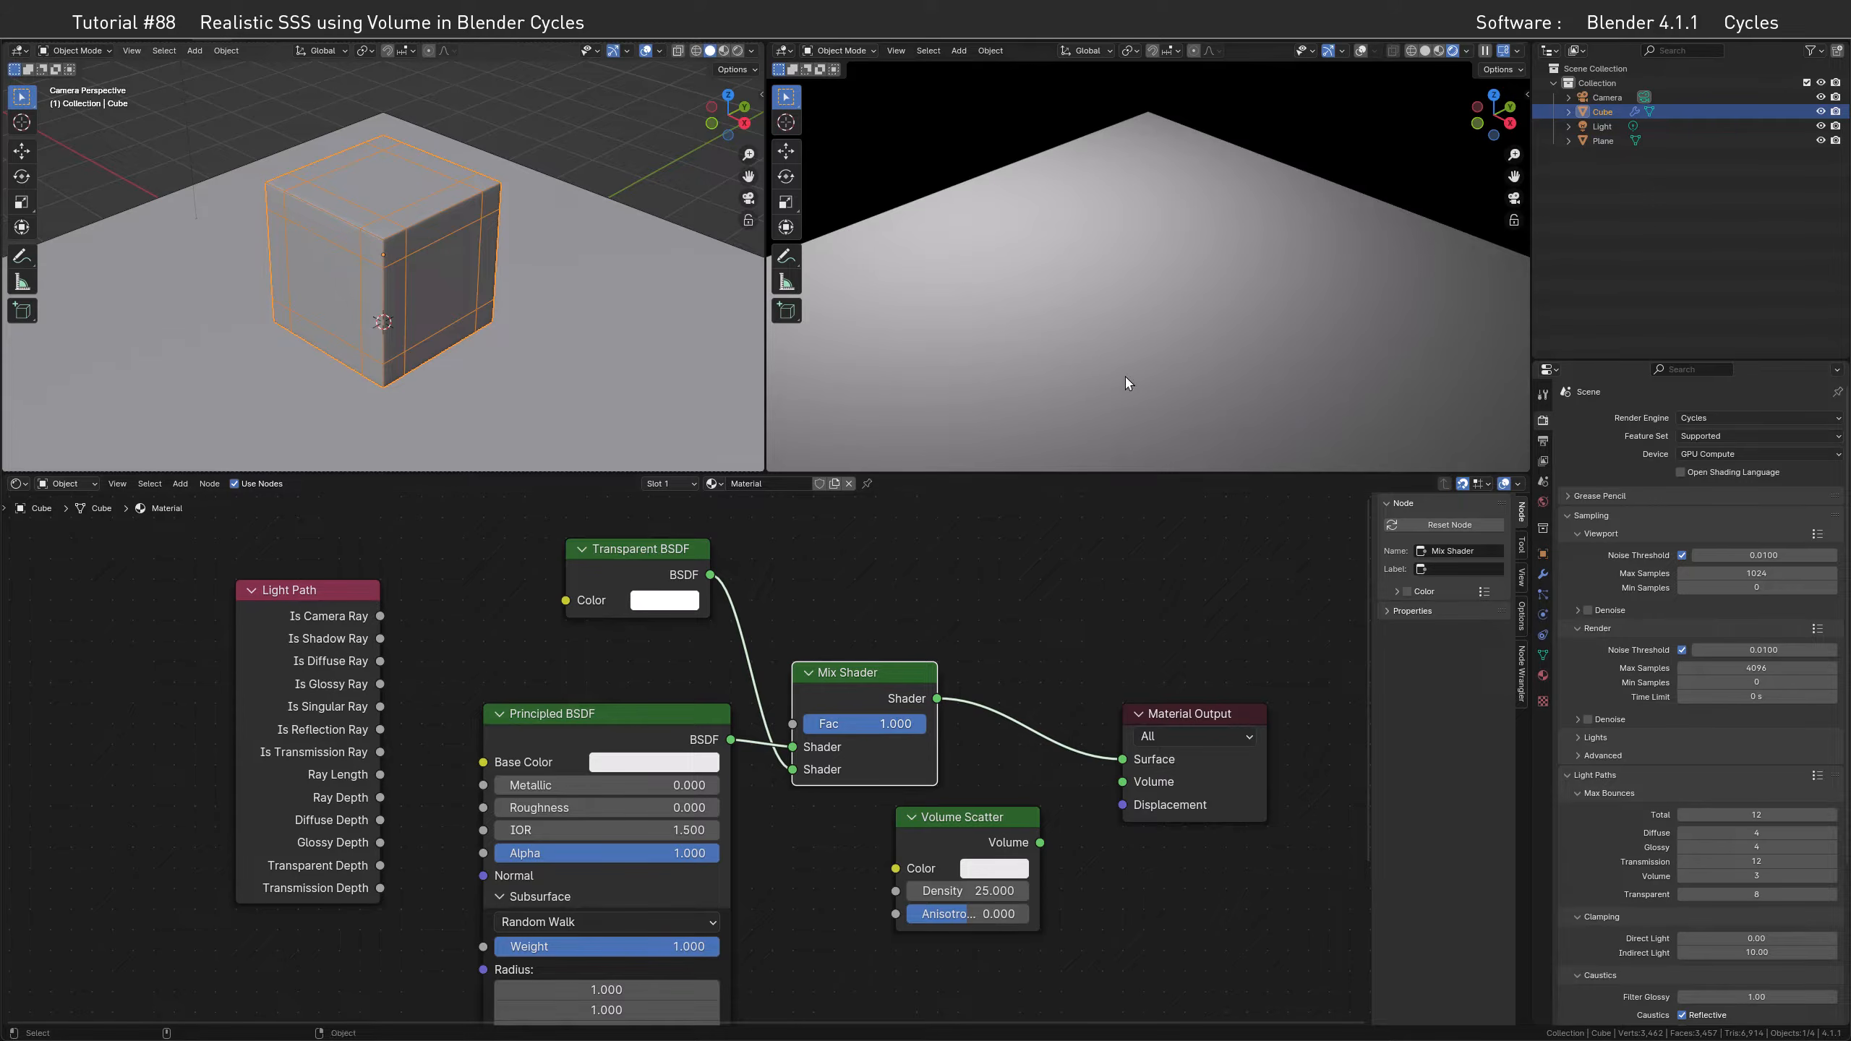
pyautogui.moveTo(622, 540); pyautogui.dragTo(611, 551)
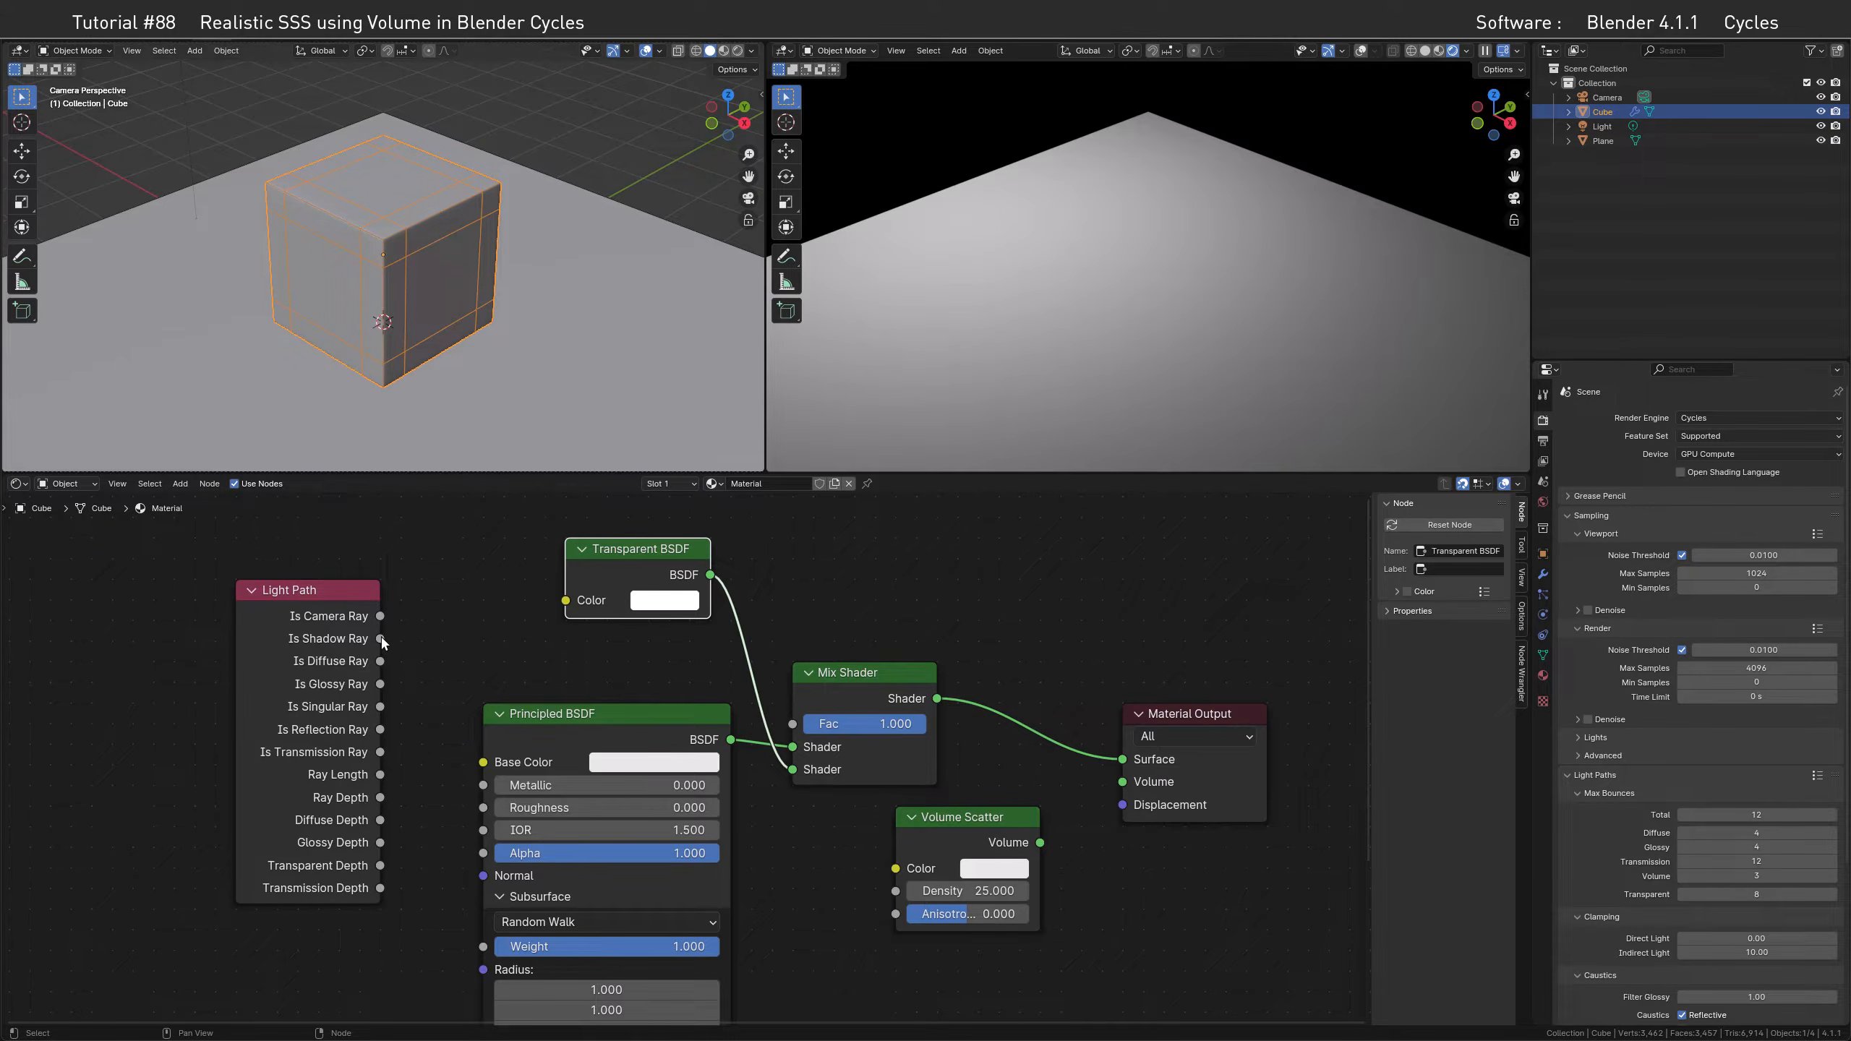
# Try the Light Path's Is Shadow Ray output as the Mix Shader factor and replace it with Is Diffuse Ray
pyautogui.moveTo(380, 638); pyautogui.dragTo(807, 720)
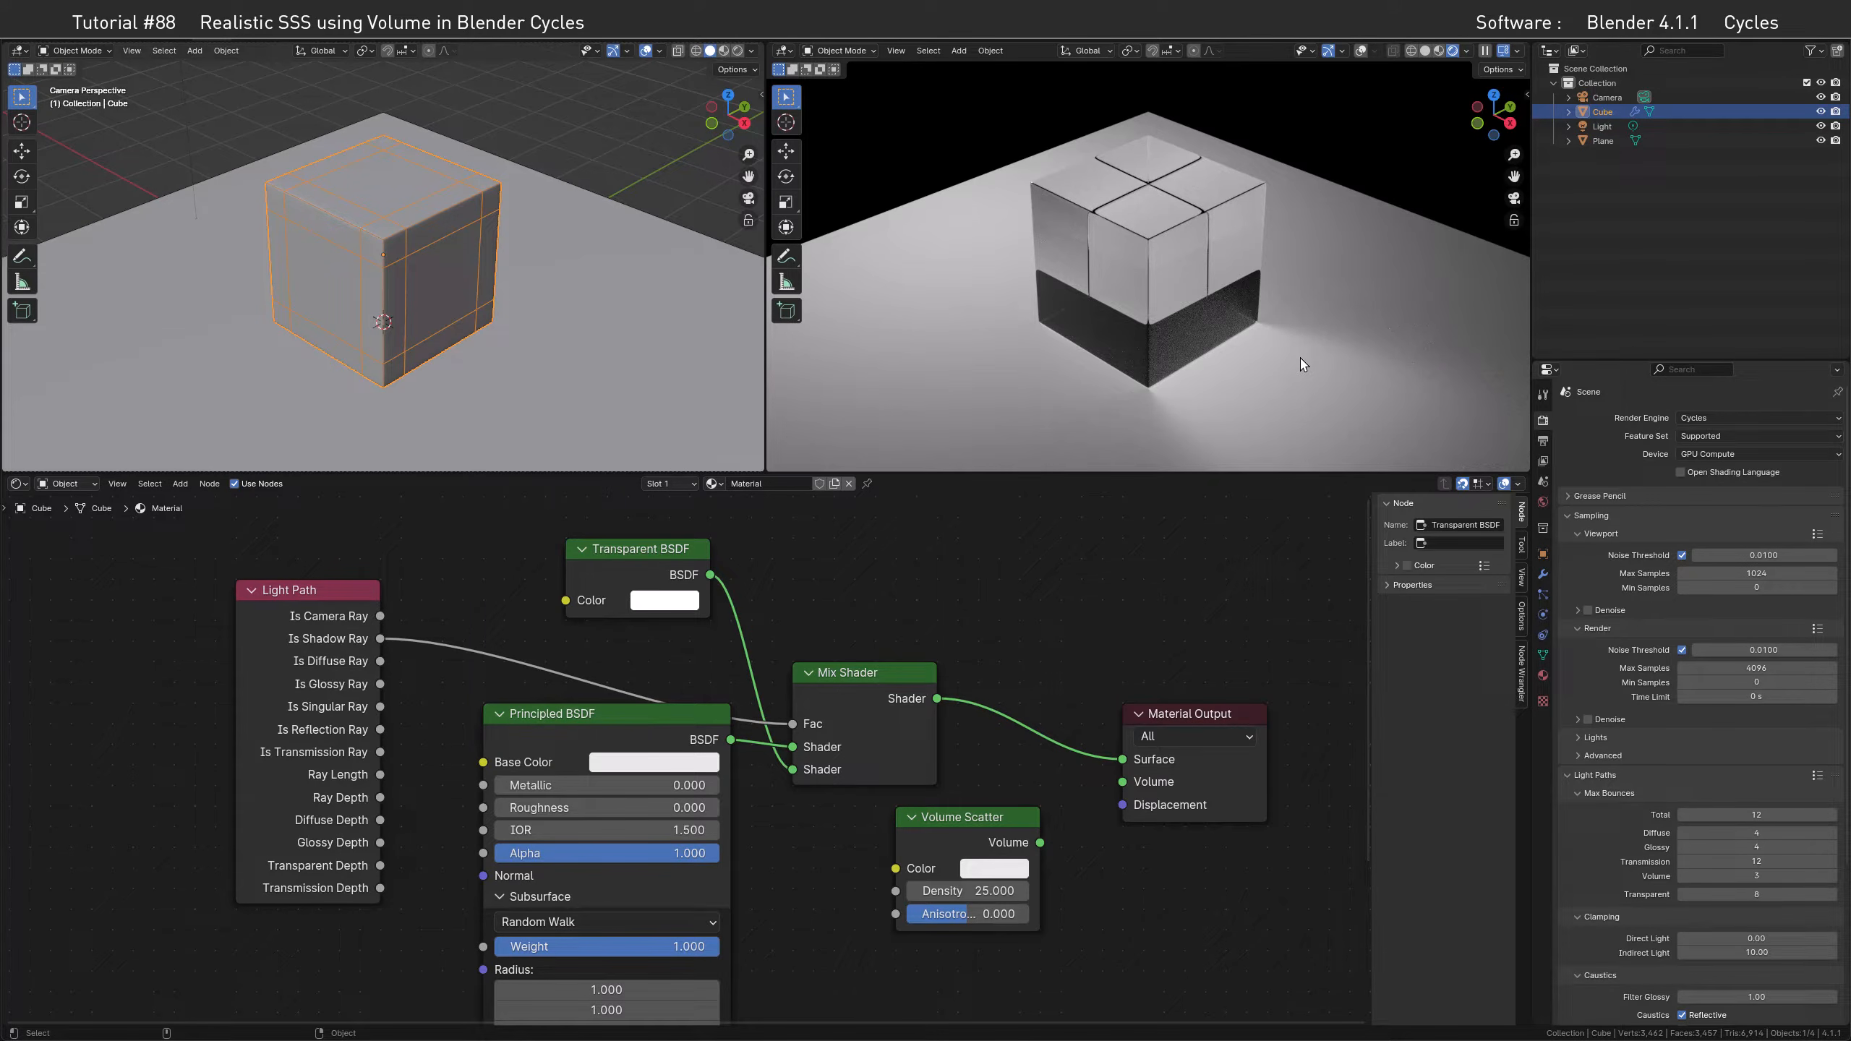
pyautogui.moveTo(380, 661); pyautogui.dragTo(793, 723)
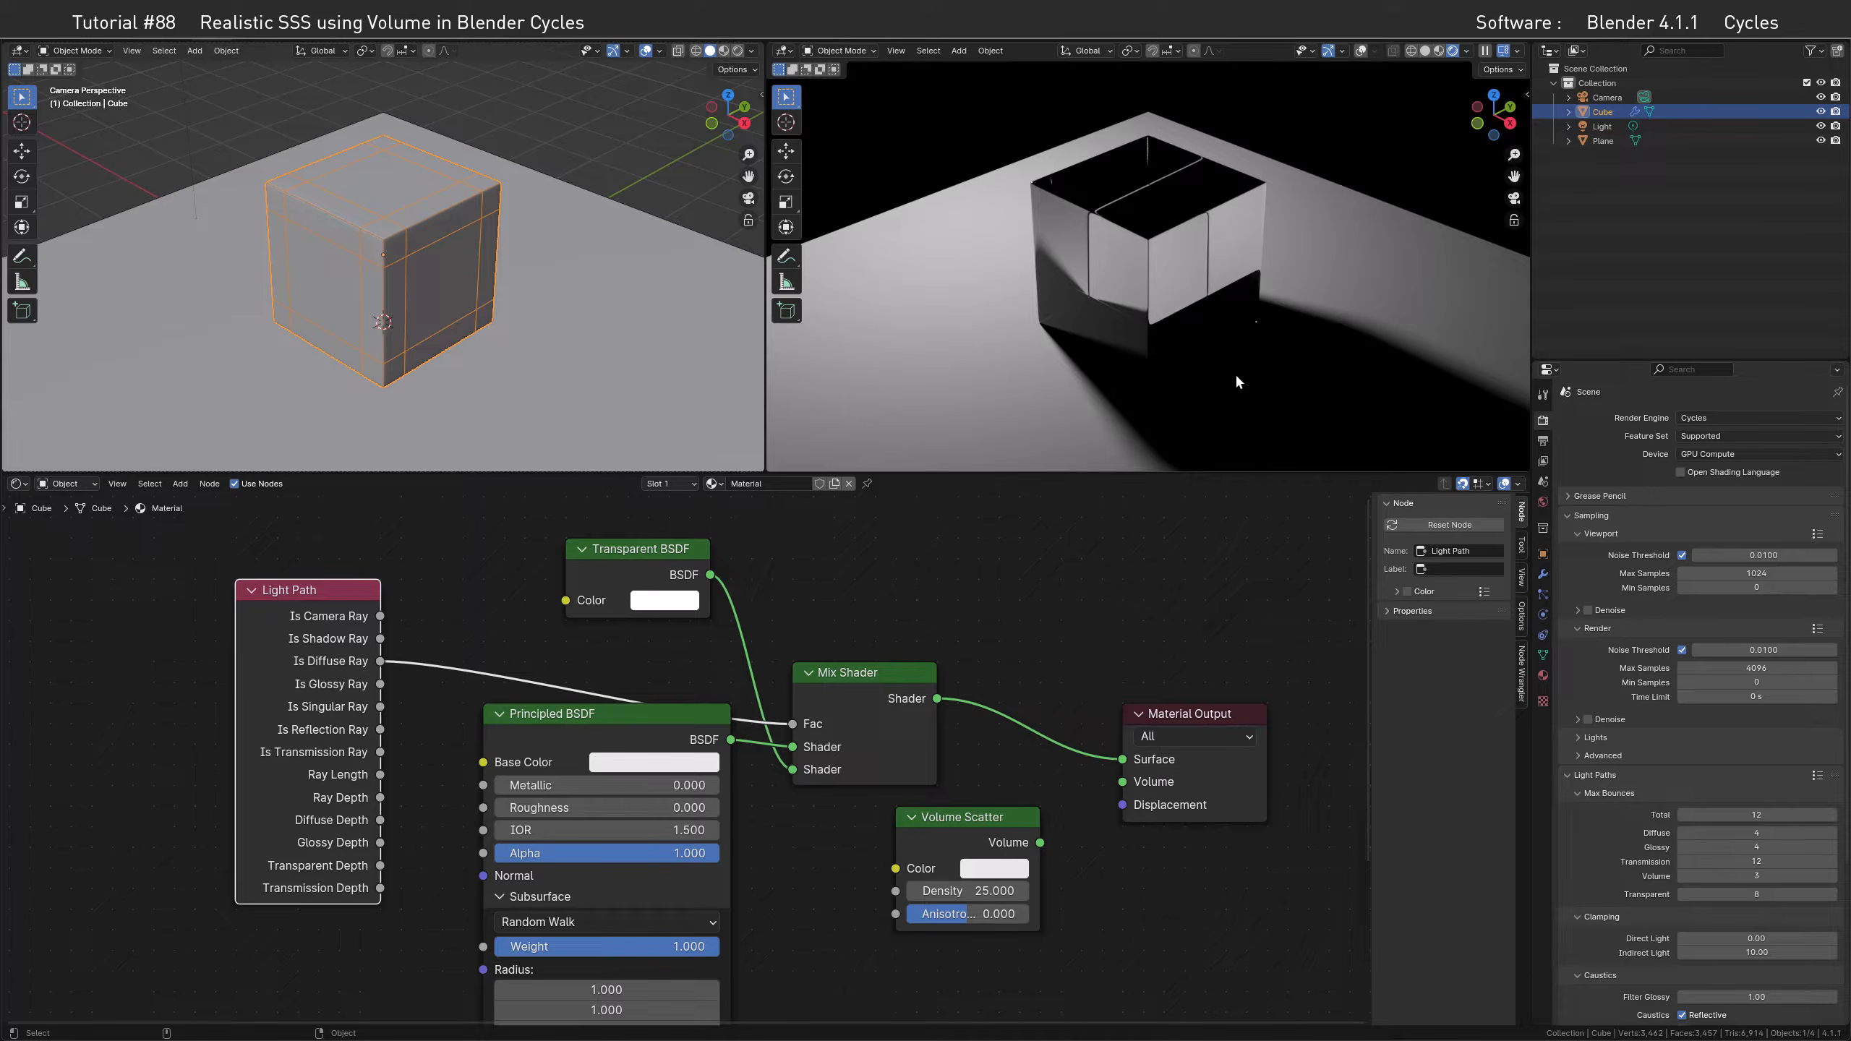
# Move the Light Path node farther away and insert an Add Math node into its link to the Mix Shader factor
pyautogui.moveTo(876, 638); pyautogui.dragTo(1066, 677, button='middle')
pyautogui.moveTo(499, 630); pyautogui.dragTo(315, 630)
pyautogui.click(504, 585)
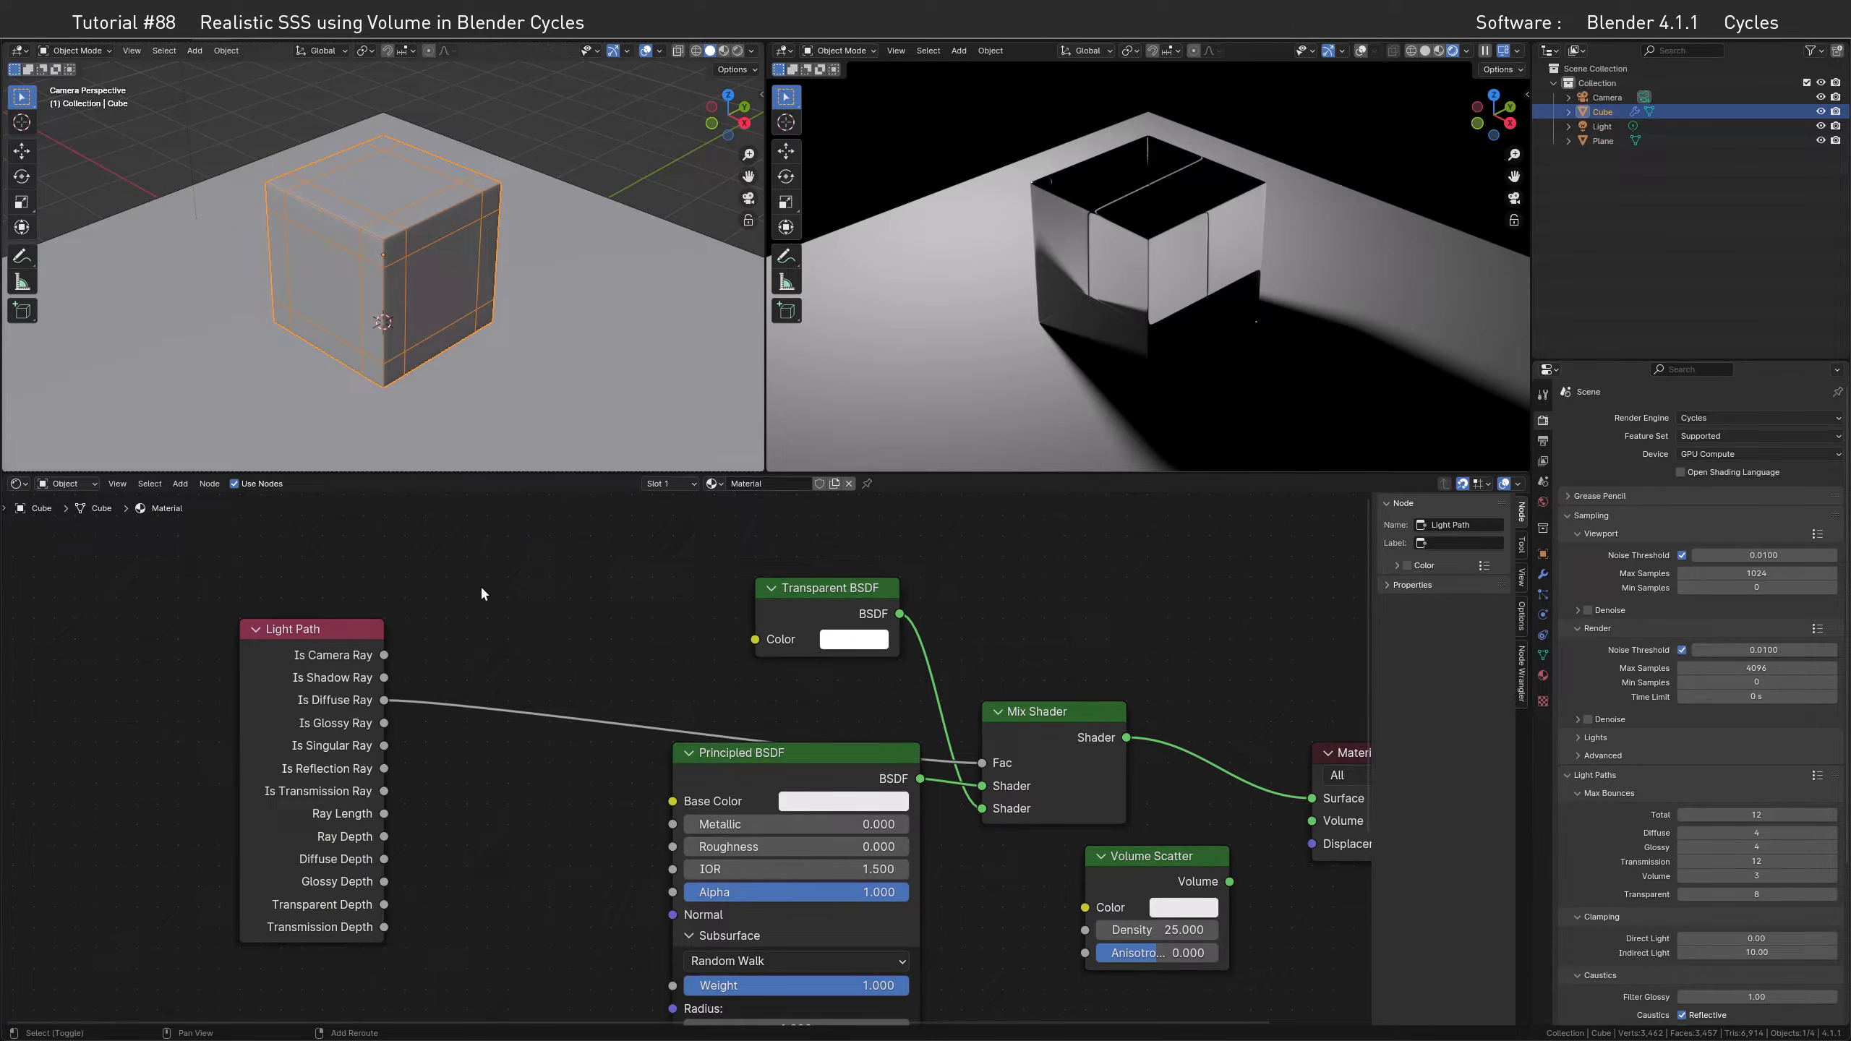
pyautogui.hotkey('shift', 'a')
pyautogui.write('math')
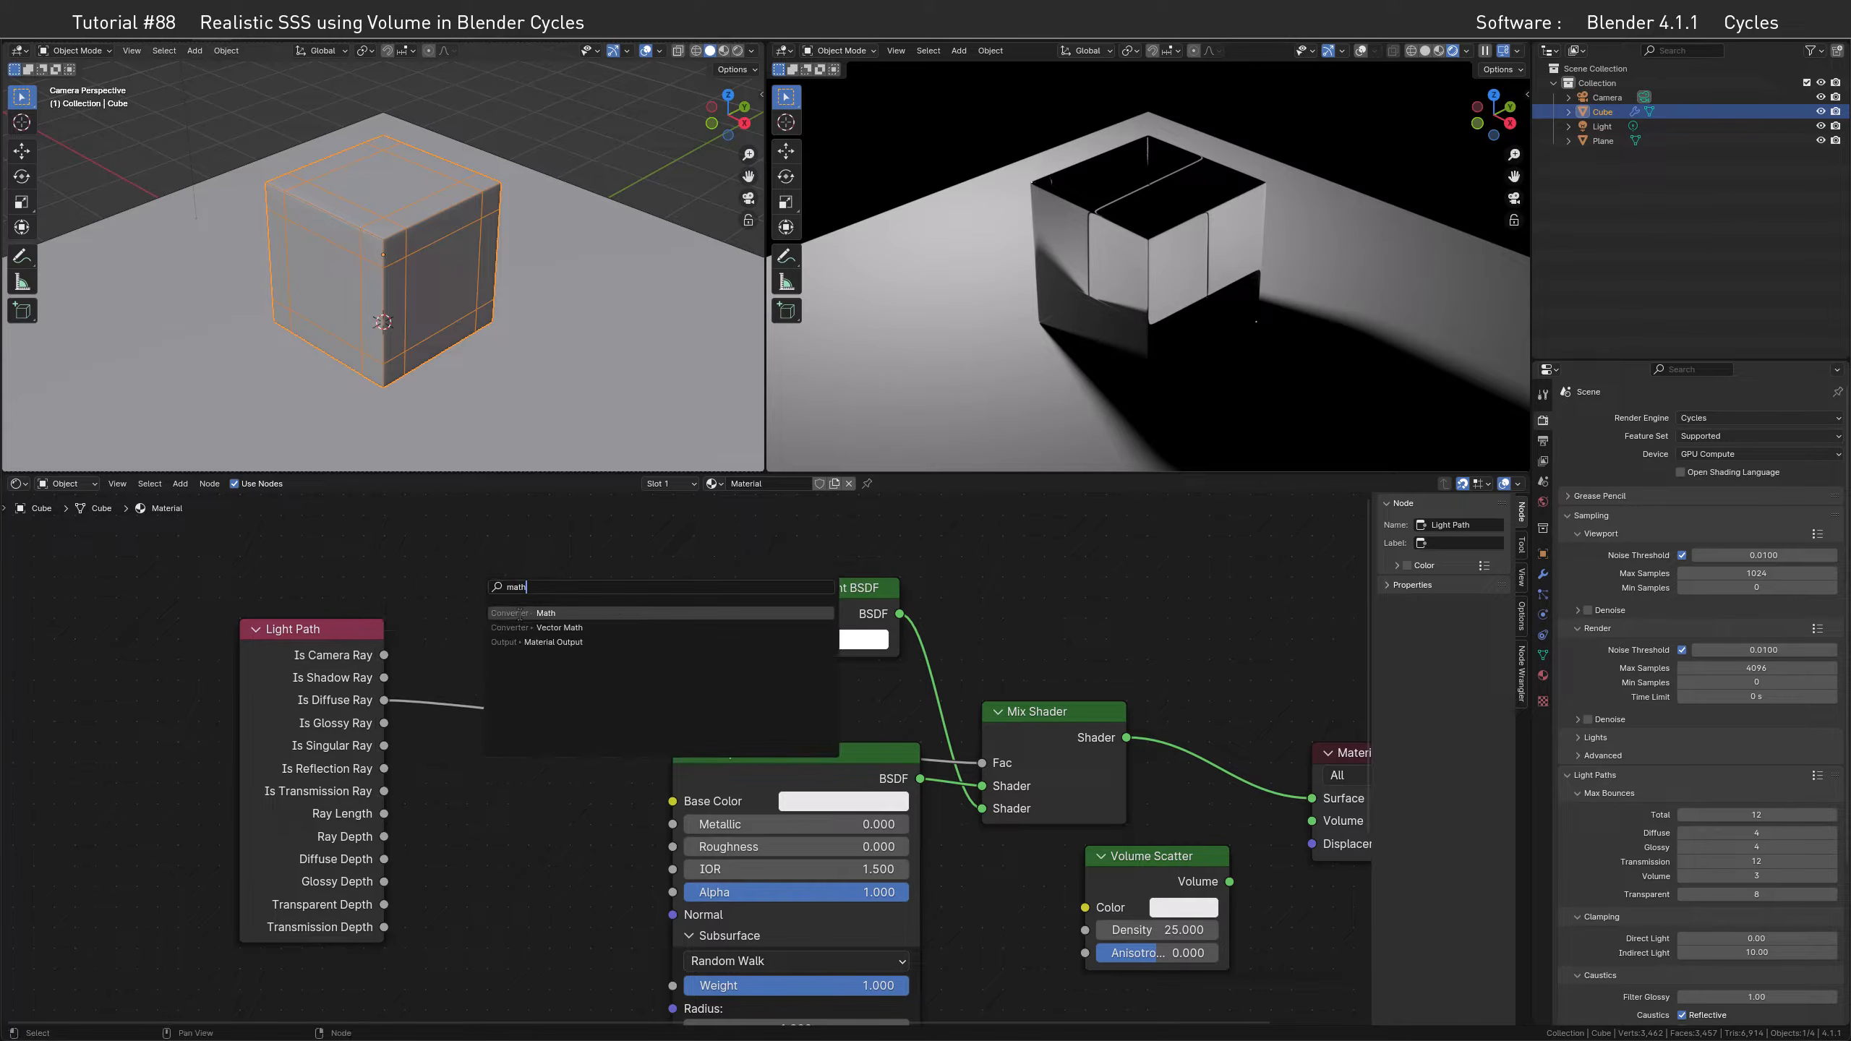
pyautogui.click(520, 613)
pyautogui.click(570, 584)
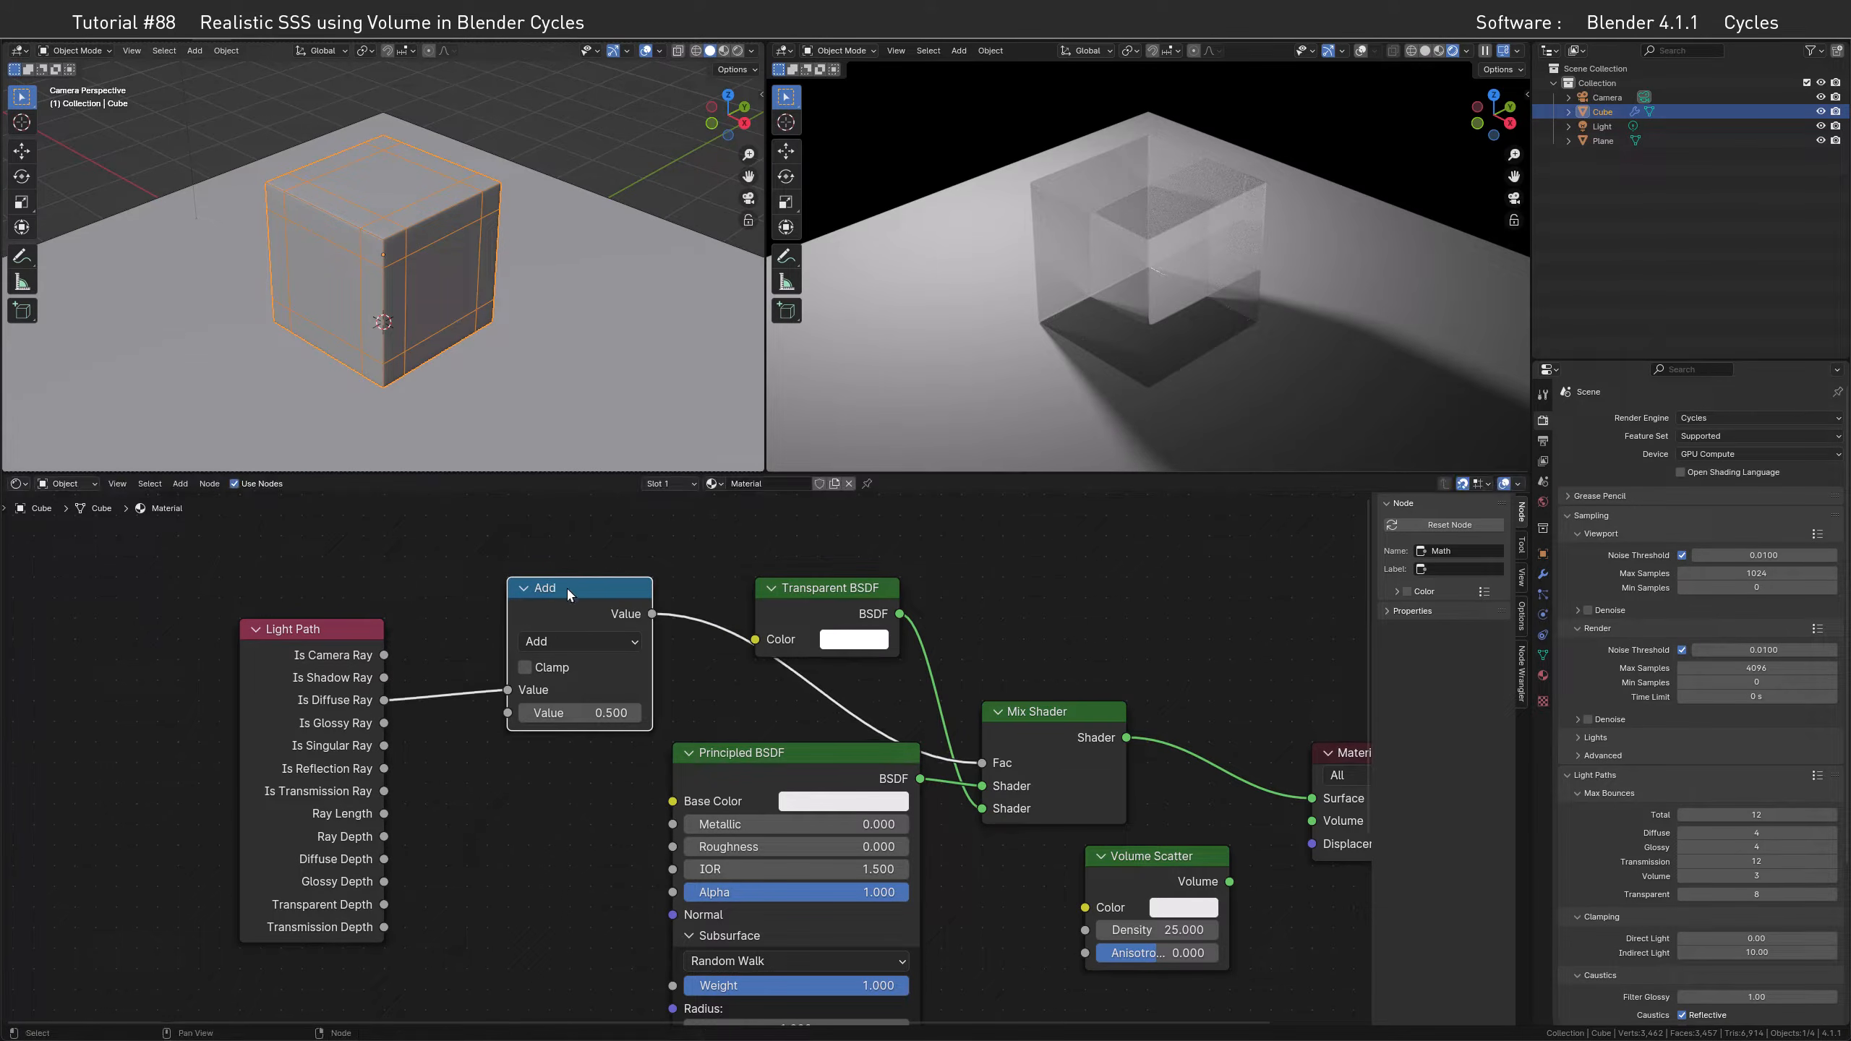
# Feed Is Shadow Ray into the Add node's first value and Is Diffuse Ray into its second value
pyautogui.moveTo(508, 689); pyautogui.dragTo(507, 713)
pyautogui.click(379, 682)
pyautogui.moveTo(385, 678); pyautogui.dragTo(505, 693)
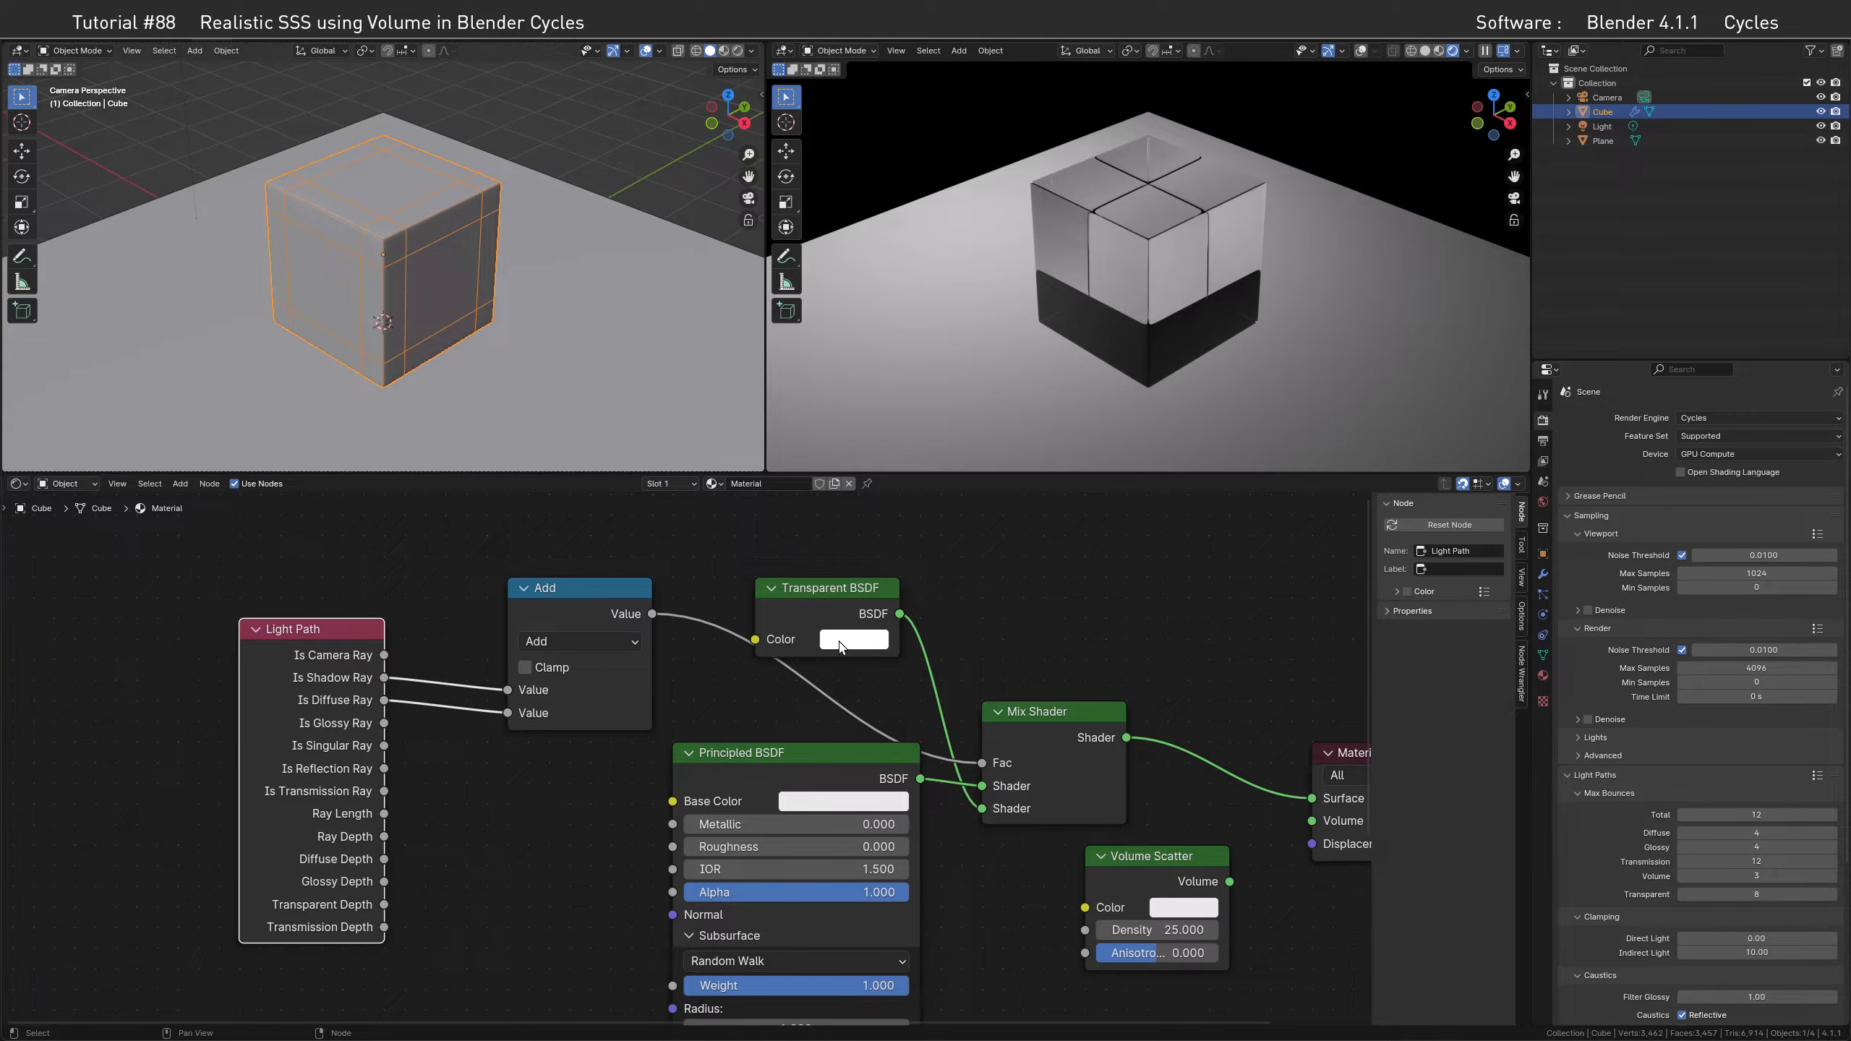
# Darken the Transparent BSDF color to a value of 0.835 to preview the shadow, and restore it to white
pyautogui.click(854, 648)
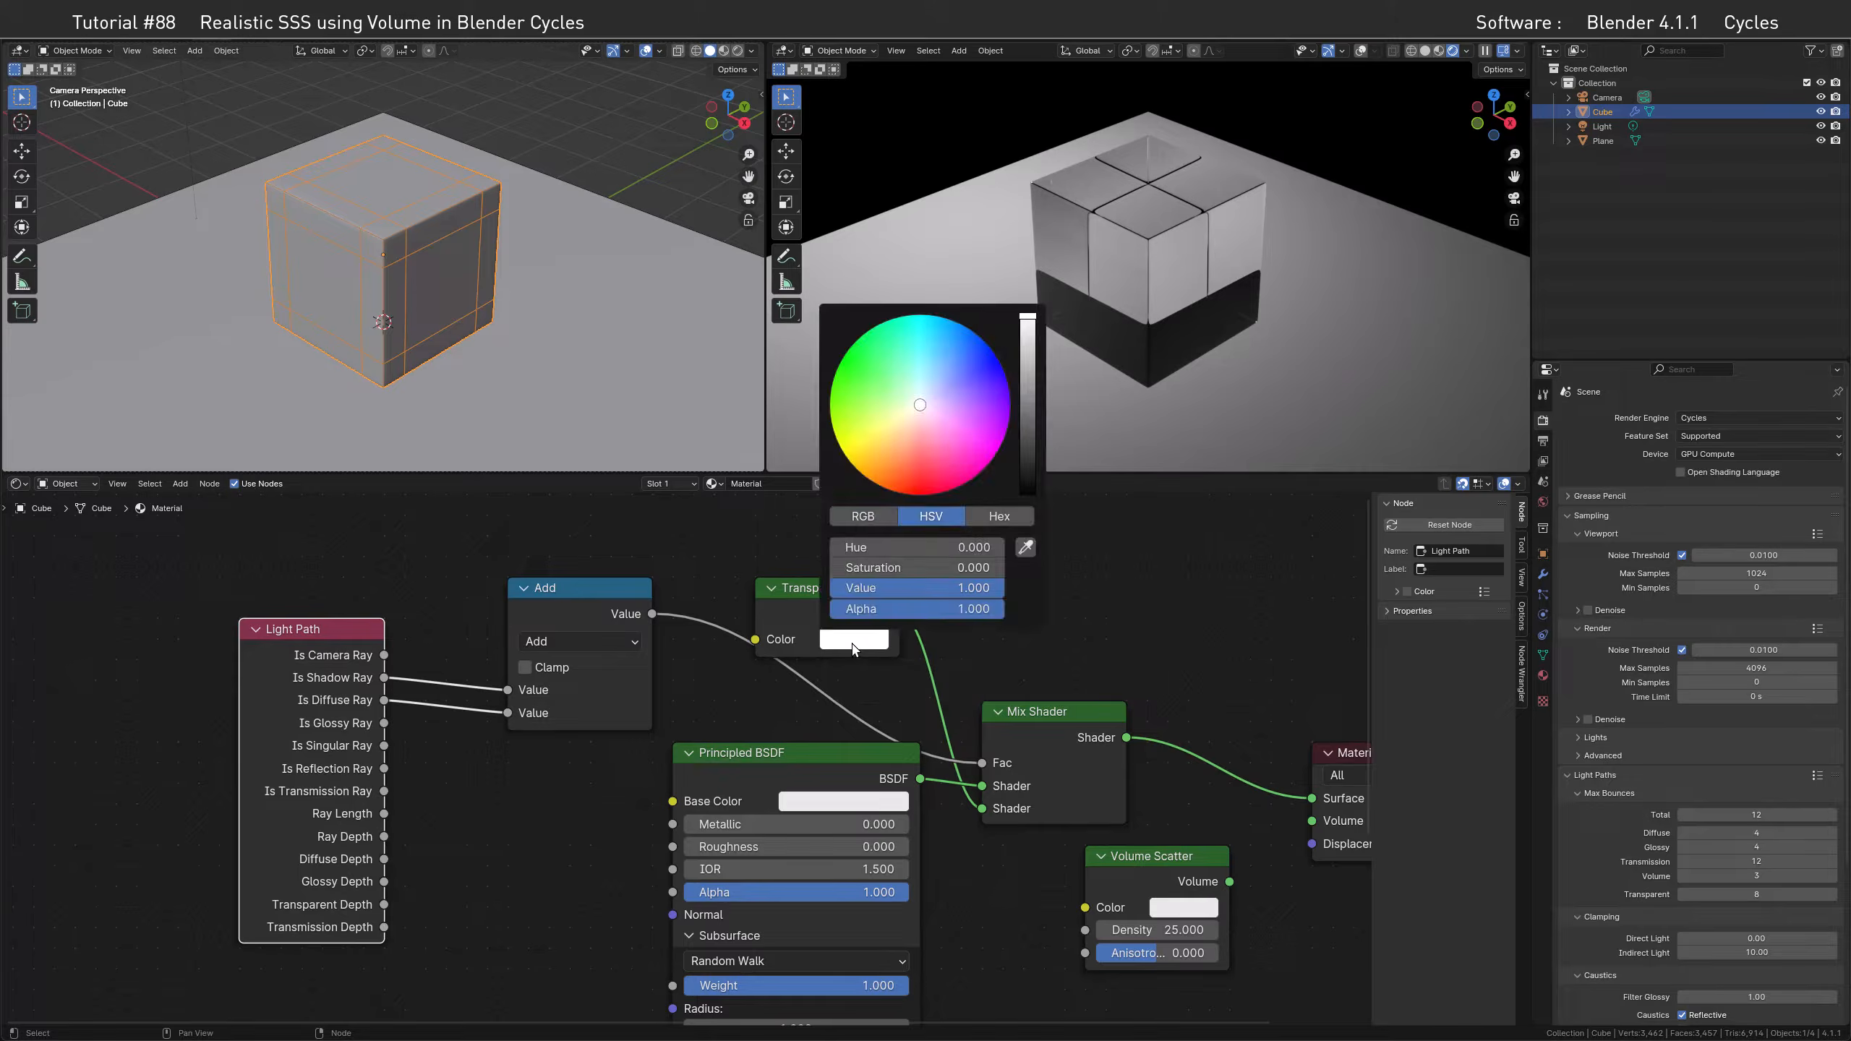
pyautogui.moveTo(1026, 319); pyautogui.dragTo(1026, 324)
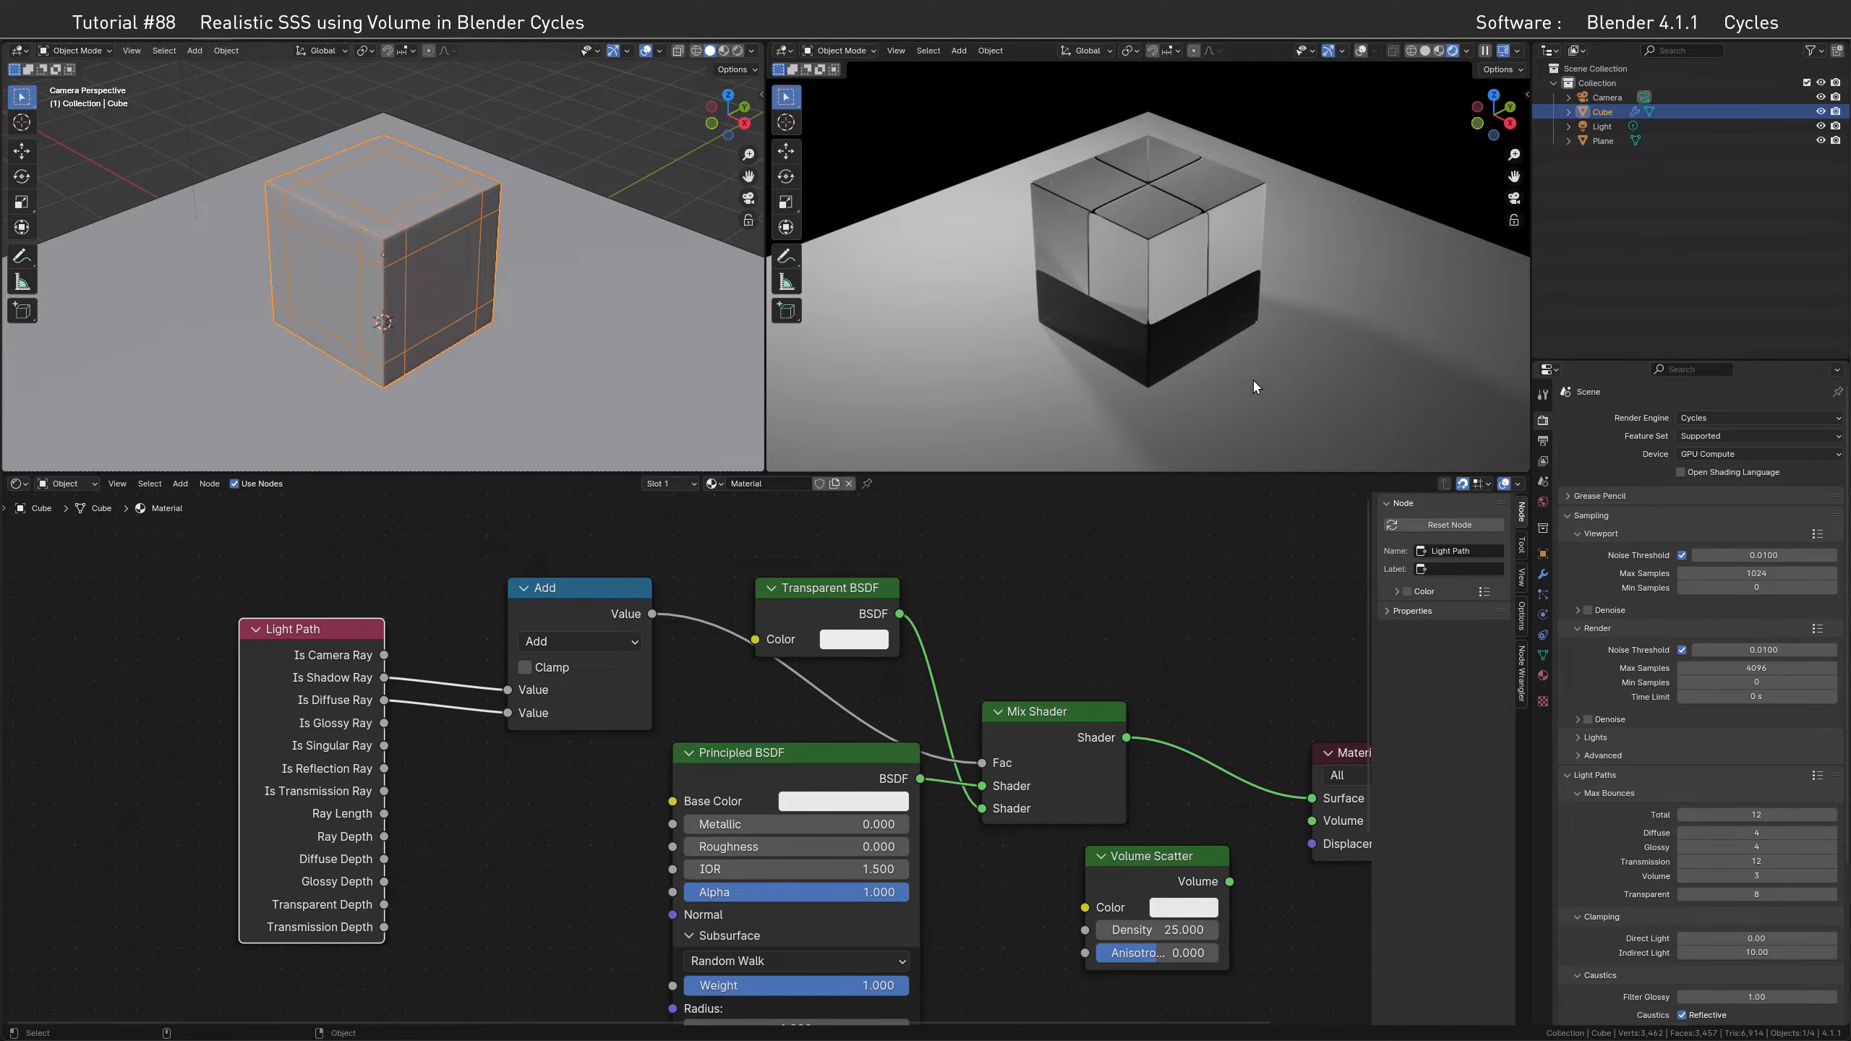
pyautogui.click(851, 641)
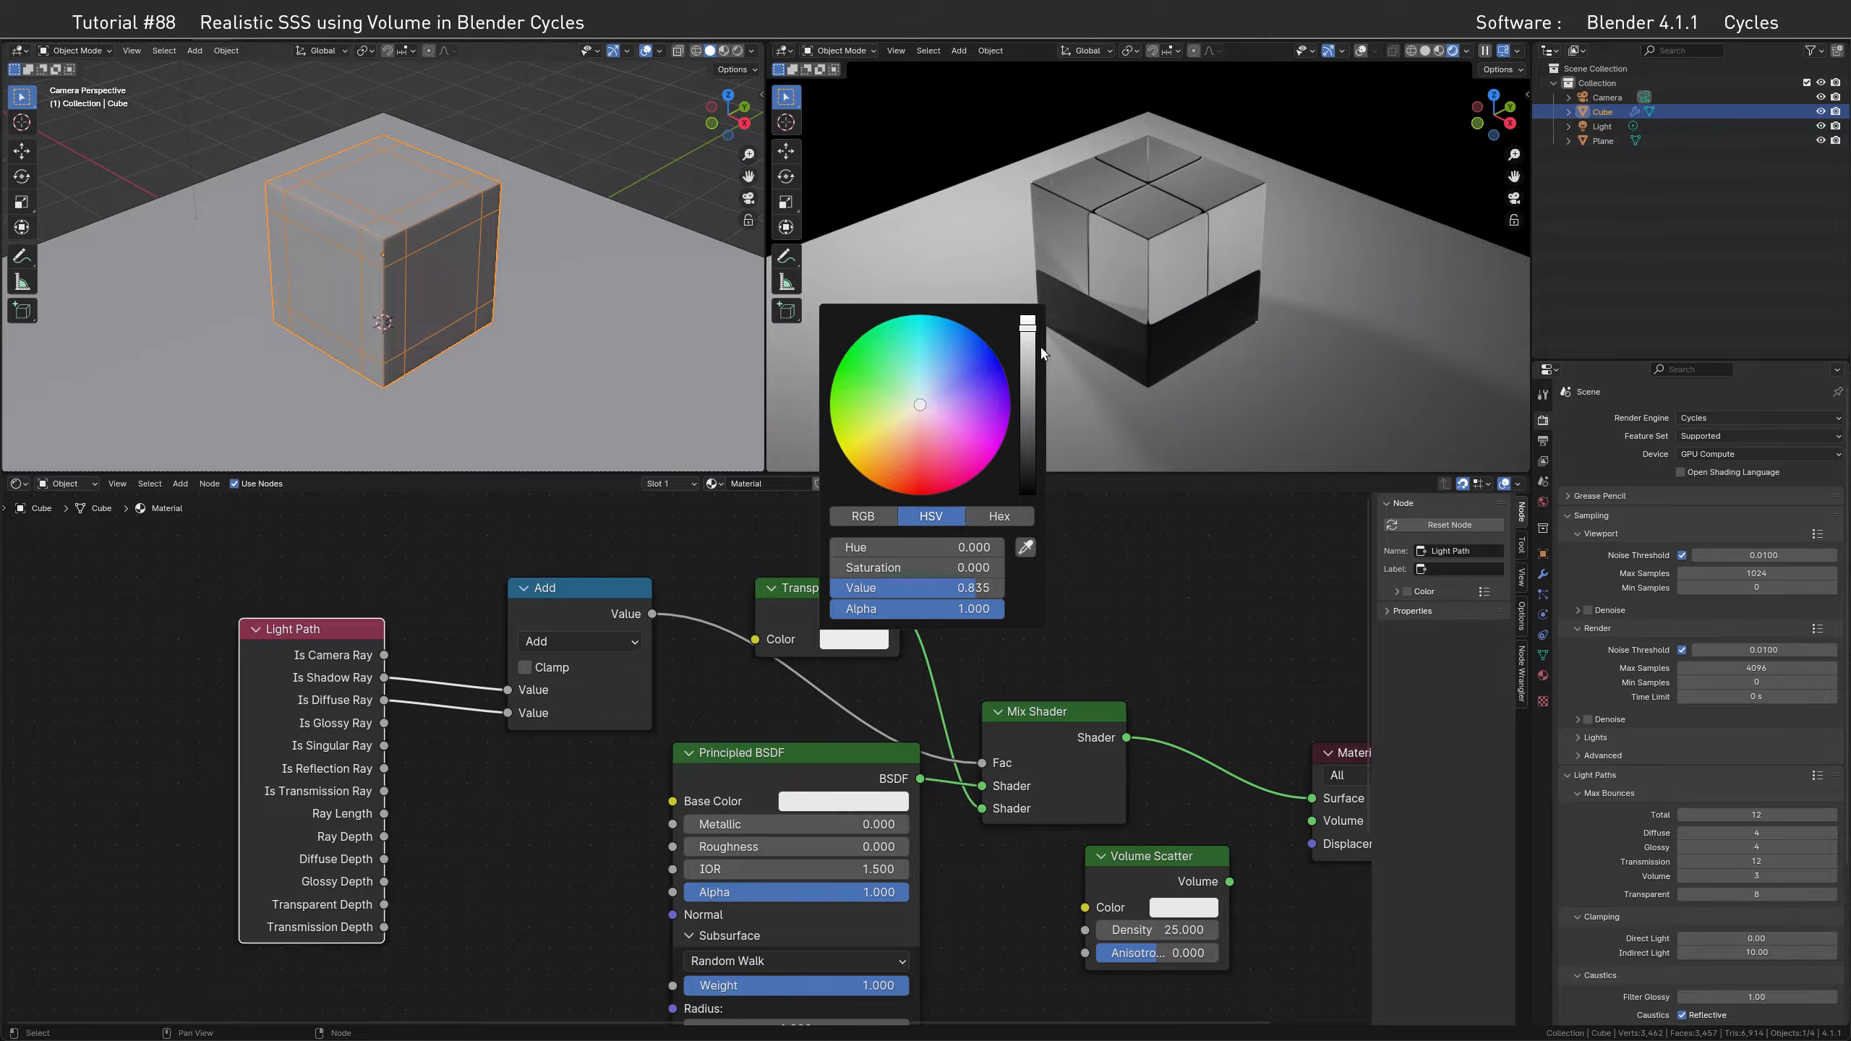
pyautogui.moveTo(1027, 341); pyautogui.dragTo(1027, 321)
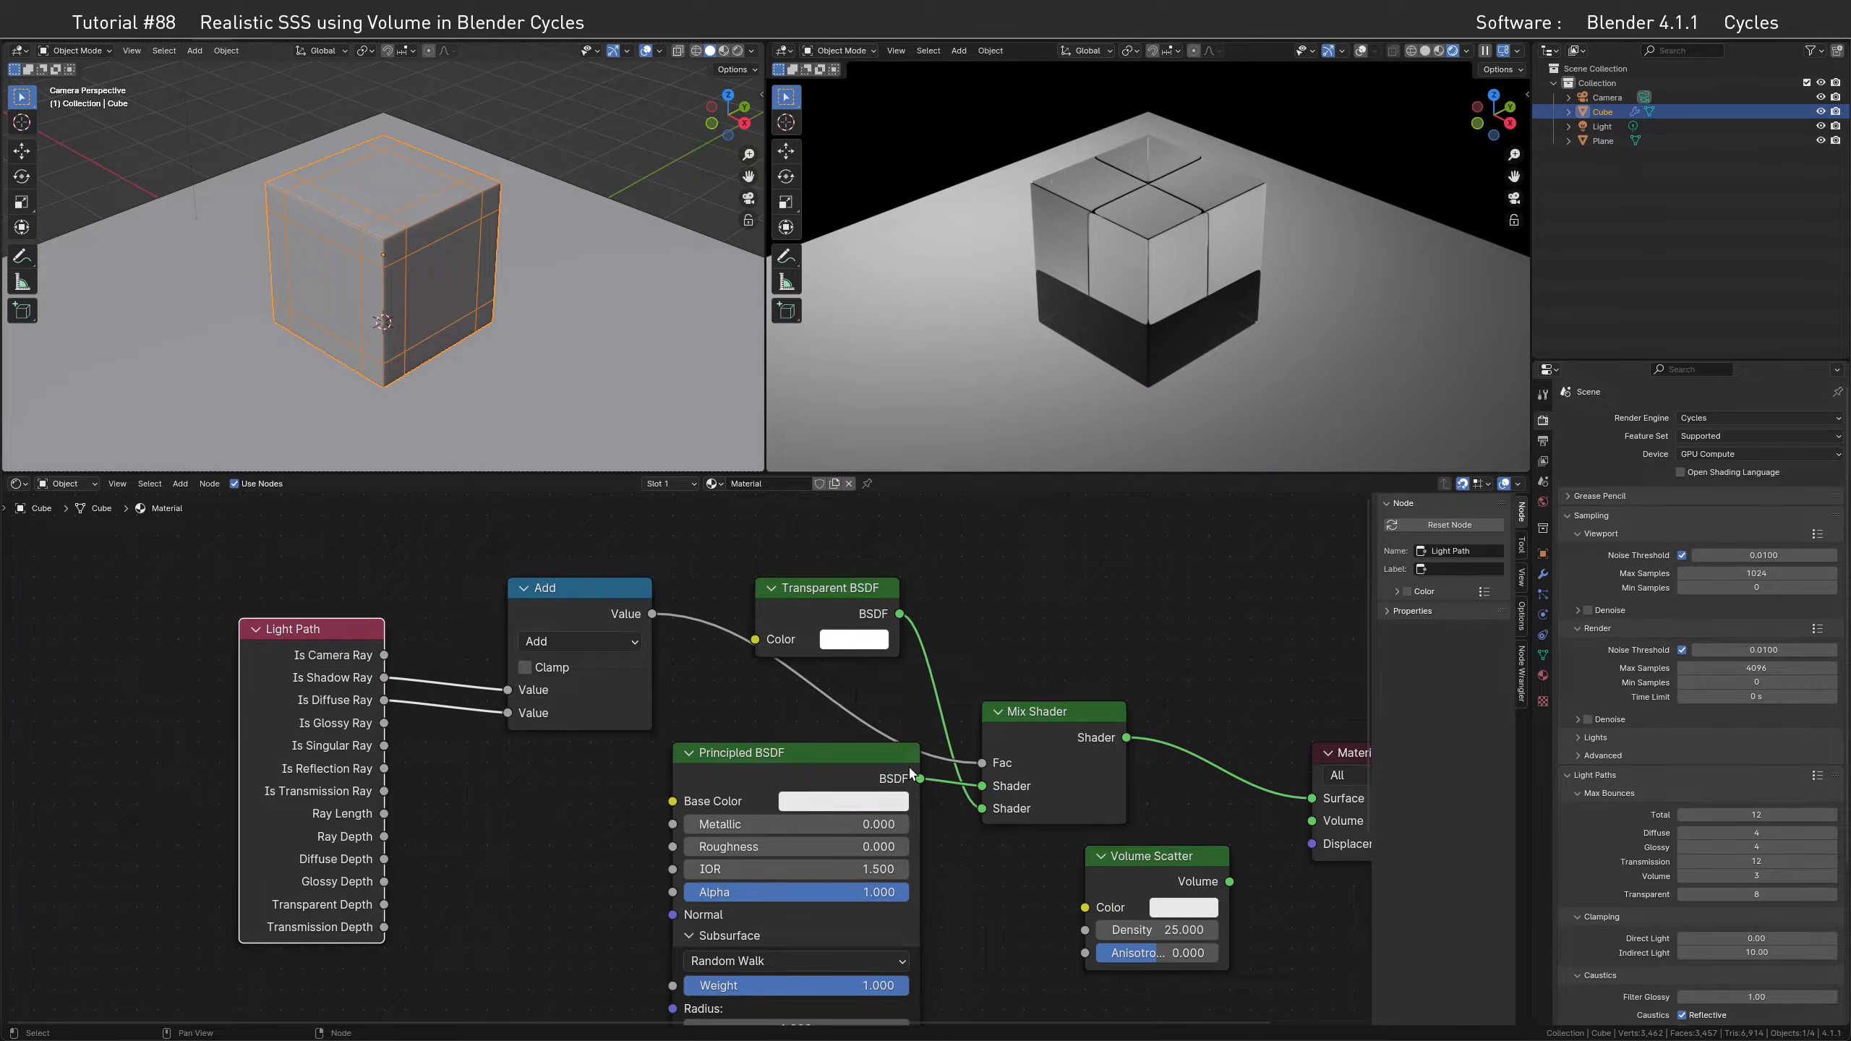
# Reposition the Volume Scatter node, connect it to the Material Output's Volume input, and relink the Mix Shader to Surface
pyautogui.moveTo(1138, 864); pyautogui.dragTo(1075, 864)
pyautogui.moveTo(1308, 802); pyautogui.dragTo(1272, 790)
pyautogui.moveTo(1169, 881); pyautogui.dragTo(1312, 820)
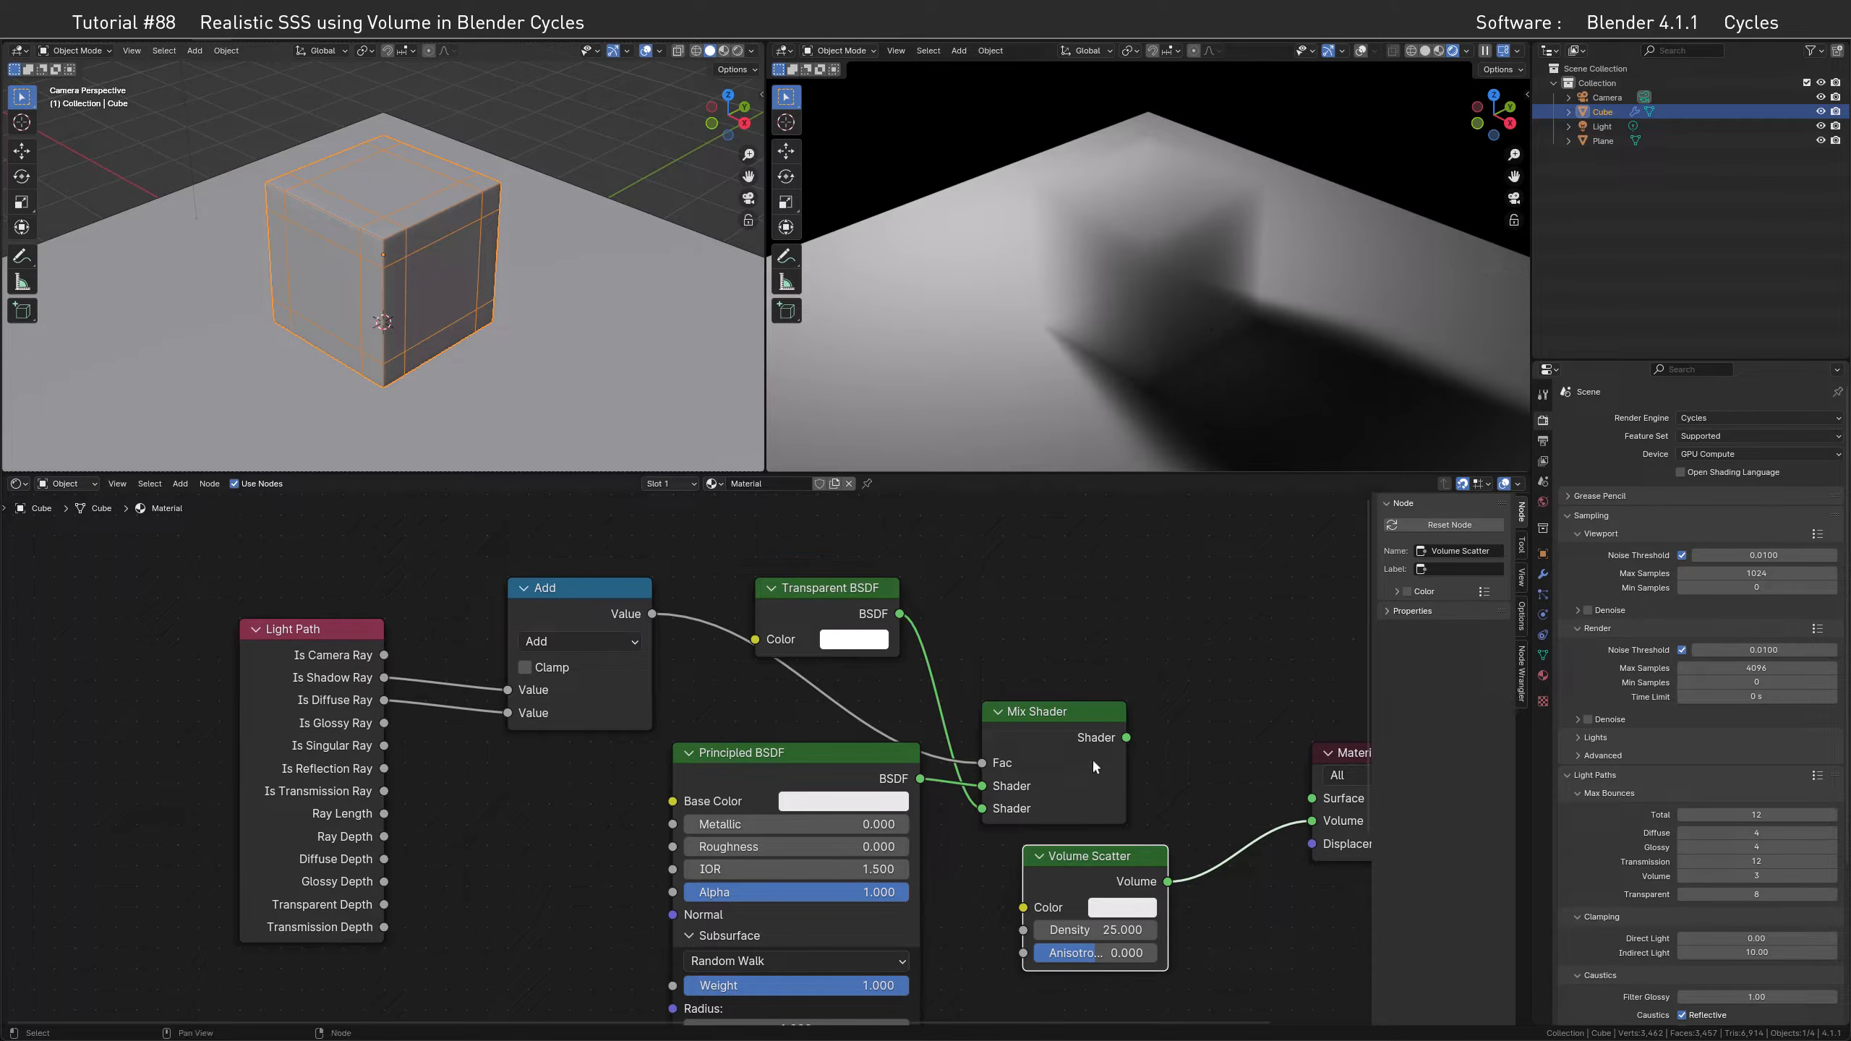
pyautogui.moveTo(1126, 737); pyautogui.dragTo(1303, 798)
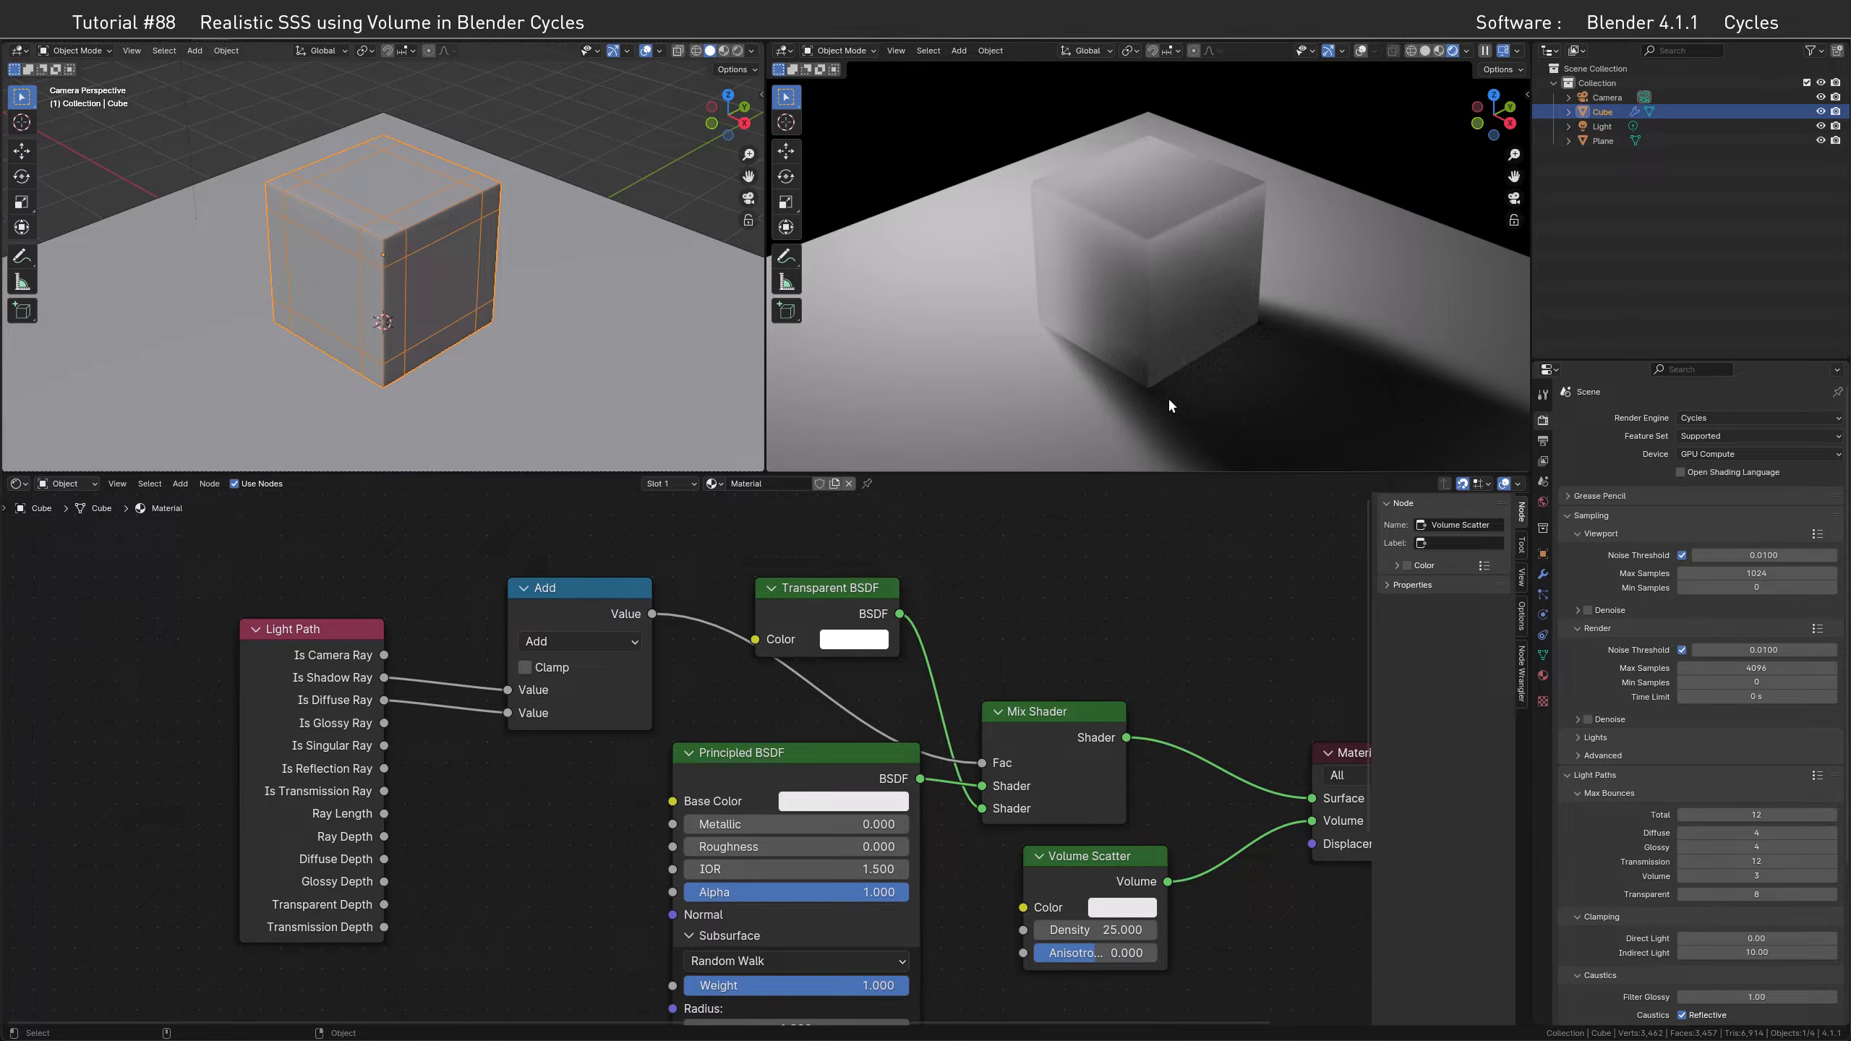
# Set the Volume Scatter density to 10
pyautogui.click(1076, 930)
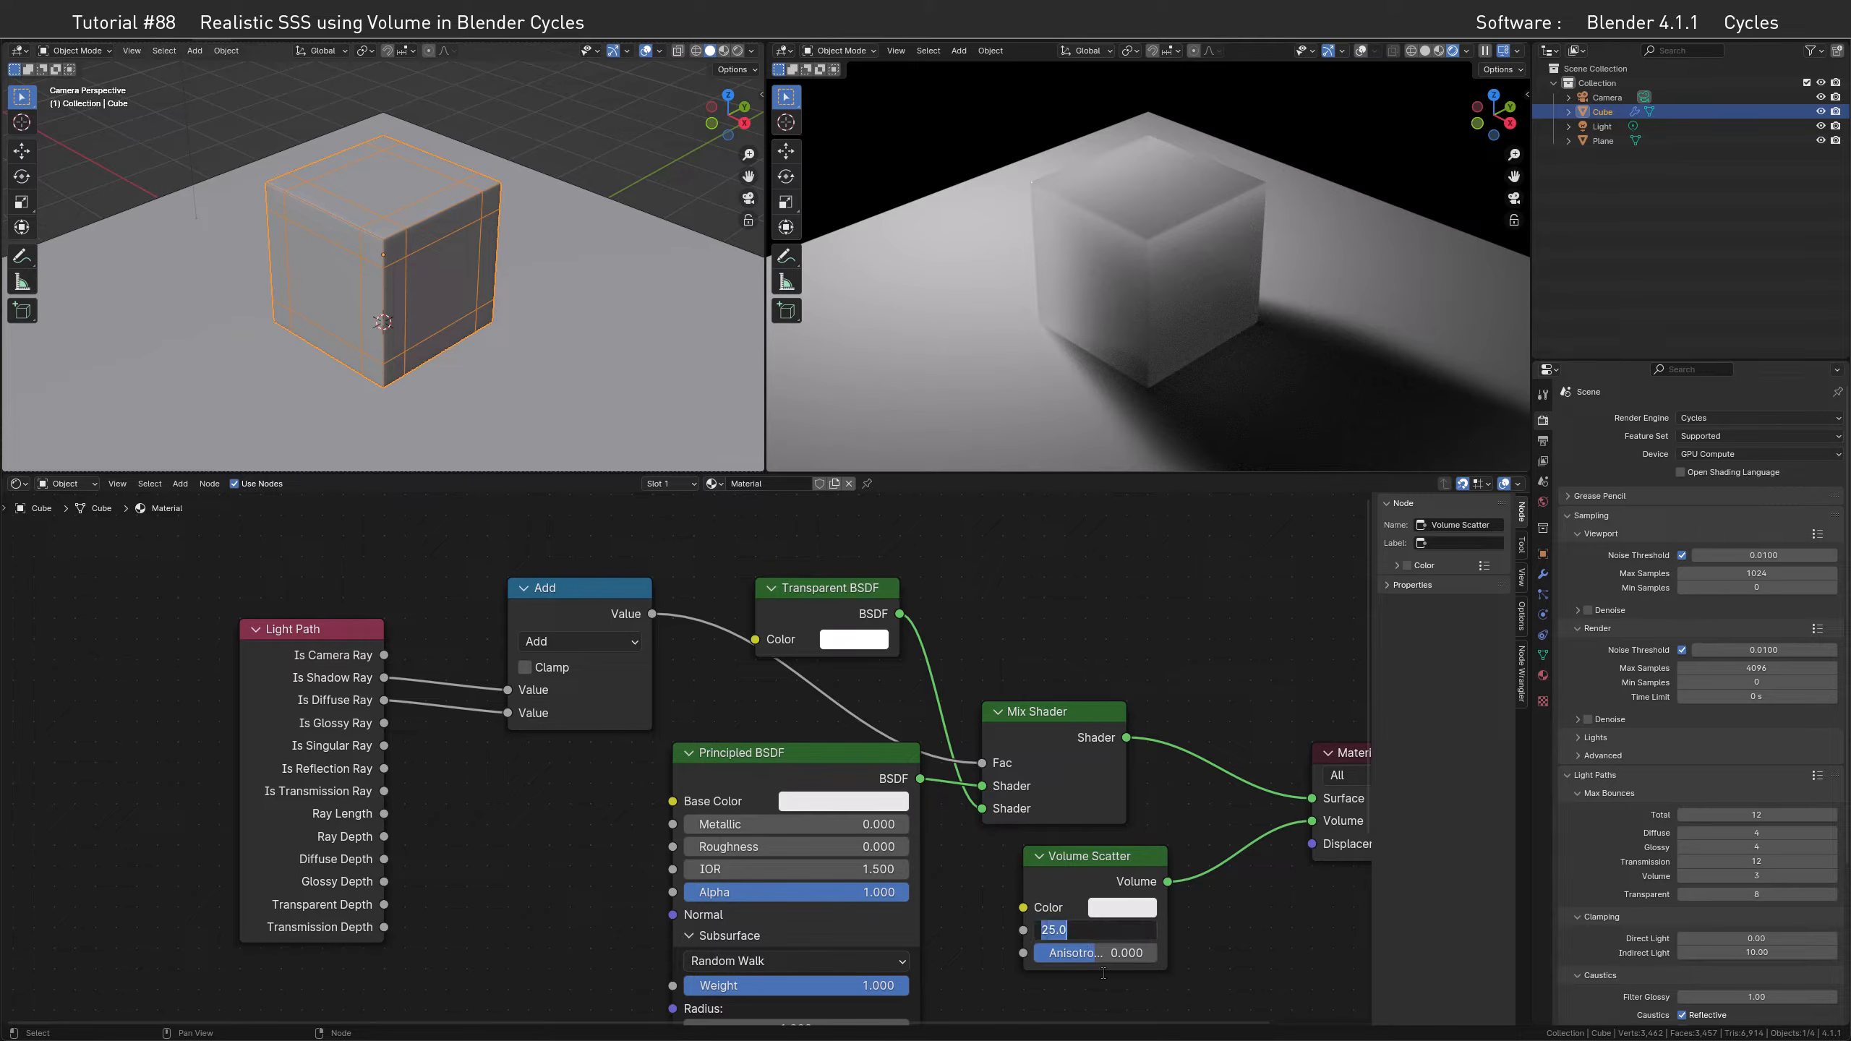
pyautogui.write('10')
pyautogui.press('Return')
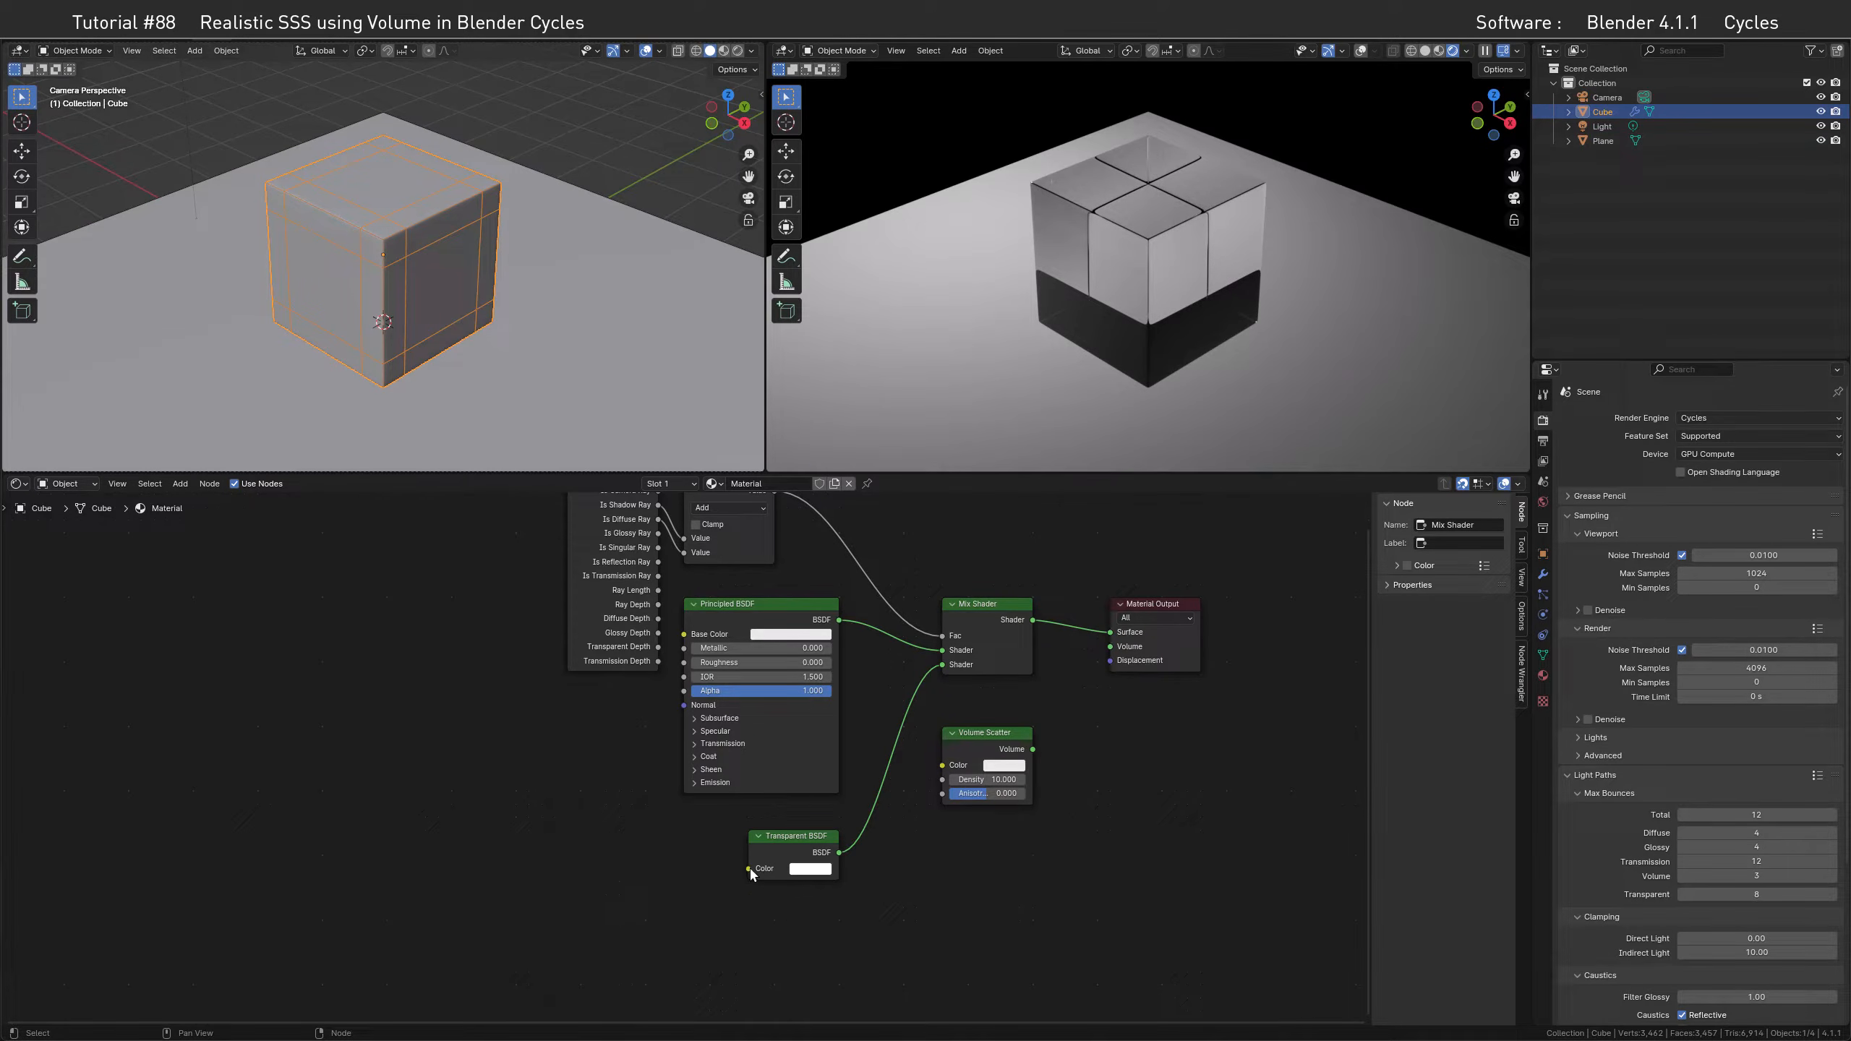
# Test the brightness of the Transparent BSDF color and leave it at full white
pyautogui.click(798, 872)
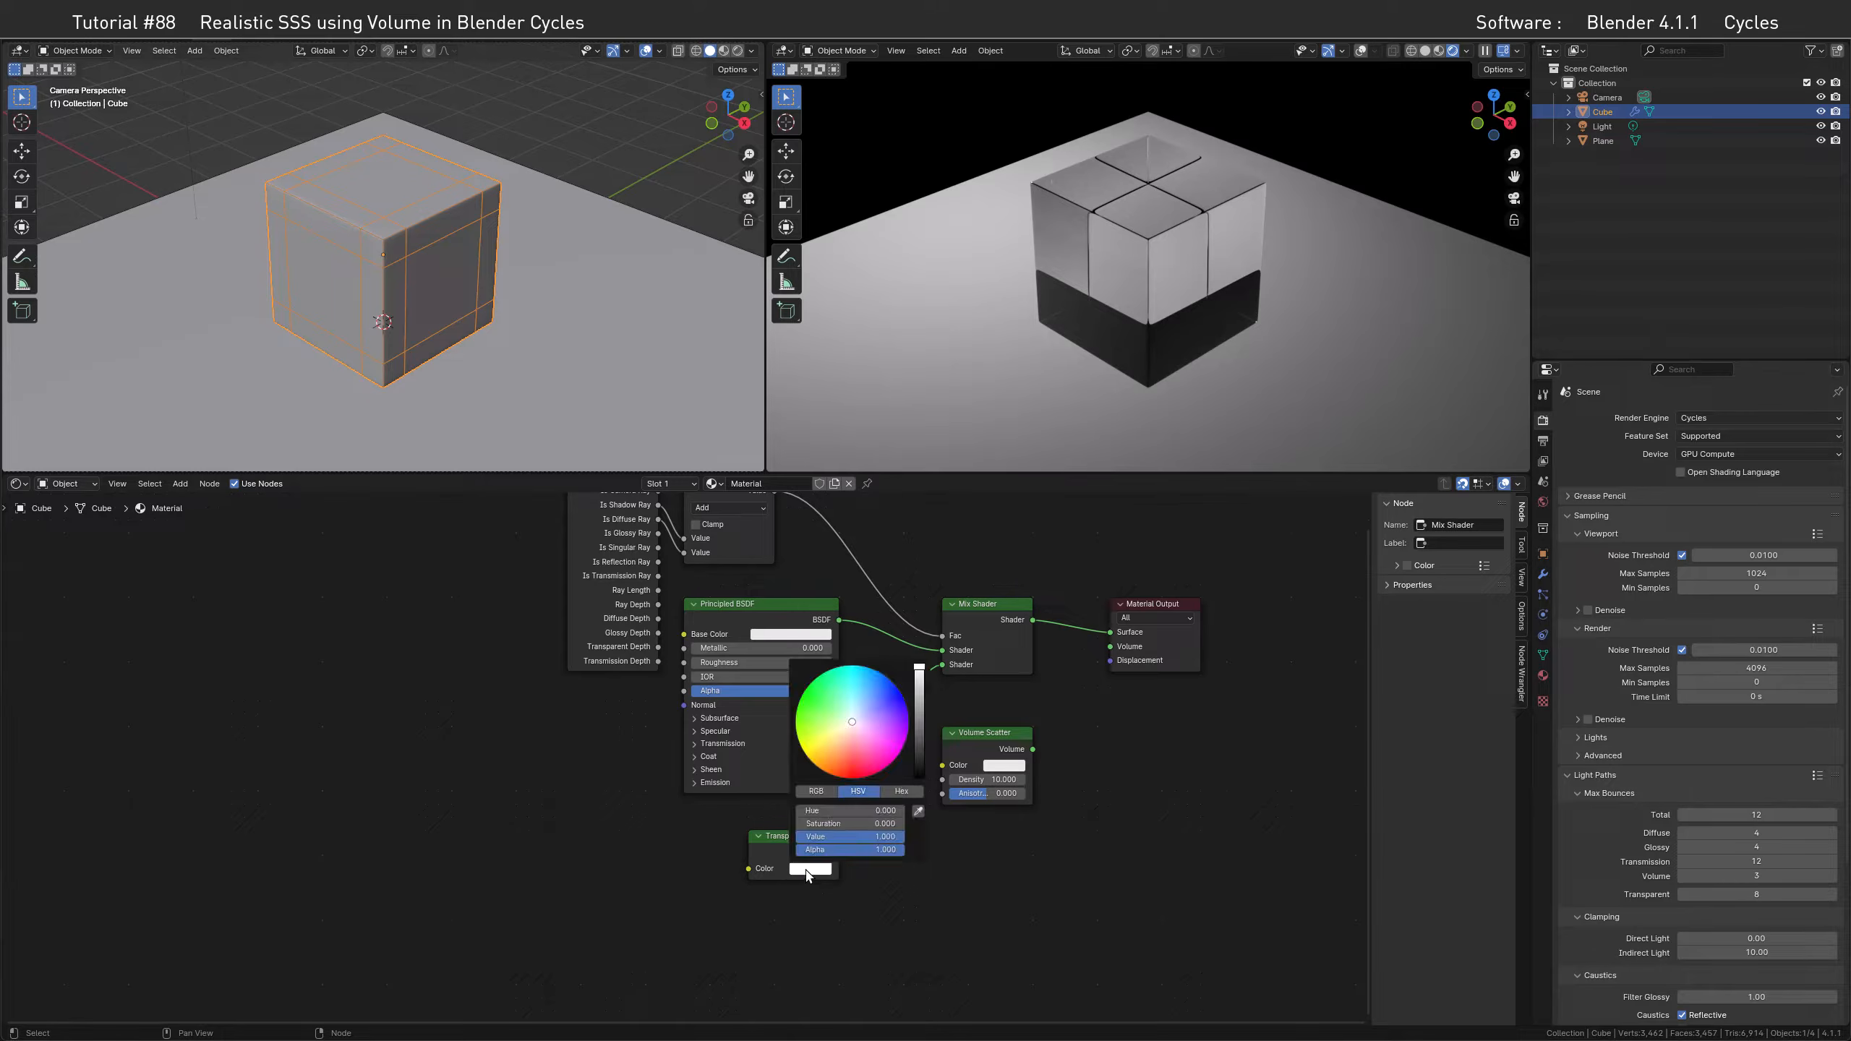
pyautogui.moveTo(919, 672)
pyautogui.mouseDown()
pyautogui.moveTo(920, 777)
pyautogui.moveTo(920, 668)
pyautogui.mouseUp()
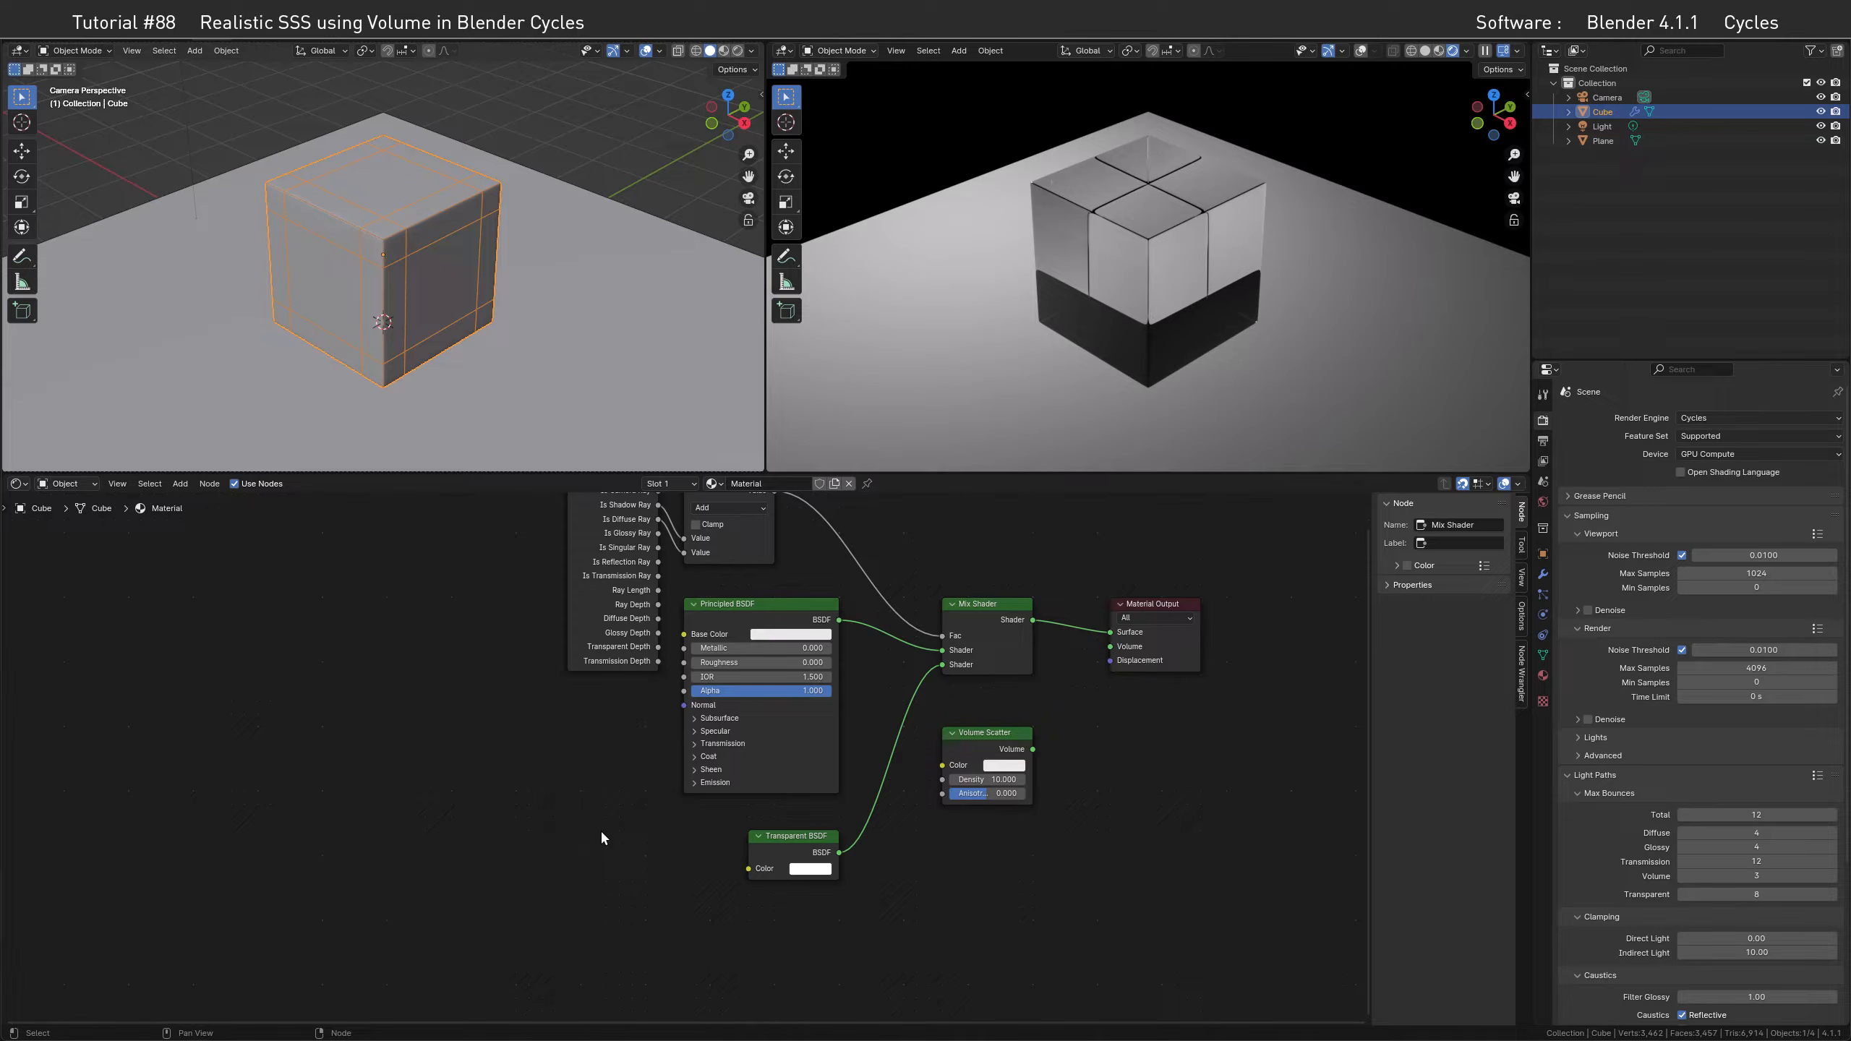
# Add a Fresnel node beside the Transparent BSDF and connect its Fac output to the Transparent BSDF's Color input
pyautogui.hotkey('shift', 'a')
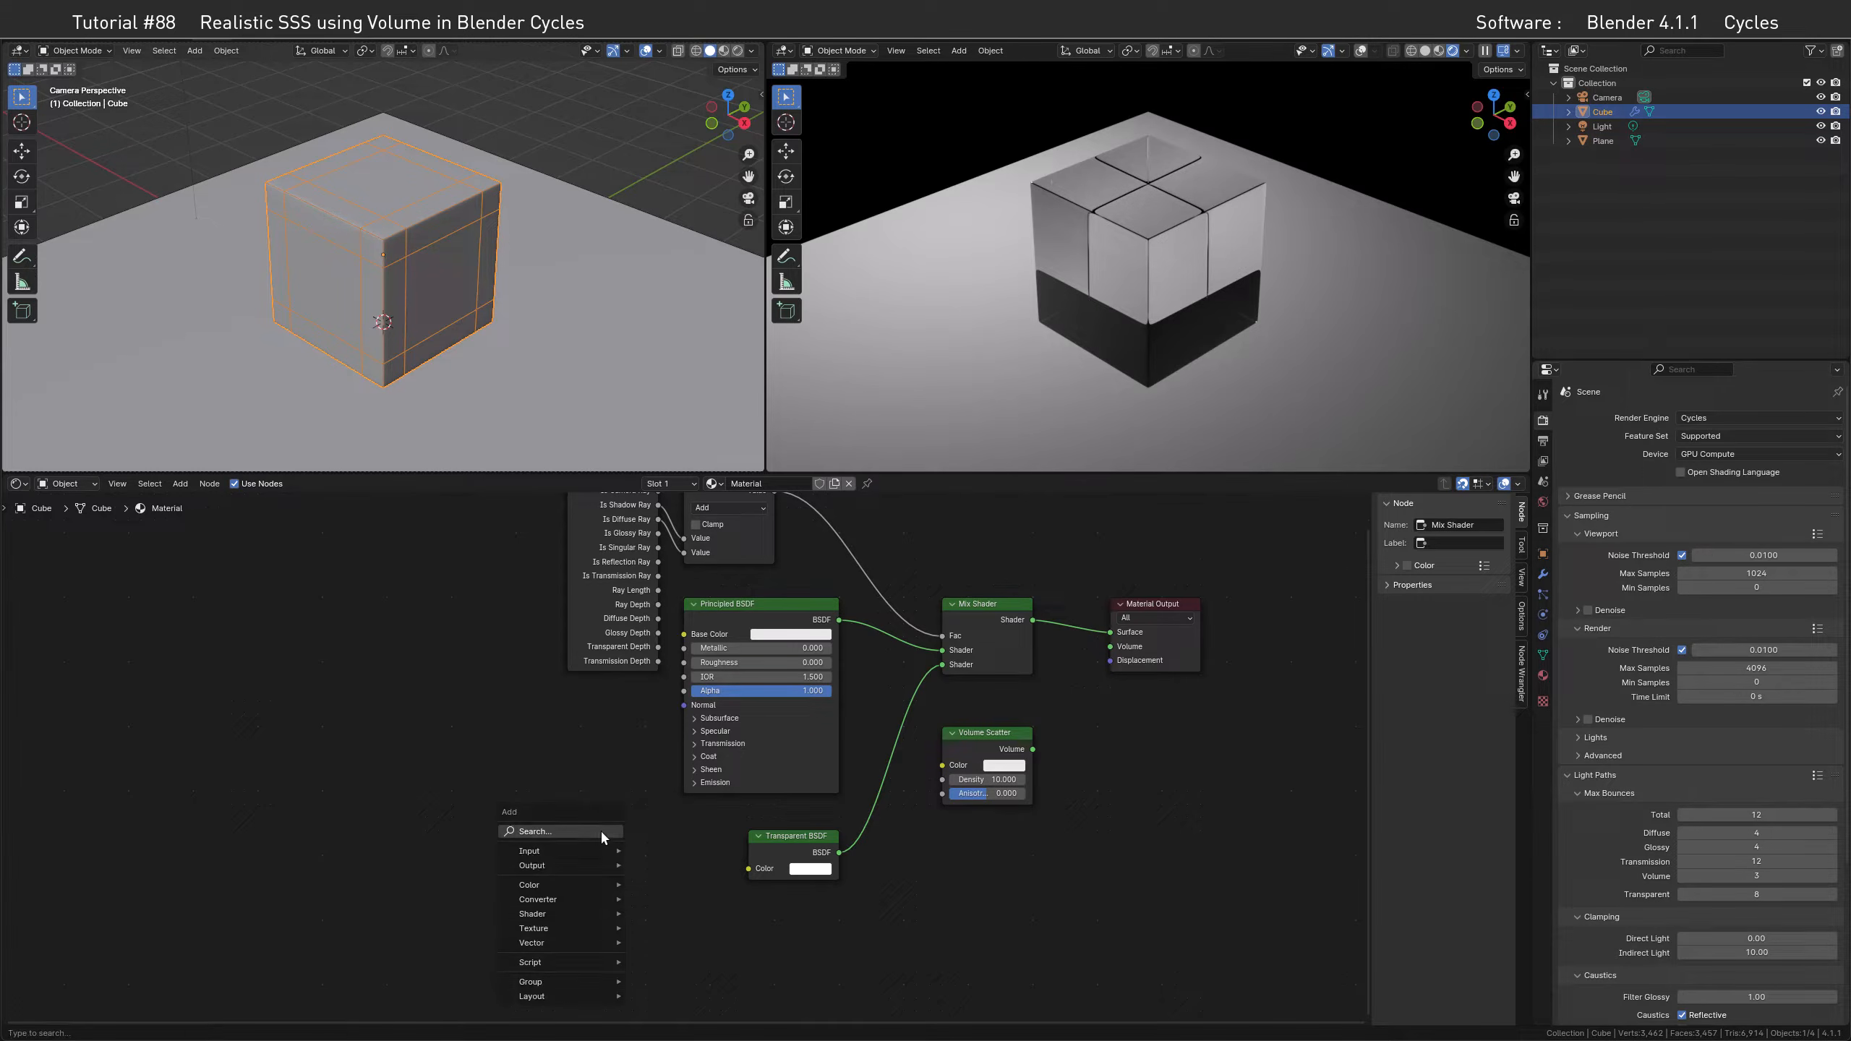
pyautogui.write('FRE')
pyautogui.click(685, 858)
pyautogui.click(603, 831)
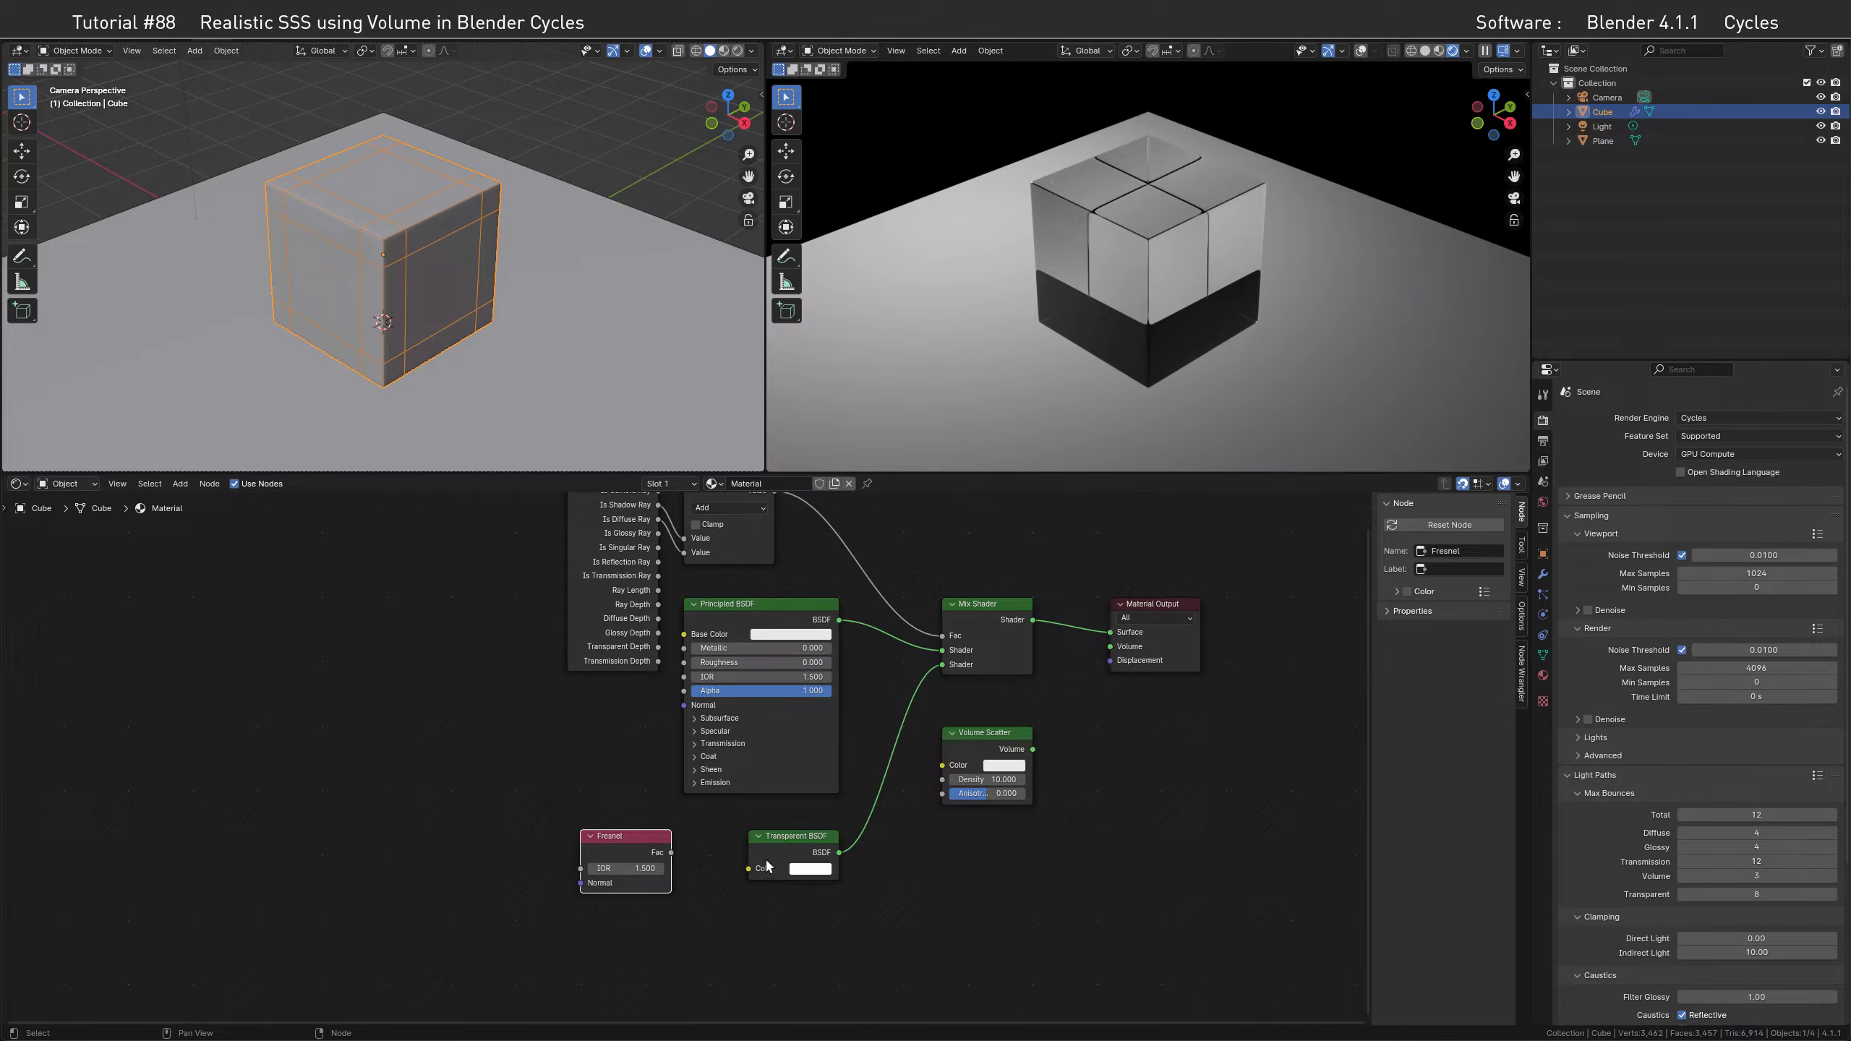
pyautogui.moveTo(671, 853); pyautogui.dragTo(680, 816)
pyautogui.moveTo(752, 868); pyautogui.dragTo(751, 868)
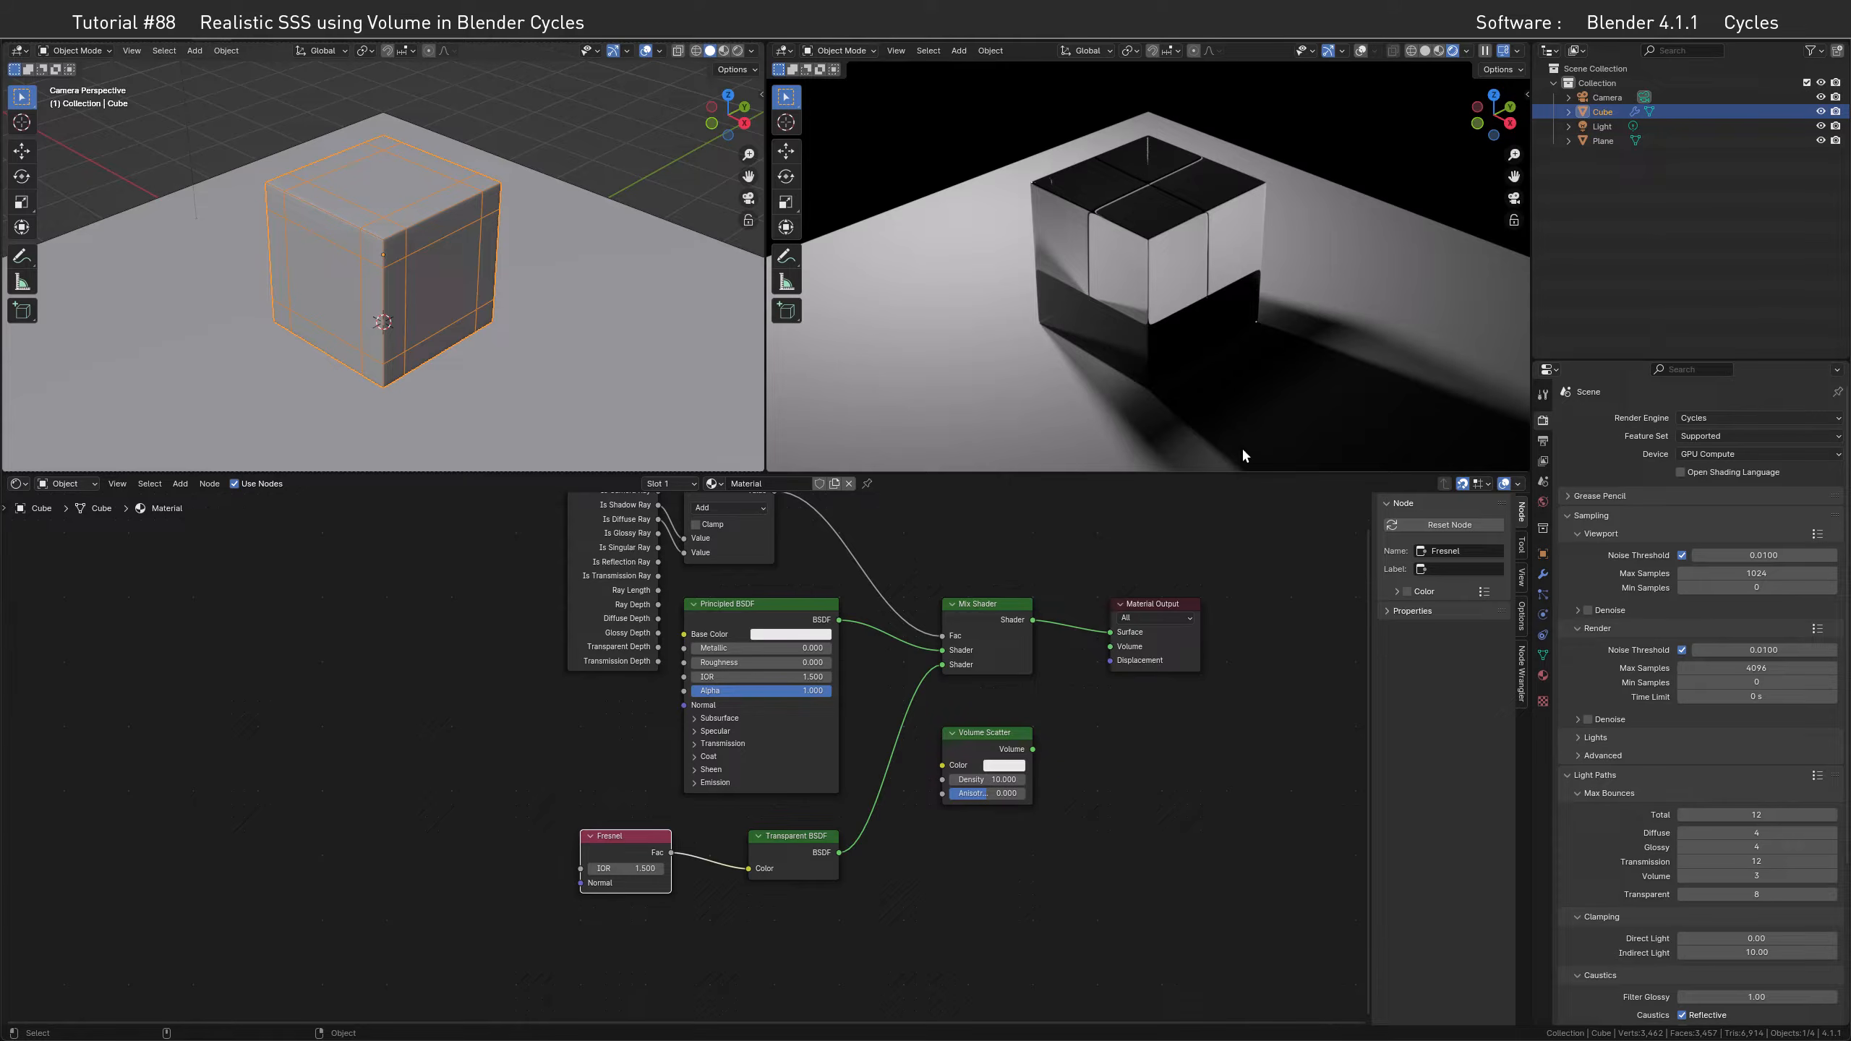
# Insert an Invert Color node between the Fresnel and Transparent BSDF nodes, and line up the Fresnel node beside it
pyautogui.moveTo(642, 853); pyautogui.dragTo(460, 866)
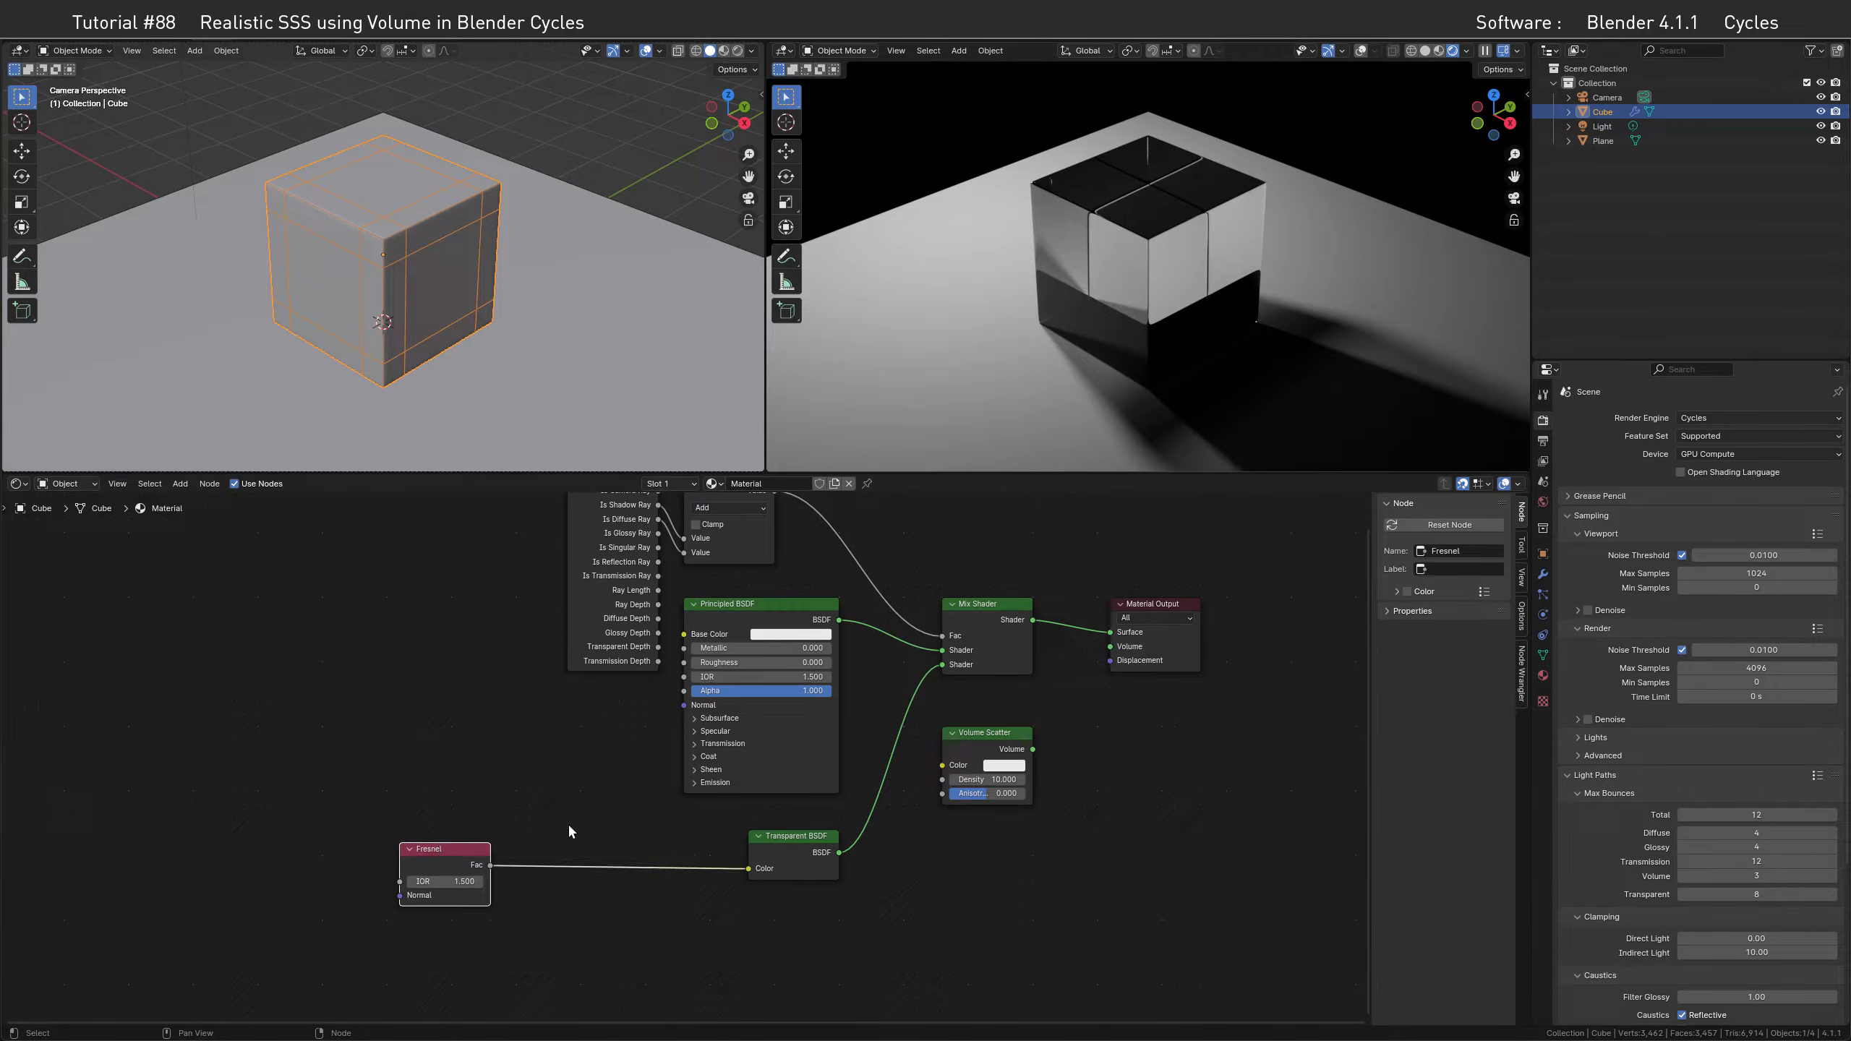
pyautogui.hotkey('shift', 'a')
pyautogui.write('inv')
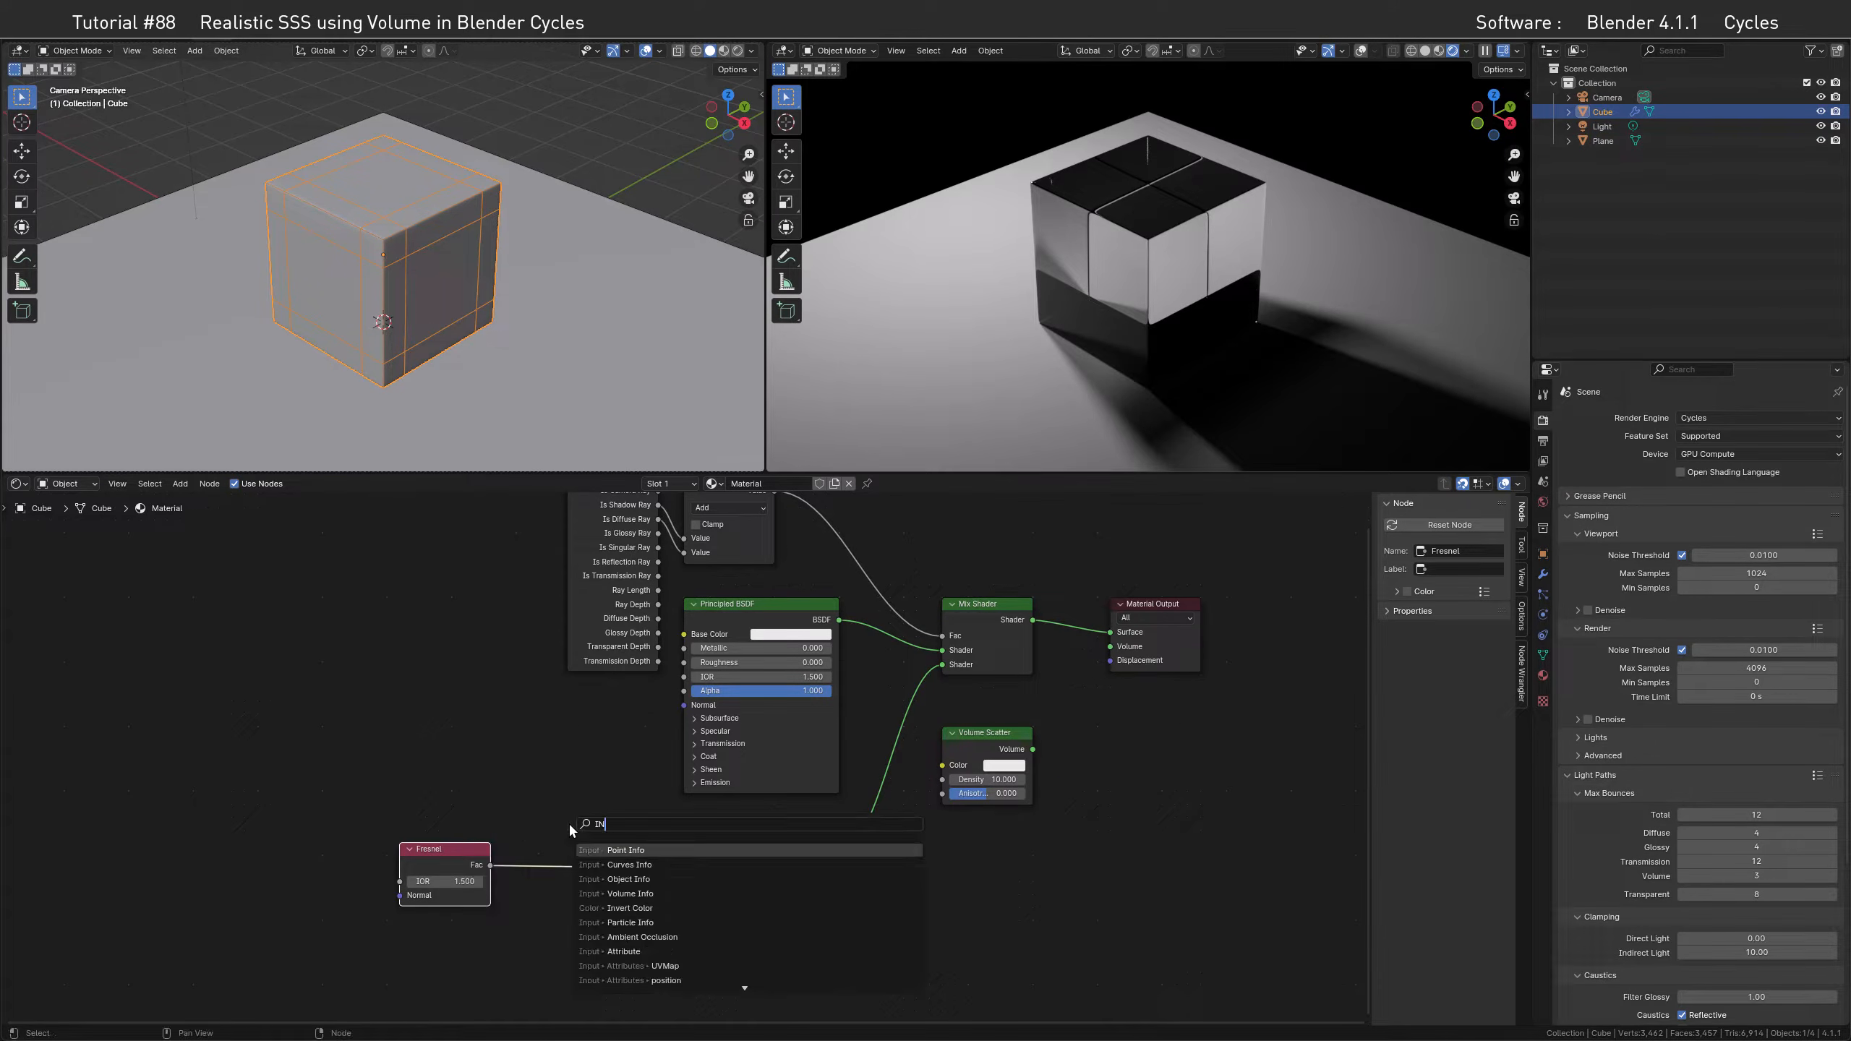
pyautogui.click(626, 855)
pyautogui.click(626, 855)
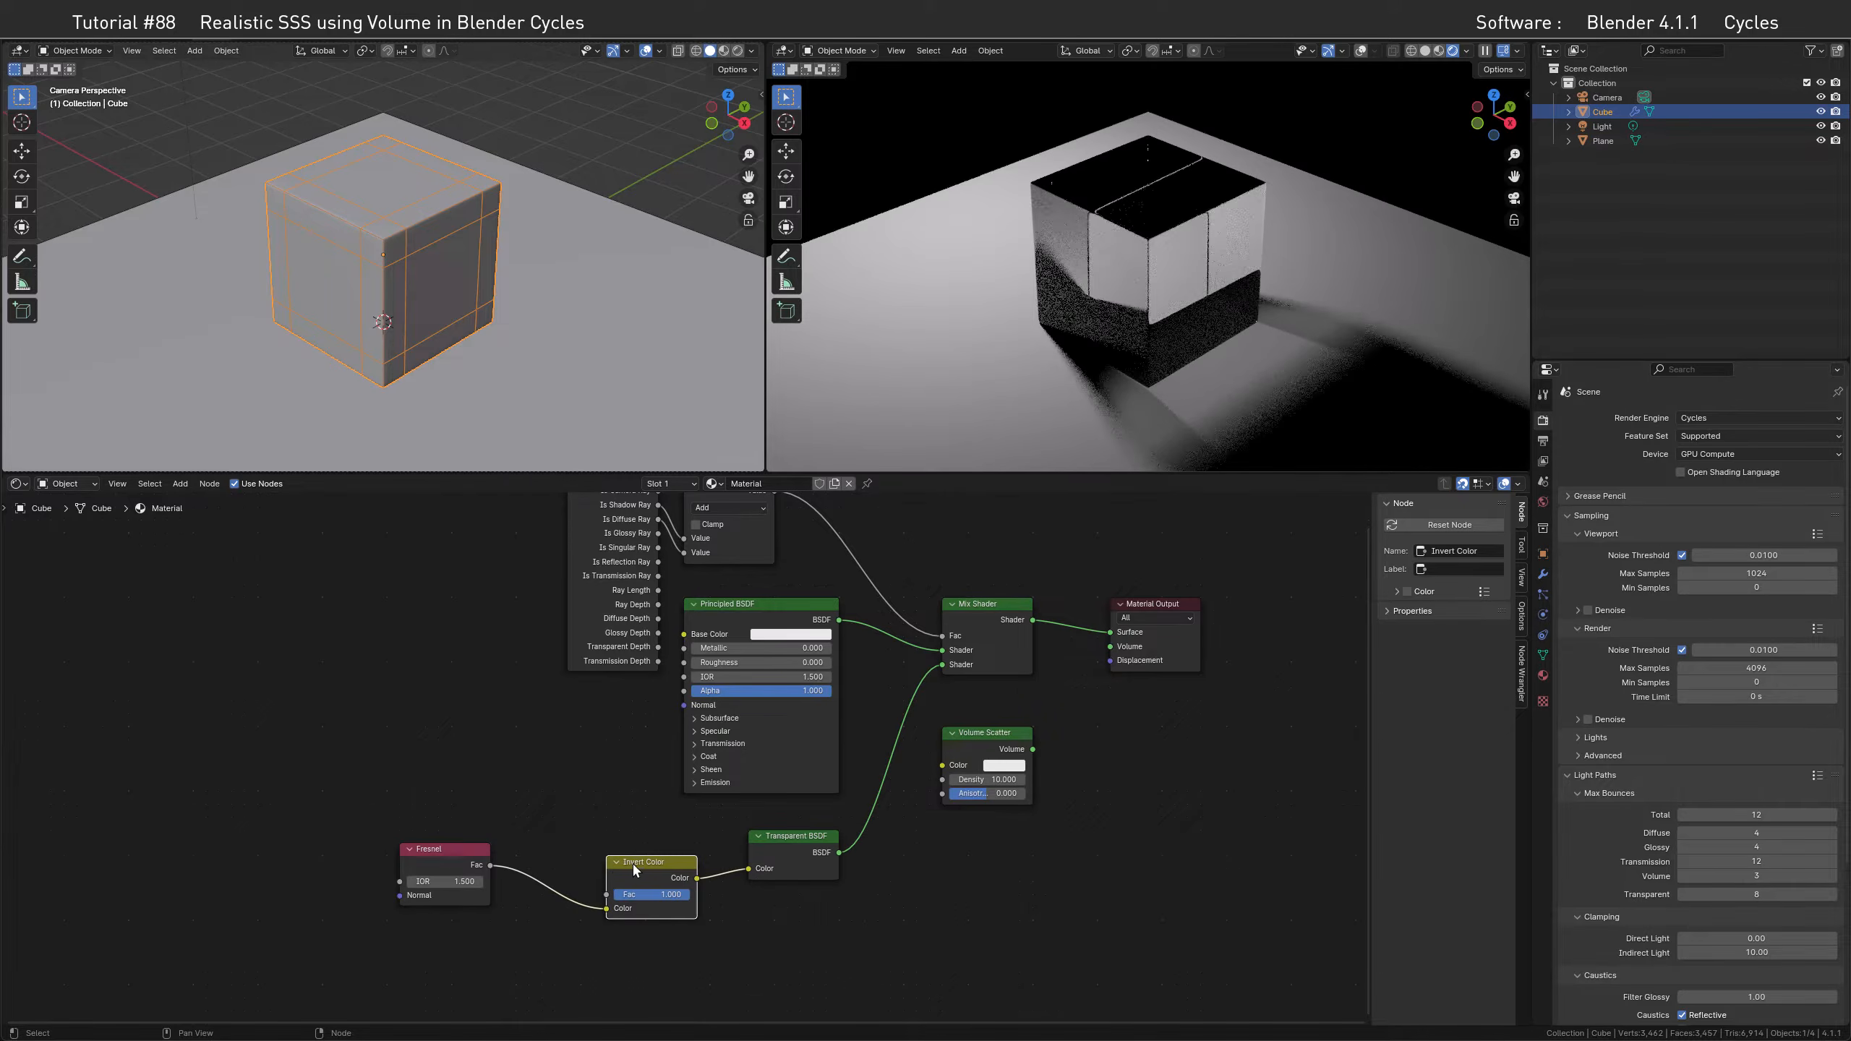
pyautogui.press('g')
pyautogui.click(659, 837)
pyautogui.moveTo(458, 864); pyautogui.dragTo(575, 851)
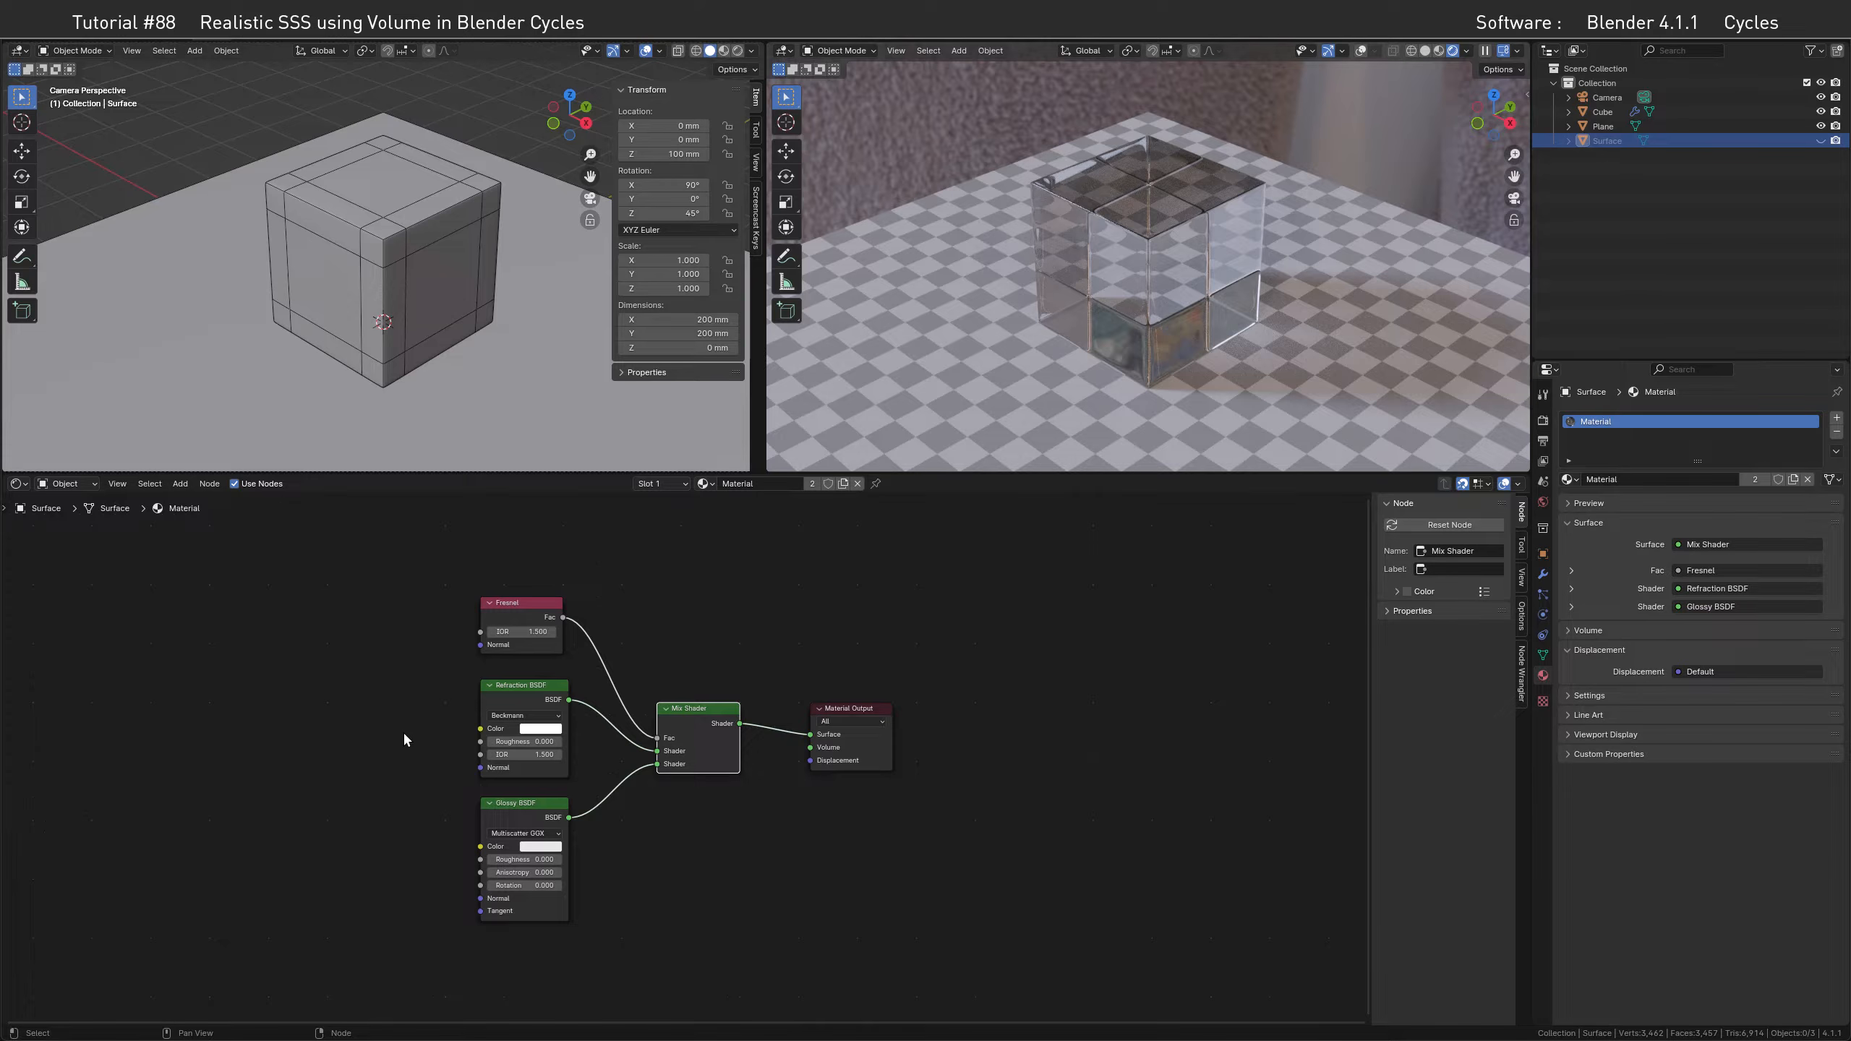
# Preview the glass material's Refraction BSDF and Glossy BSDF separately, and reconnect the Mix Shader to the Material Output
pyautogui.scroll(2, 438, 721)
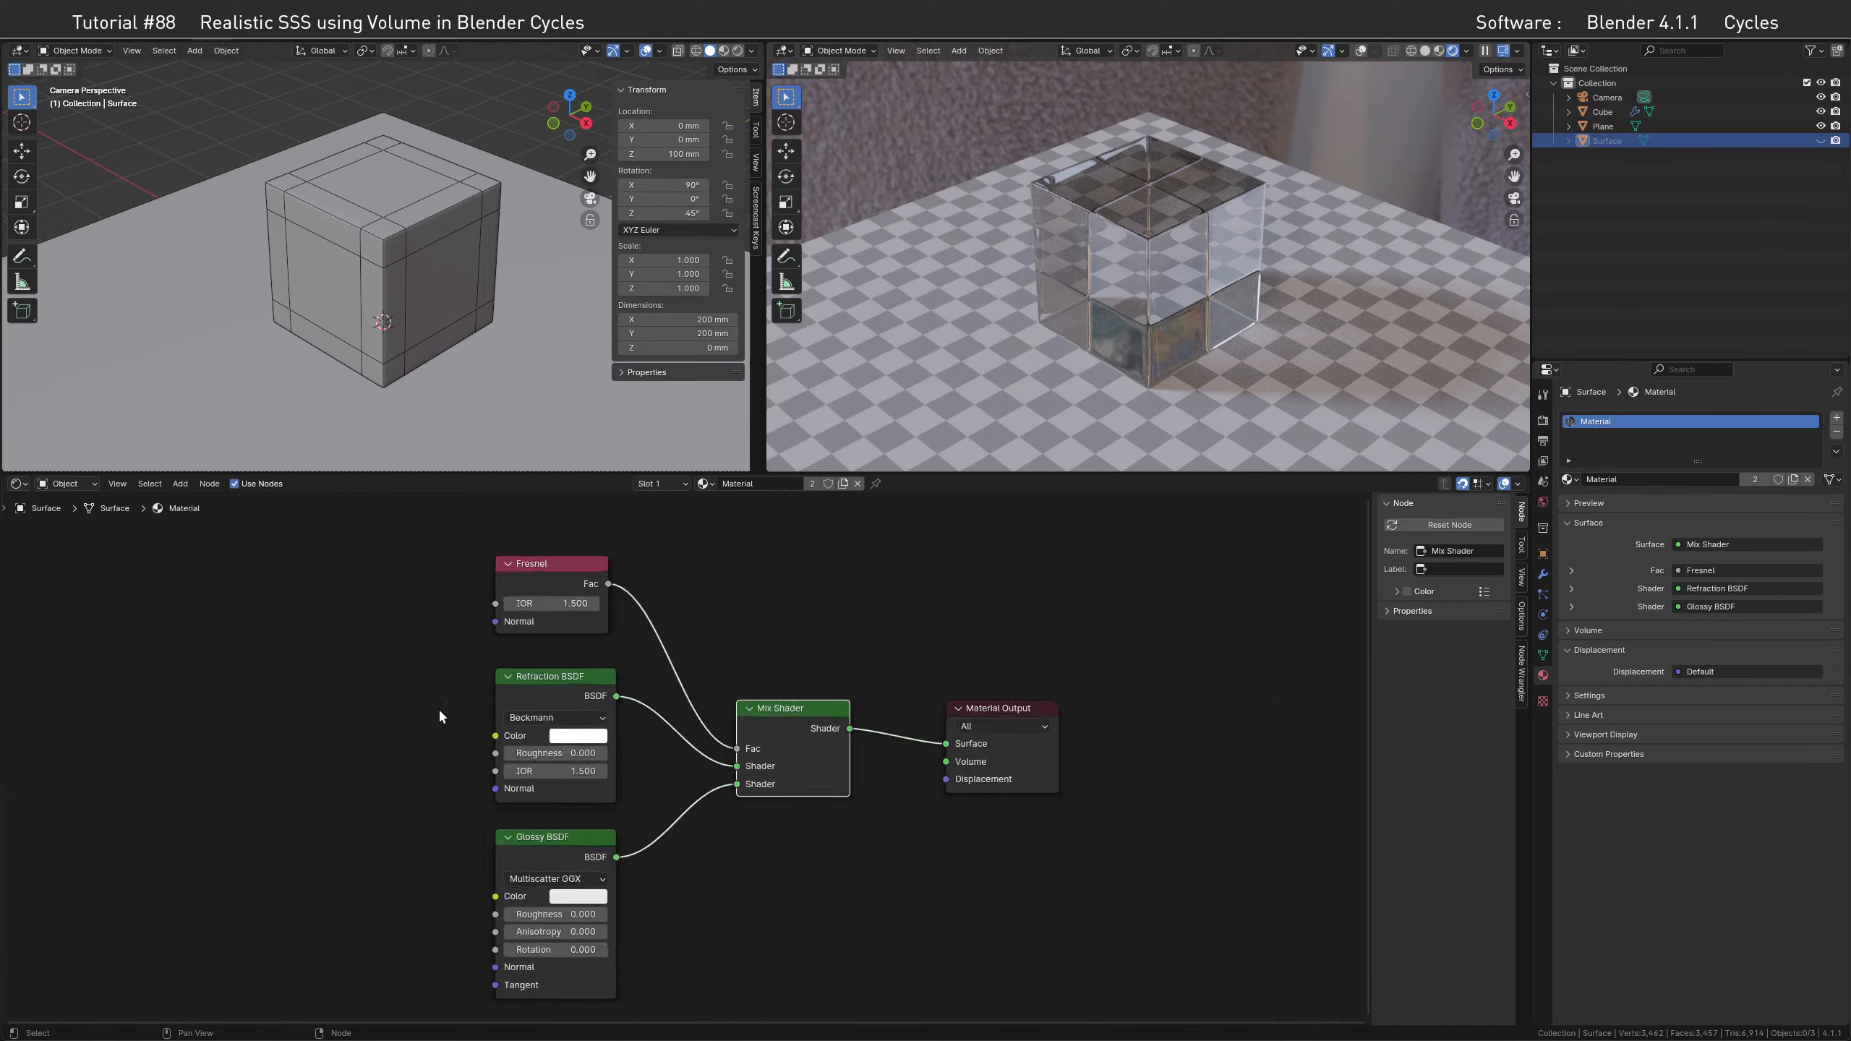
pyautogui.moveTo(434, 742); pyautogui.dragTo(490, 723, button='middle')
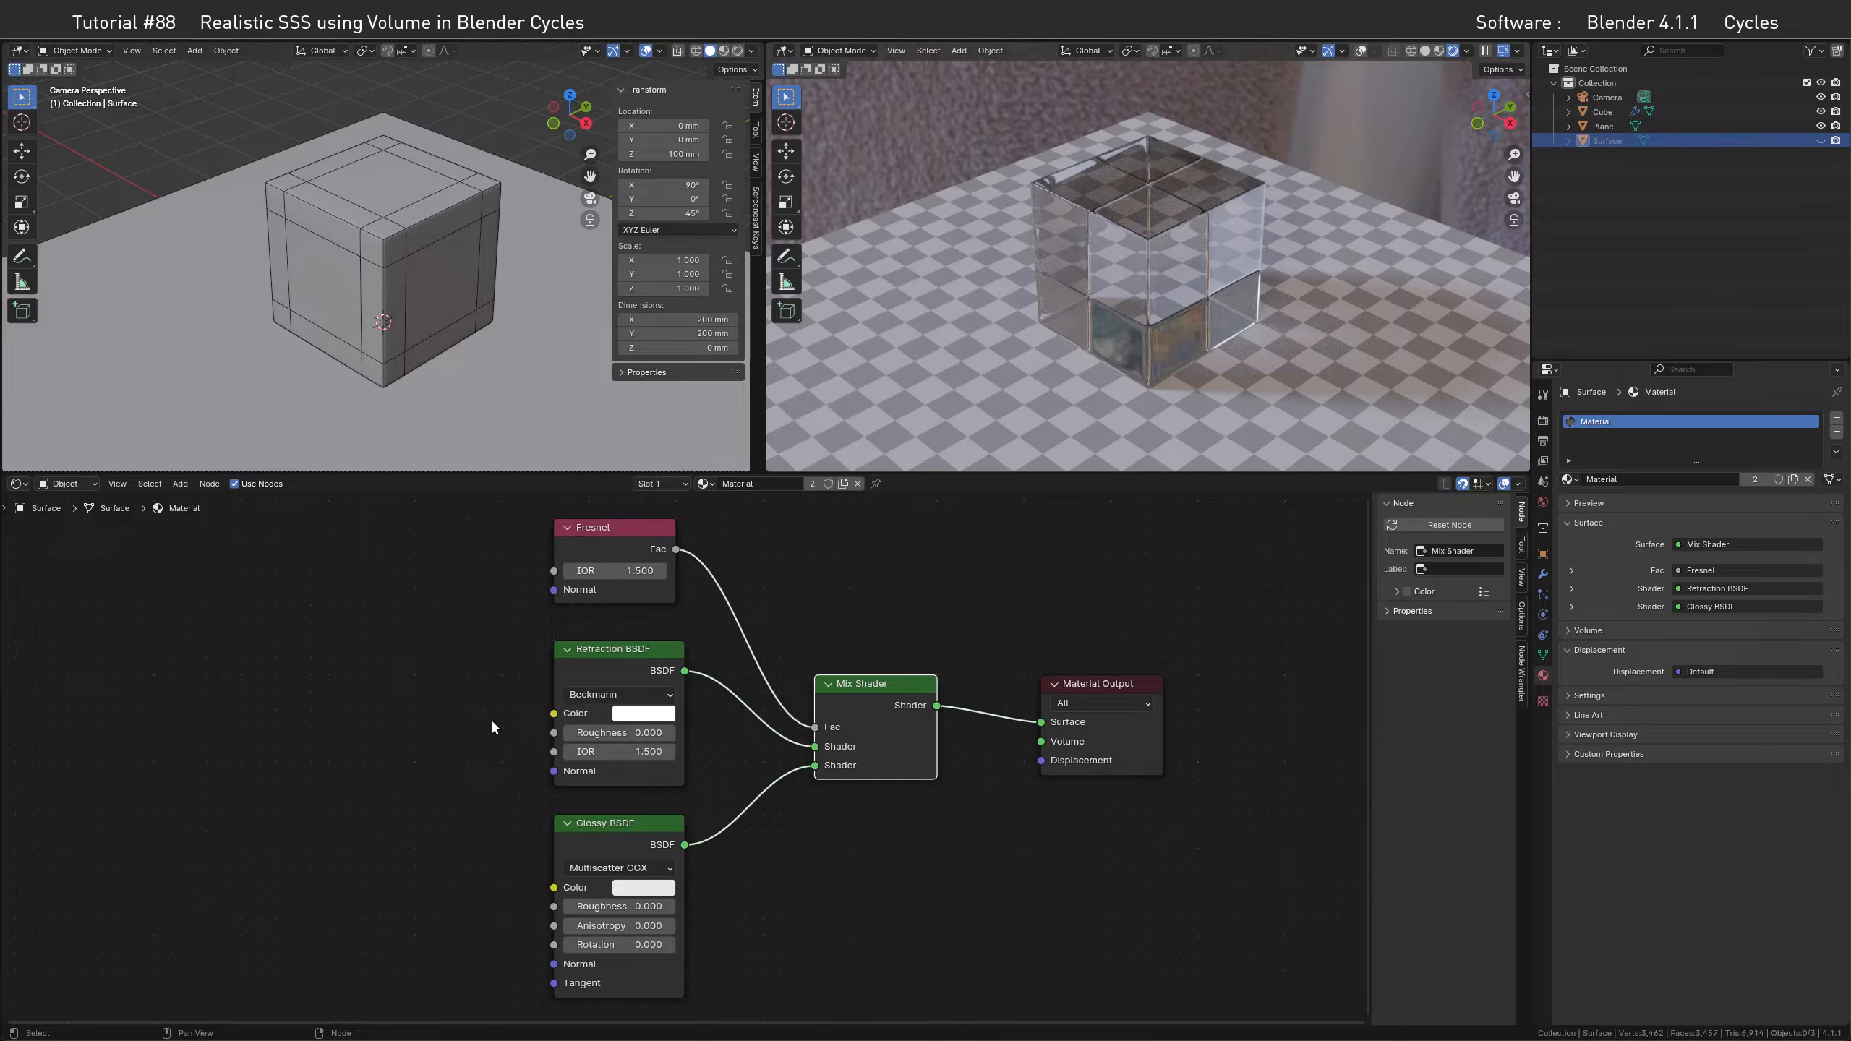
pyautogui.keyDown('ctrl'); pyautogui.keyDown('shift'); pyautogui.click(599, 669); pyautogui.keyUp('shift'); pyautogui.keyUp('ctrl')
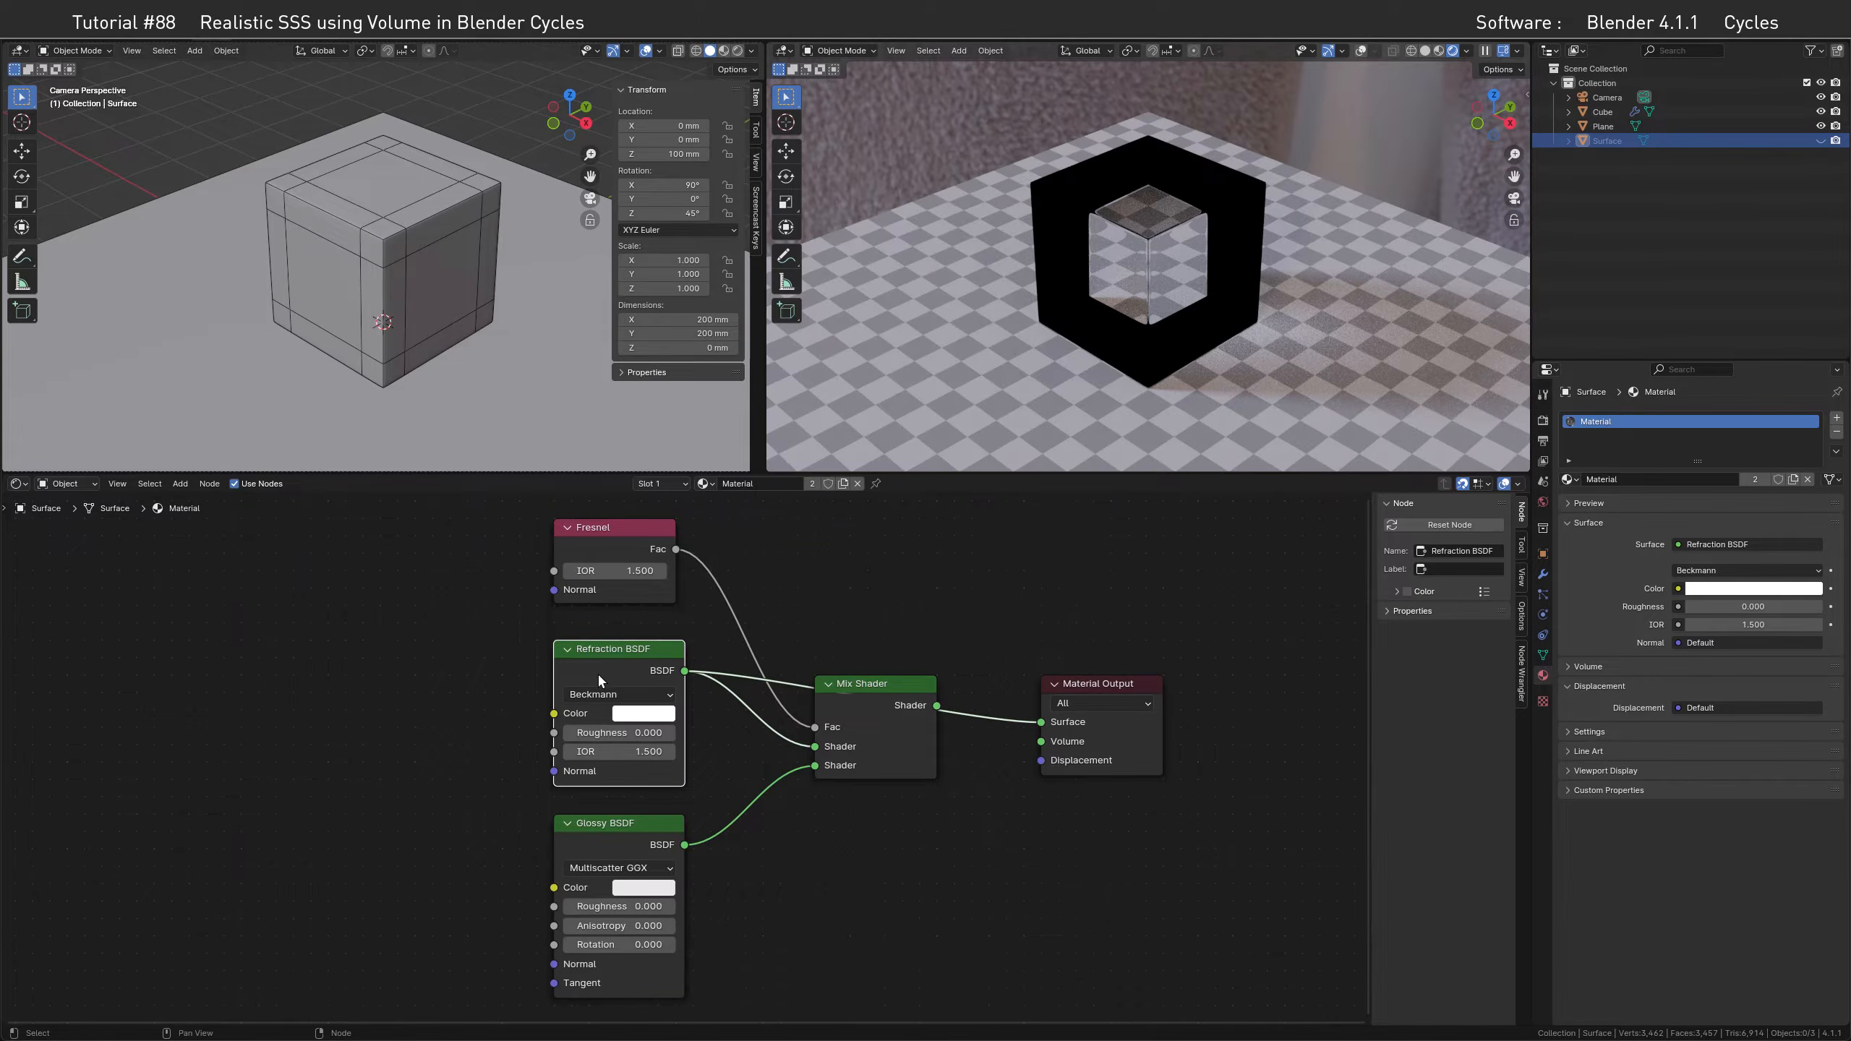
pyautogui.keyDown('ctrl'); pyautogui.keyDown('shift'); pyautogui.click(592, 837); pyautogui.keyUp('shift'); pyautogui.keyUp('ctrl')
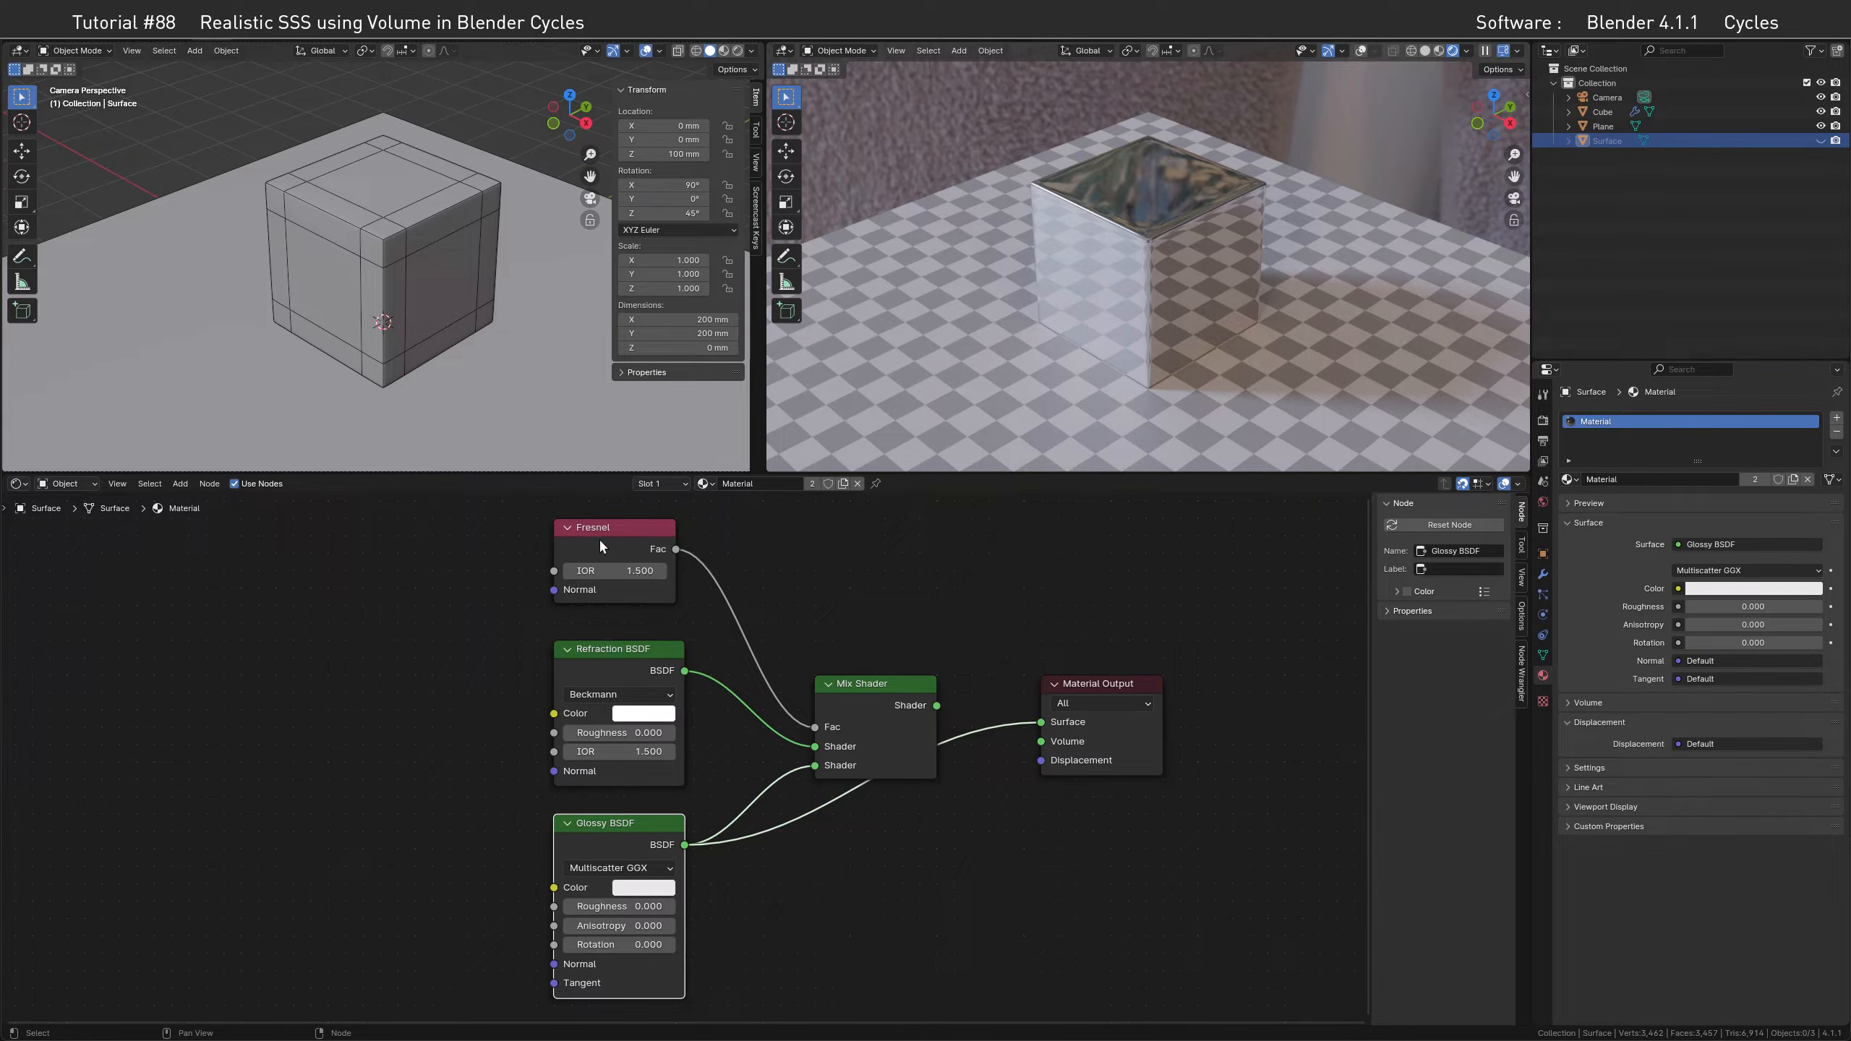
pyautogui.keyDown('ctrl'); pyautogui.keyDown('shift'); pyautogui.click(897, 689); pyautogui.keyUp('shift'); pyautogui.keyUp('ctrl')
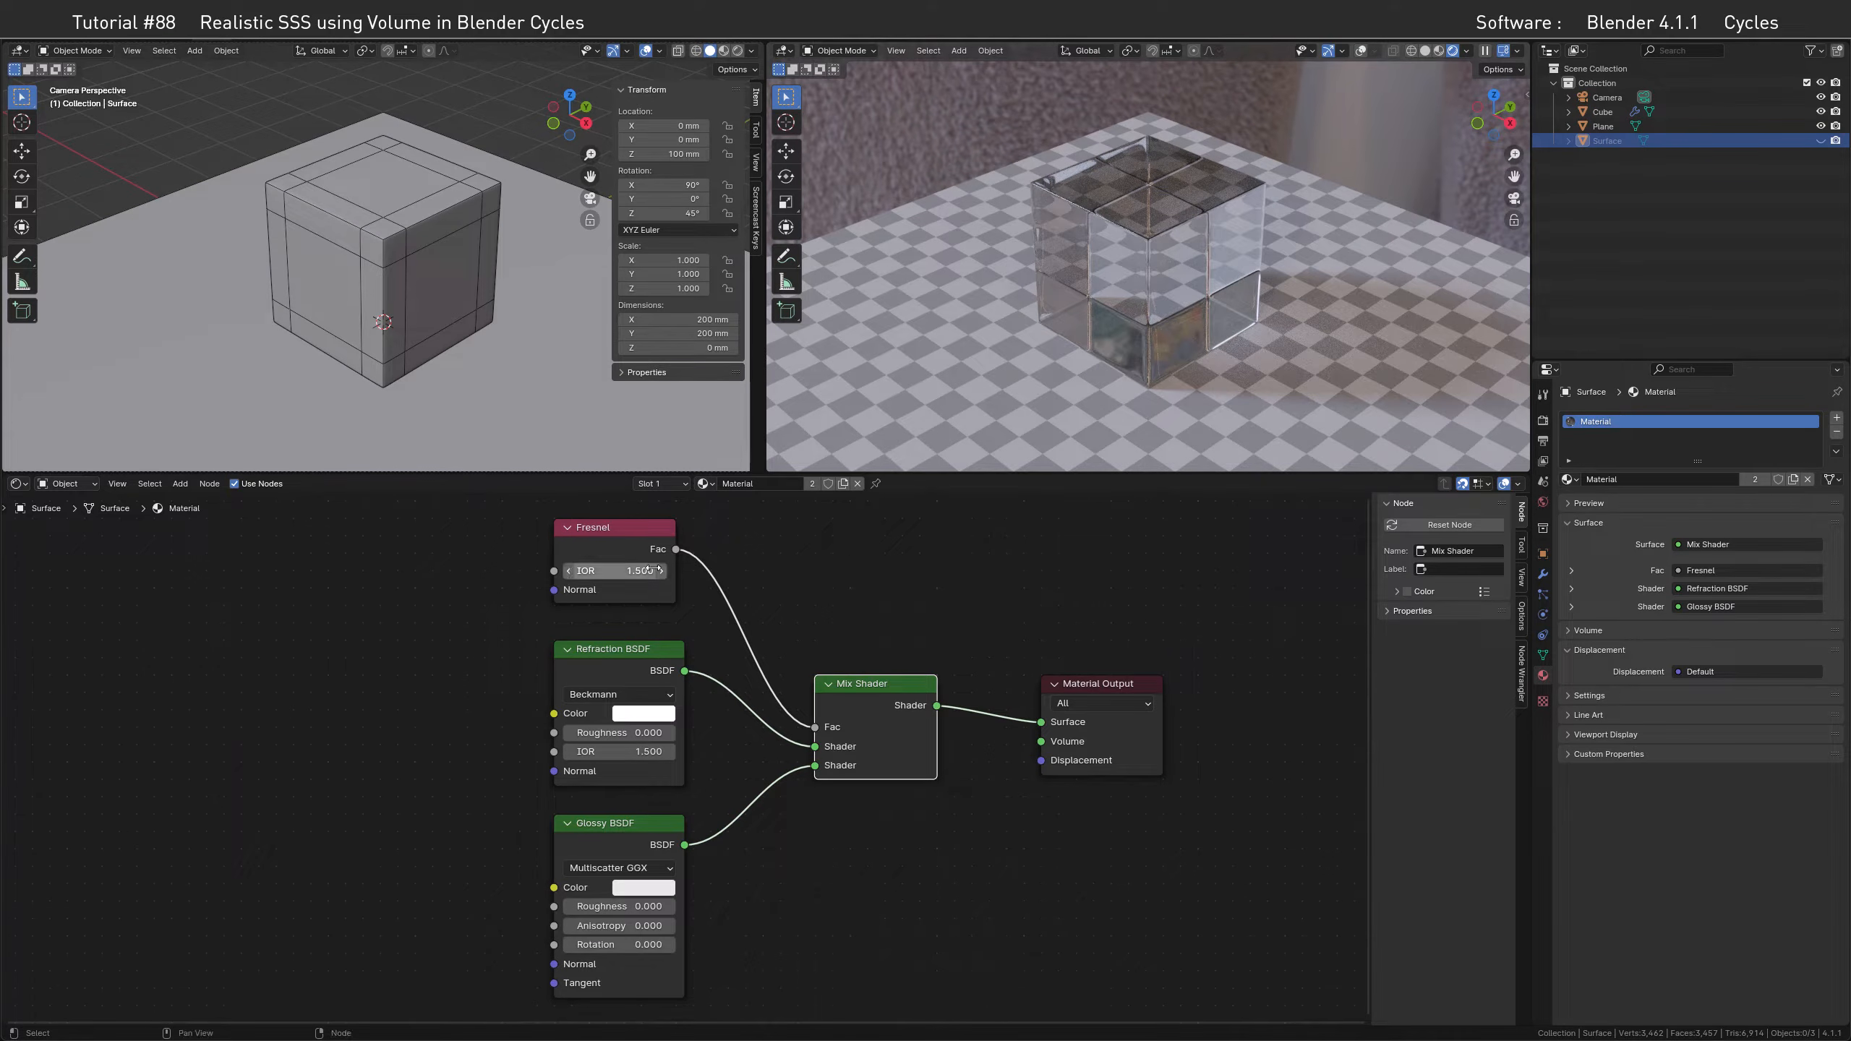
# Test a different IOR on the glass material's Fresnel node and set it back to 1.5
pyautogui.moveTo(615, 571); pyautogui.dragTo(611, 572)
pyautogui.click(615, 571)
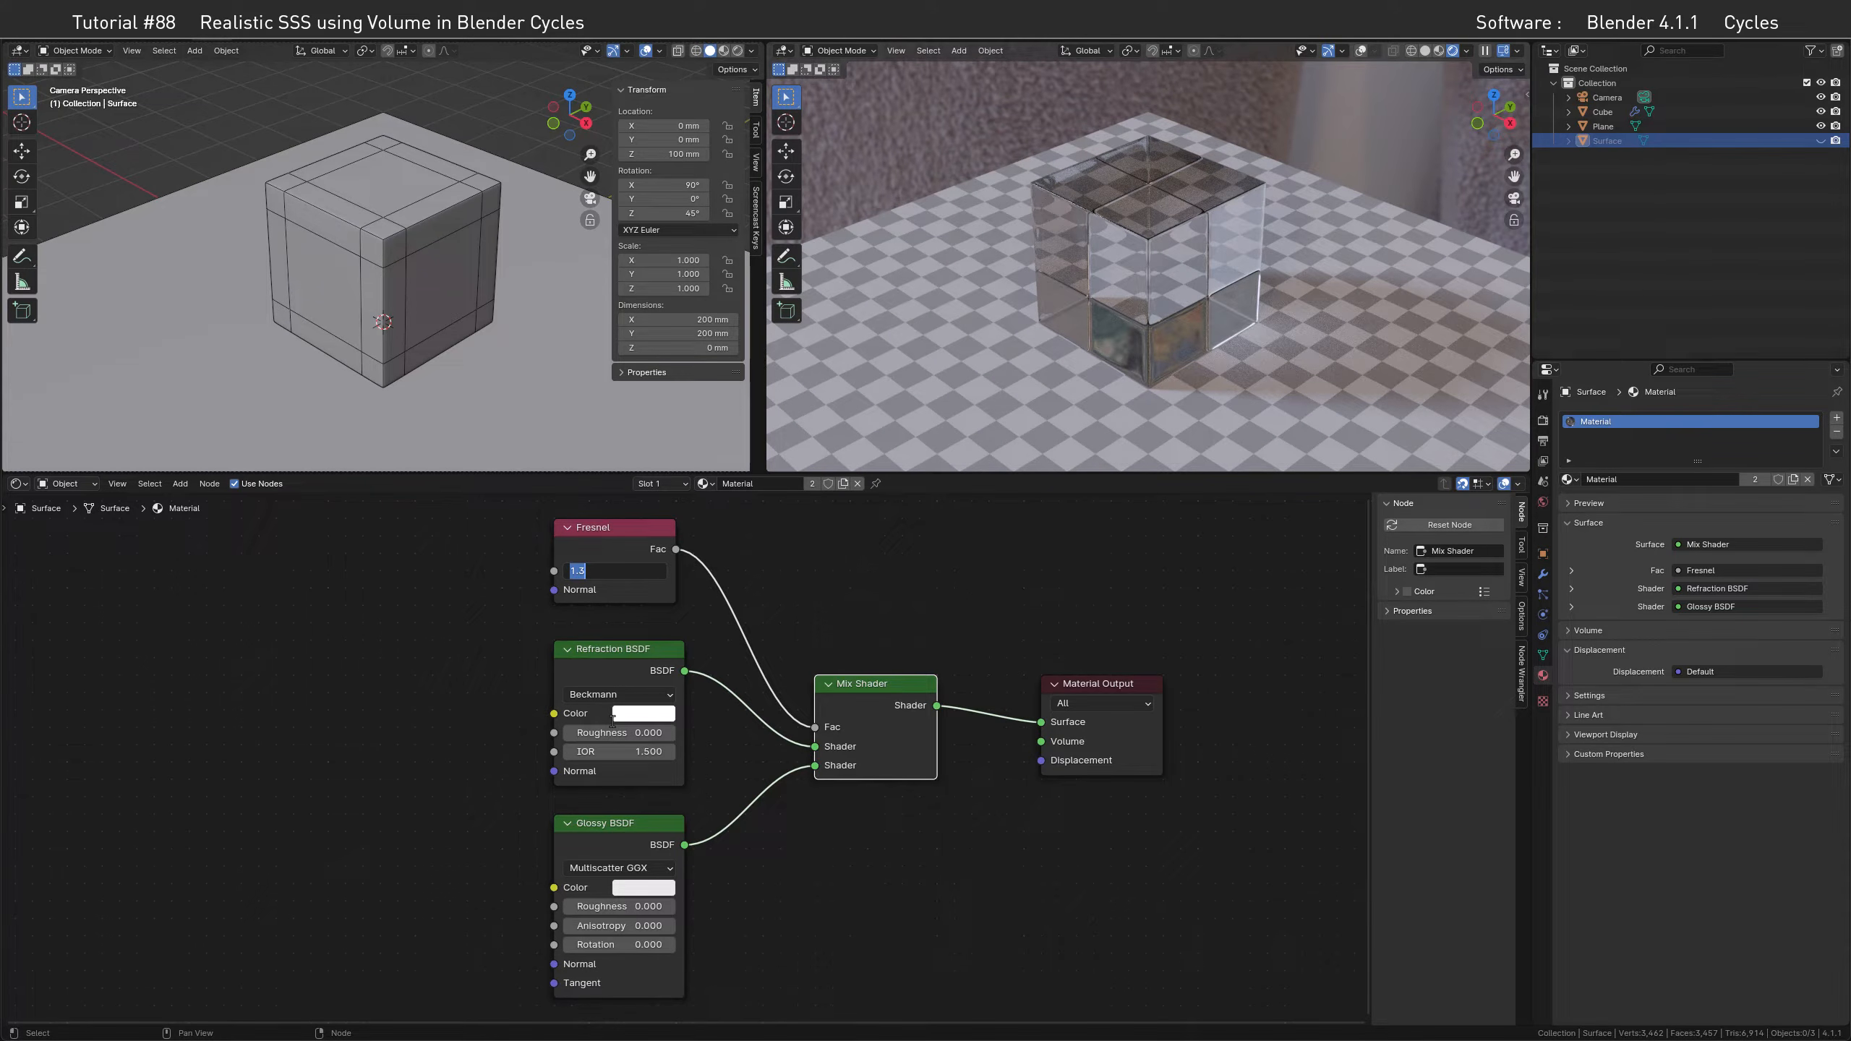
pyautogui.write('1.5')
pyautogui.press('Return')
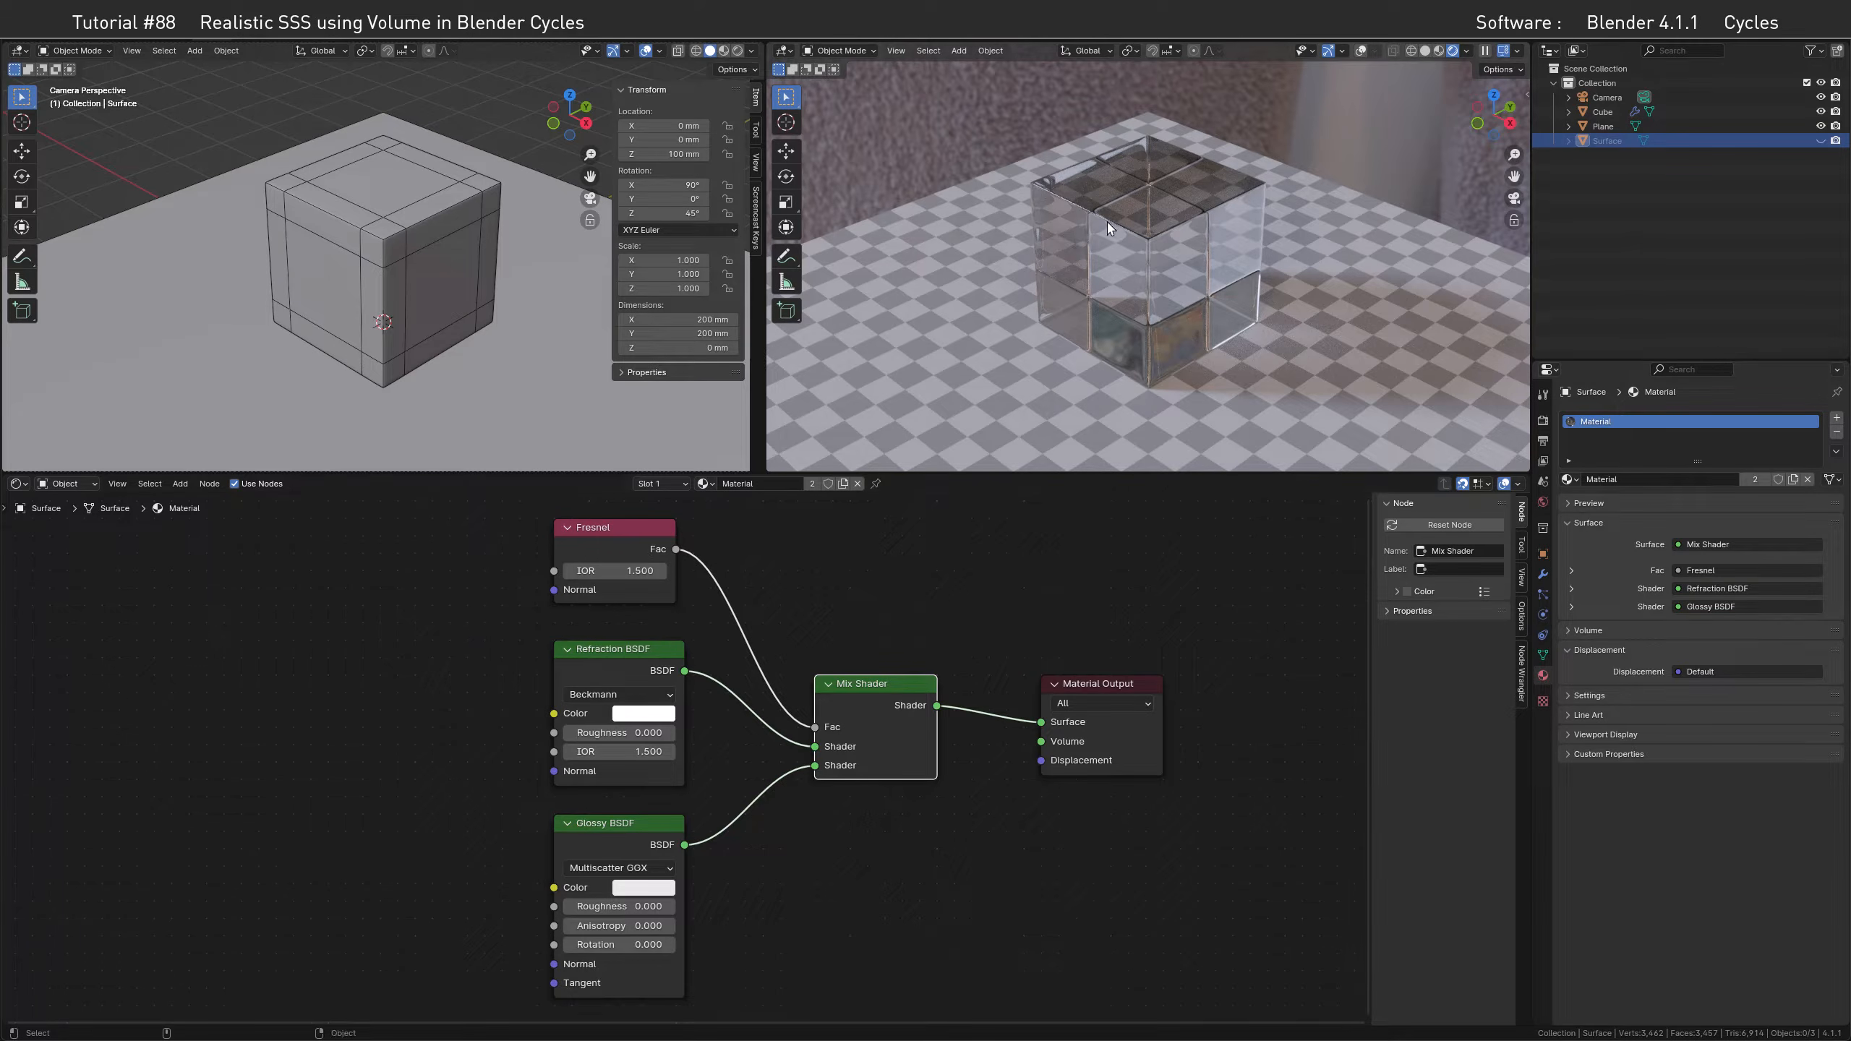
# Hide the cube, rotate the visible Surface plane to 52° on Z, and enable the Face Orientation overlay
pyautogui.click(1821, 112)
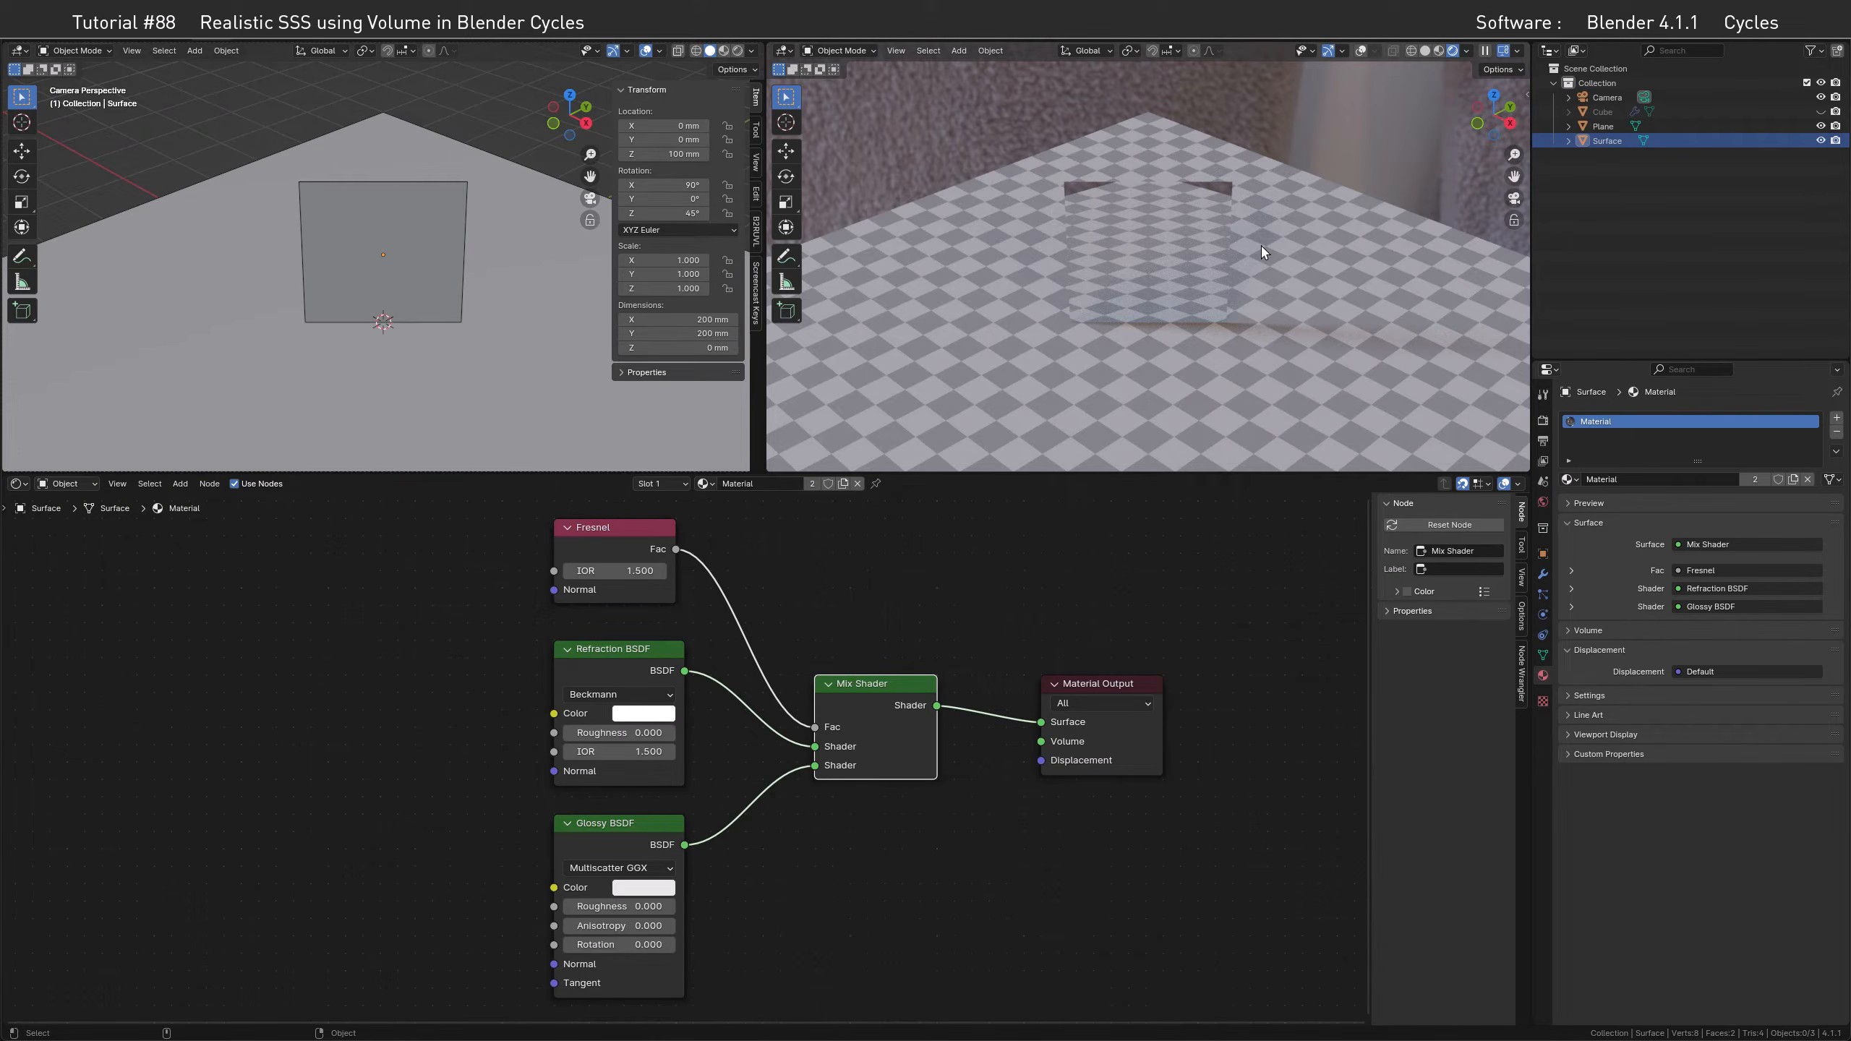
pyautogui.moveTo(677, 213)
pyautogui.mouseDown()
pyautogui.moveTo(655, 212)
pyautogui.moveTo(681, 214)
pyautogui.mouseUp()
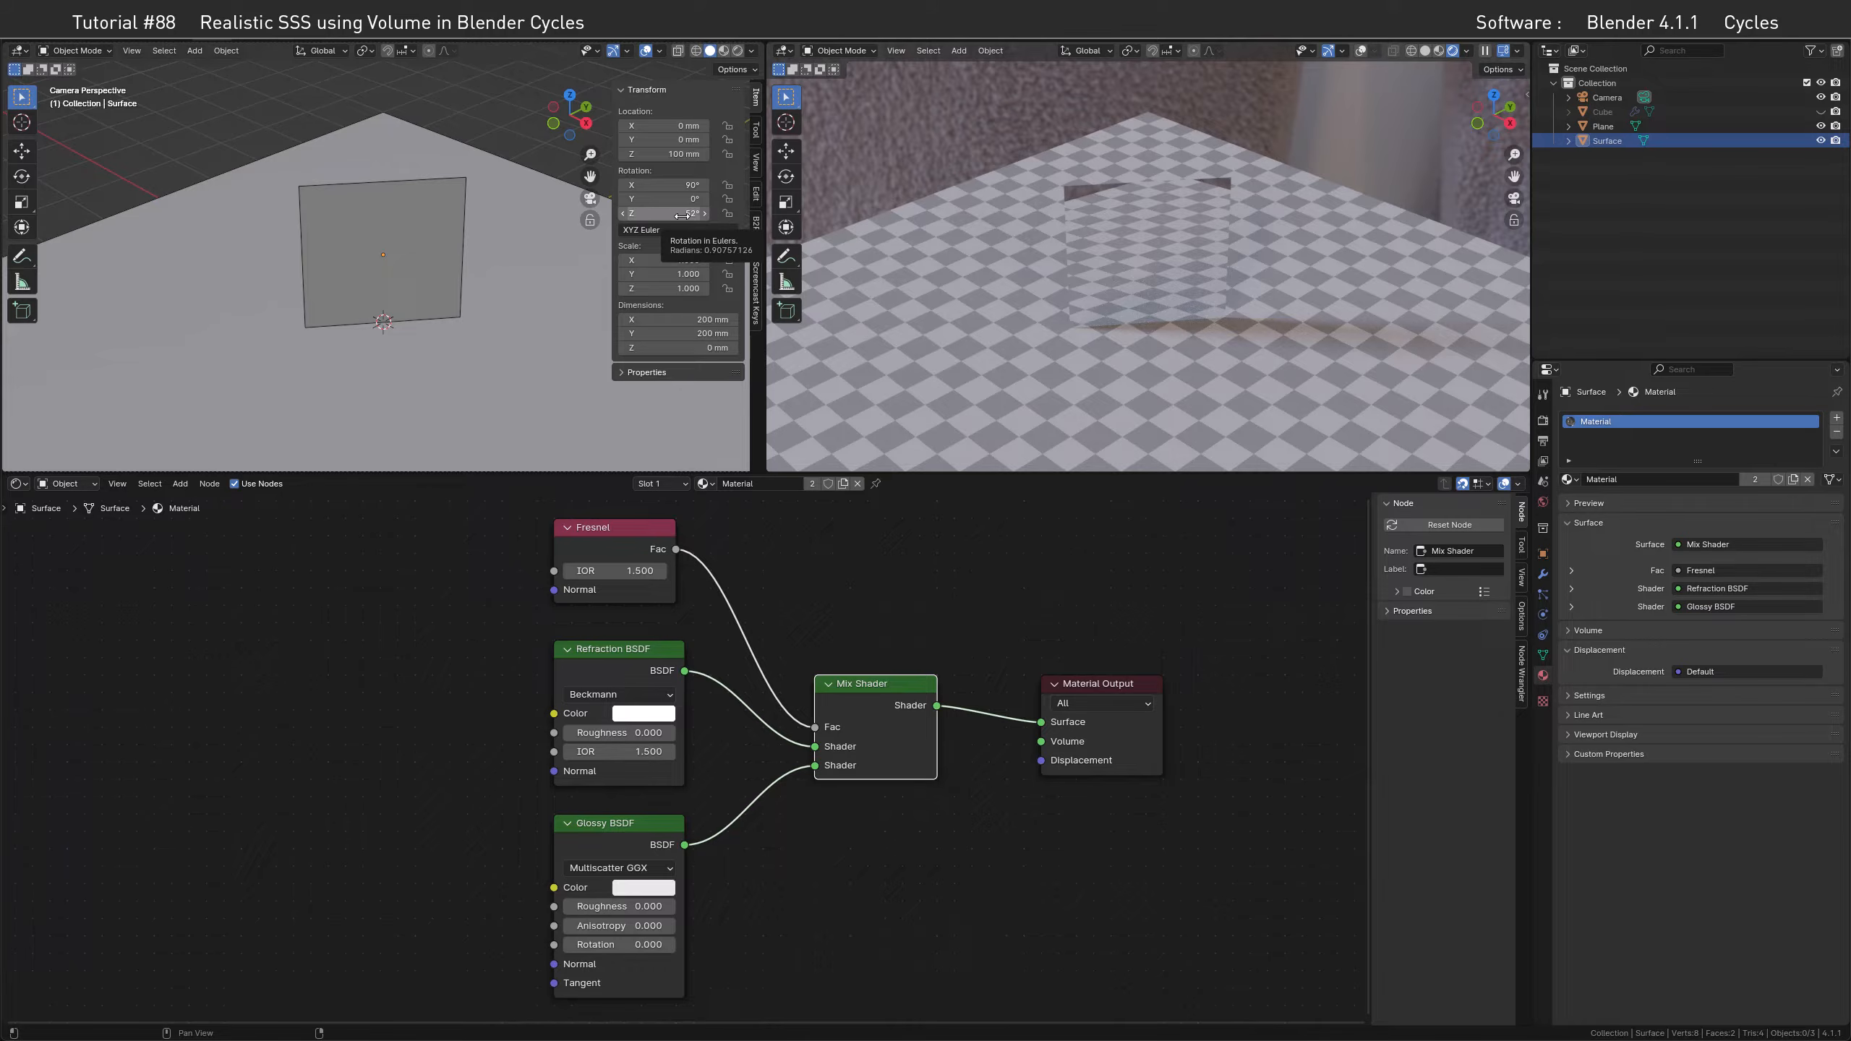
pyautogui.click(659, 50)
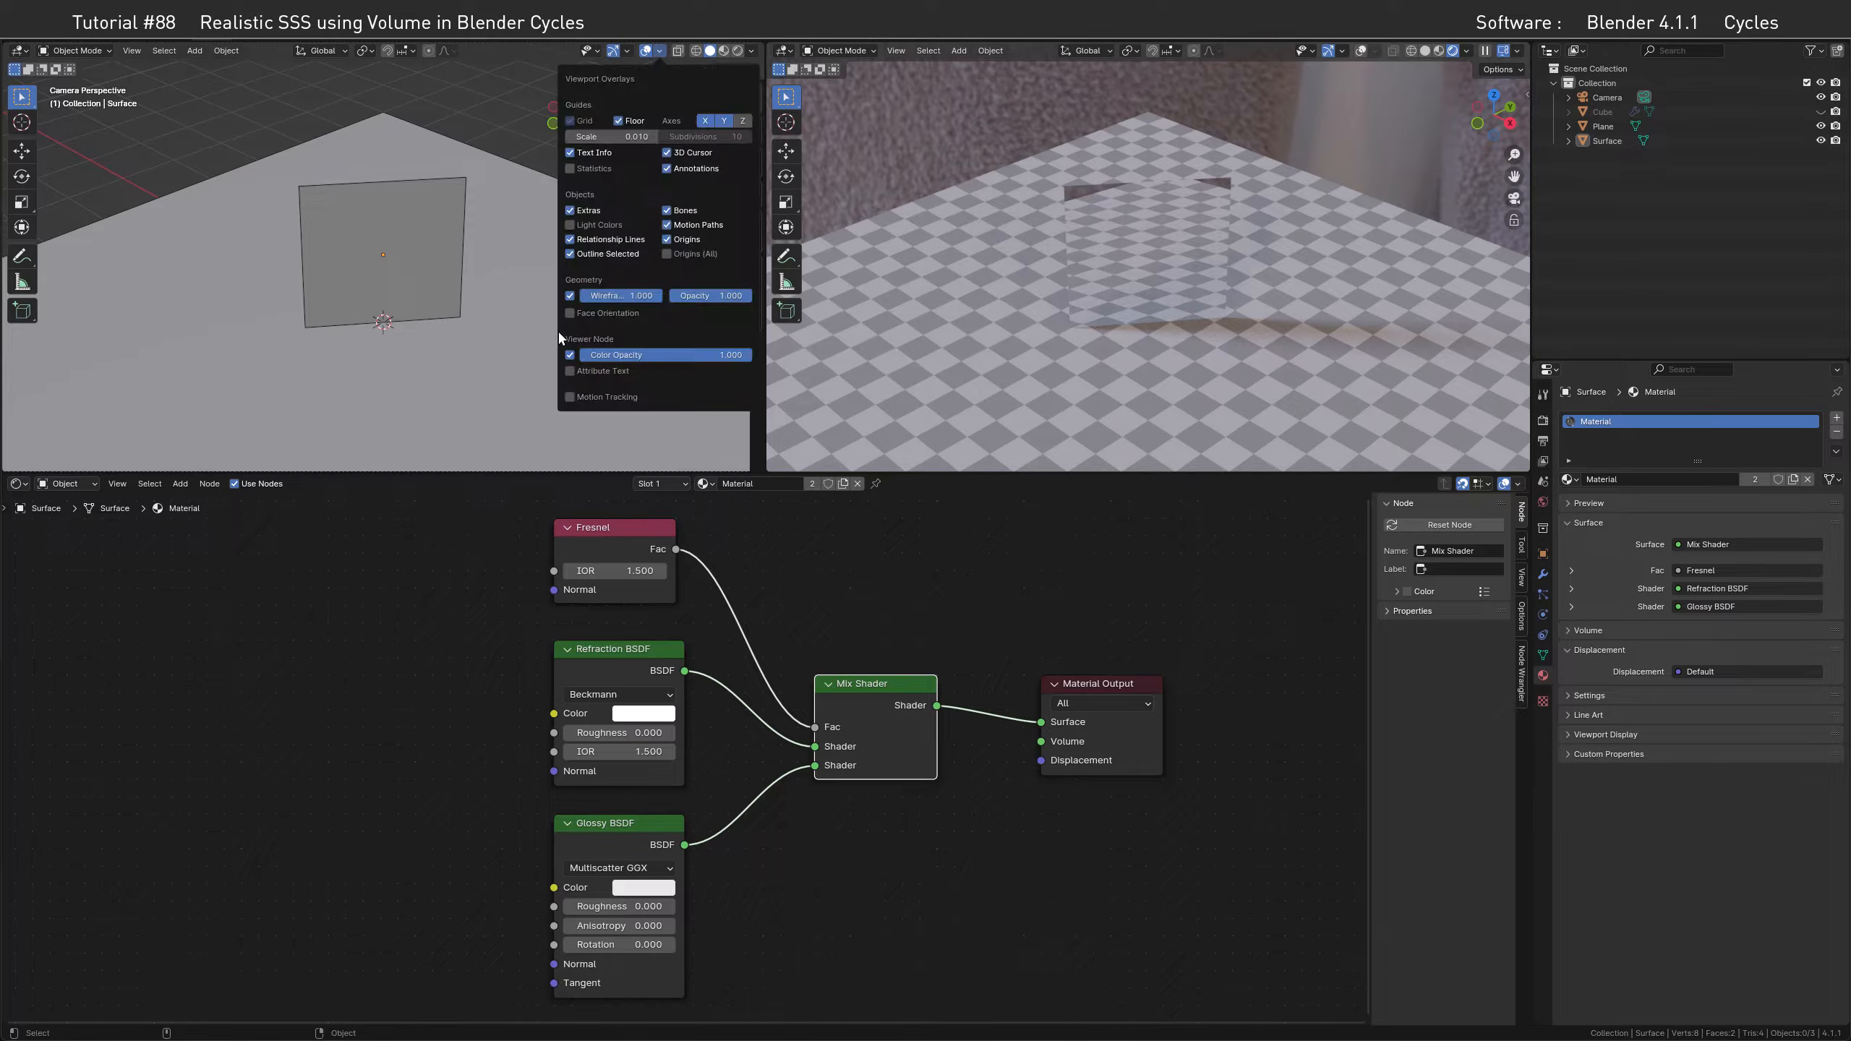
pyautogui.click(570, 314)
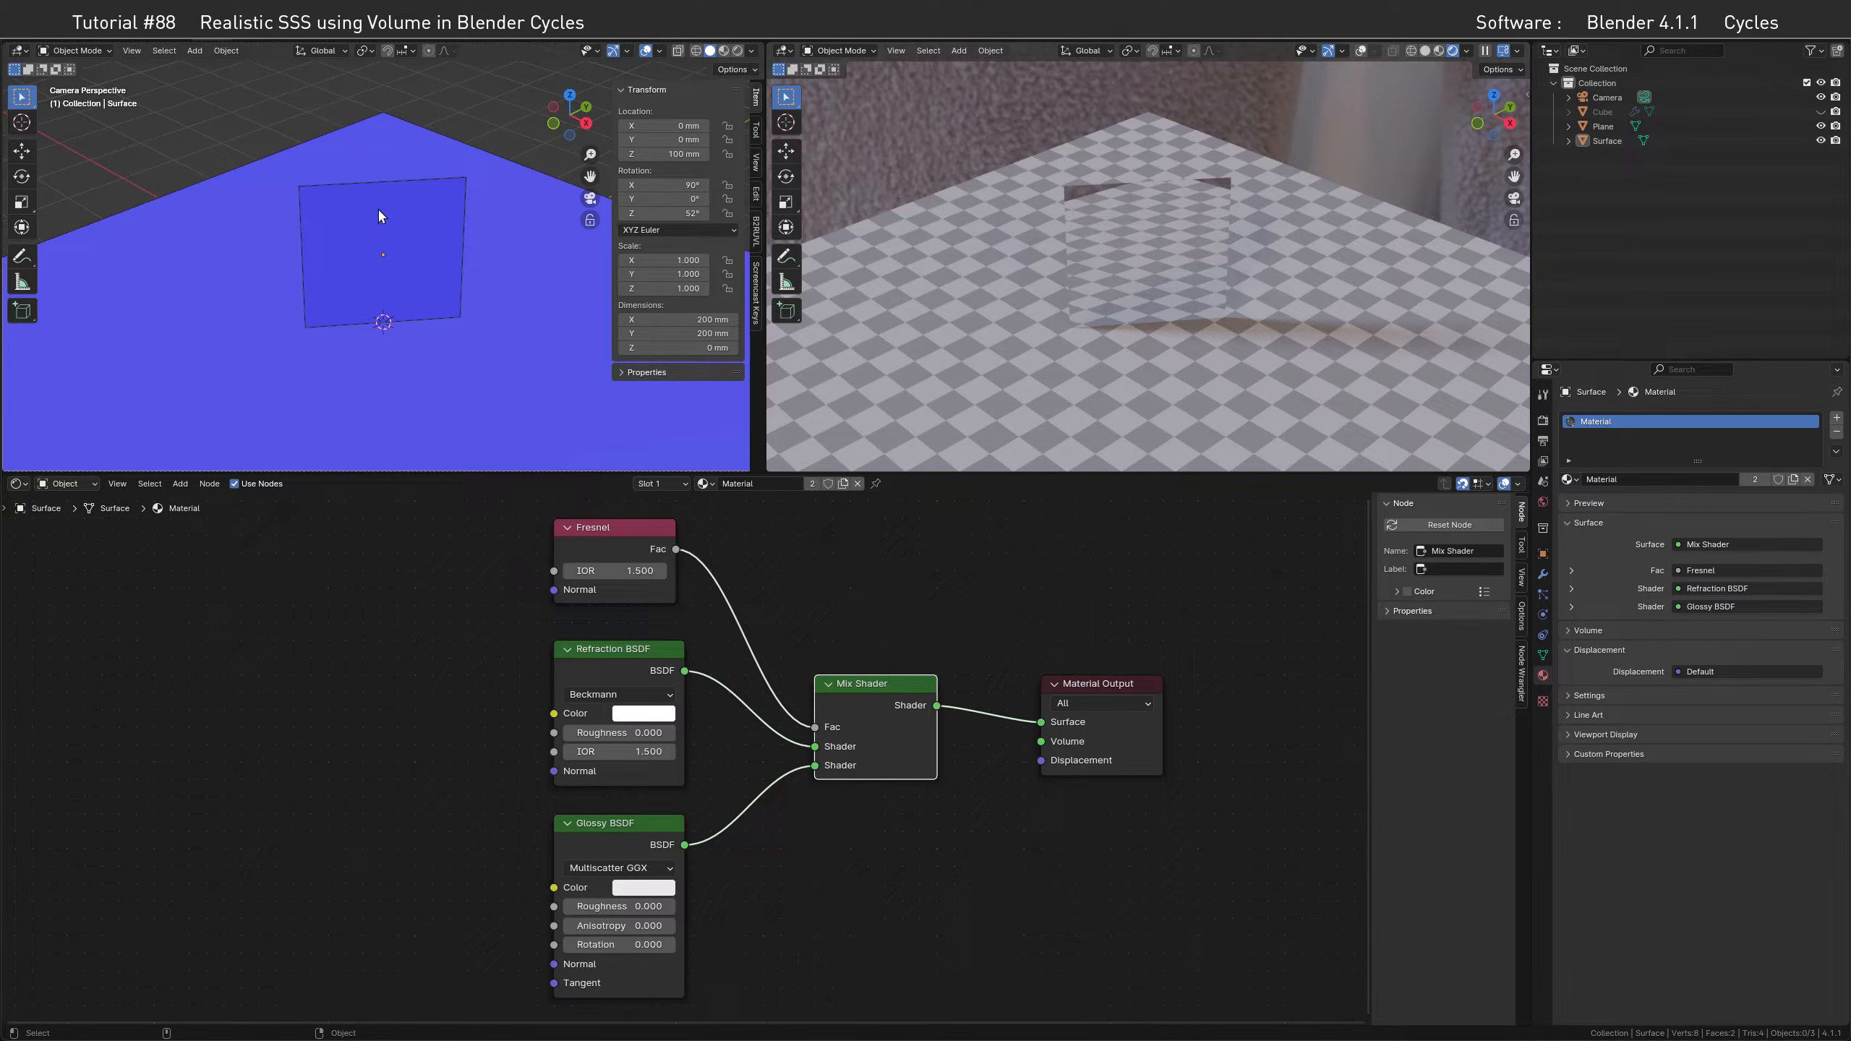
# Rotate the Surface plane around Z to show its back face, and preview the Fresnel node's output on it at different angles
pyautogui.moveTo(663, 212); pyautogui.dragTo(873, 212)
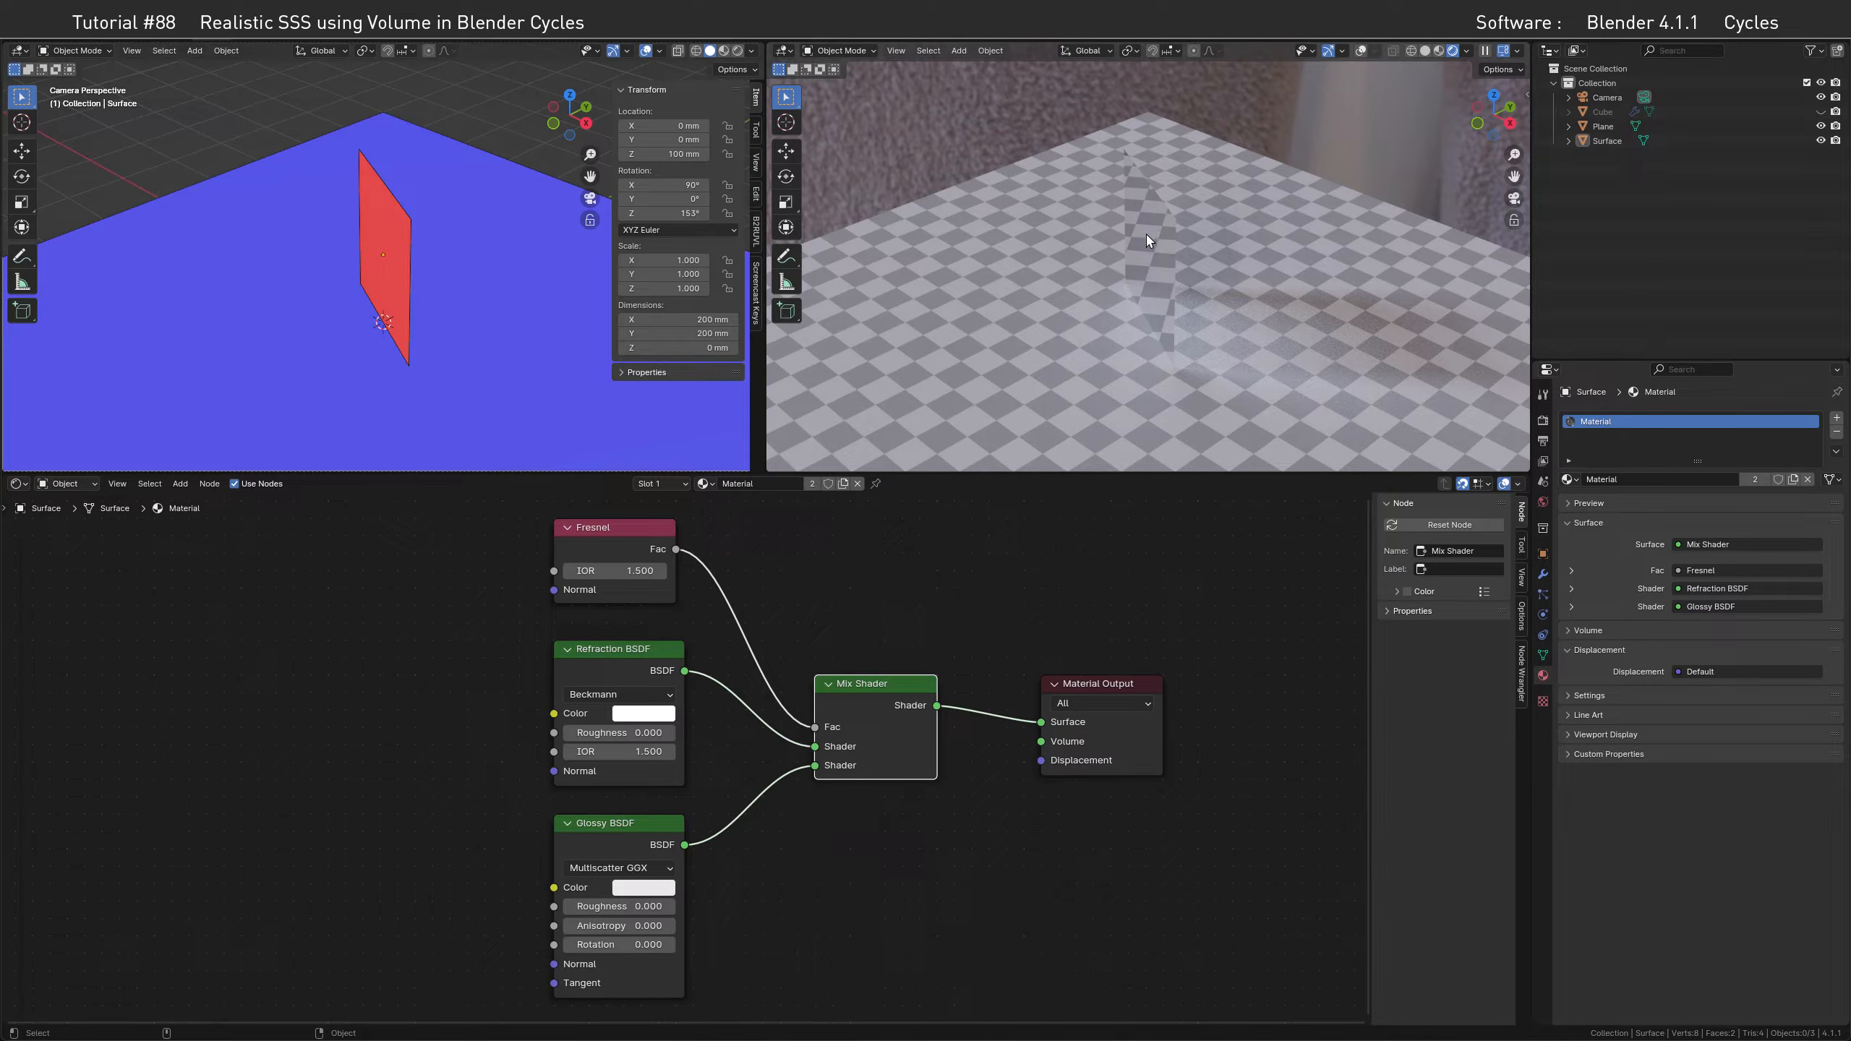
pyautogui.moveTo(681, 212); pyautogui.dragTo(764, 213)
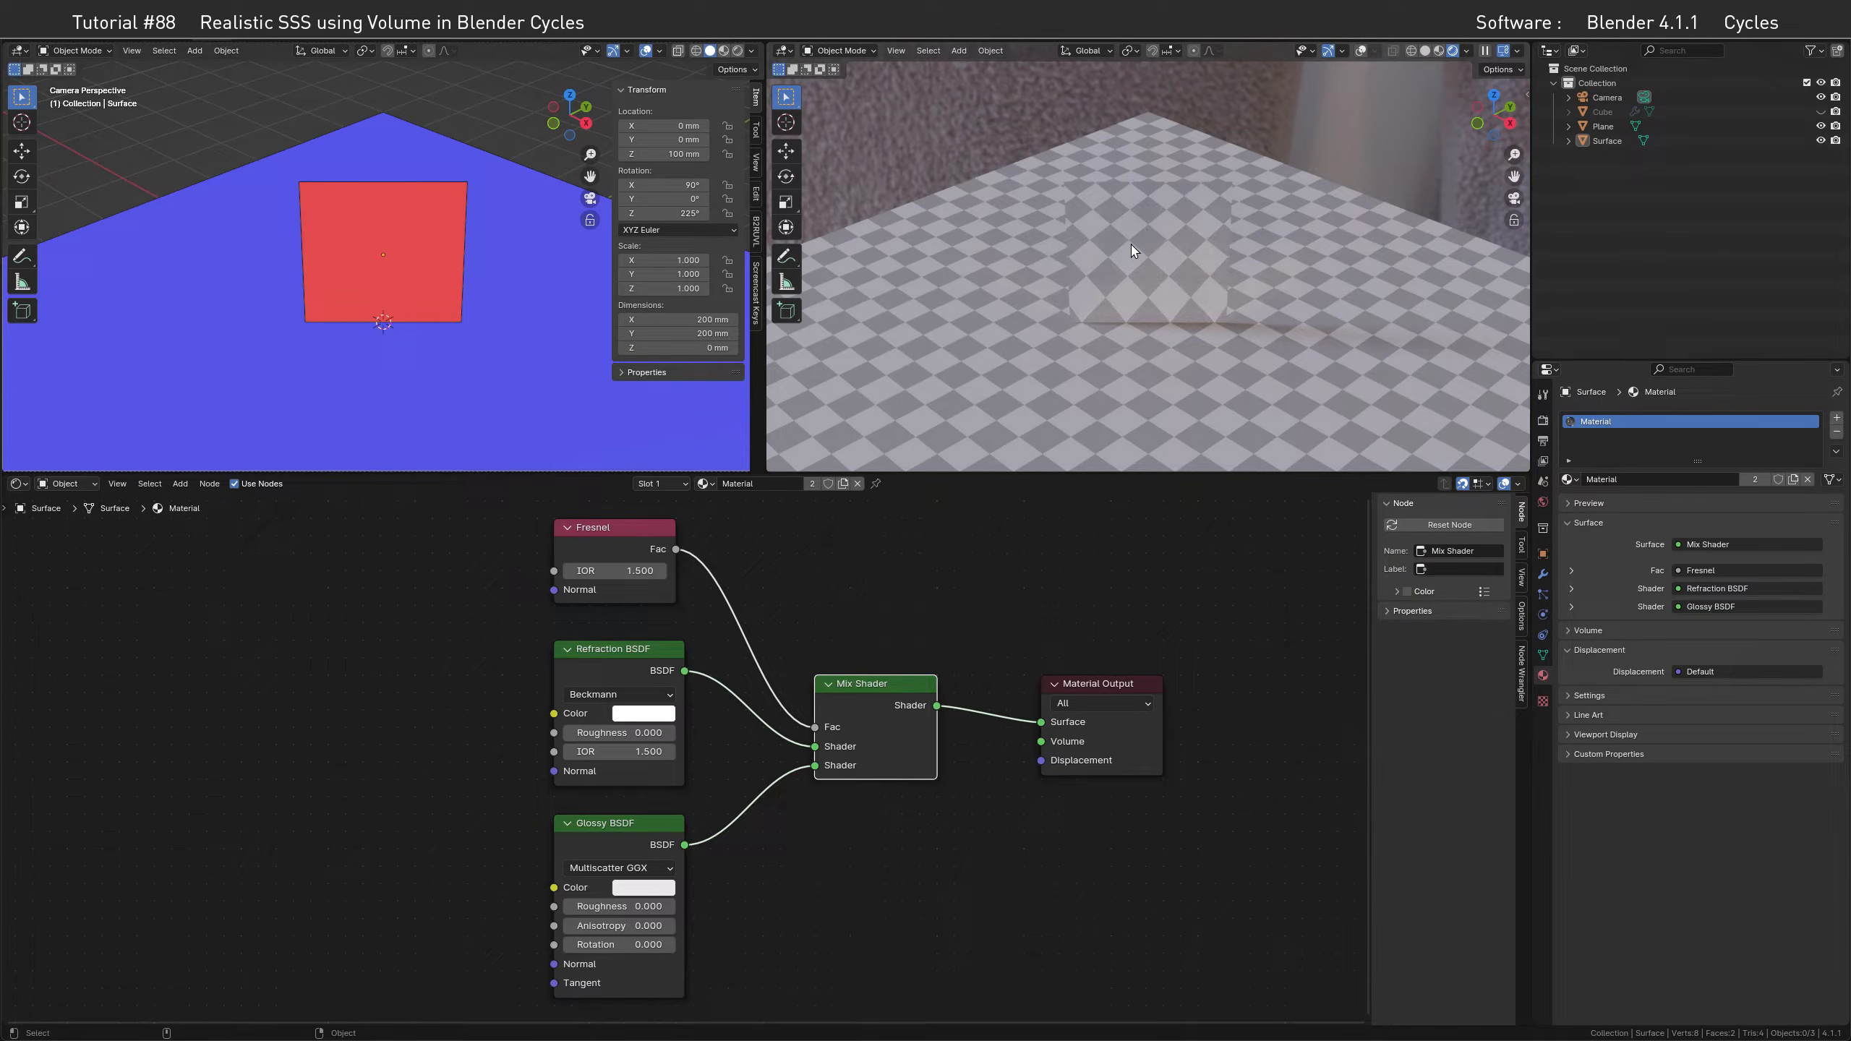
pyautogui.keyDown('ctrl'); pyautogui.keyDown('shift'); pyautogui.click(608, 526); pyautogui.keyUp('shift'); pyautogui.keyUp('ctrl')
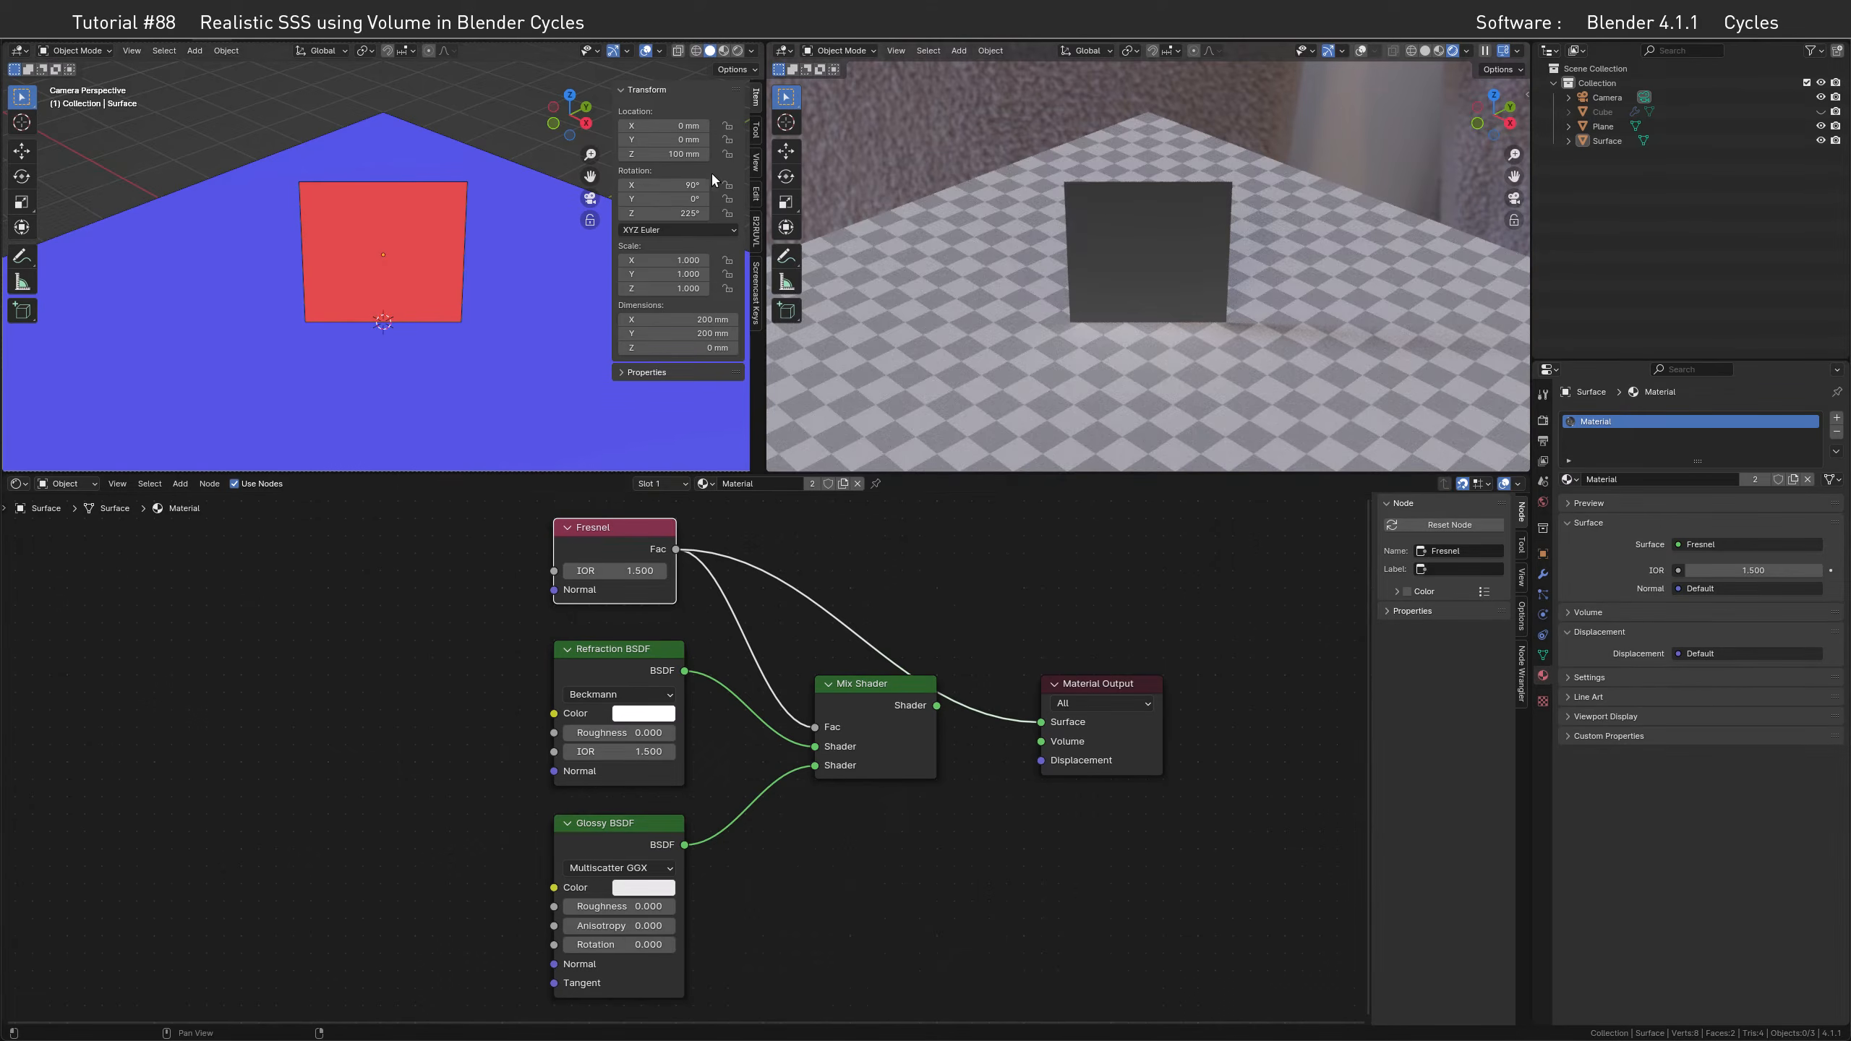
pyautogui.moveTo(691, 213); pyautogui.dragTo(664, 212)
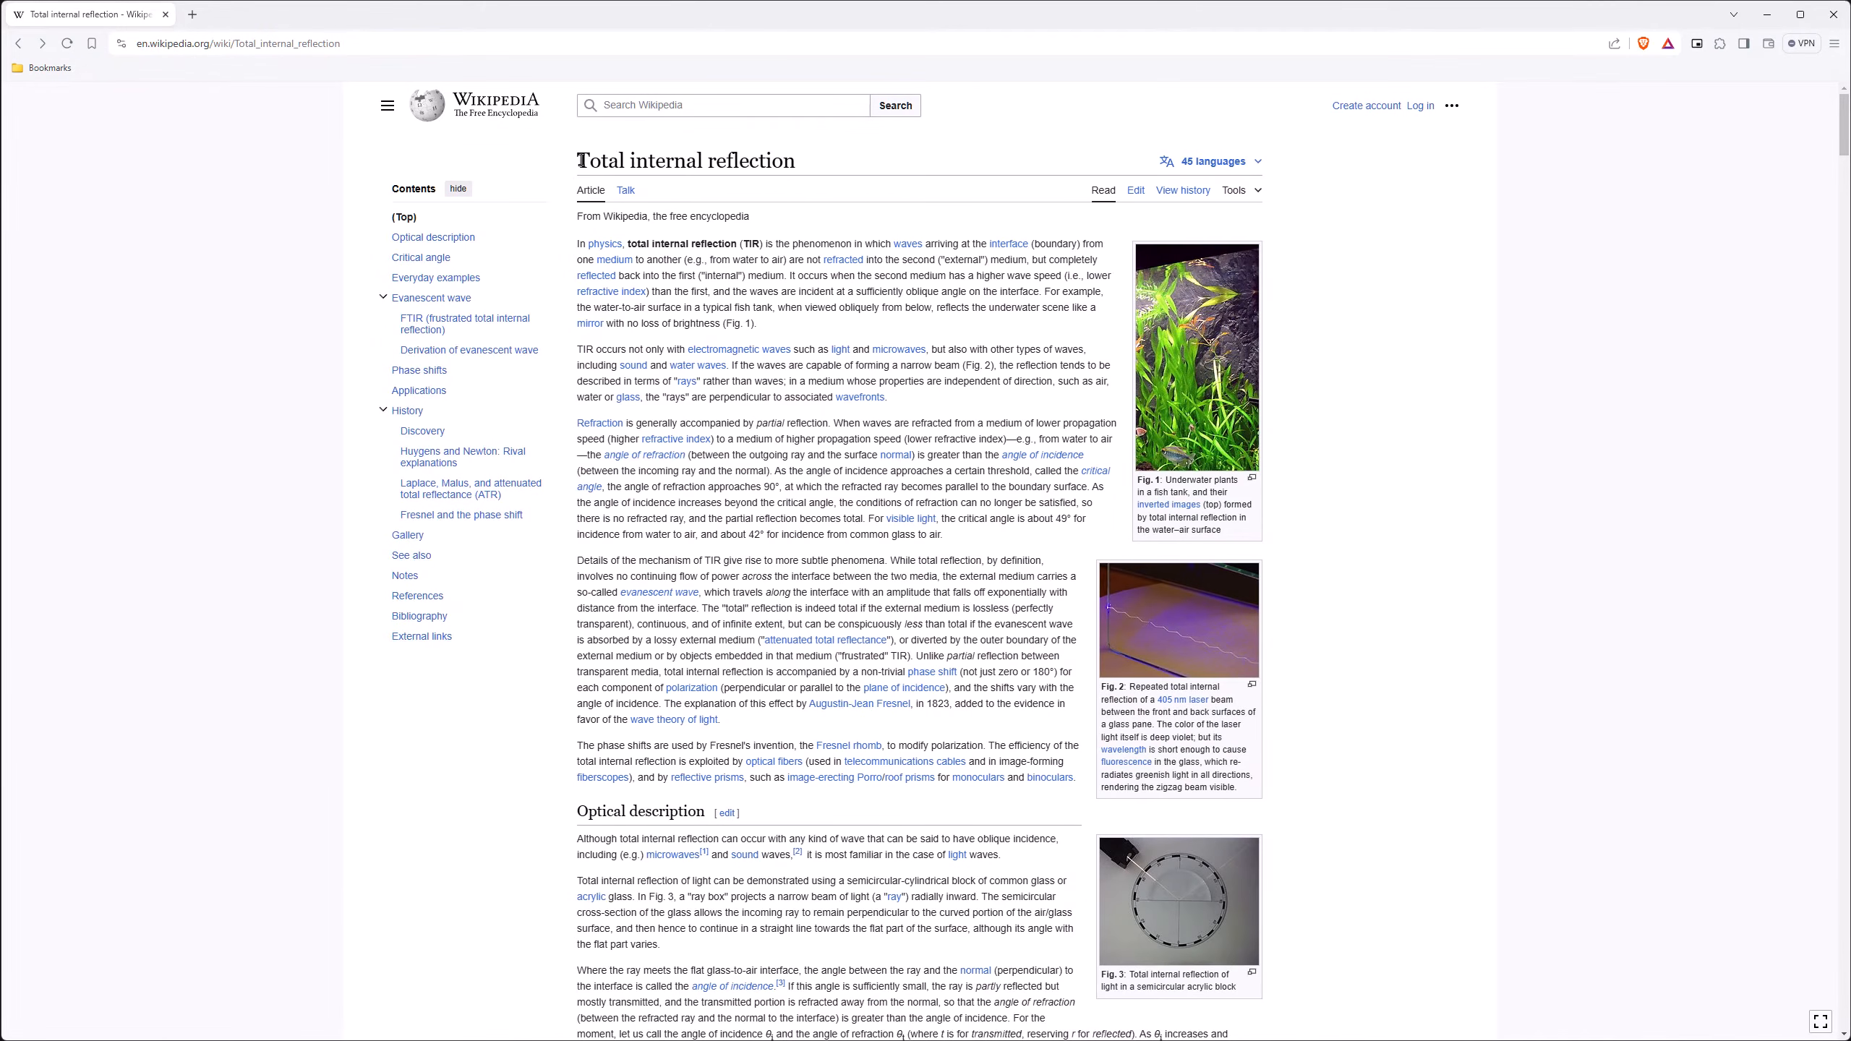
# Switch to the browser and examine Wikipedia's Total internal reflection article, including the underwater swimmer photo and the fingerprints-on-glass photo
pyautogui.moveTo(581, 159); pyautogui.dragTo(800, 168)
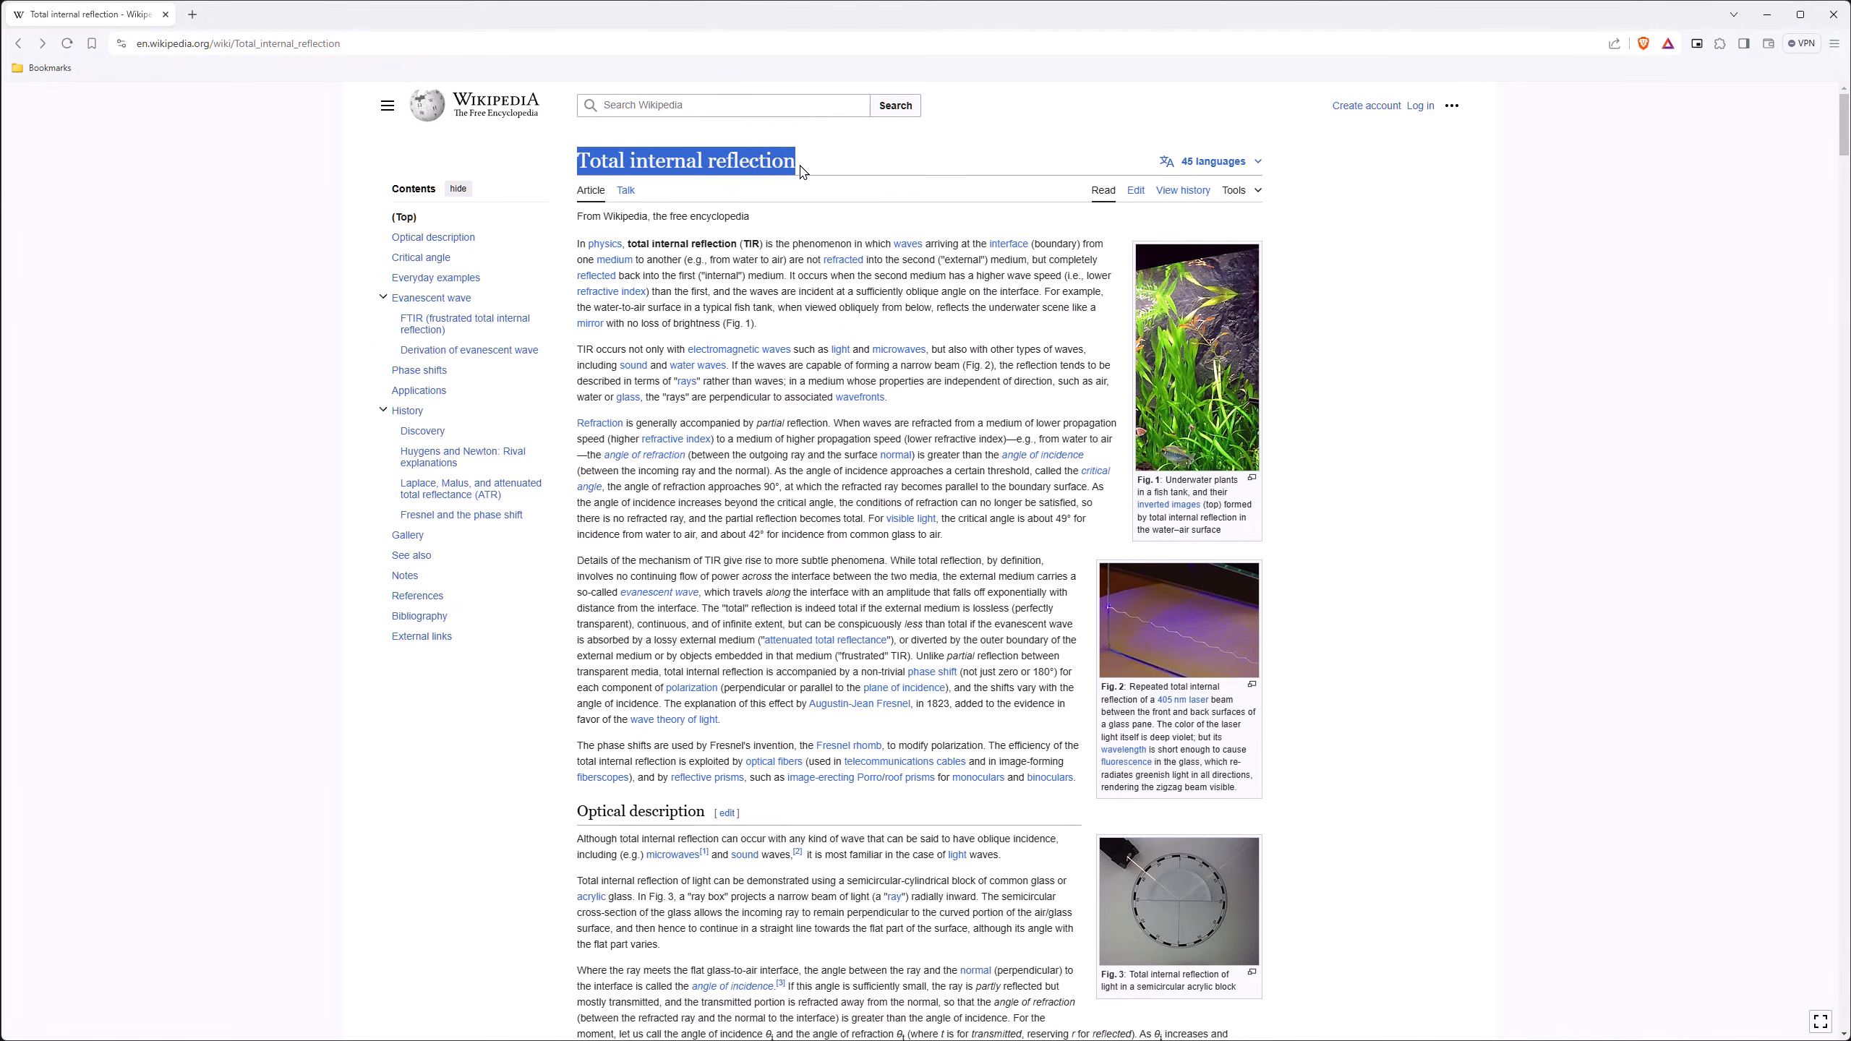
pyautogui.click(836, 173)
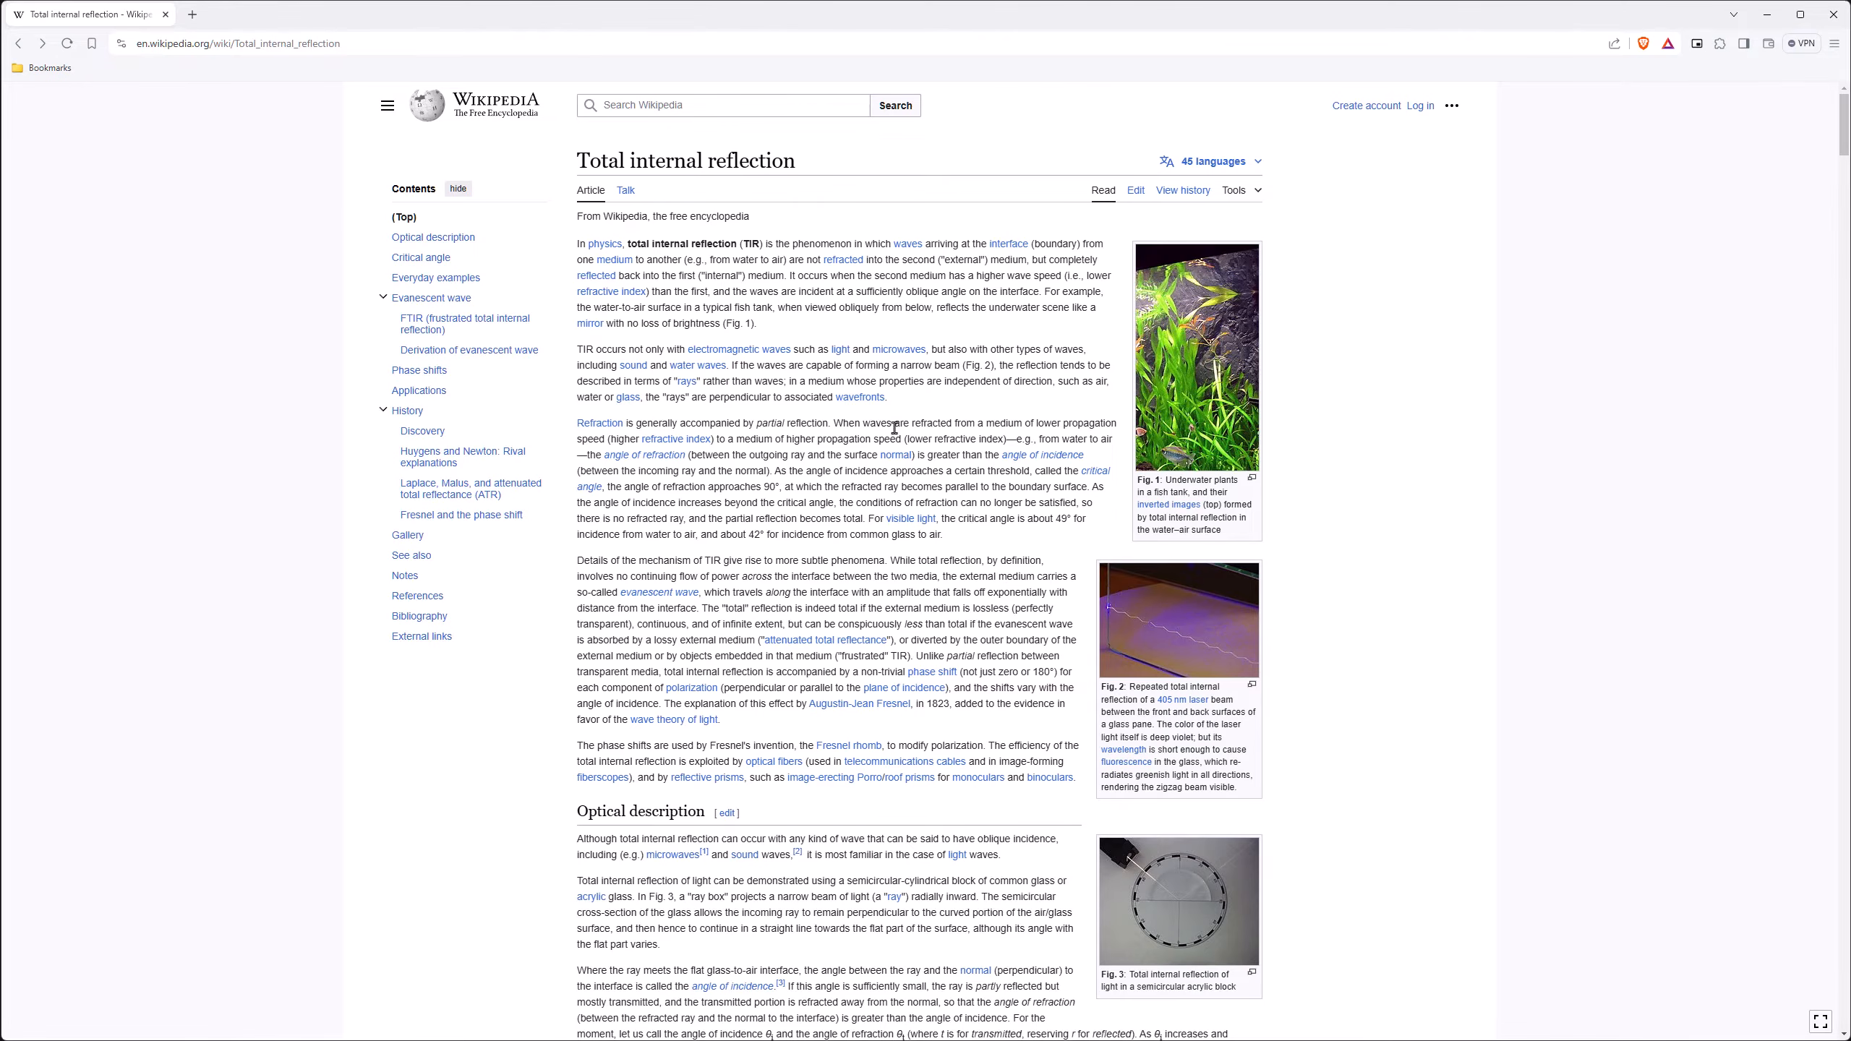
pyautogui.scroll(-20, 895, 430)
pyautogui.scroll(-2, 894, 430)
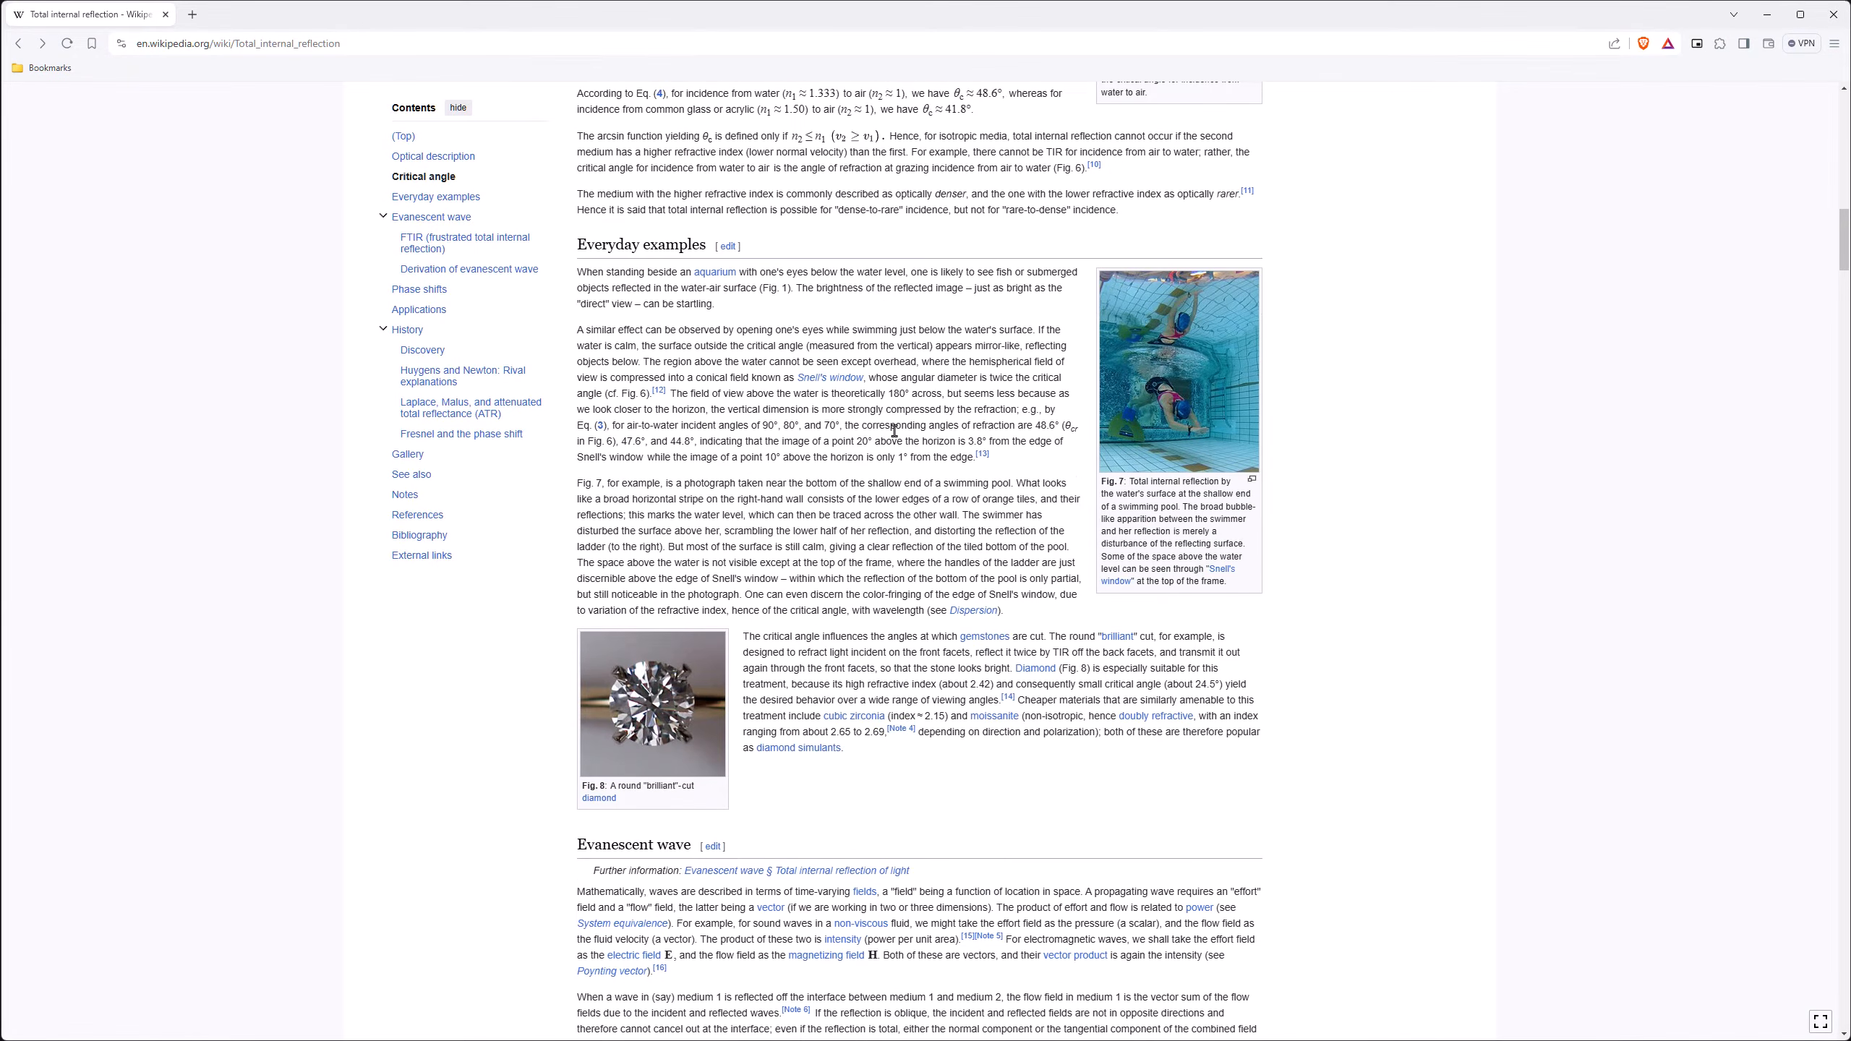
pyautogui.click(1158, 364)
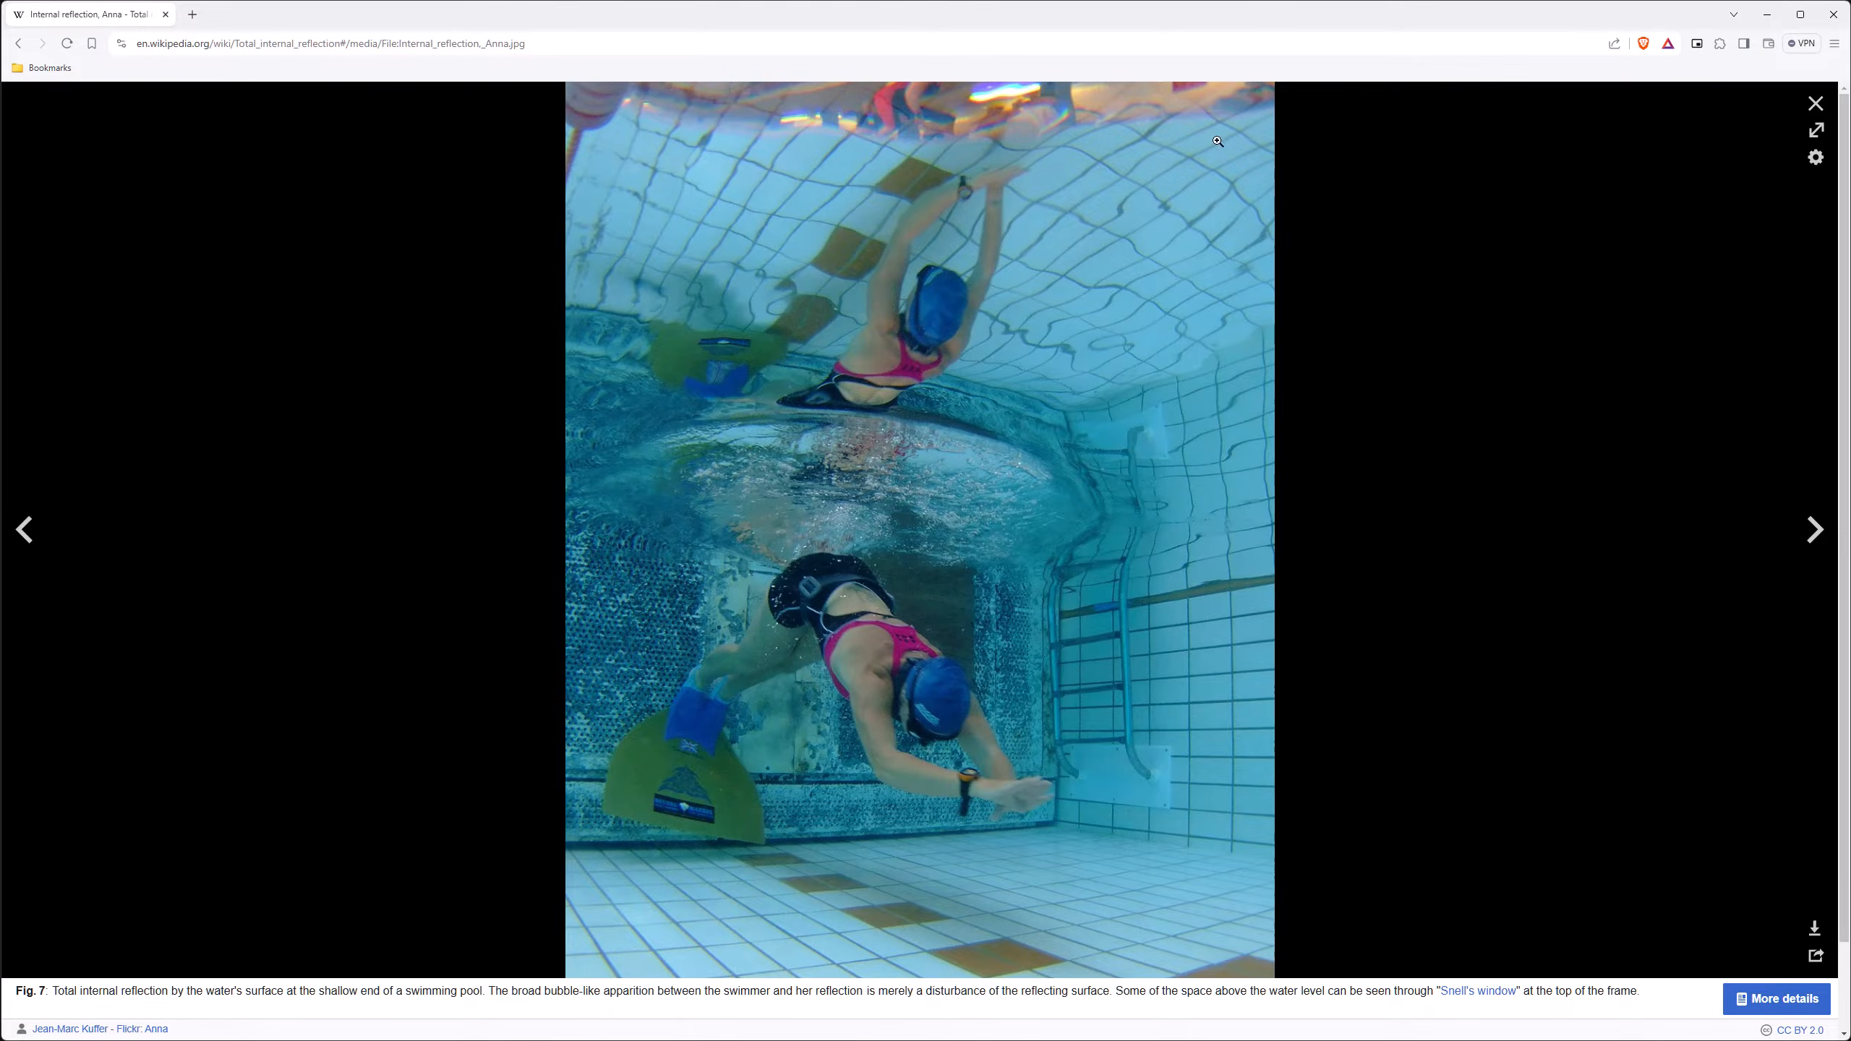
pyautogui.click(1815, 103)
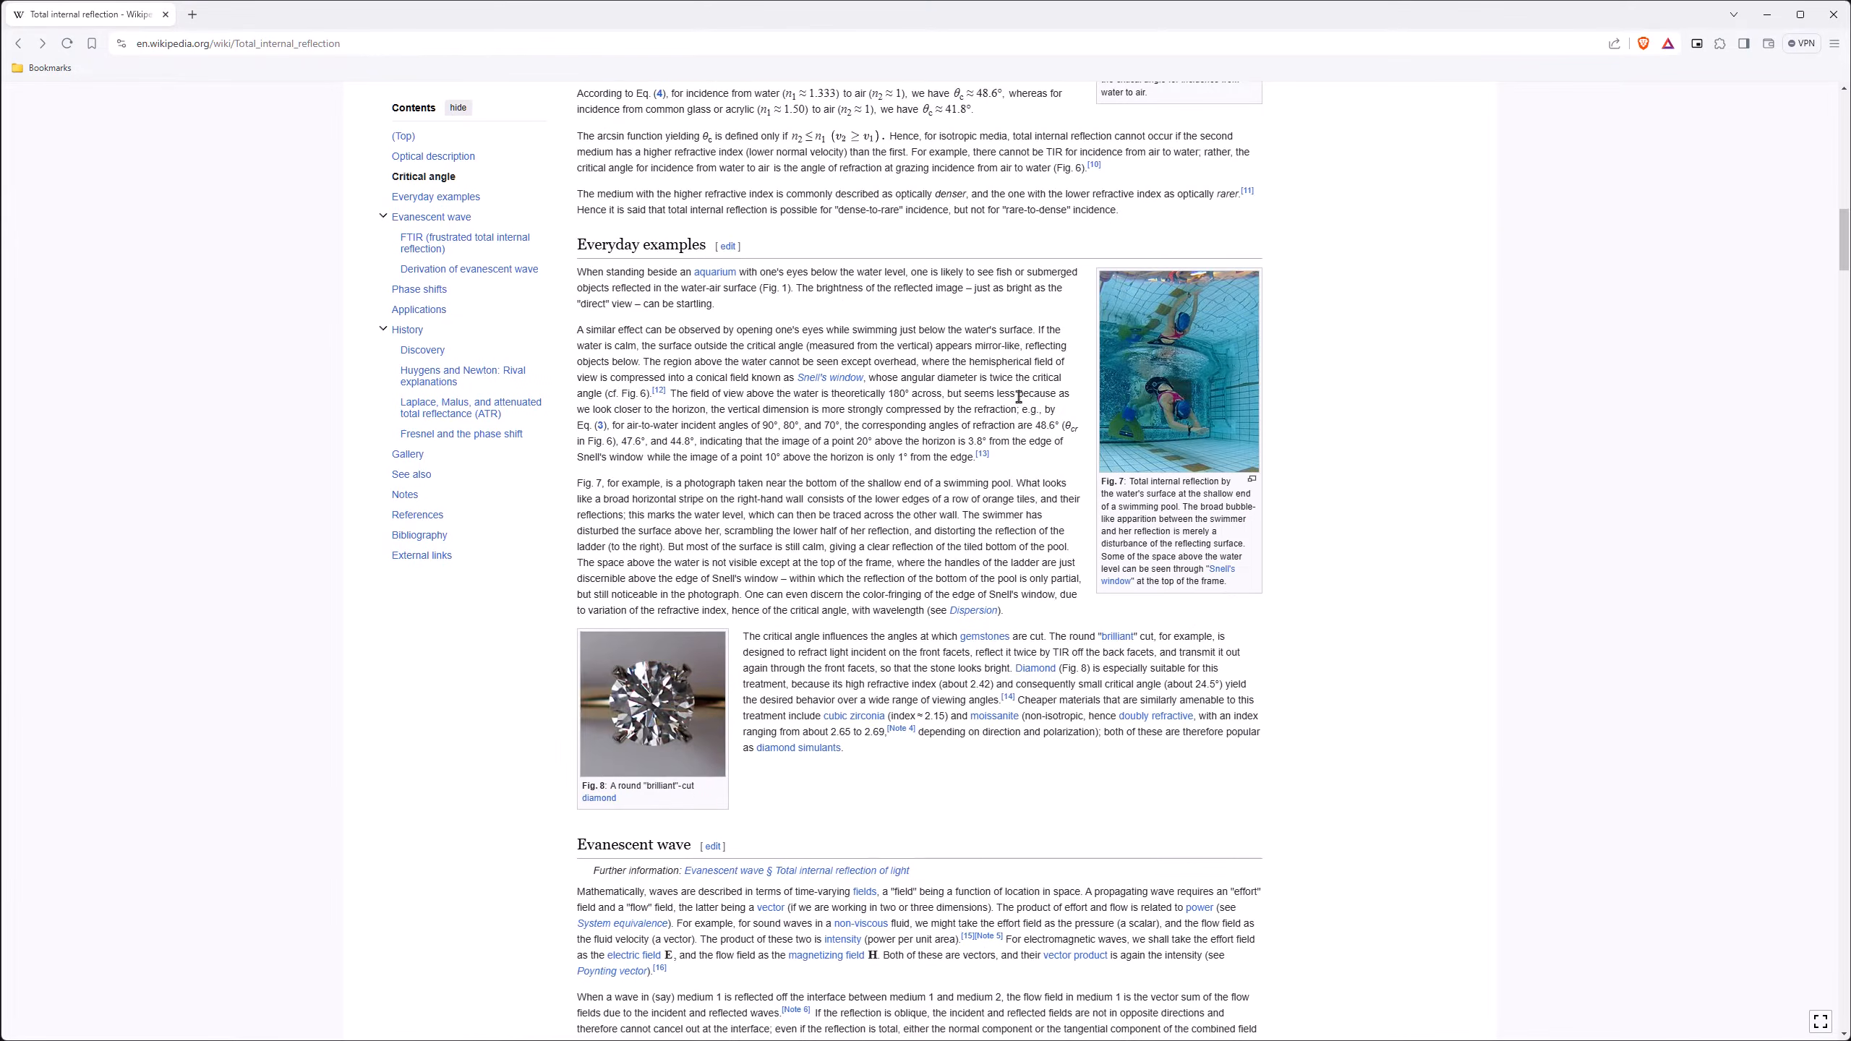
pyautogui.scroll(-15, 880, 529)
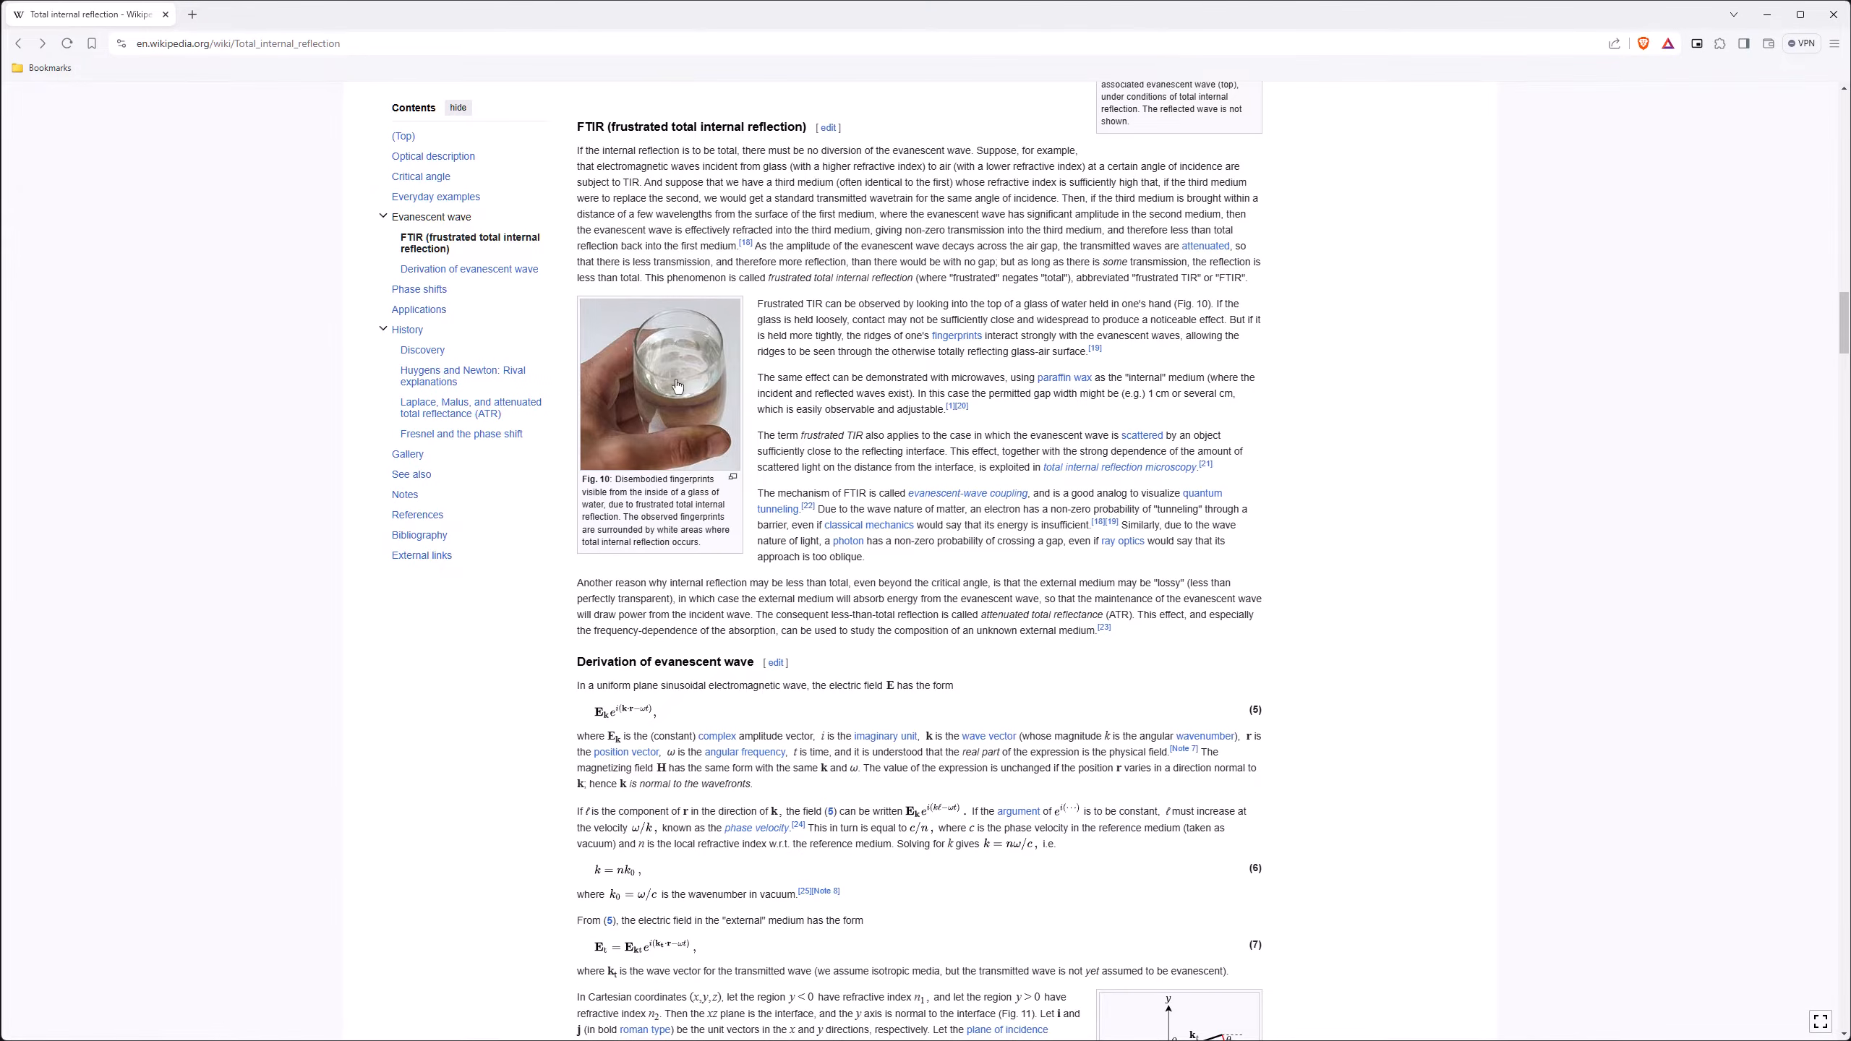
pyautogui.click(678, 386)
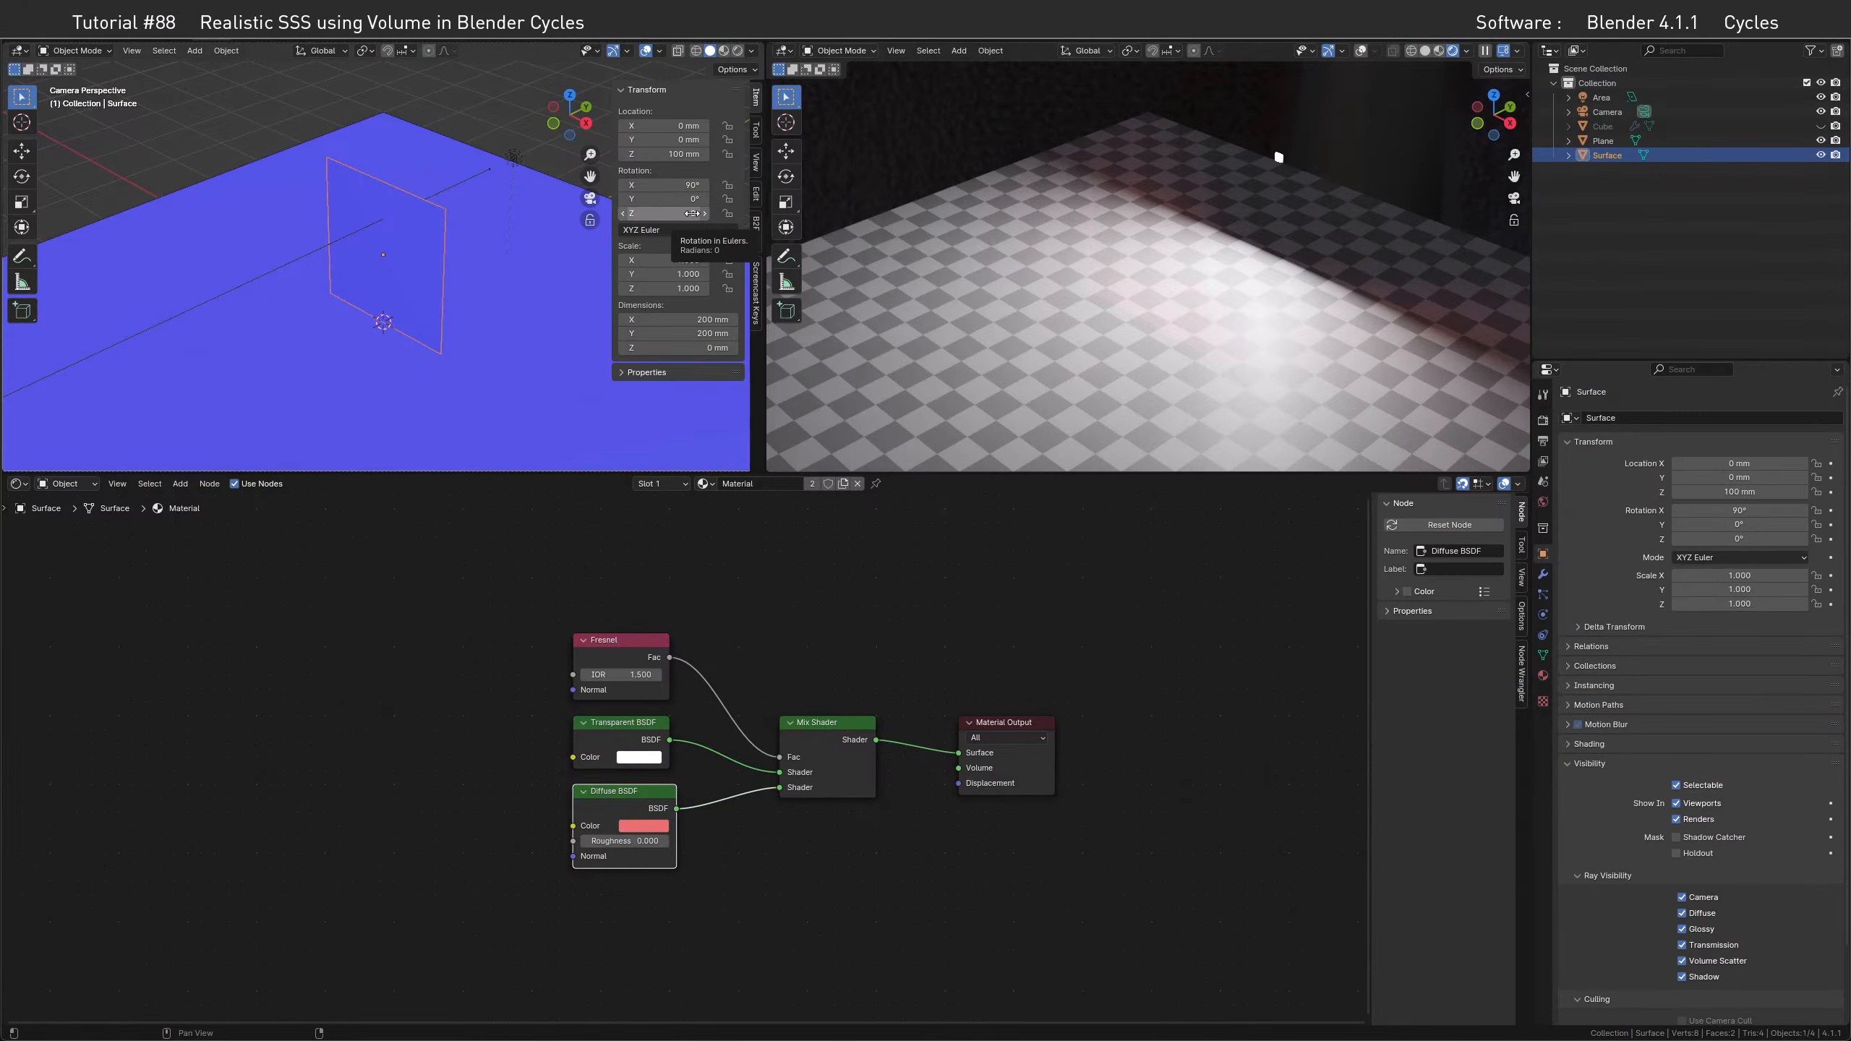
# Return to Blender and rotate the Surface plane around Z in the area-light scene to examine its Fresnel mix of Transparent and red Diffuse
pyautogui.moveTo(692, 213)
pyautogui.mouseDown()
pyautogui.moveTo(718, 213)
pyautogui.moveTo(654, 212)
pyautogui.moveTo(686, 212)
pyautogui.mouseUp()
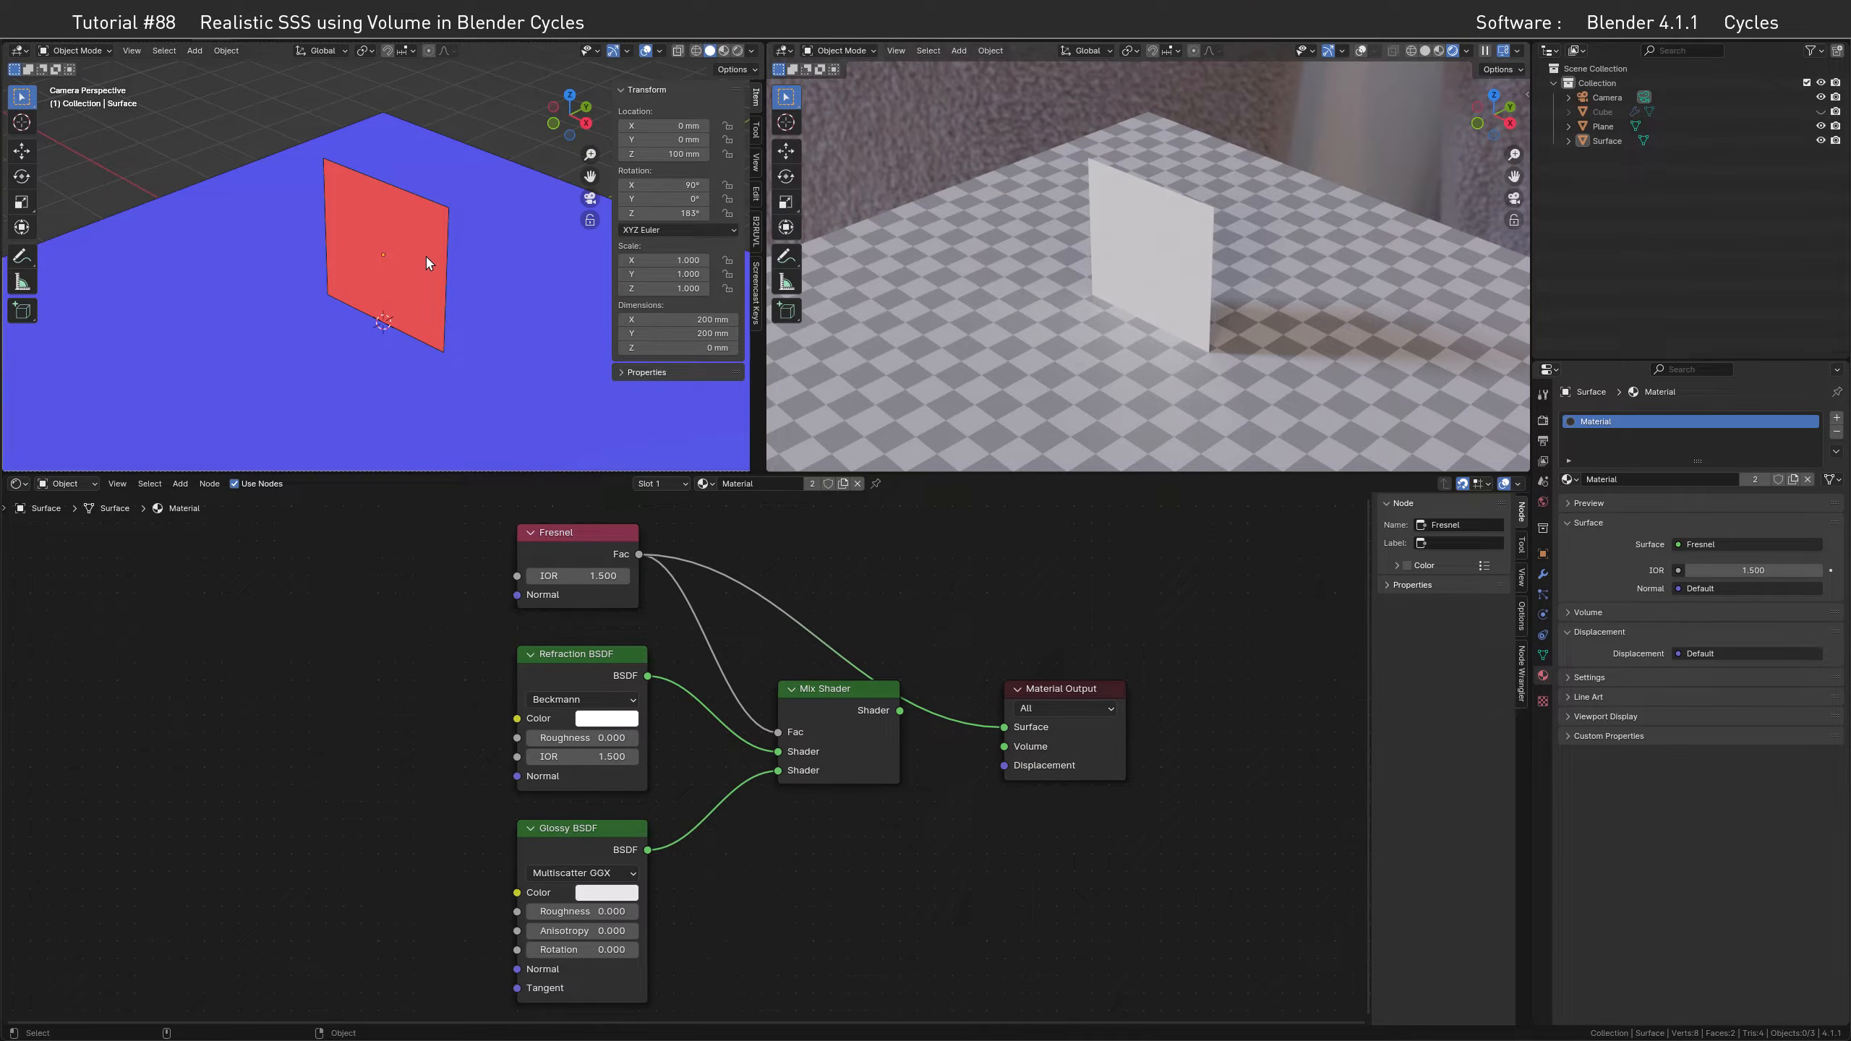
# Add a Layer Weight node above the Fresnel node and preview its Facing output on the Surface plane at different Z rotations
pyautogui.moveTo(423, 618); pyautogui.dragTo(447, 794, button='middle')
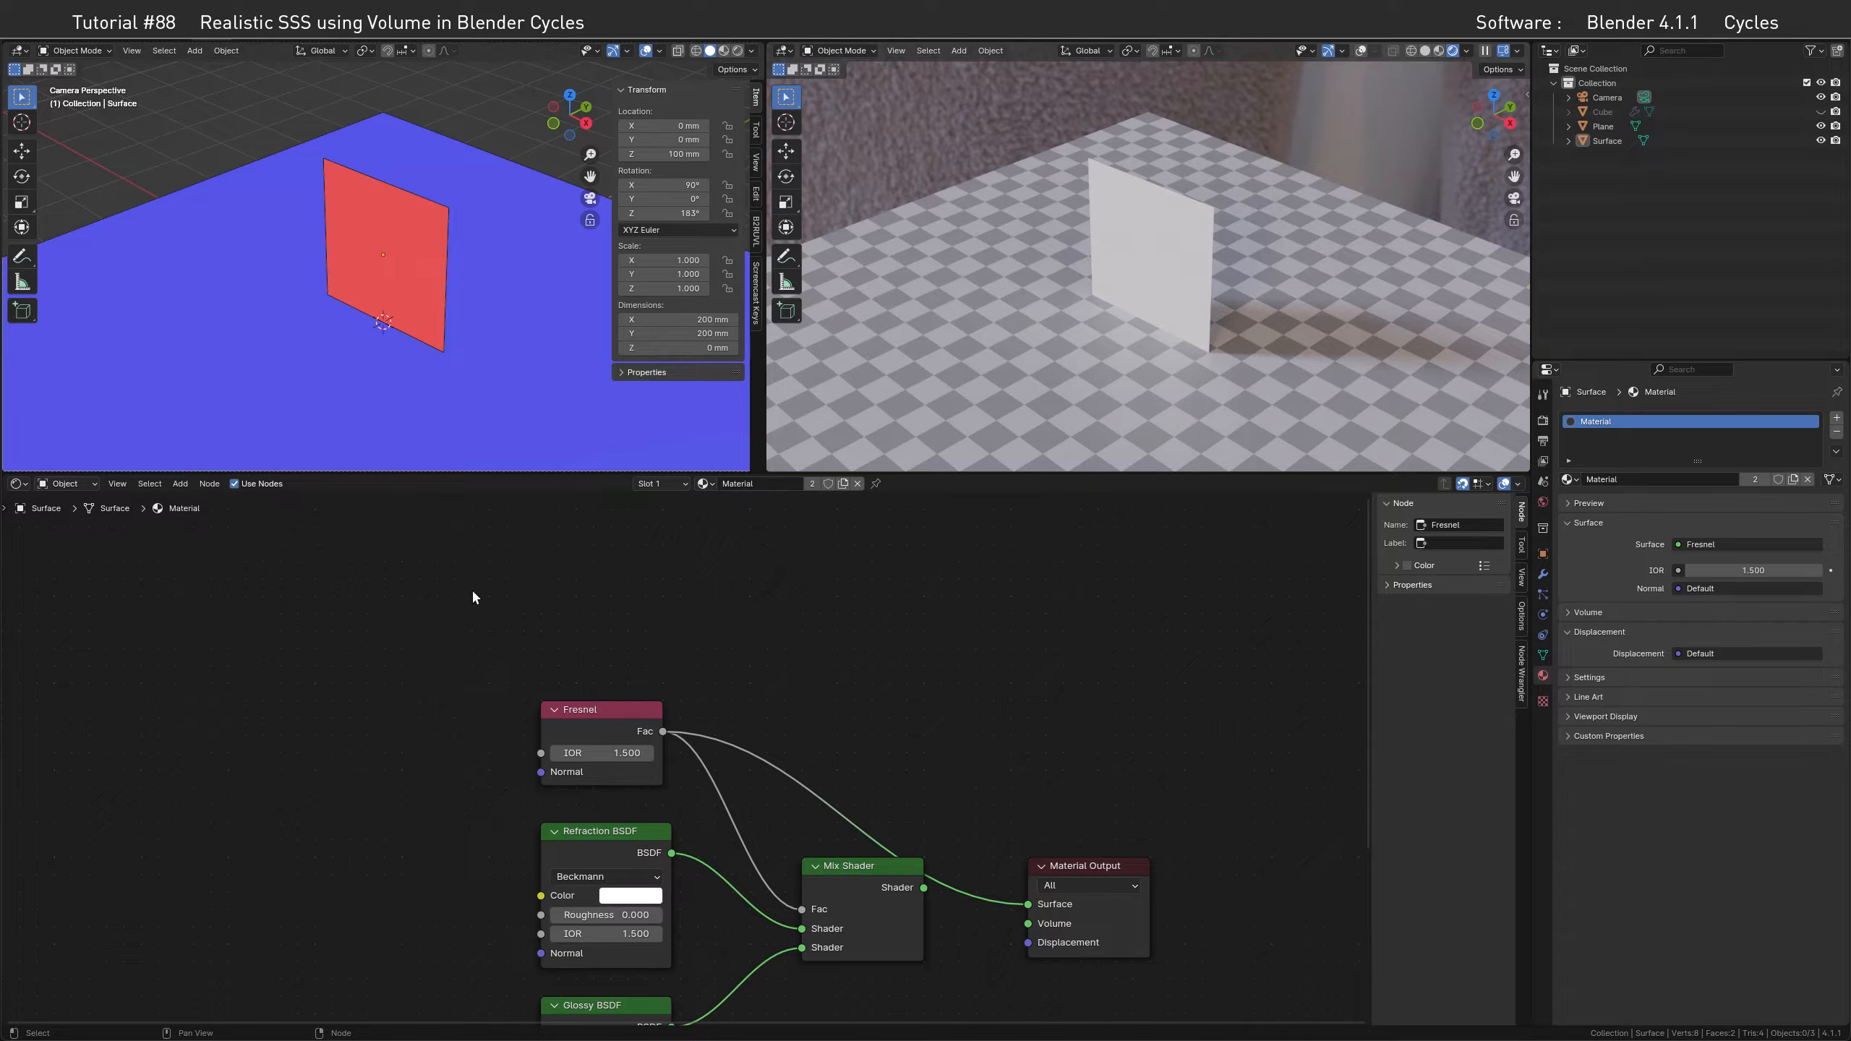
pyautogui.hotkey('shift', 'a')
pyautogui.write('layer')
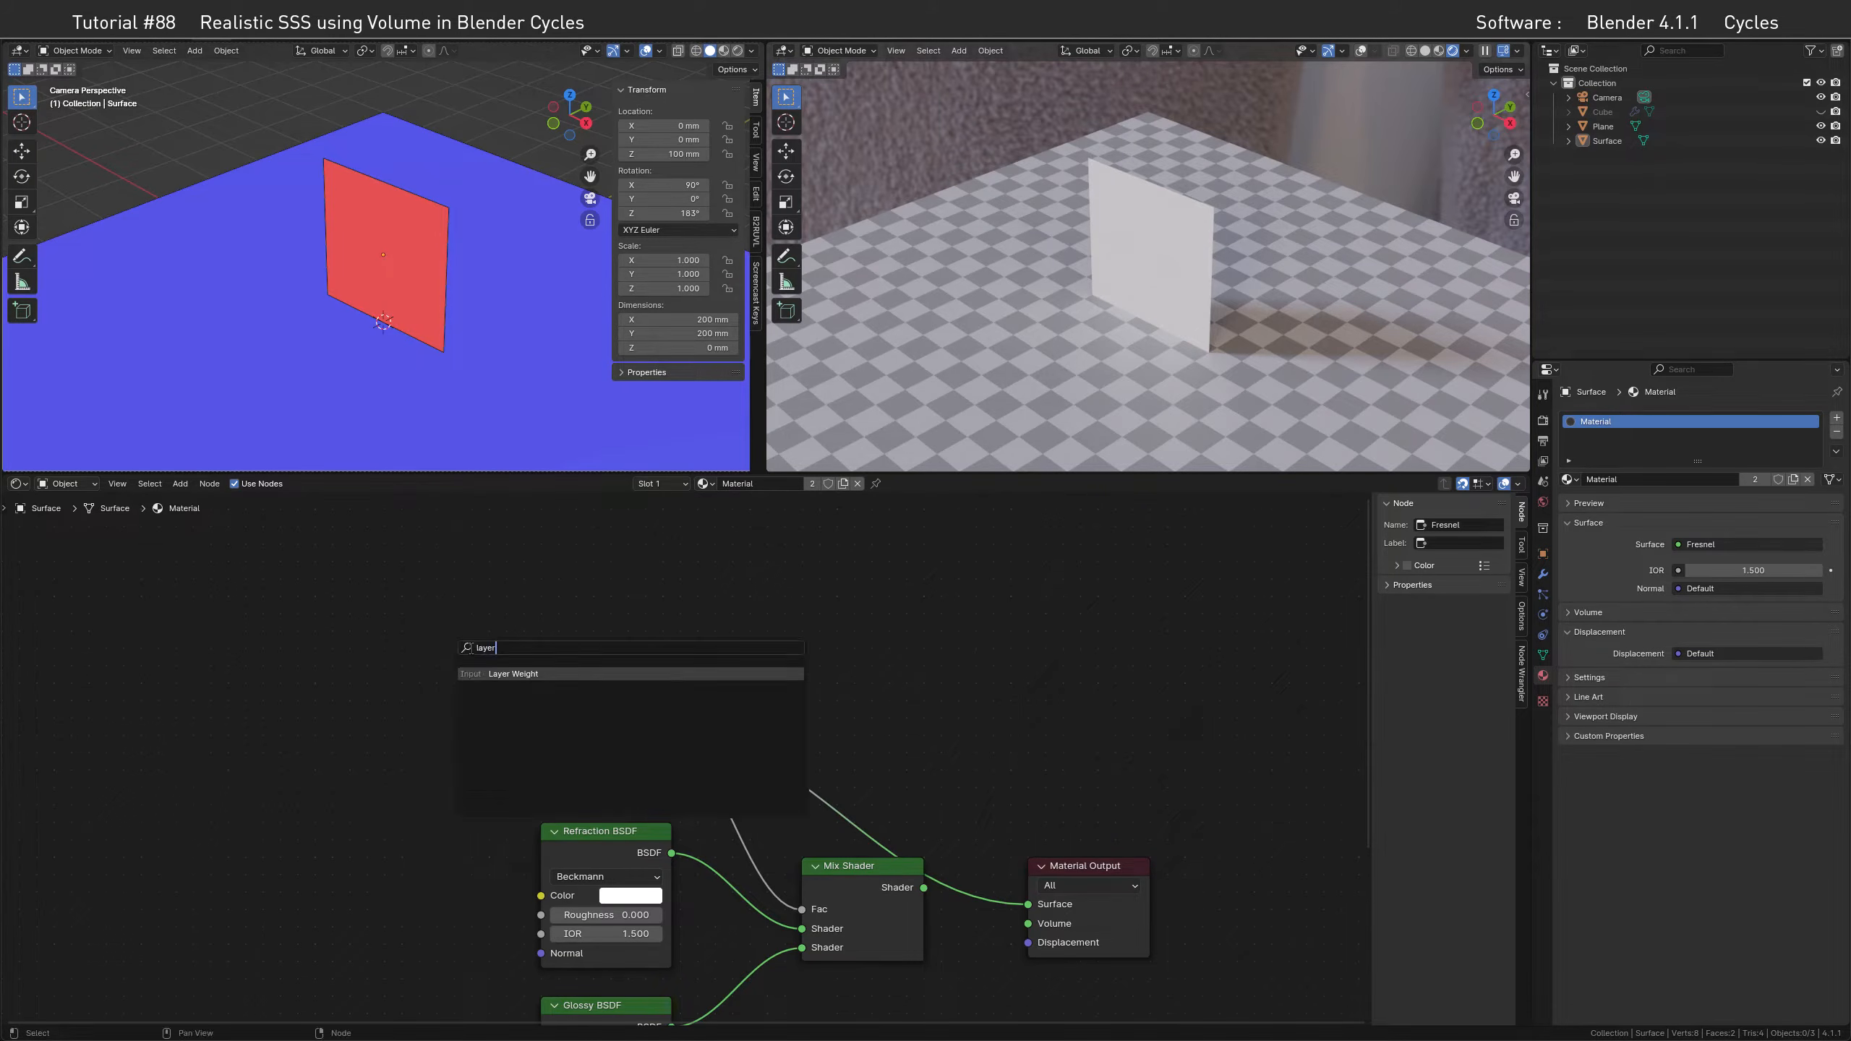
pyautogui.press('Return')
pyautogui.click(561, 685)
pyautogui.moveTo(561, 689); pyautogui.dragTo(475, 549)
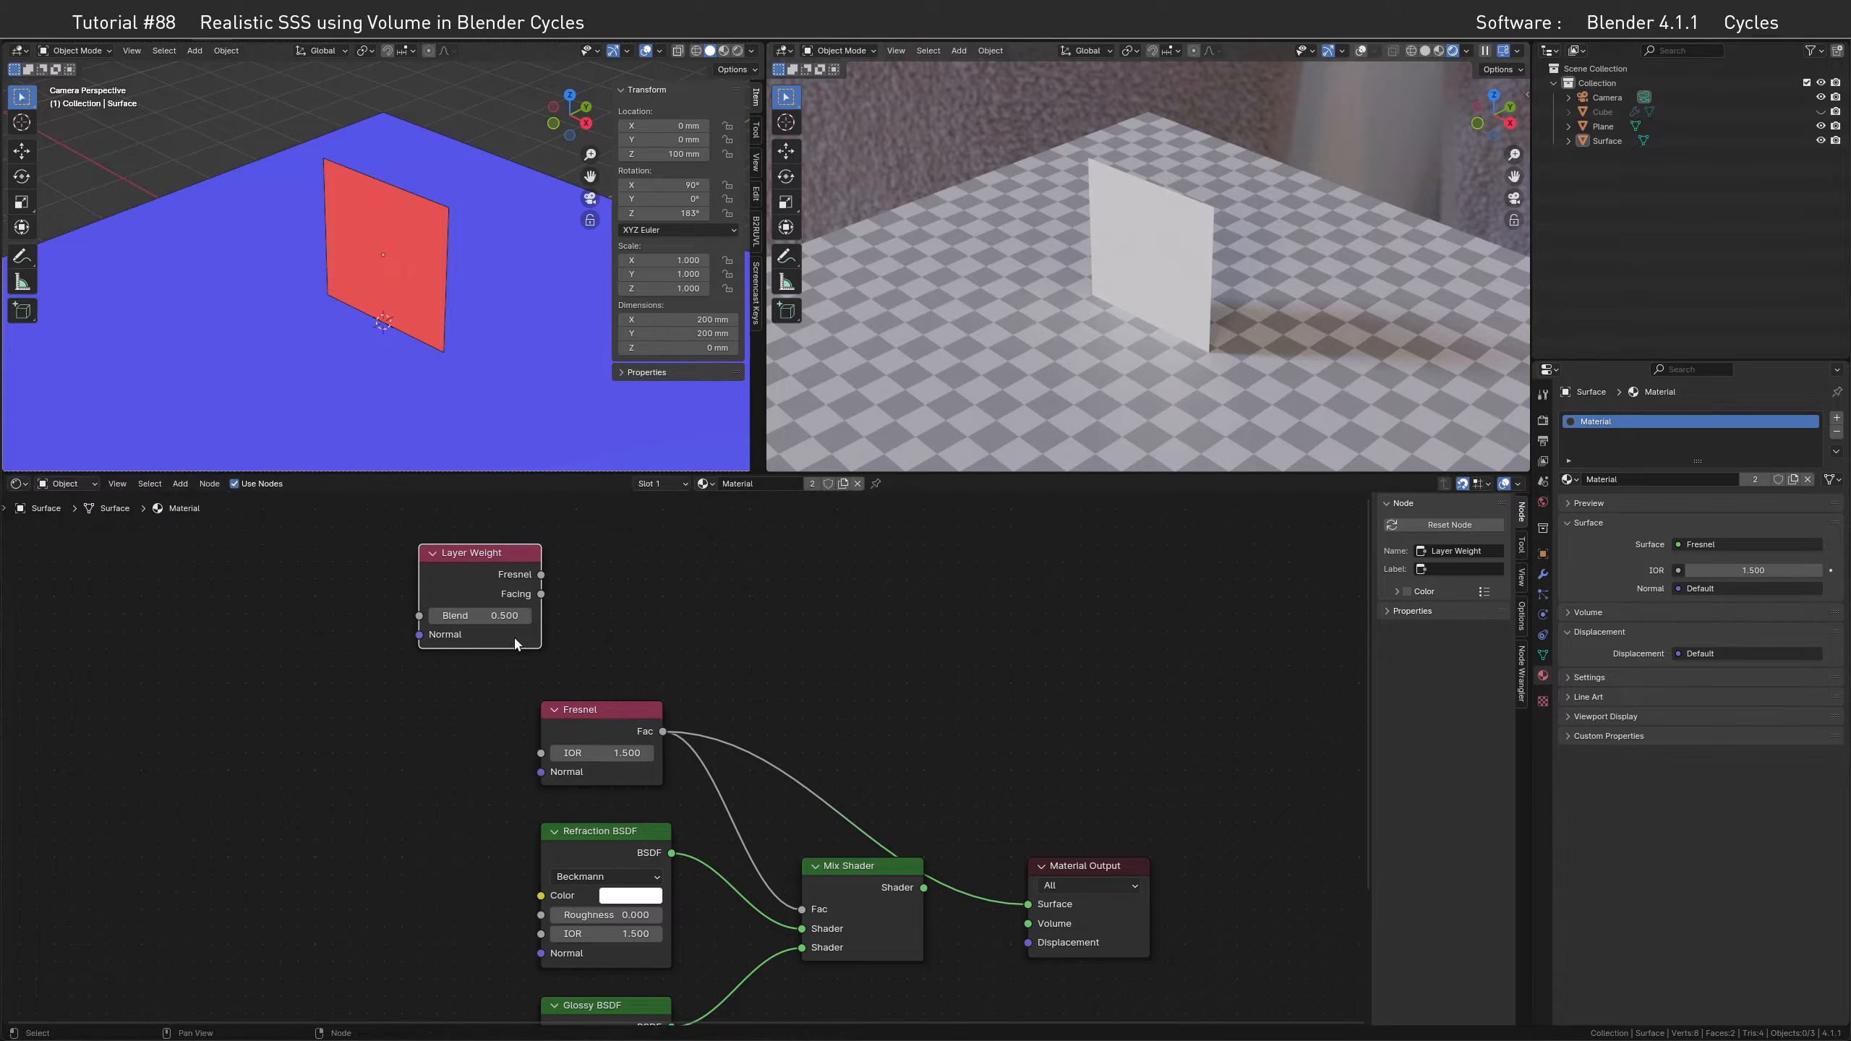
pyautogui.keyDown('ctrl'); pyautogui.keyDown('shift'); pyautogui.click(499, 554); pyautogui.keyUp('shift'); pyautogui.keyUp('ctrl')
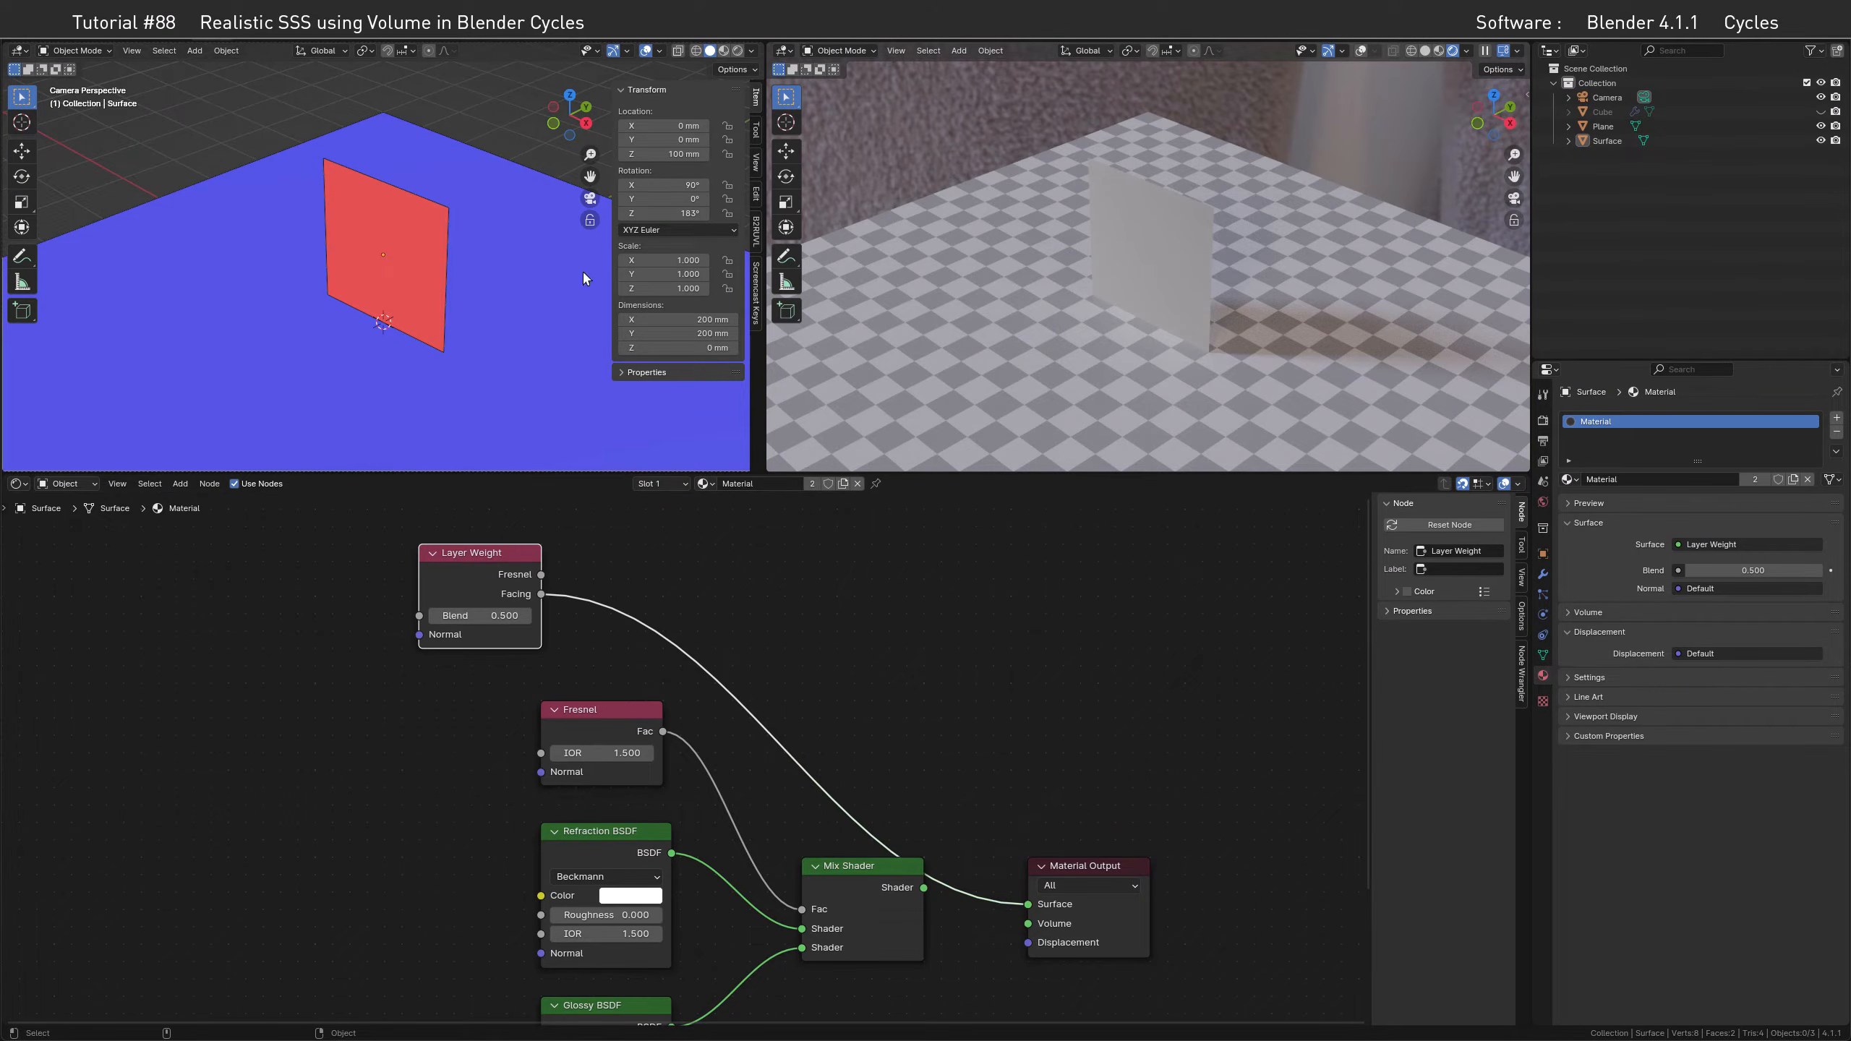
pyautogui.moveTo(663, 213); pyautogui.dragTo(751, 213)
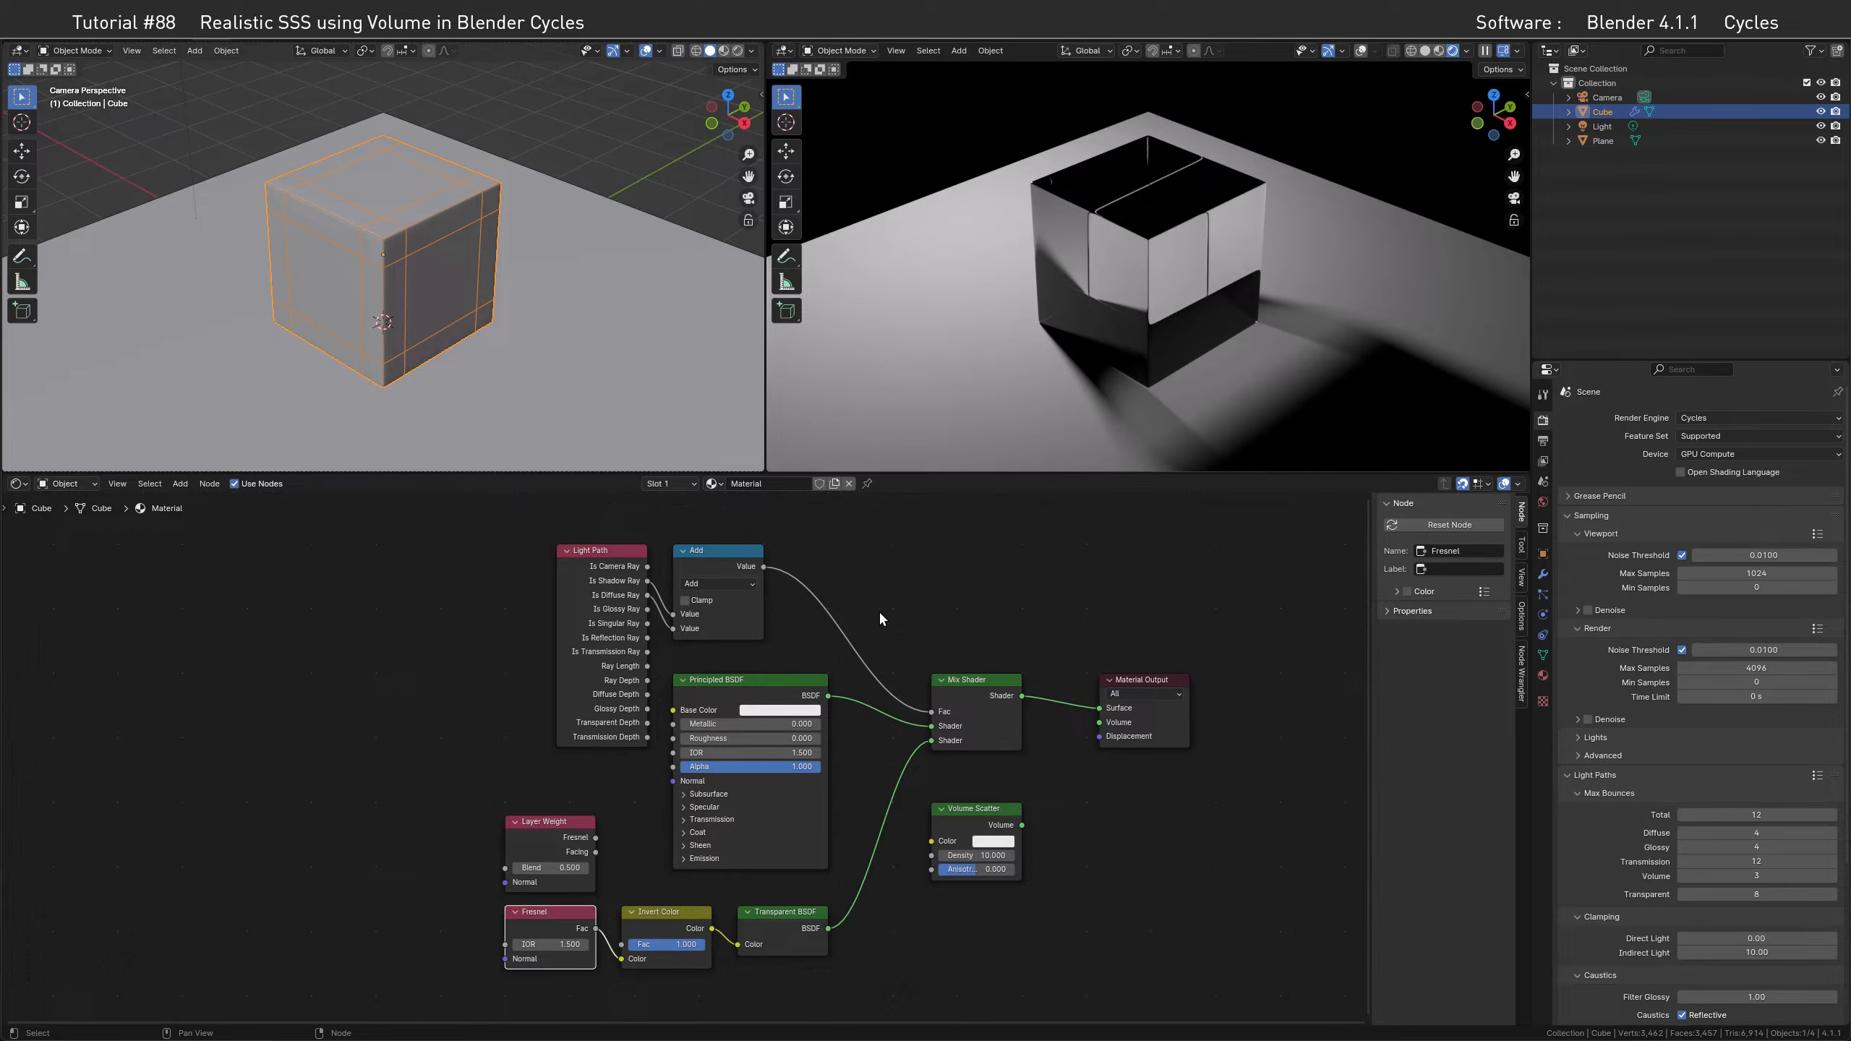
# Feed Layer Weight's Facing output into Invert Color, delete the Fresnel node, and shift the two nodes away from Transparent BSDF
pyautogui.moveTo(595, 852); pyautogui.dragTo(617, 958)
pyautogui.moveTo(616, 964); pyautogui.dragTo(621, 959)
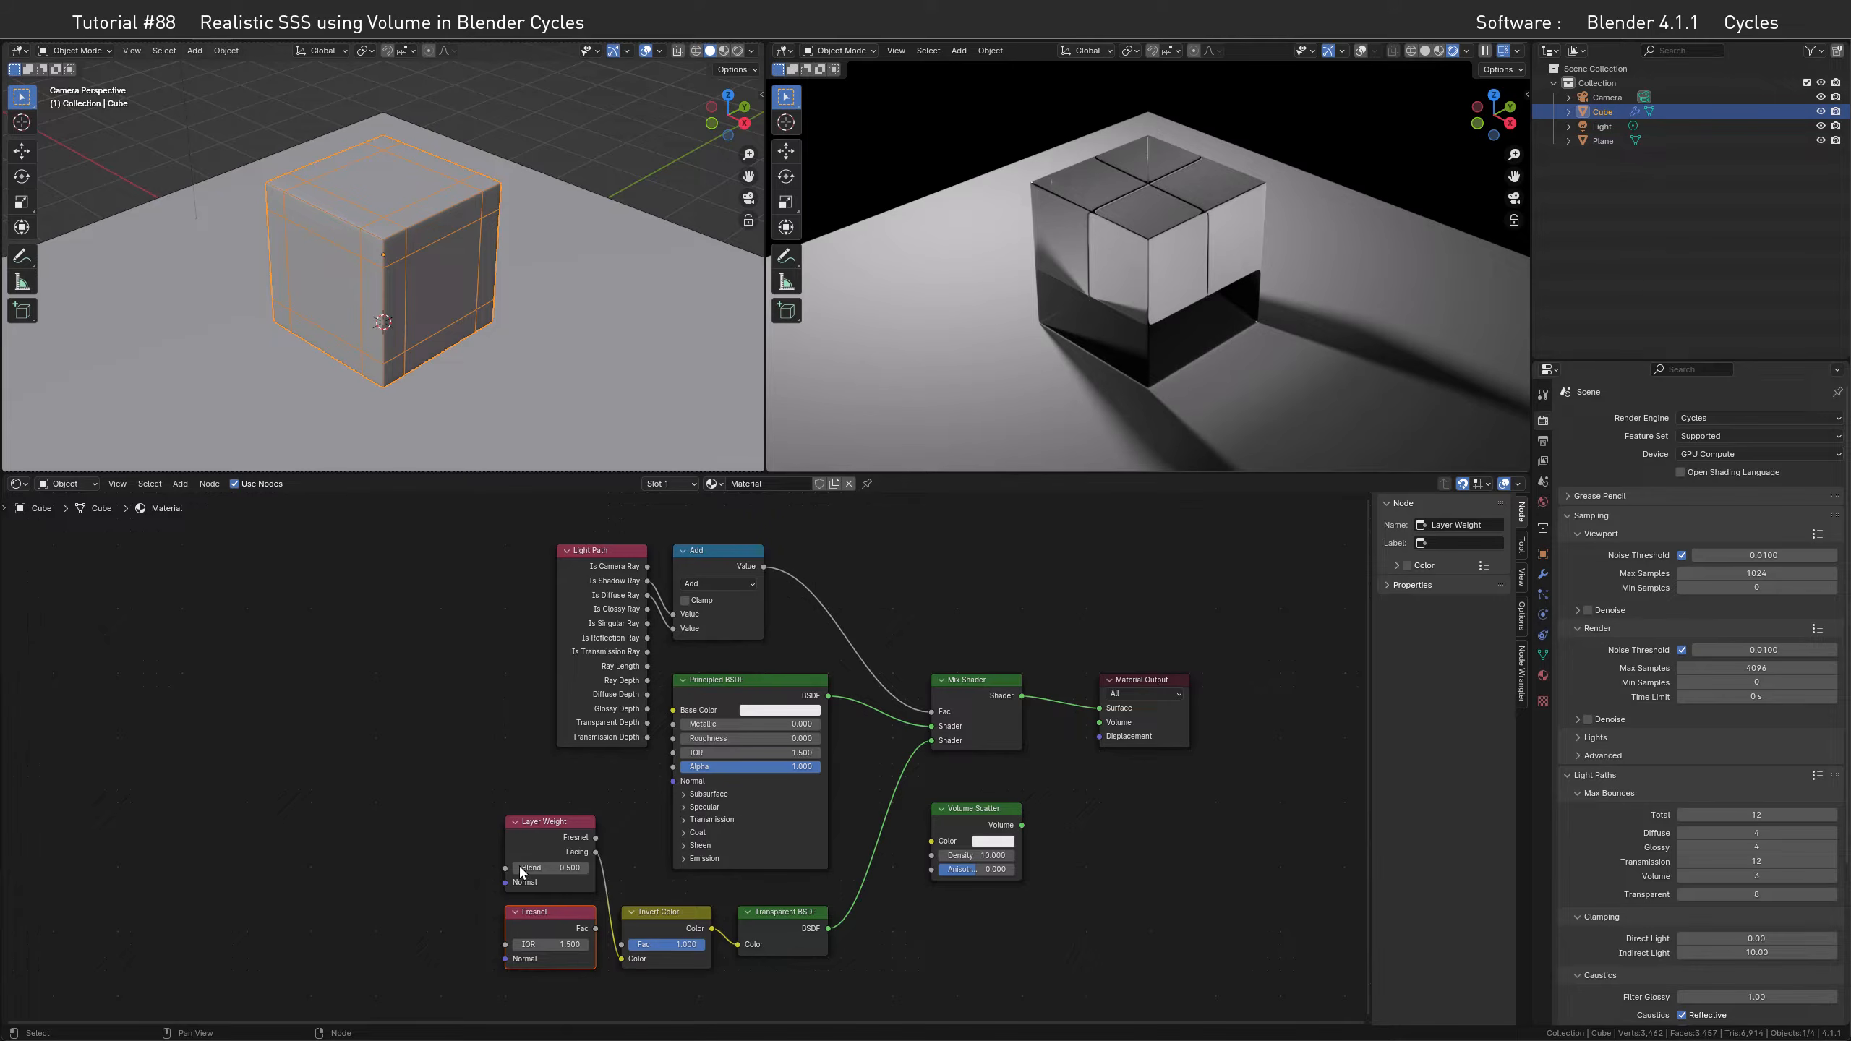
pyautogui.press('x')
pyautogui.moveTo(523, 833); pyautogui.dragTo(316, 937)
pyautogui.moveTo(647, 927); pyautogui.dragTo(441, 927)
# Insert a Math node set to Arccosine between Invert Color and Transparent BSDF, and preview its output on the cube
pyautogui.moveTo(566, 901); pyautogui.dragTo(568, 901)
pyautogui.hotkey('shift', 'a')
pyautogui.moveTo(568, 903)
pyautogui.click(636, 816)
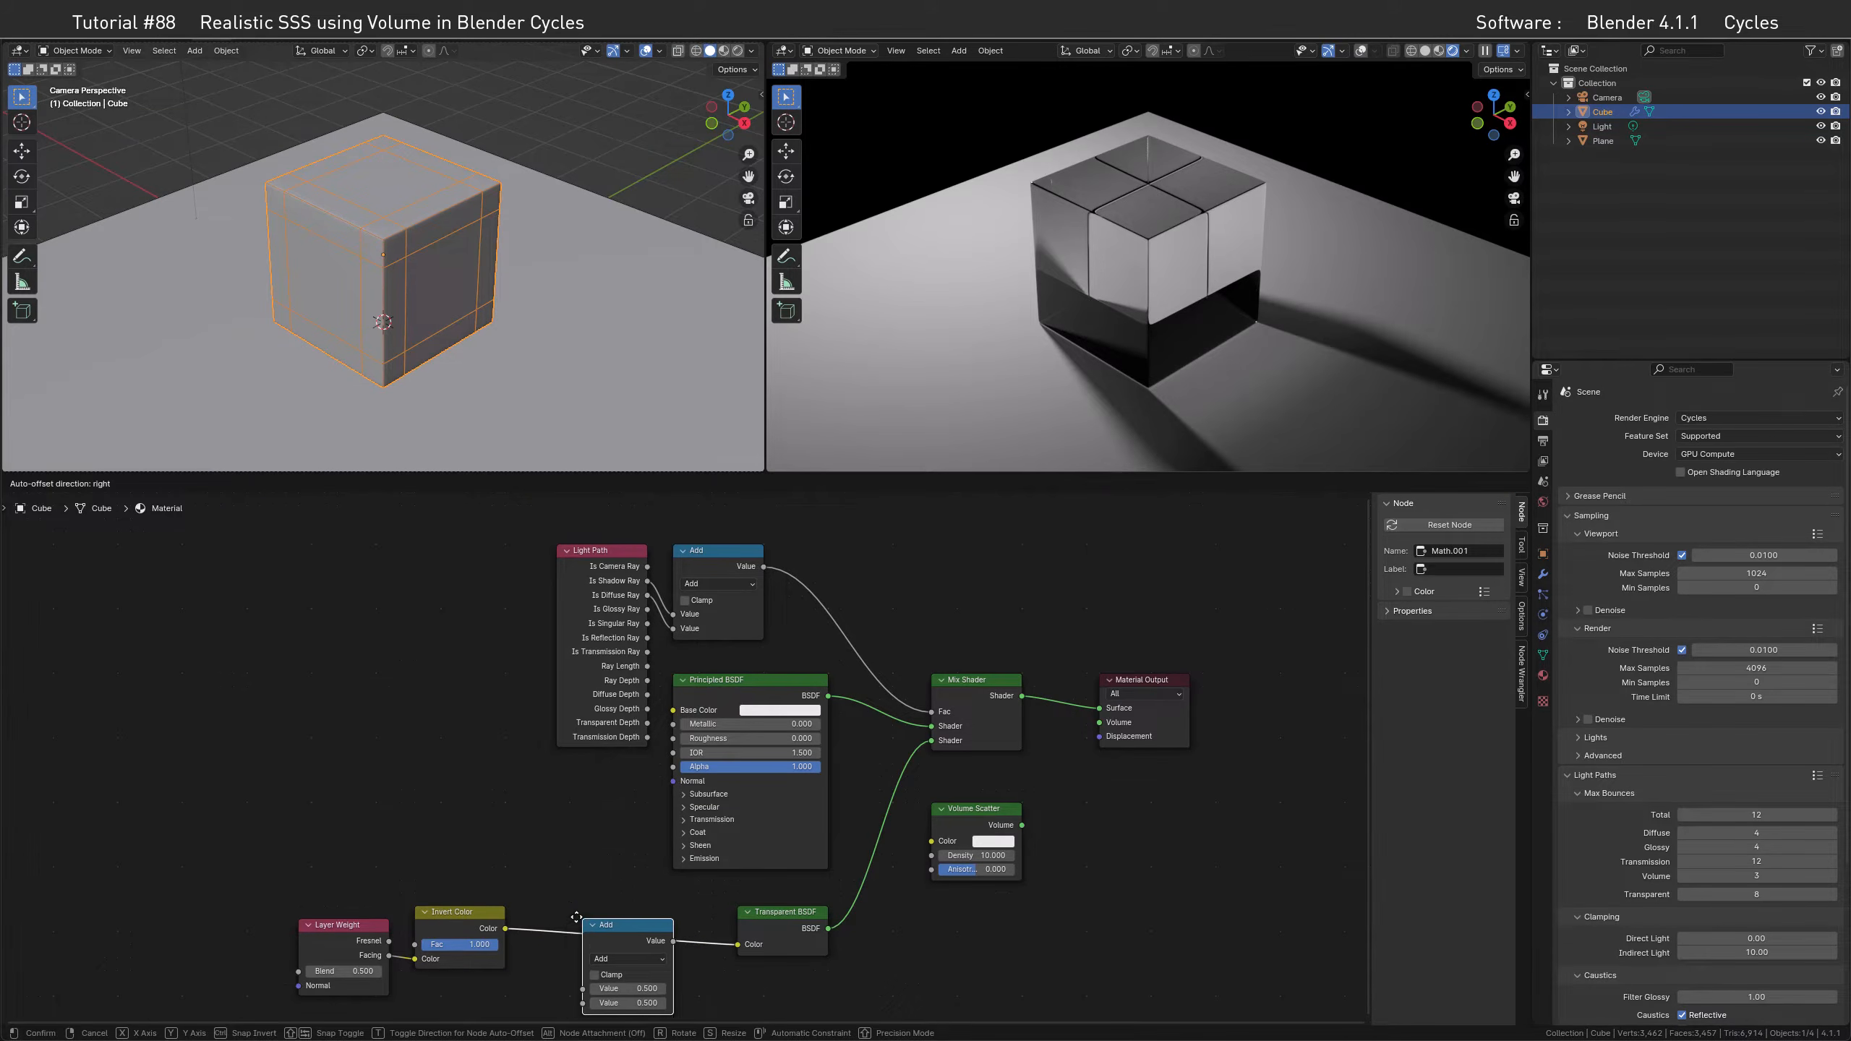
pyautogui.click(525, 905)
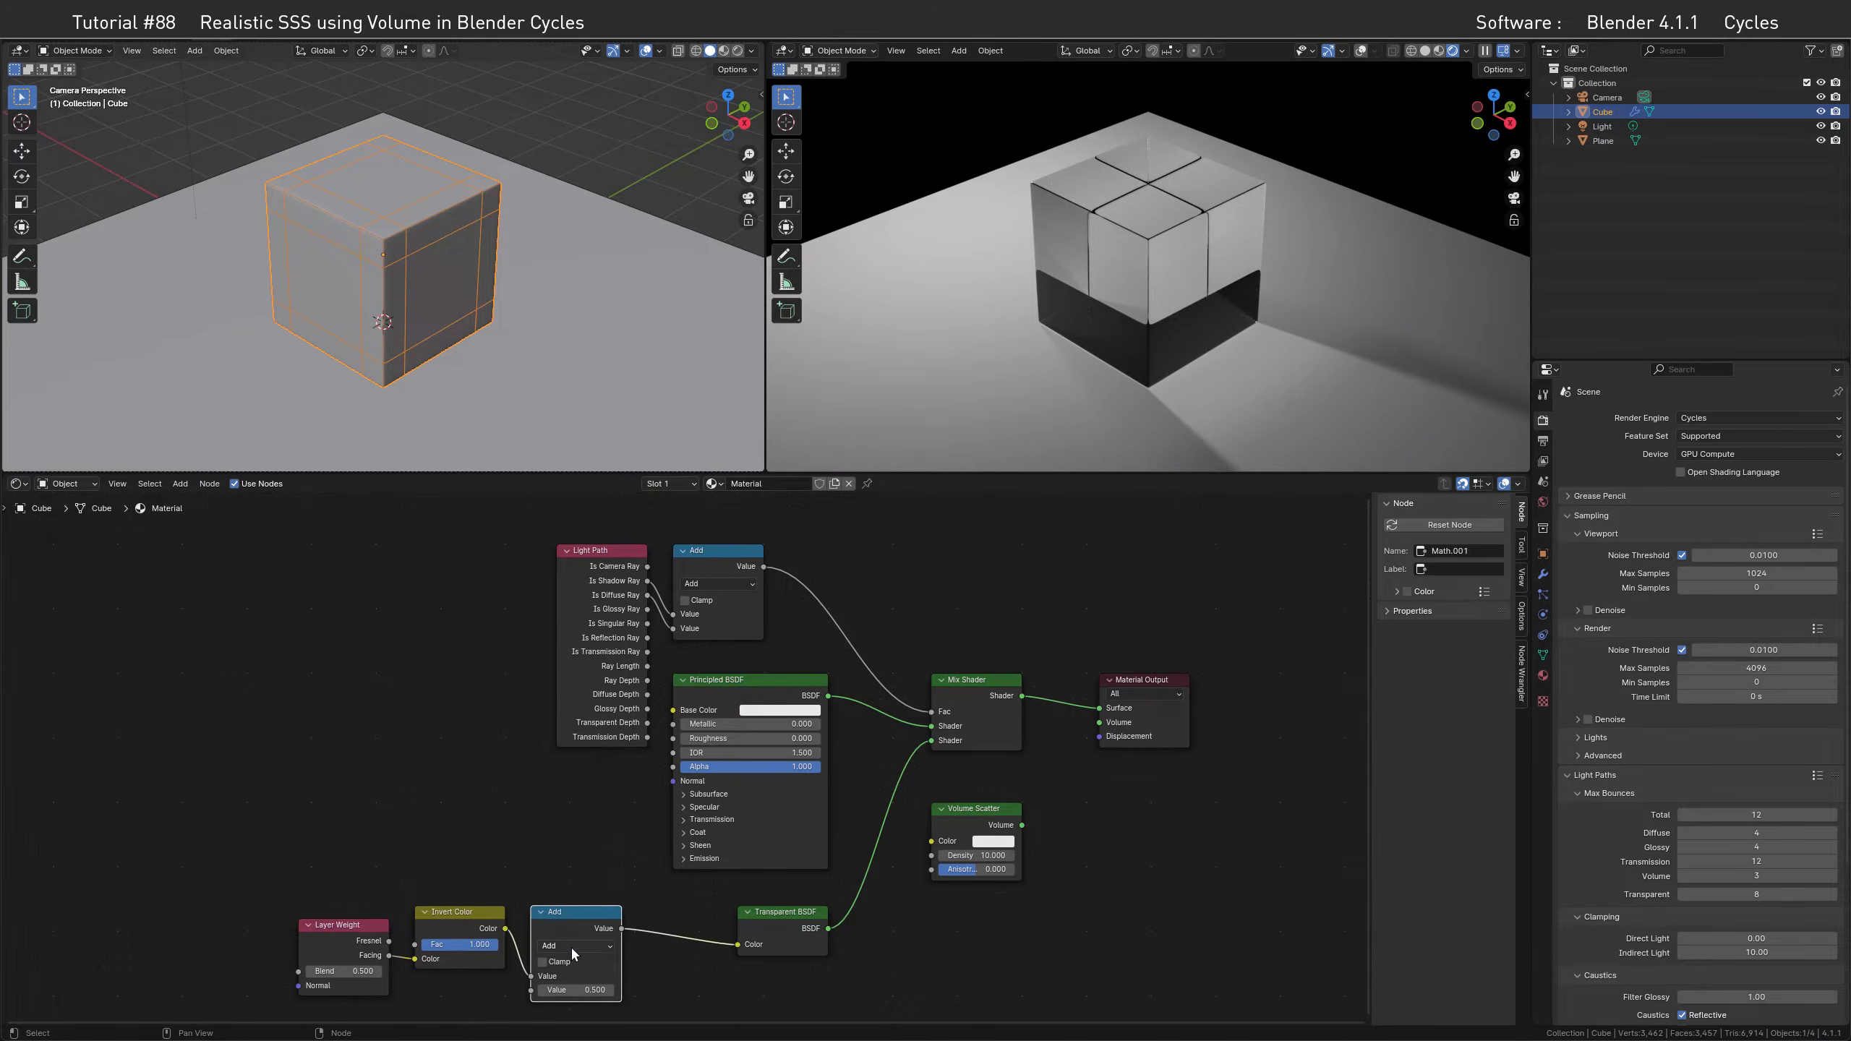
pyautogui.click(573, 947)
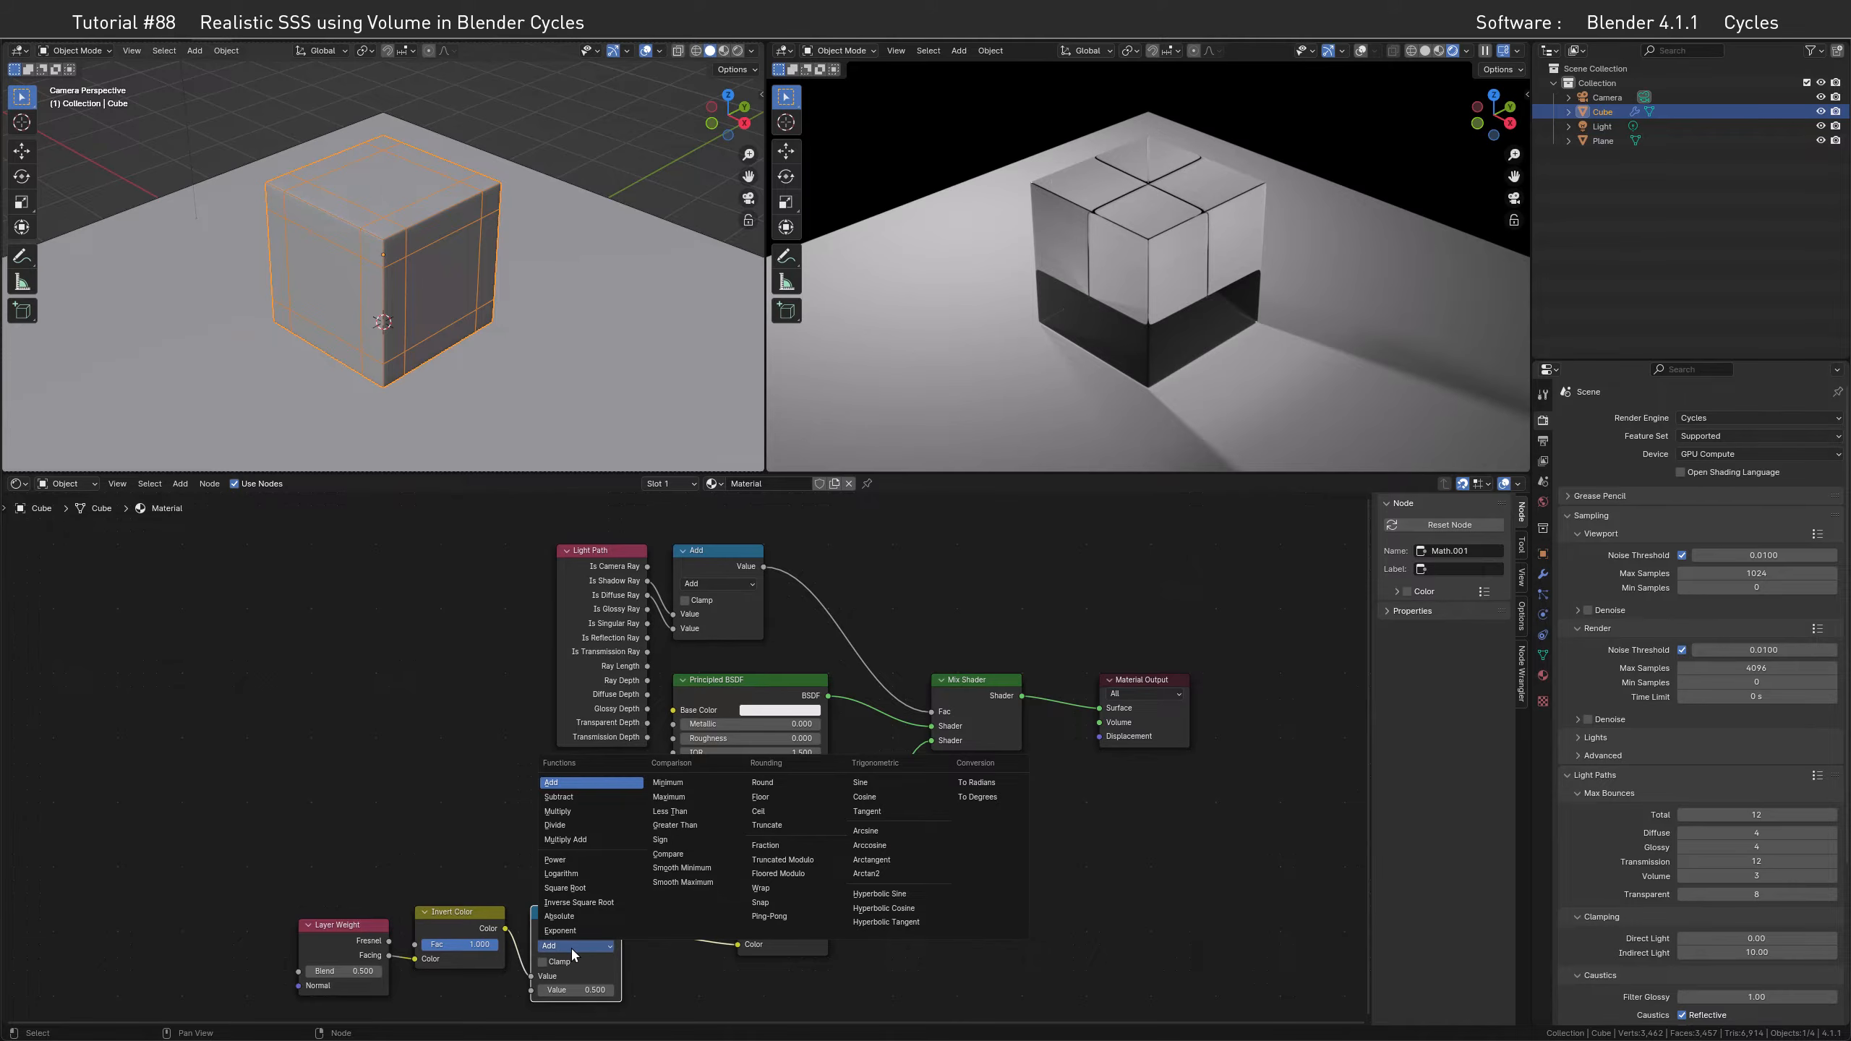
pyautogui.click(866, 845)
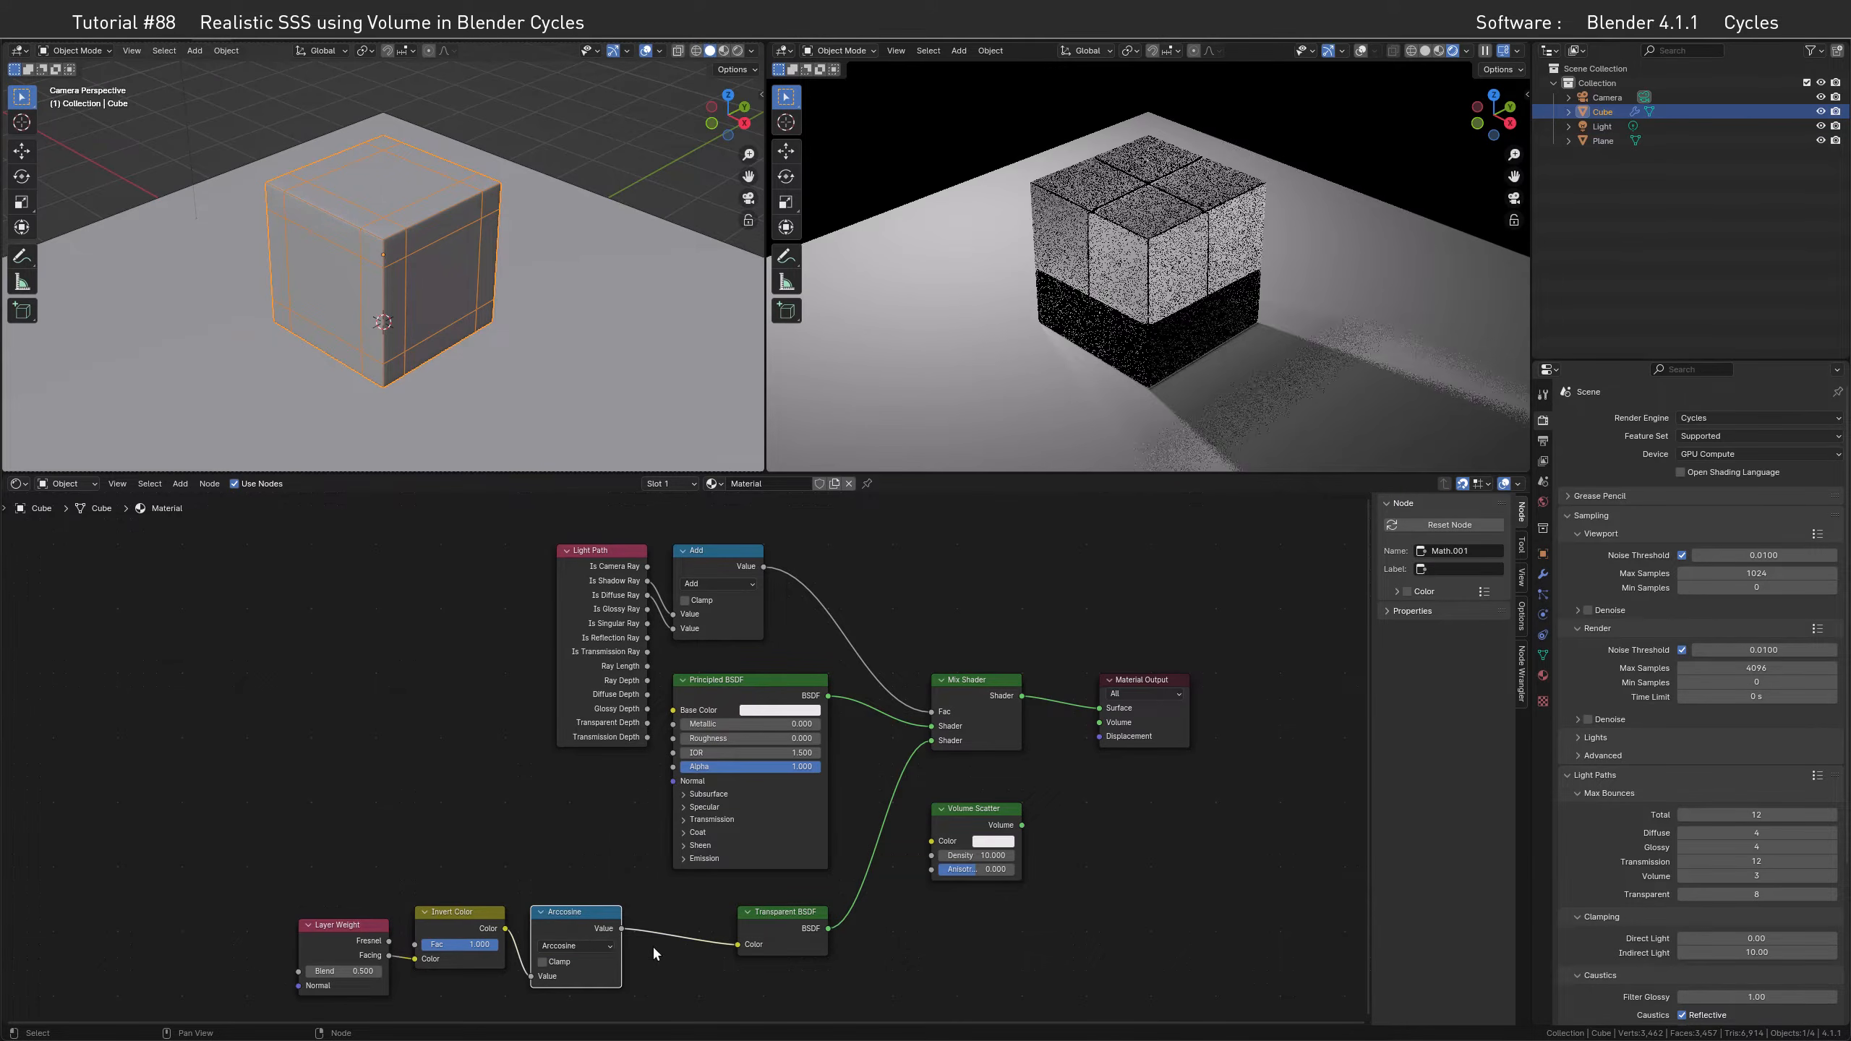
pyautogui.keyDown('ctrl'); pyautogui.keyDown('shift'); pyautogui.click(564, 921); pyautogui.keyUp('shift'); pyautogui.keyUp('ctrl')
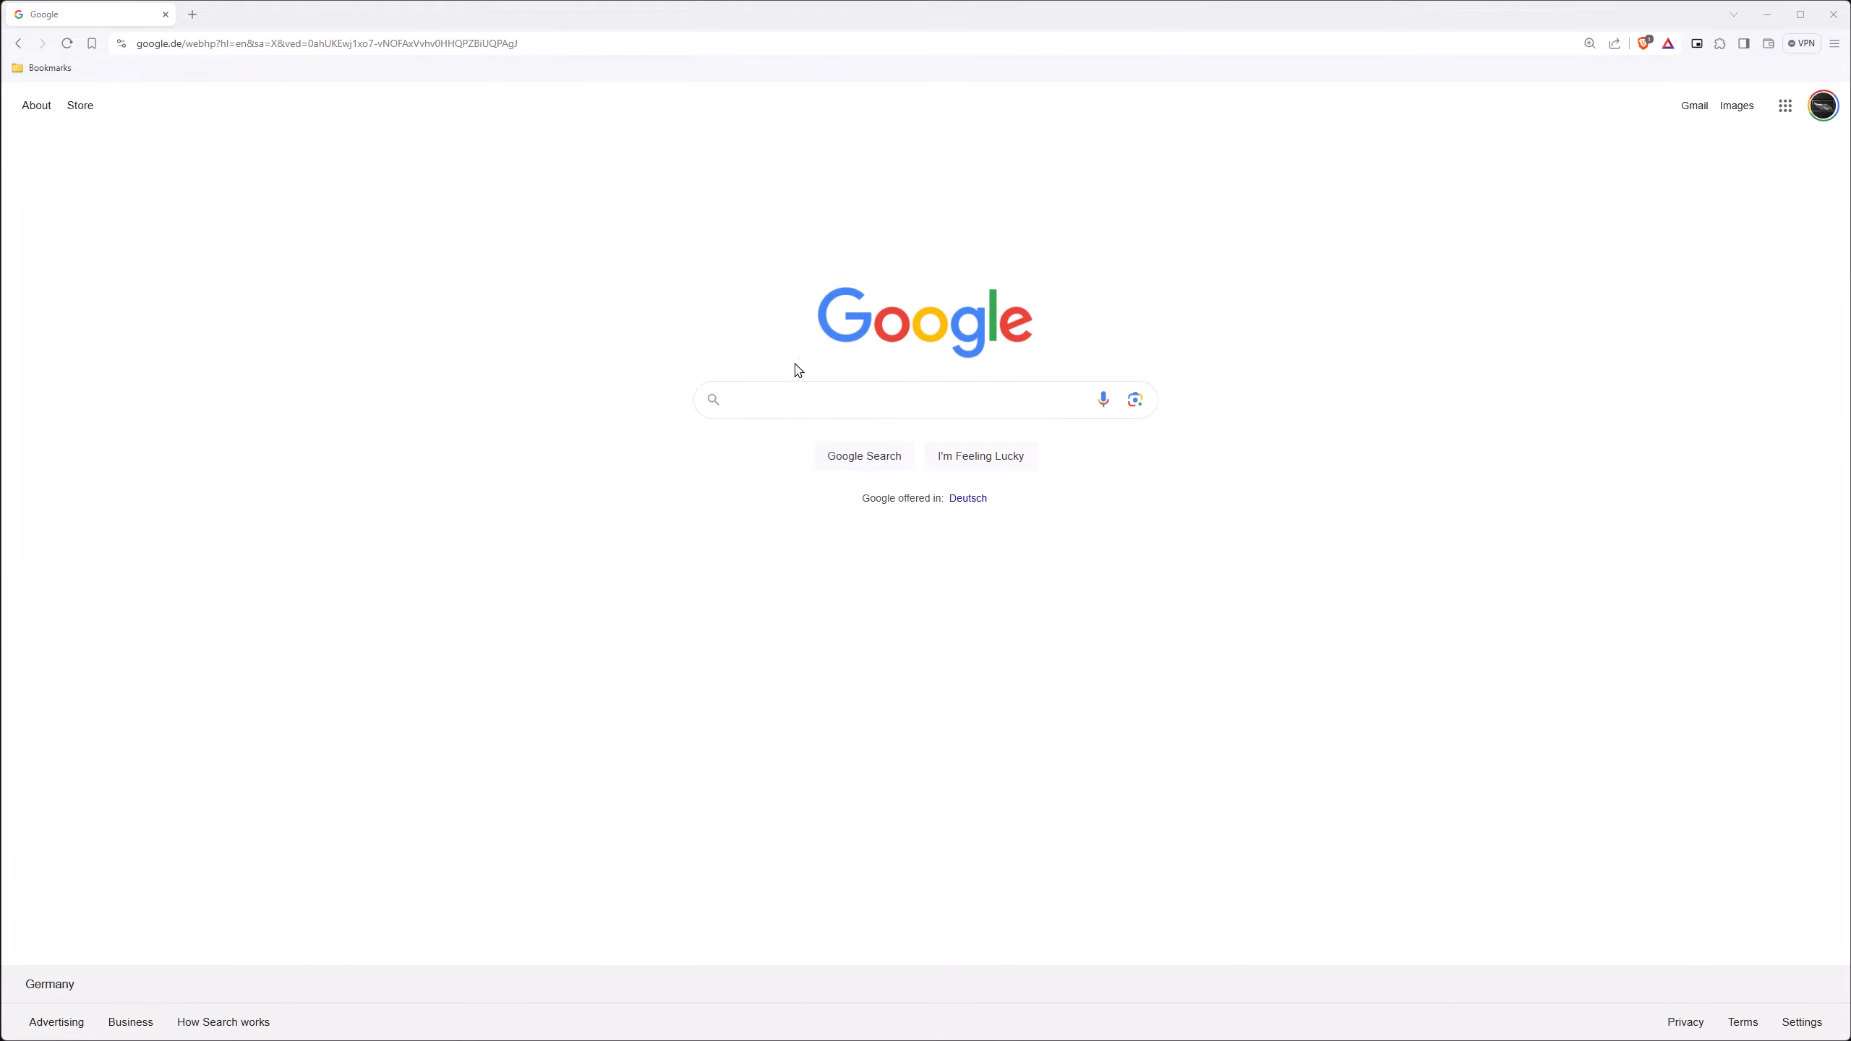
# Switch to the browser and search Google for 90 degrees in radians
pyautogui.click(791, 393)
pyautogui.write('90 dregree in radians')
pyautogui.press('Return')
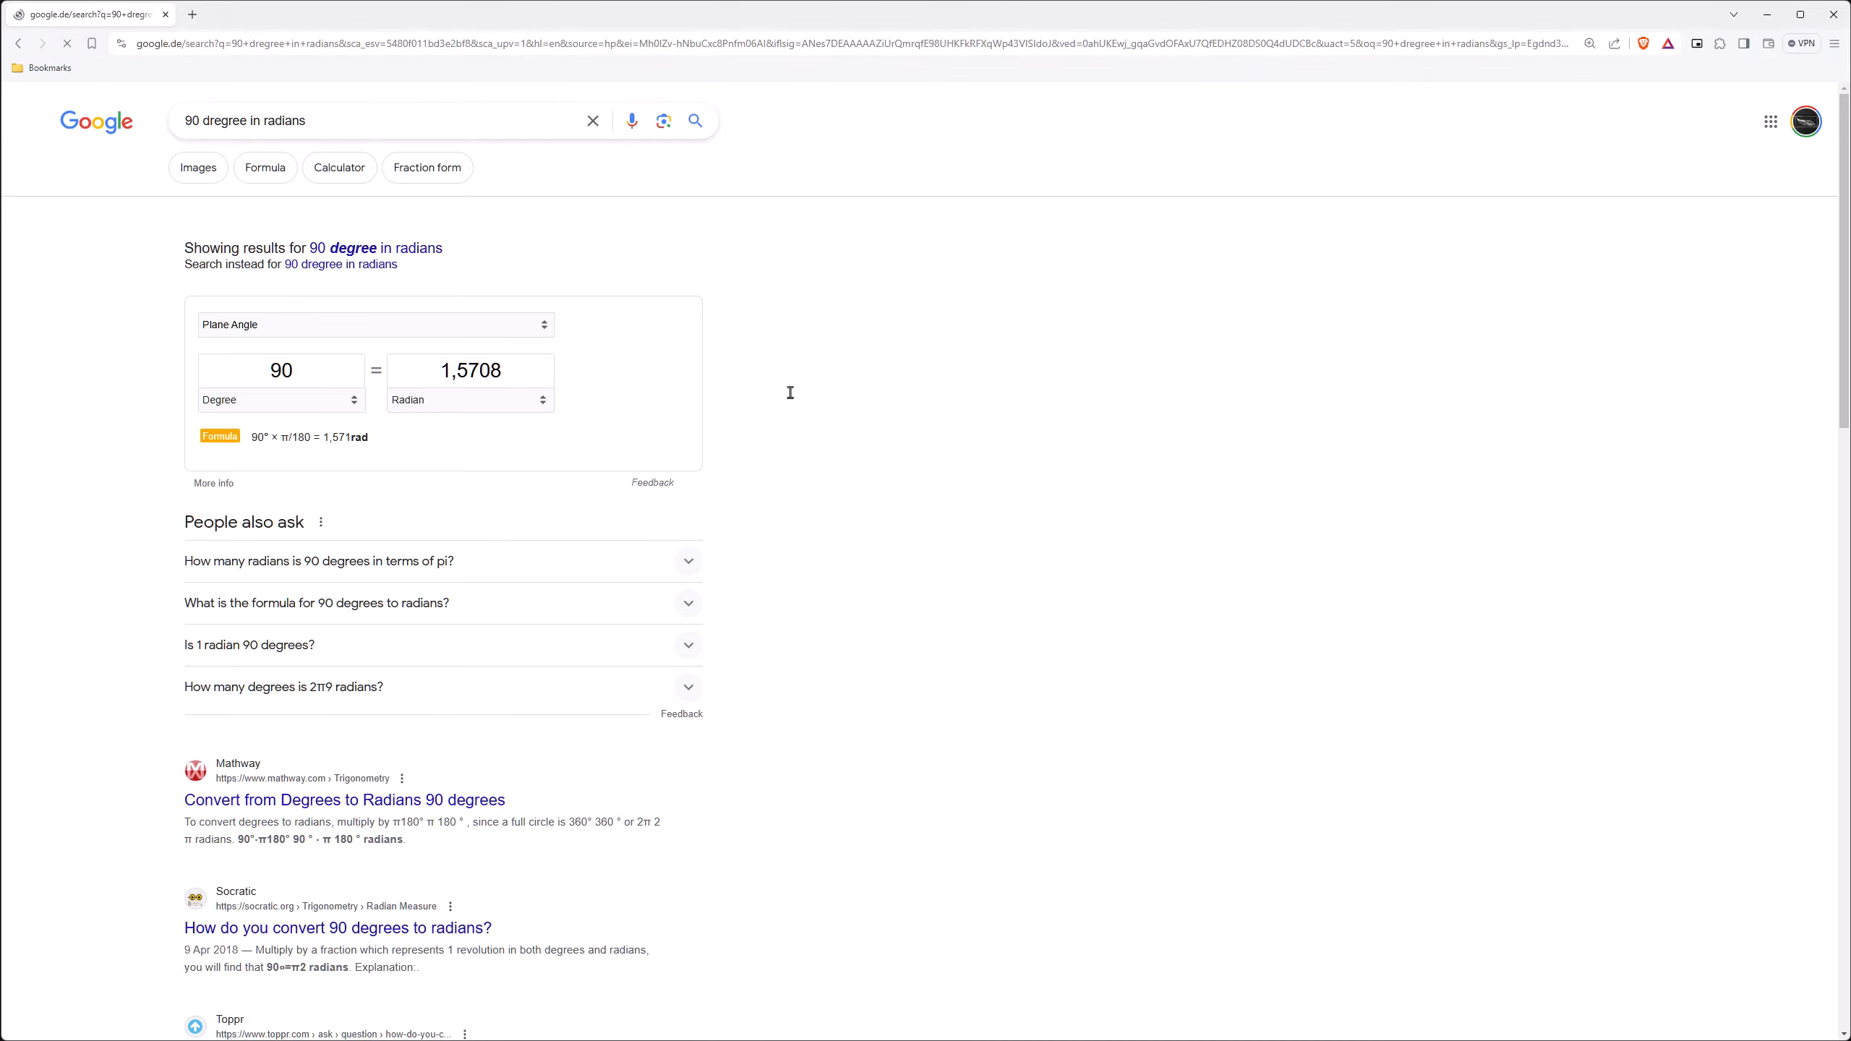
pyautogui.click(482, 368)
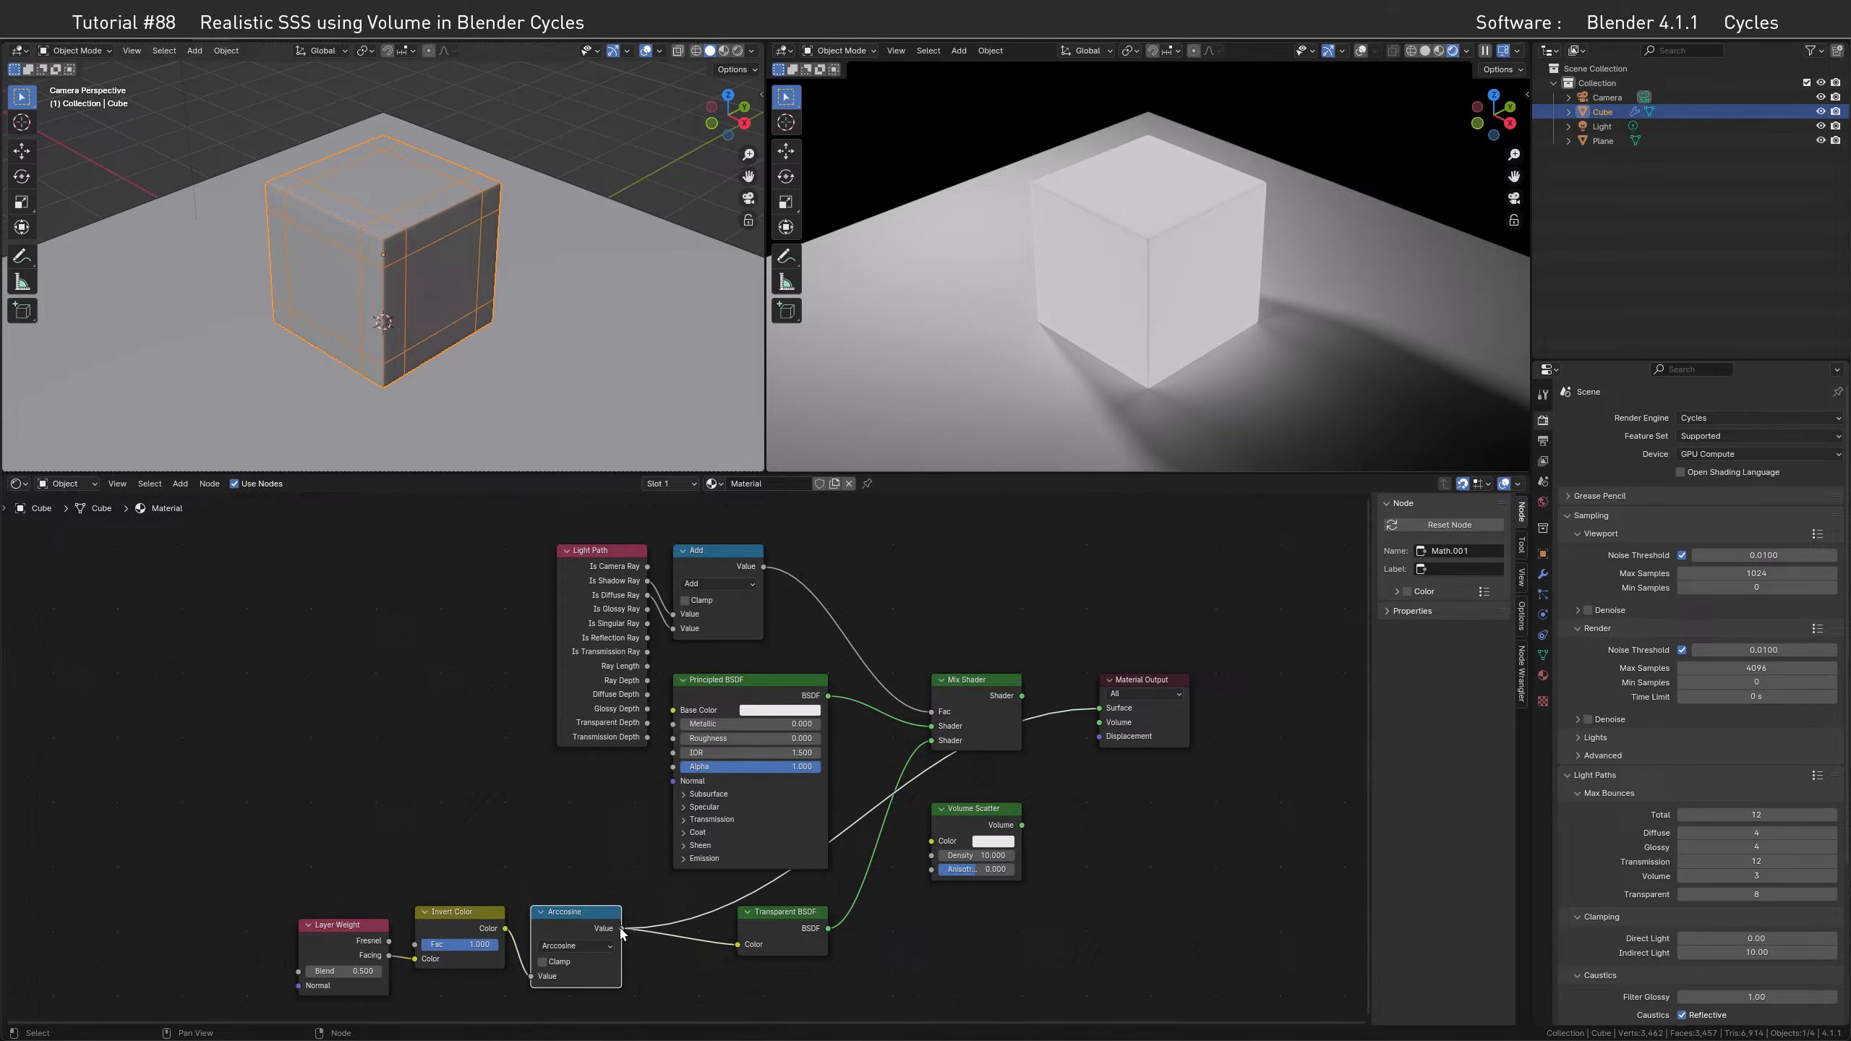
# Return to Blender and insert a Multiply Math node with a value of 1.5708 between Arccosine and Transparent BSDF, making room in the chain
pyautogui.moveTo(328, 931); pyautogui.dragTo(327, 918)
pyautogui.moveTo(326, 878); pyautogui.dragTo(373, 922)
pyautogui.click(508, 833)
pyautogui.hotkey('shift', 'a')
pyautogui.click(508, 839)
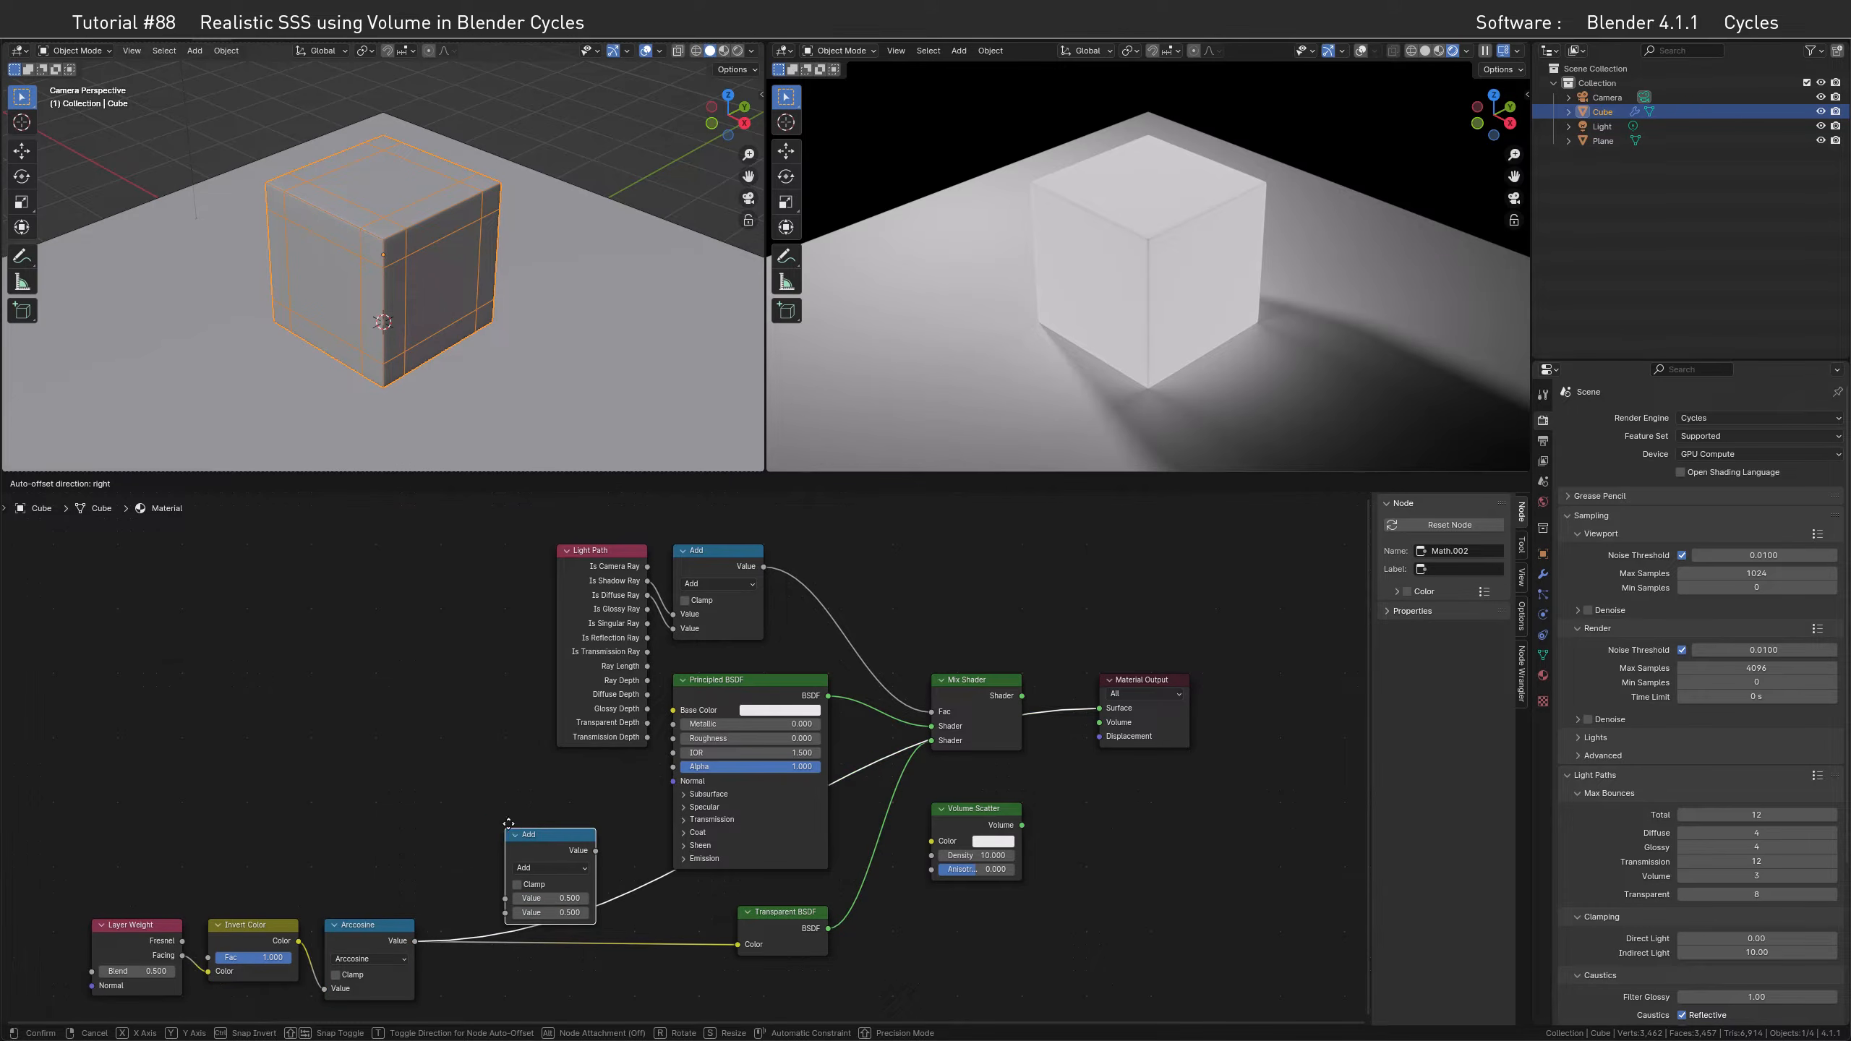
pyautogui.click(528, 840)
pyautogui.click(536, 842)
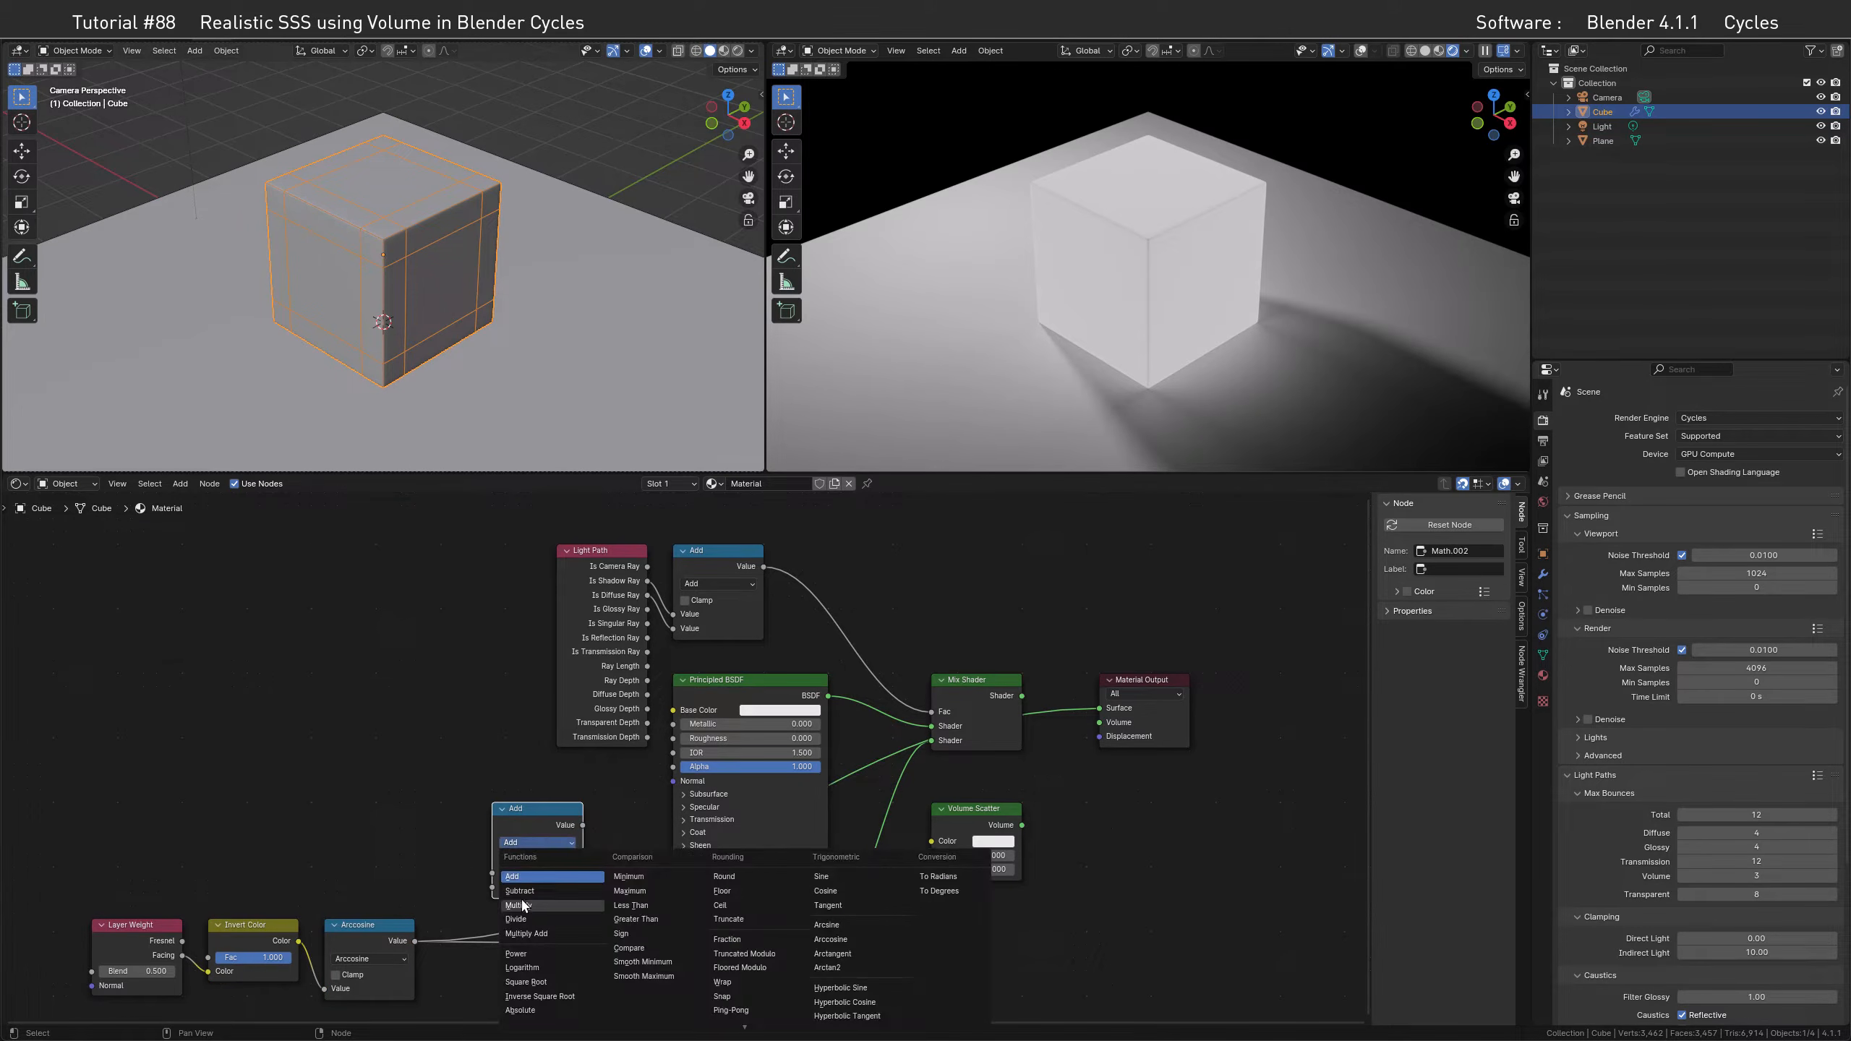
pyautogui.click(552, 886)
pyautogui.click(552, 886)
pyautogui.write('1.5708')
pyautogui.press('Return')
pyautogui.moveTo(535, 809); pyautogui.dragTo(503, 924)
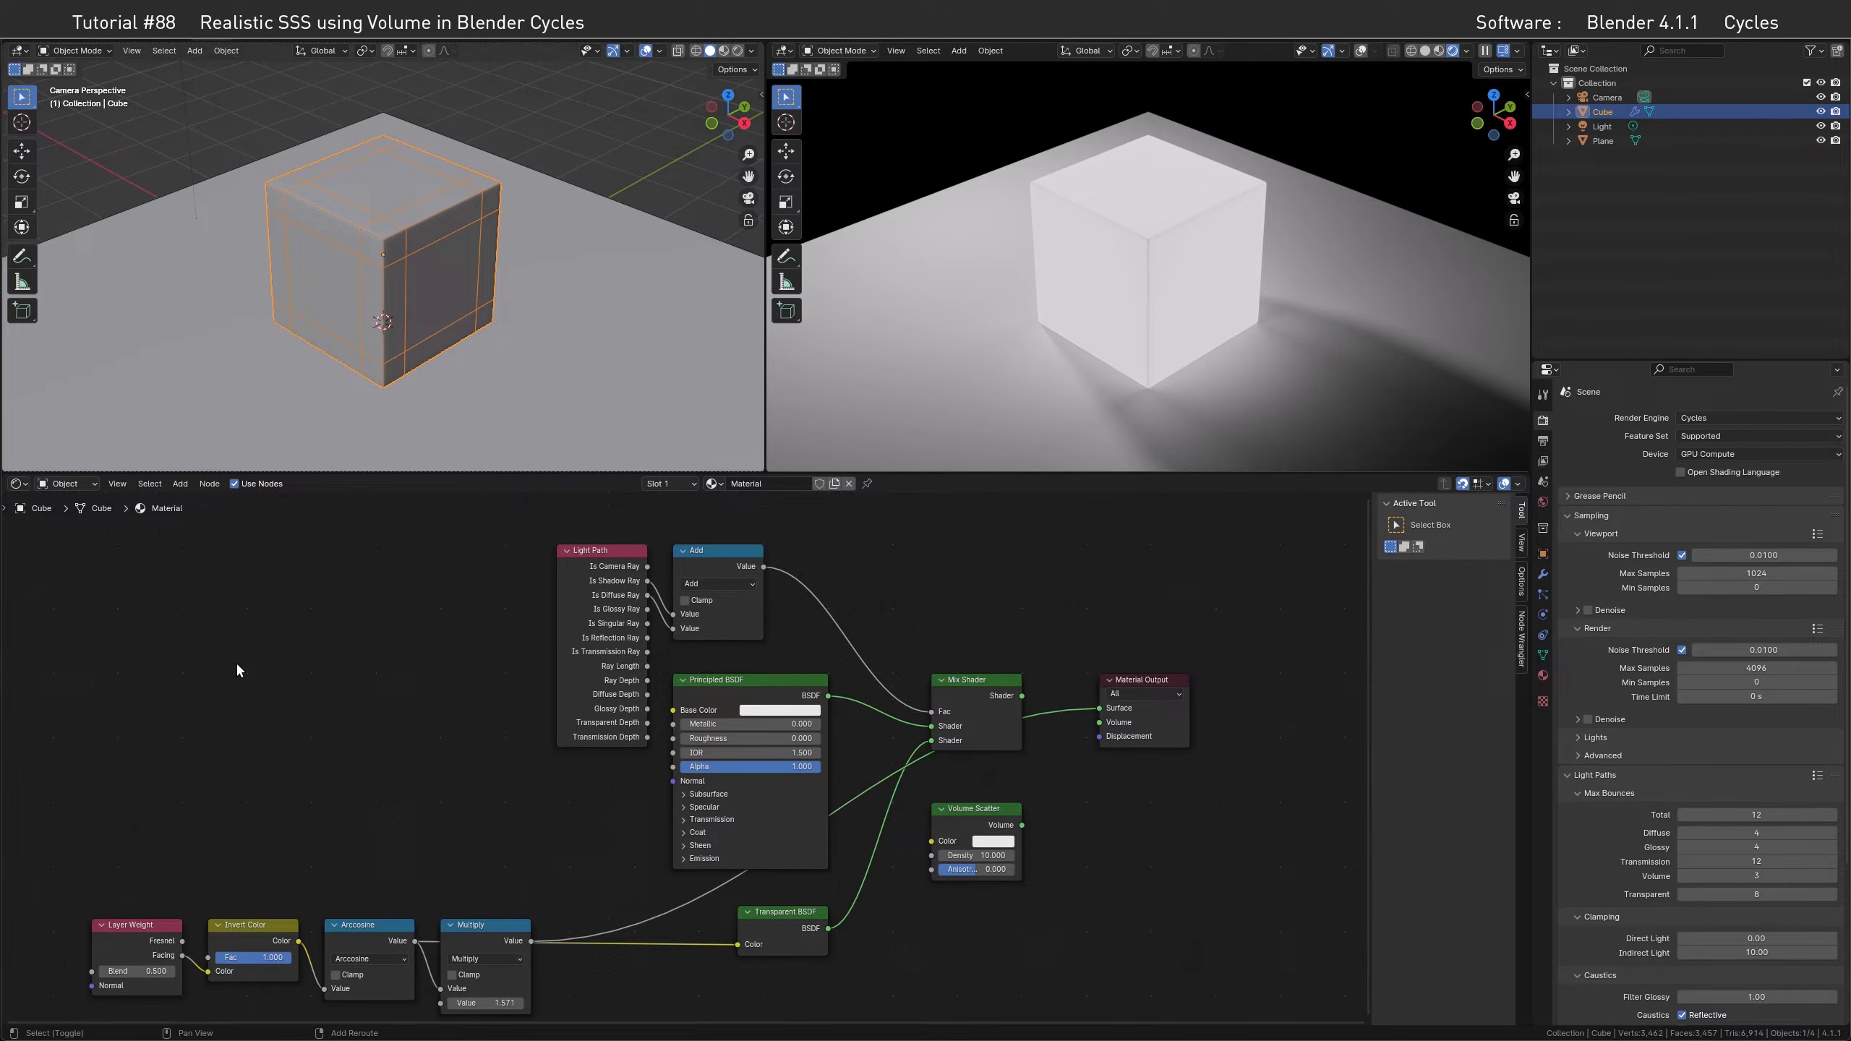
# Add an RGB Curves node in the empty space above the Layer Weight chain
pyautogui.hotkey('shift', 'a')
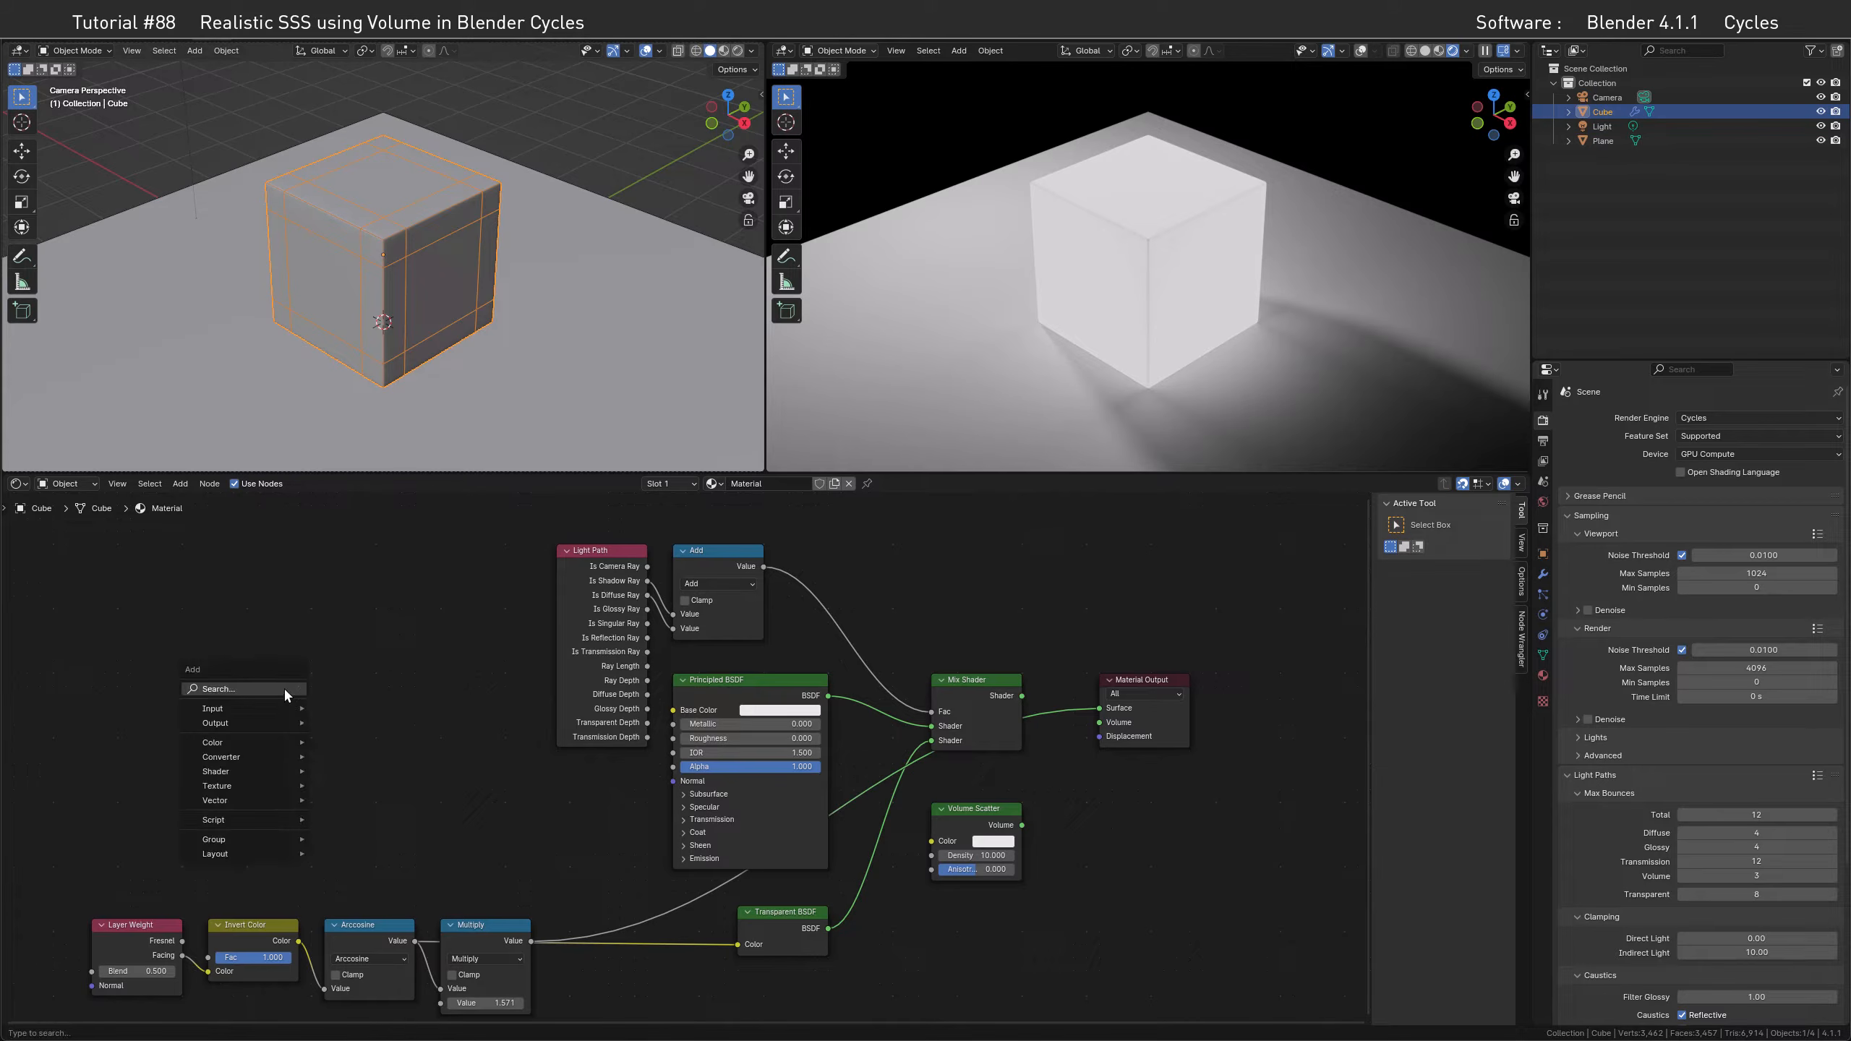
pyautogui.write('rgb')
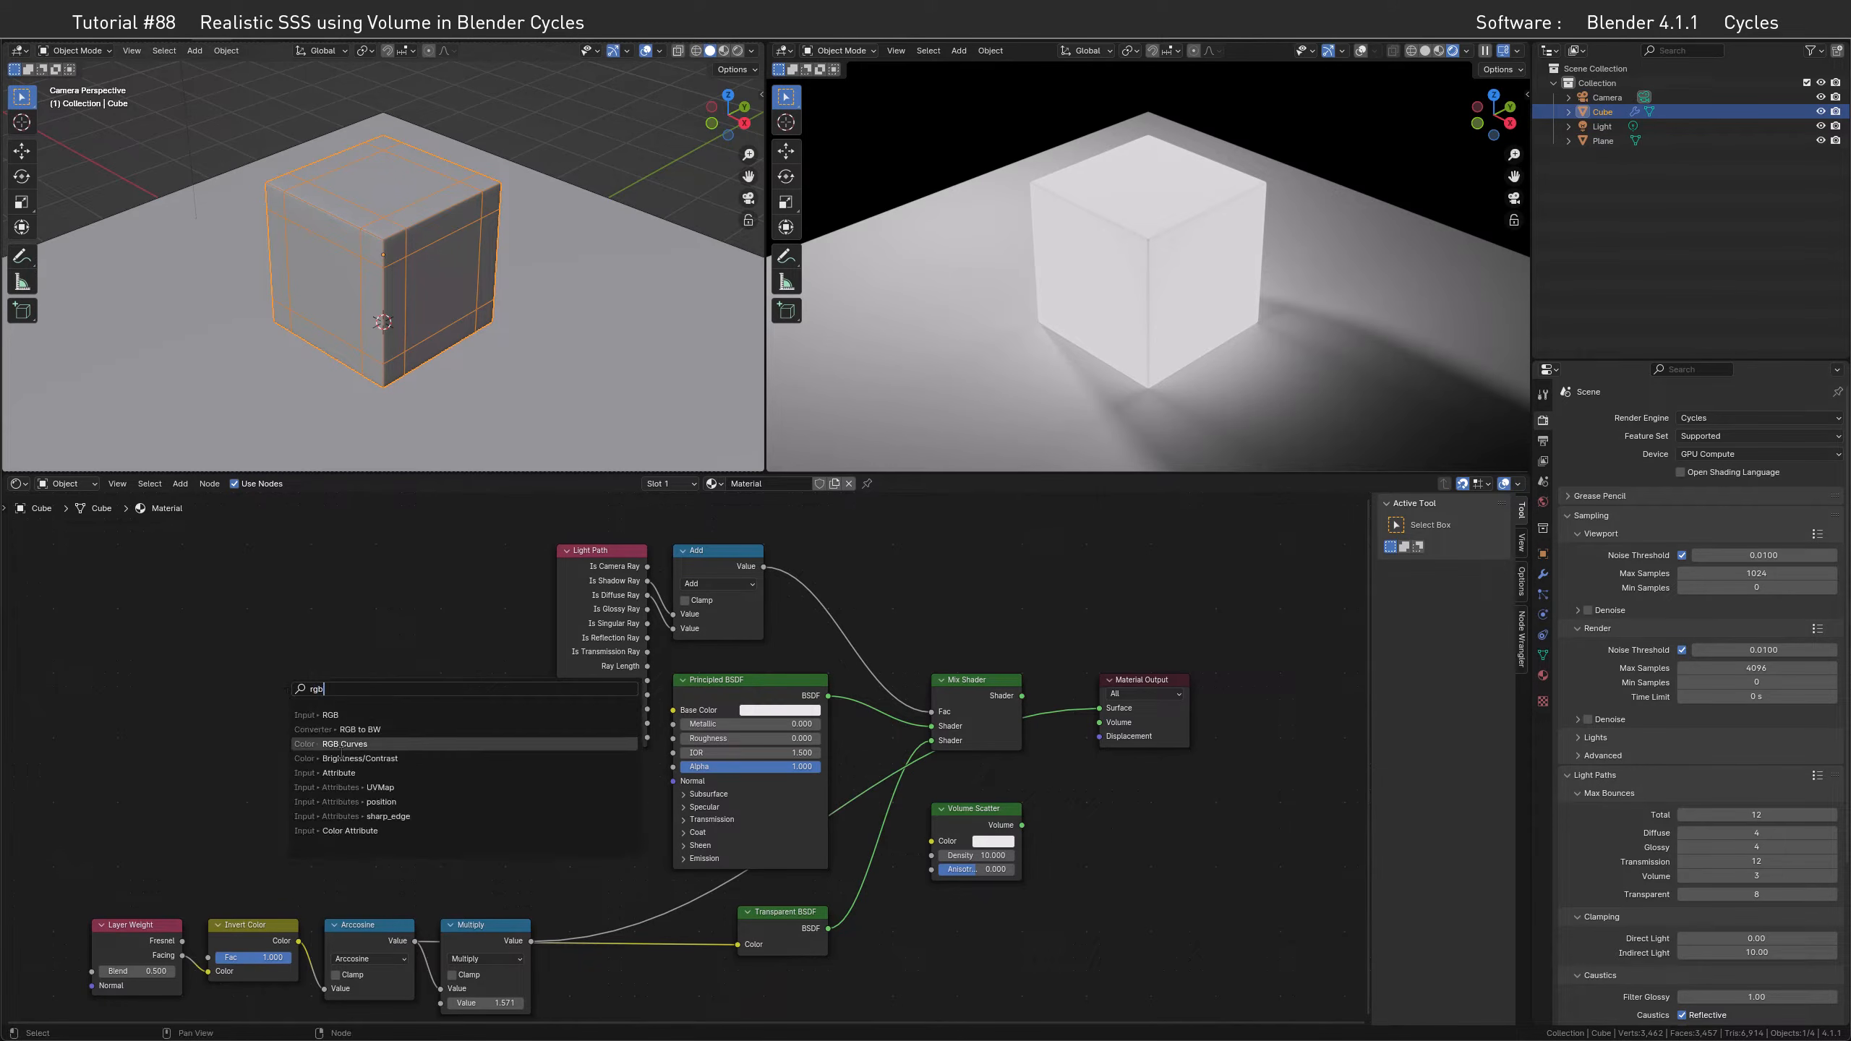
pyautogui.click(344, 746)
pyautogui.click(281, 657)
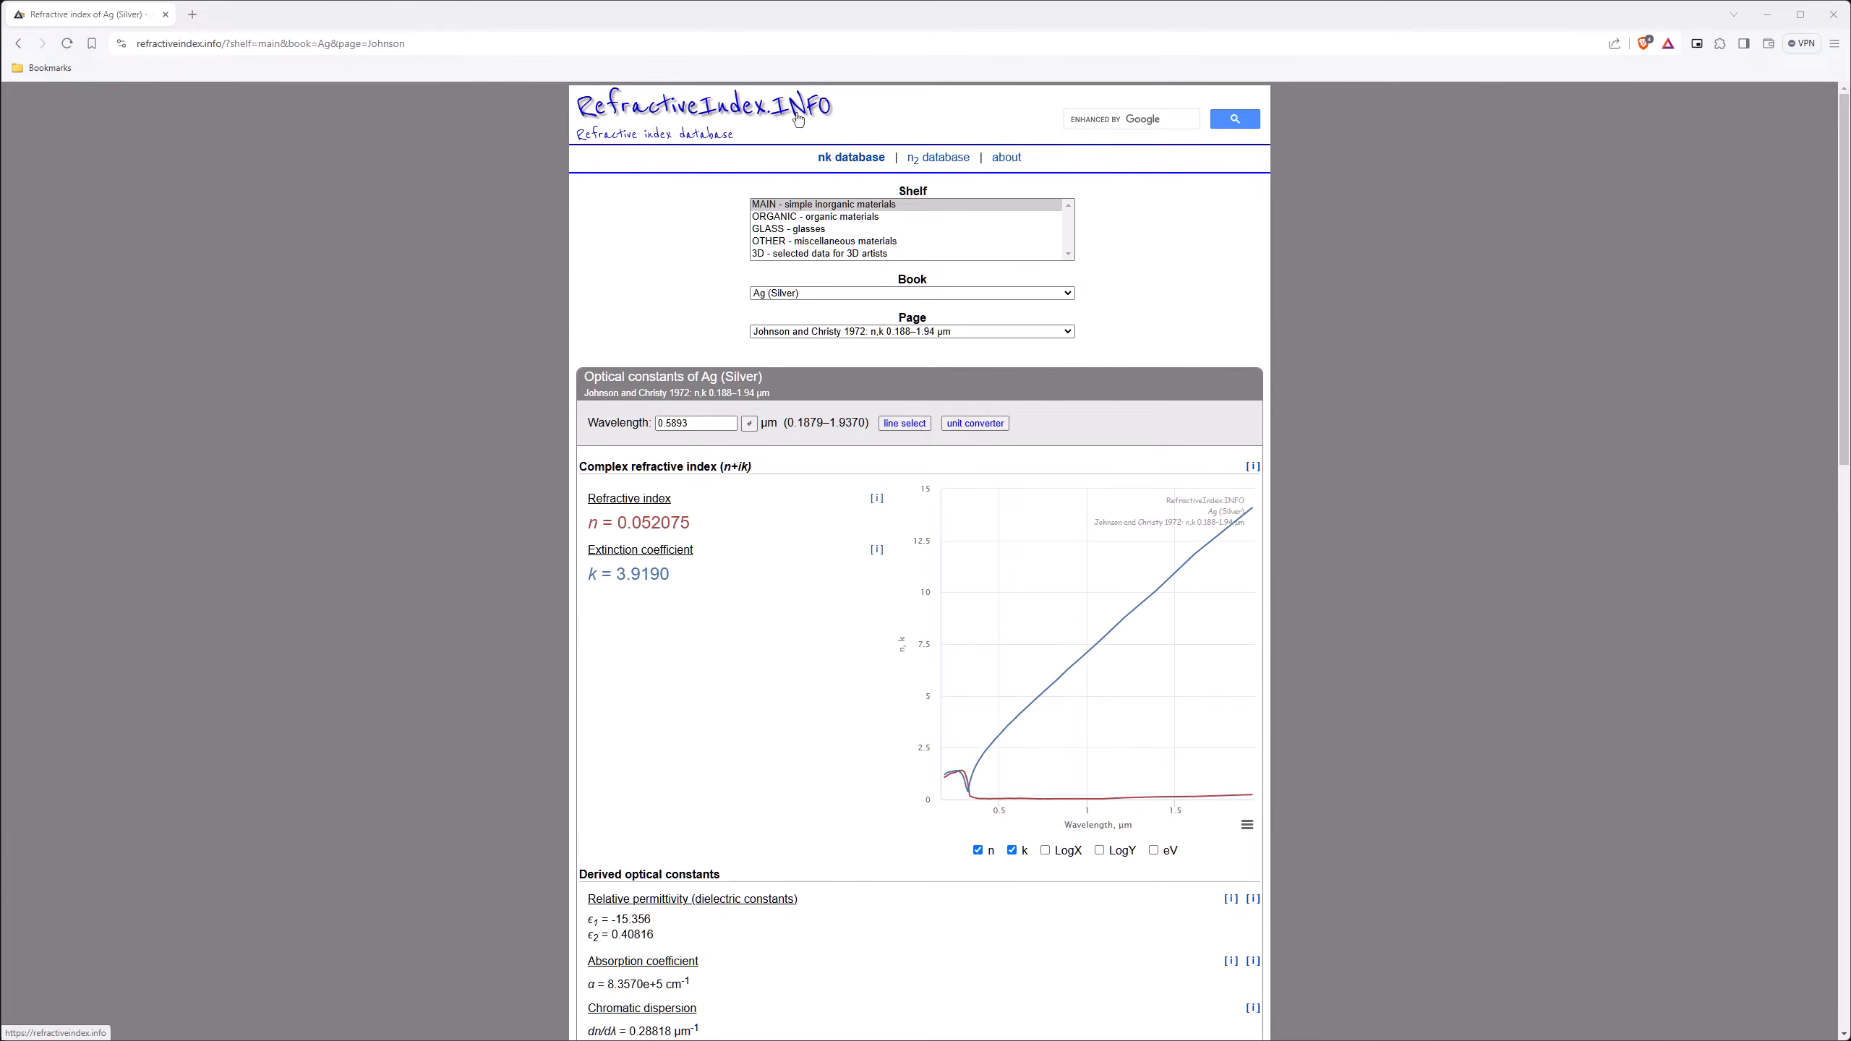
# On RefractiveIndex.INFO in the browser, select the 3D shelf, PLASTICS book and Optorez1330 page, and examine the non-polarized reflectance curve
pyautogui.click(790, 254)
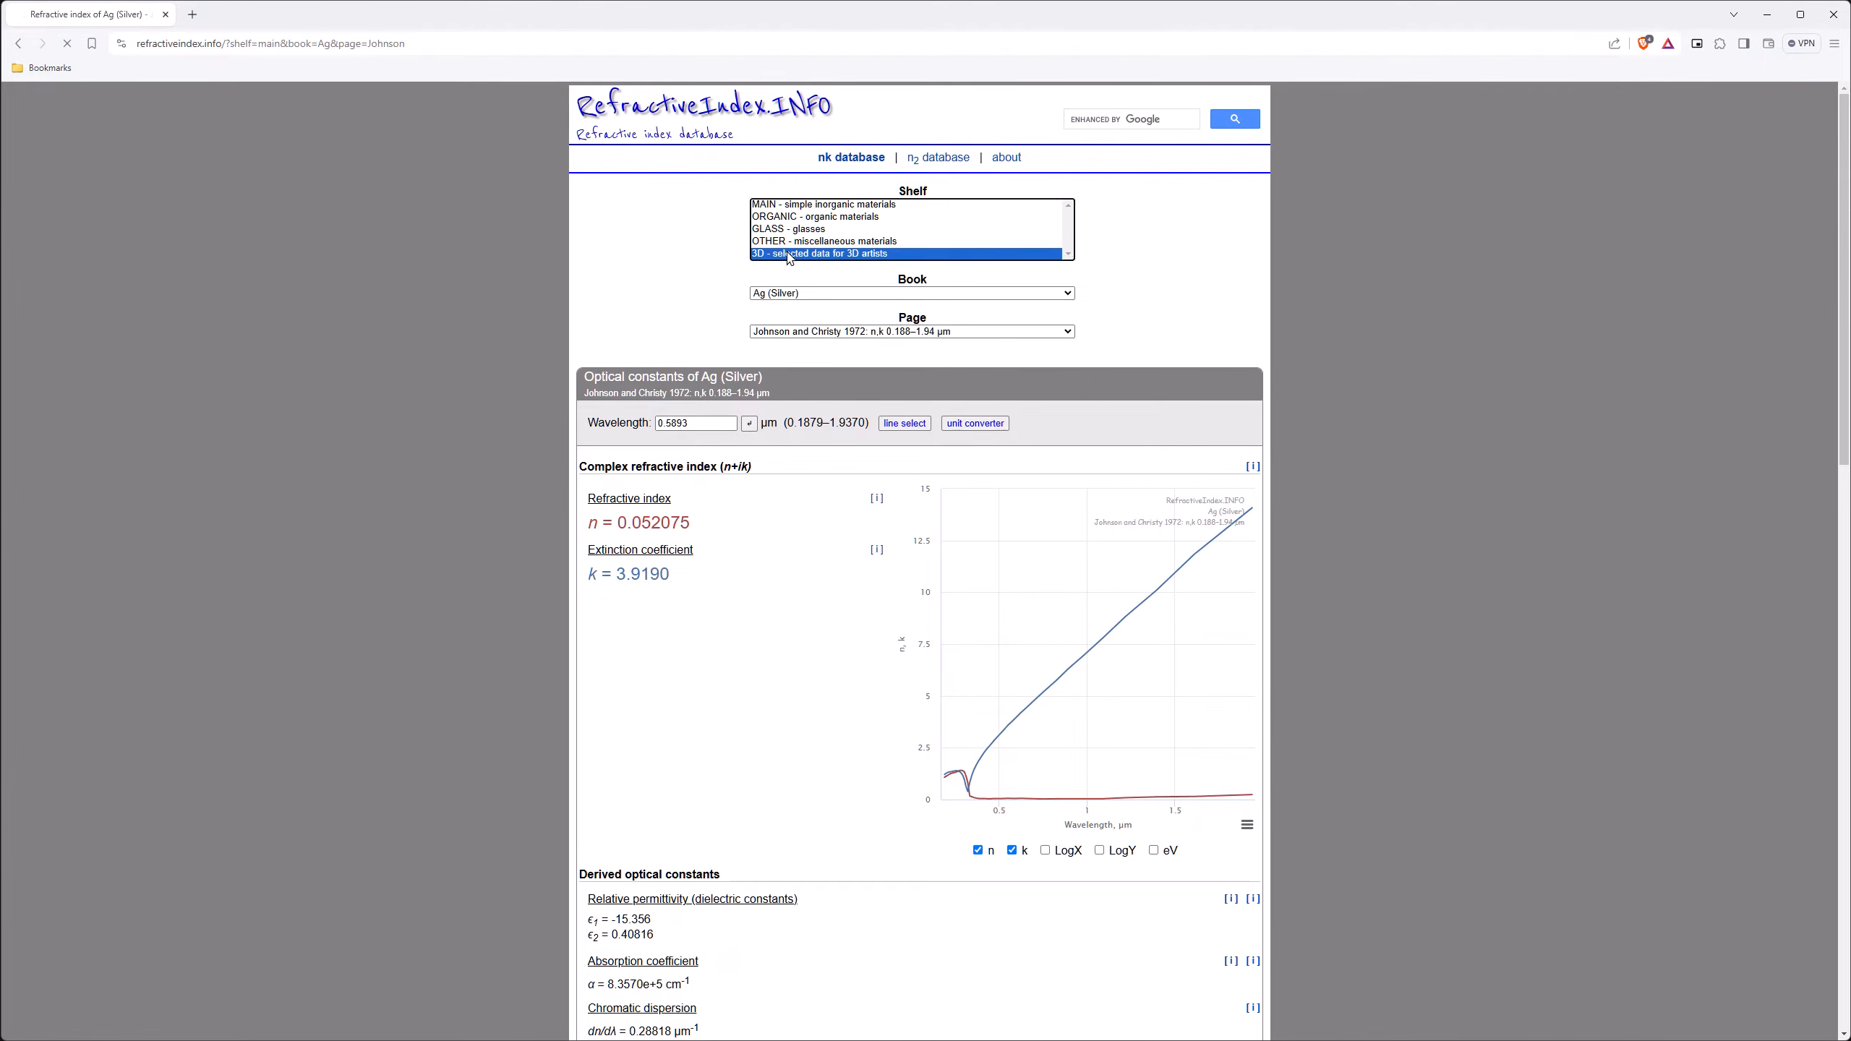
pyautogui.click(790, 293)
pyautogui.click(789, 324)
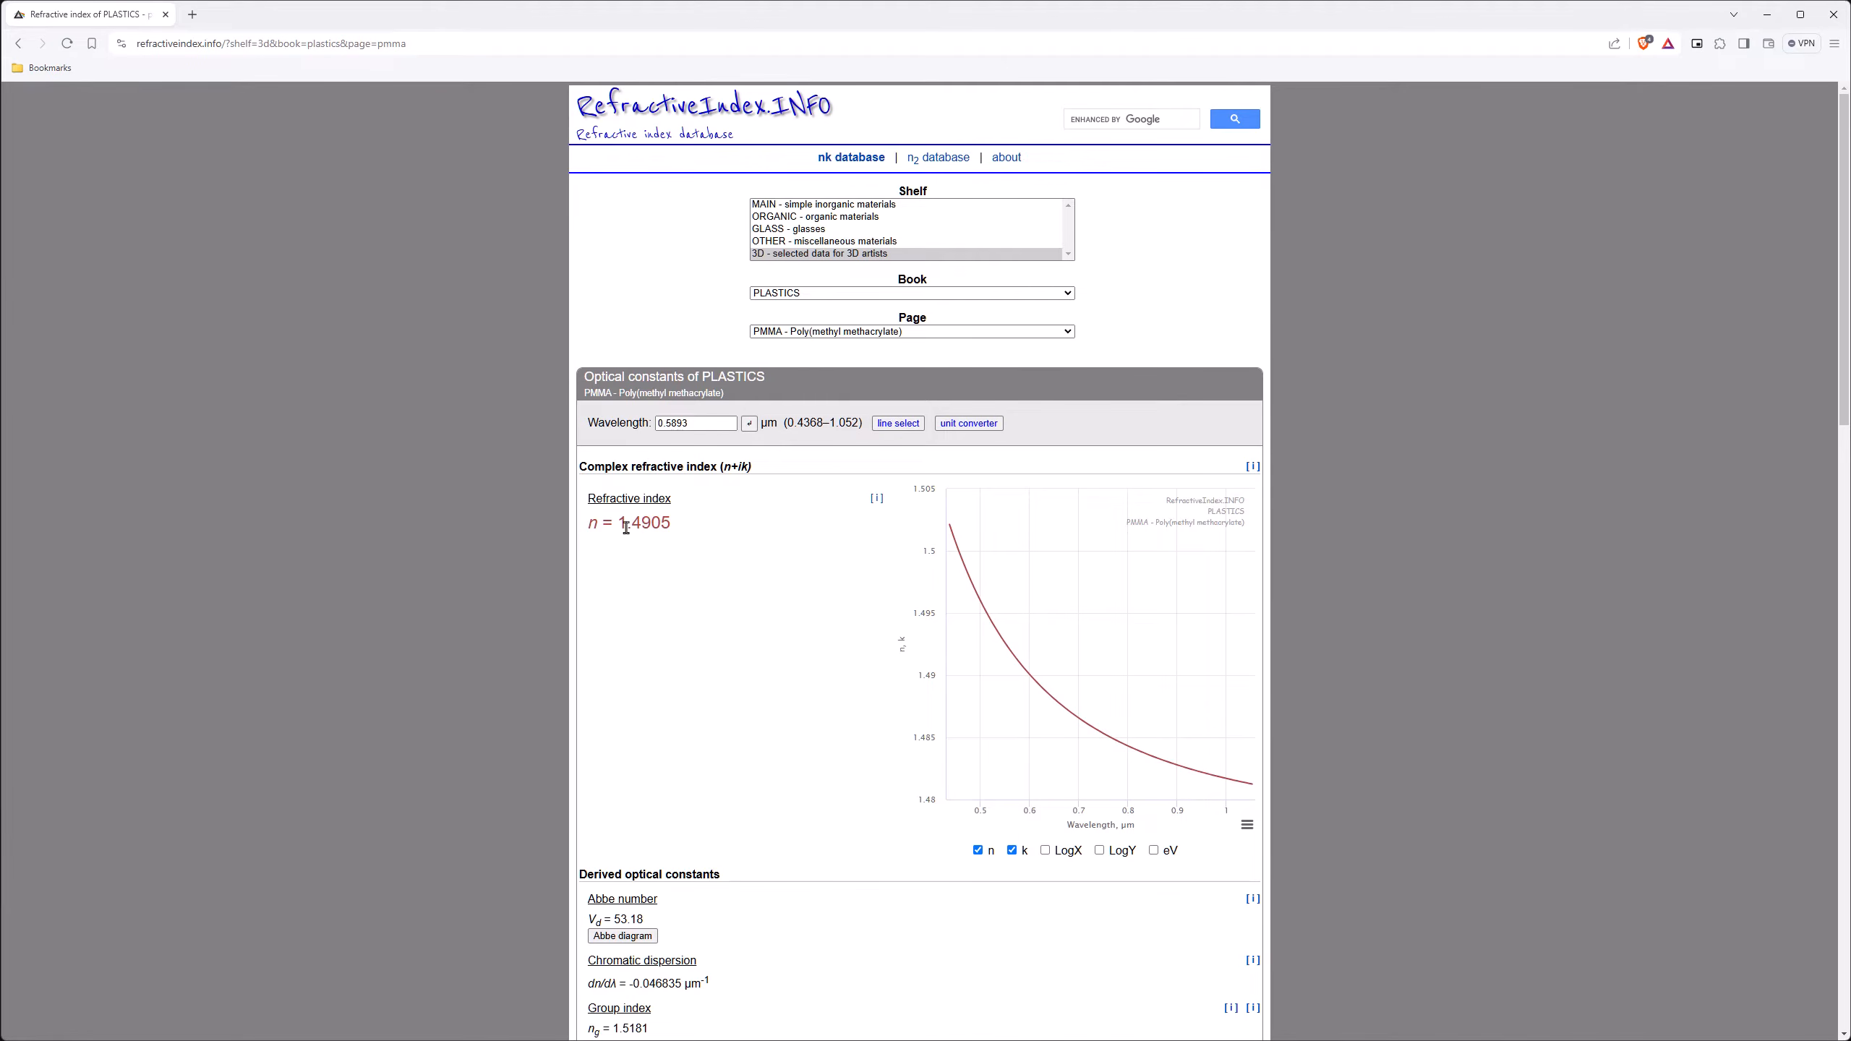
pyautogui.click(802, 332)
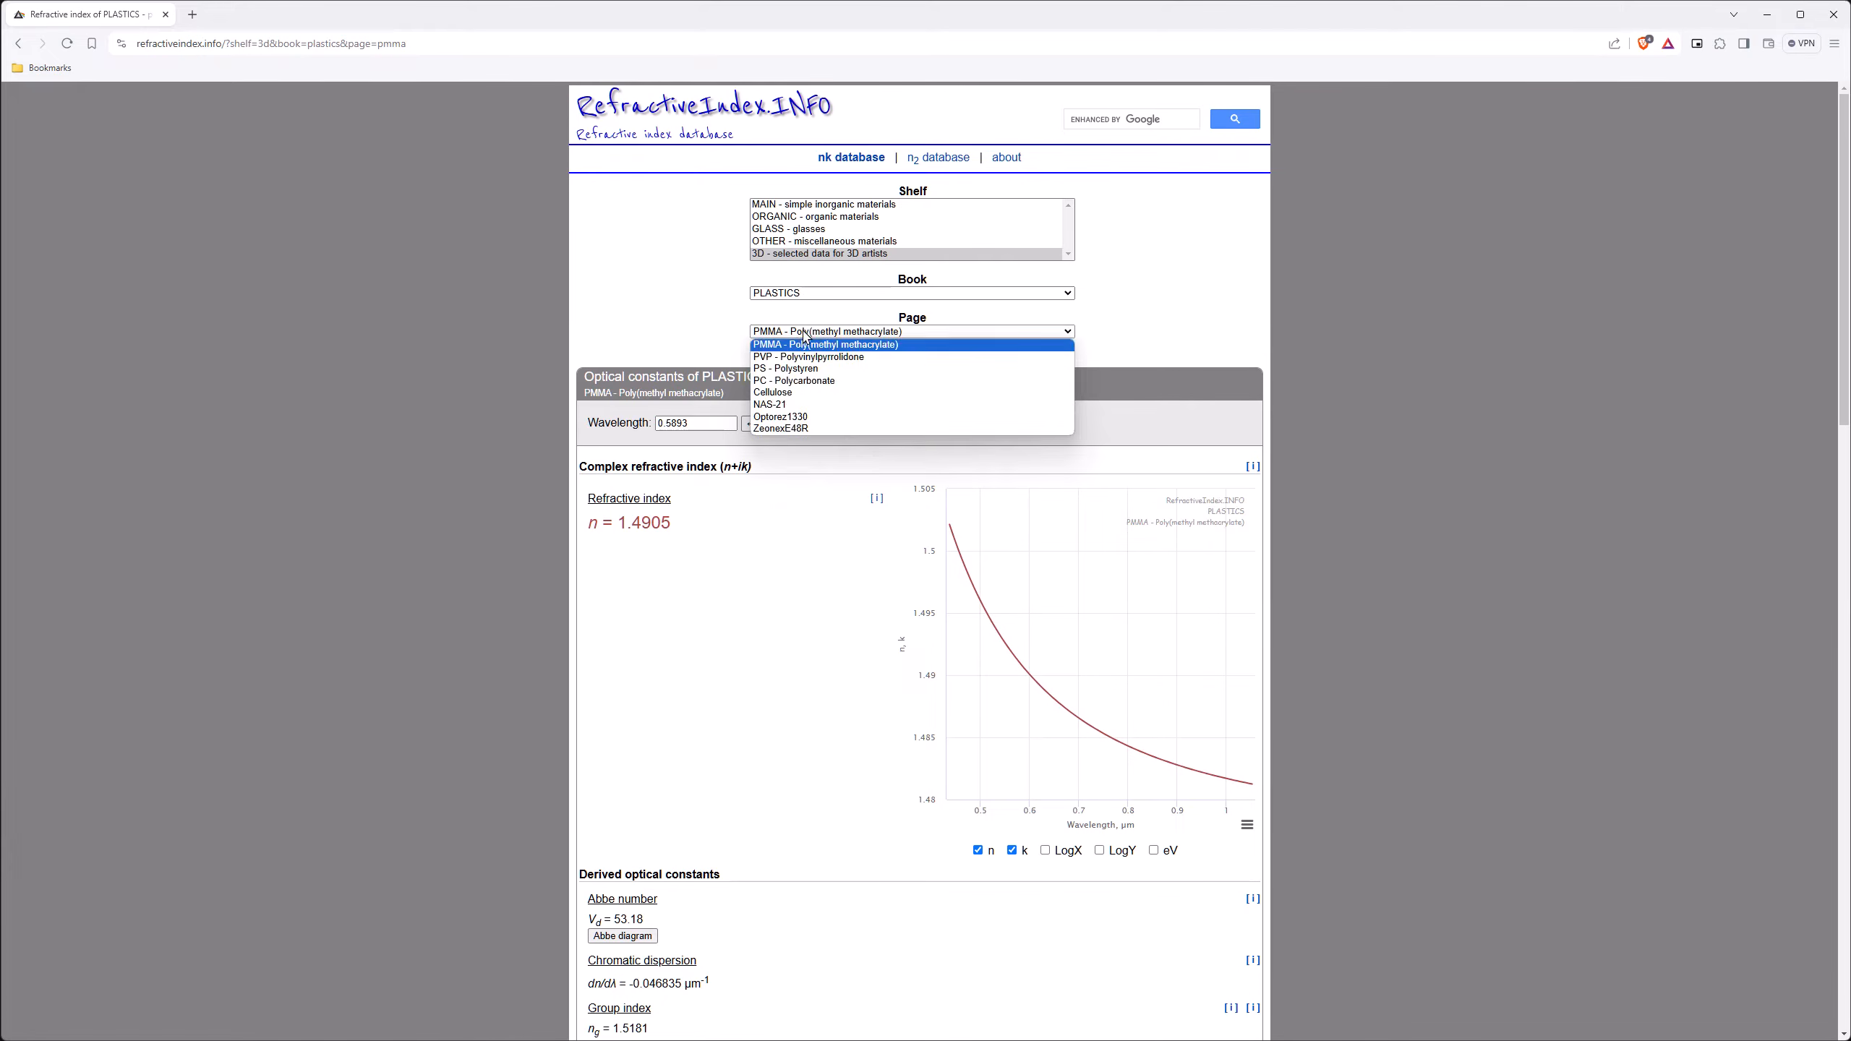
pyautogui.click(774, 419)
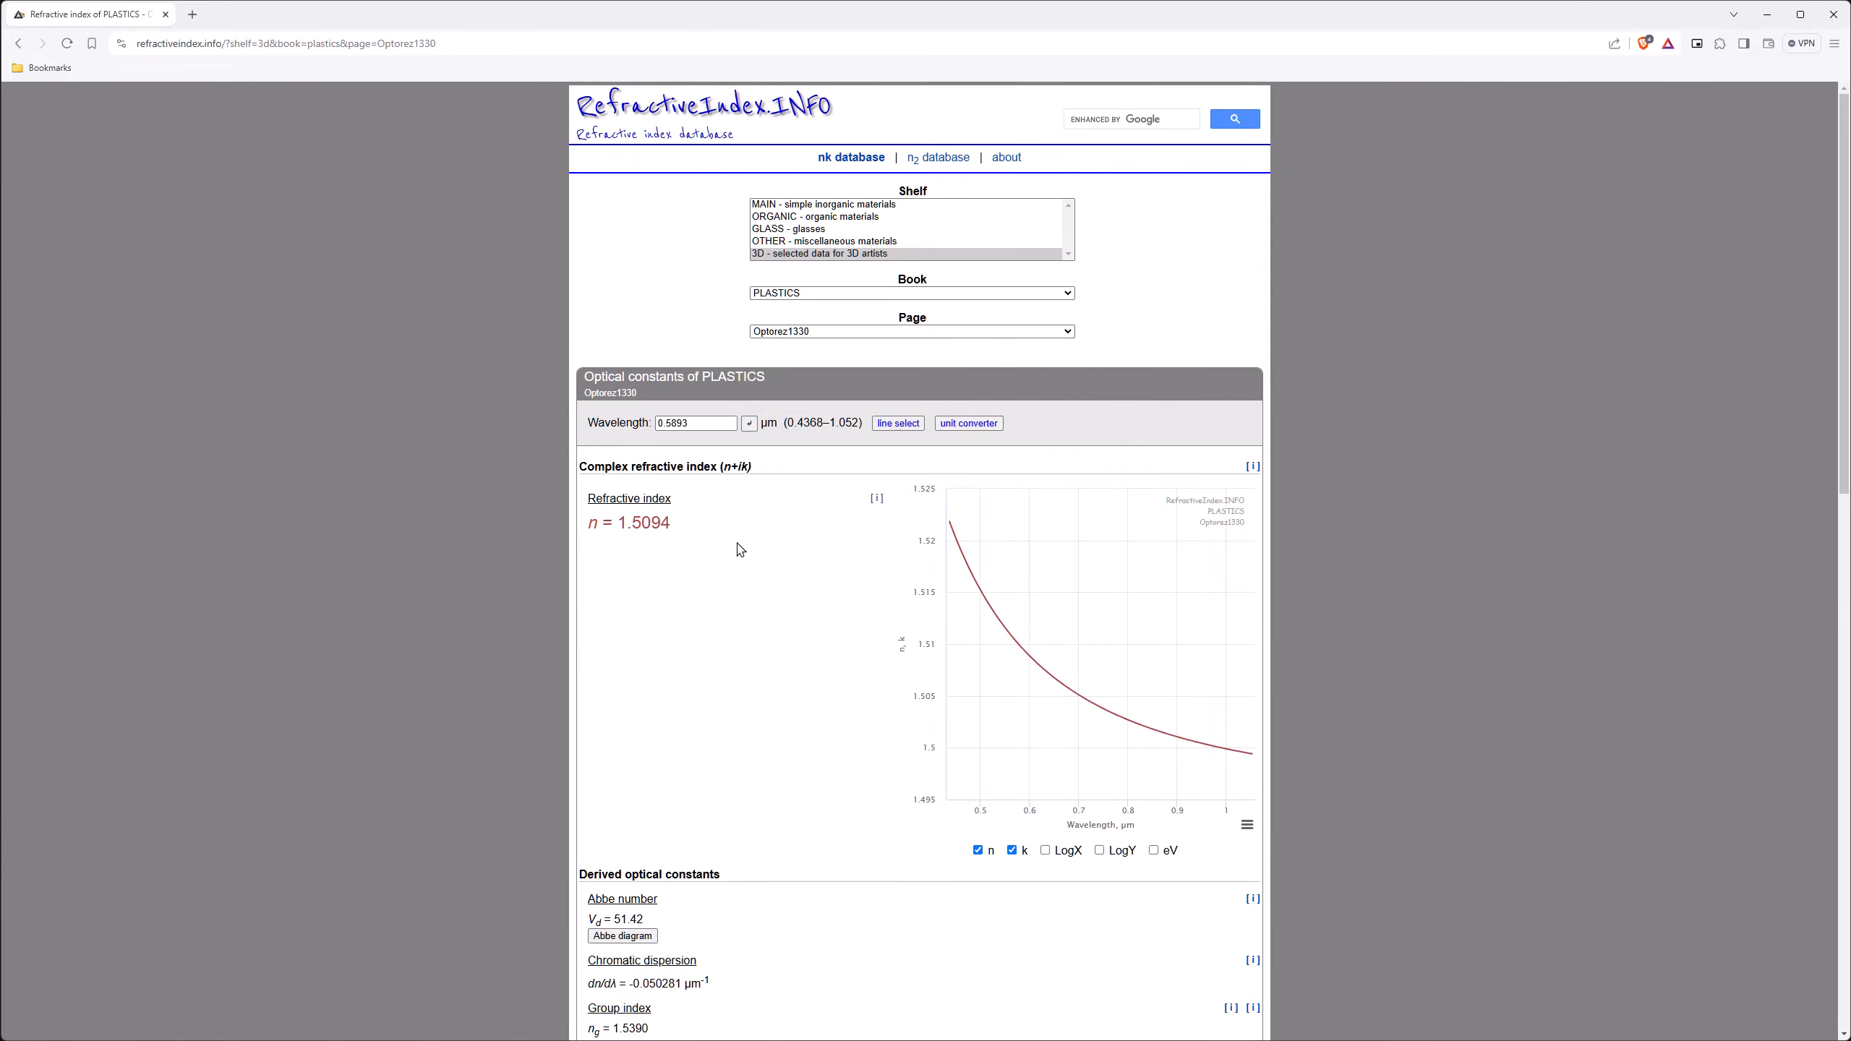
pyautogui.scroll(-8, 743, 529)
pyautogui.scroll(-2, 746, 513)
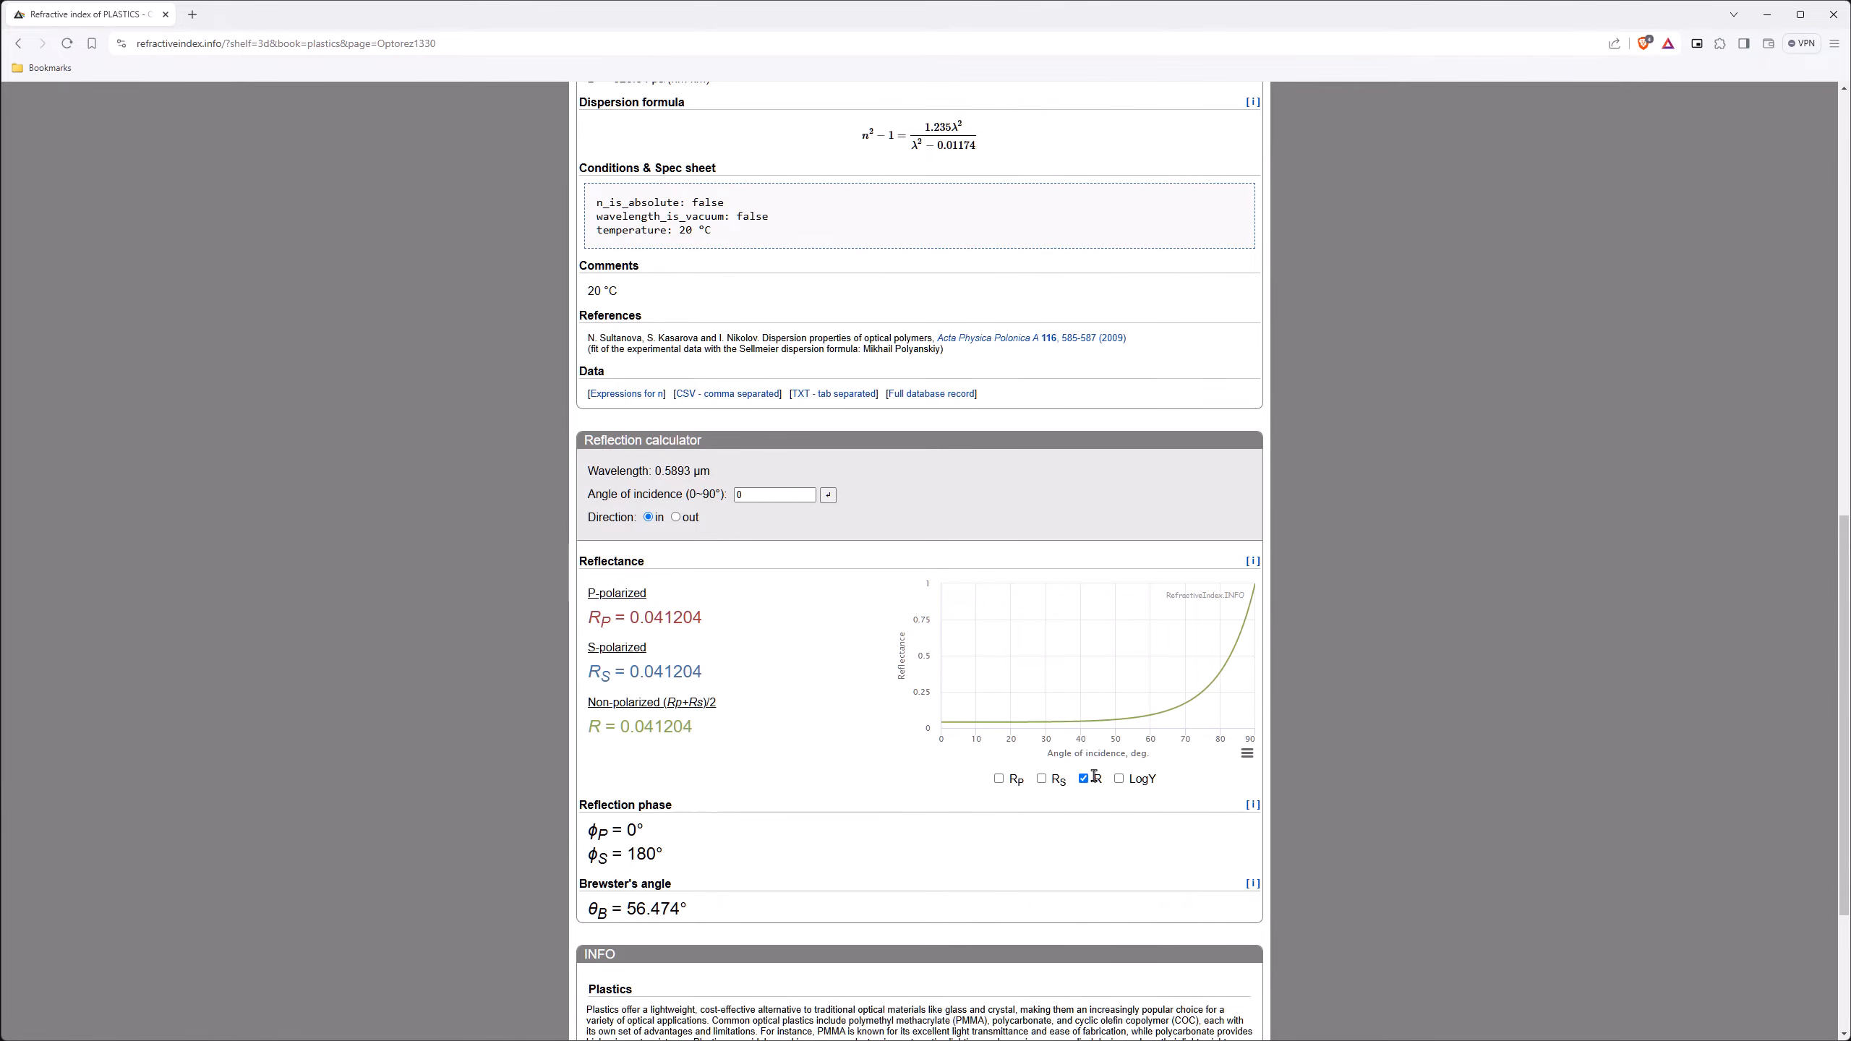
pyautogui.moveTo(947, 724)
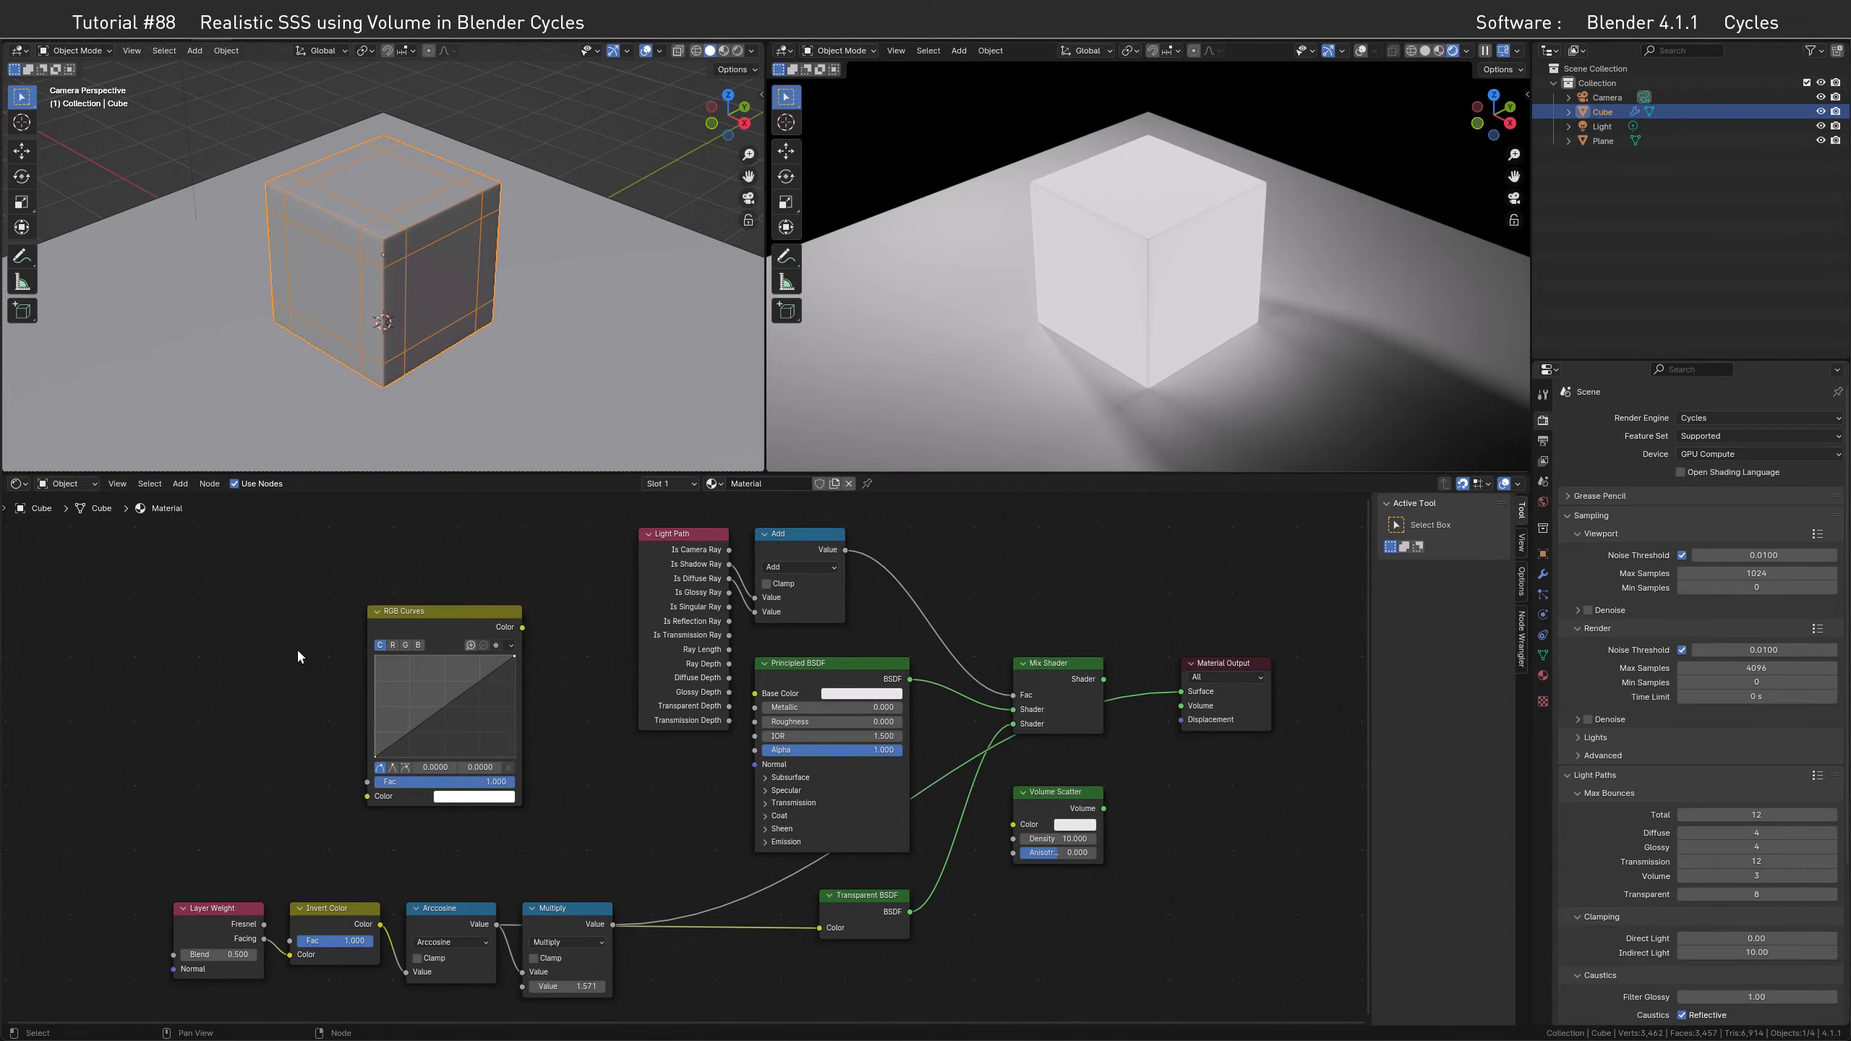
# Return to Blender, paste the prepared RGB Curves node between Multiply and Transparent BSDF, and reconnect the Mix Shader to the material output
pyautogui.hotkey('ctrl', 'v')
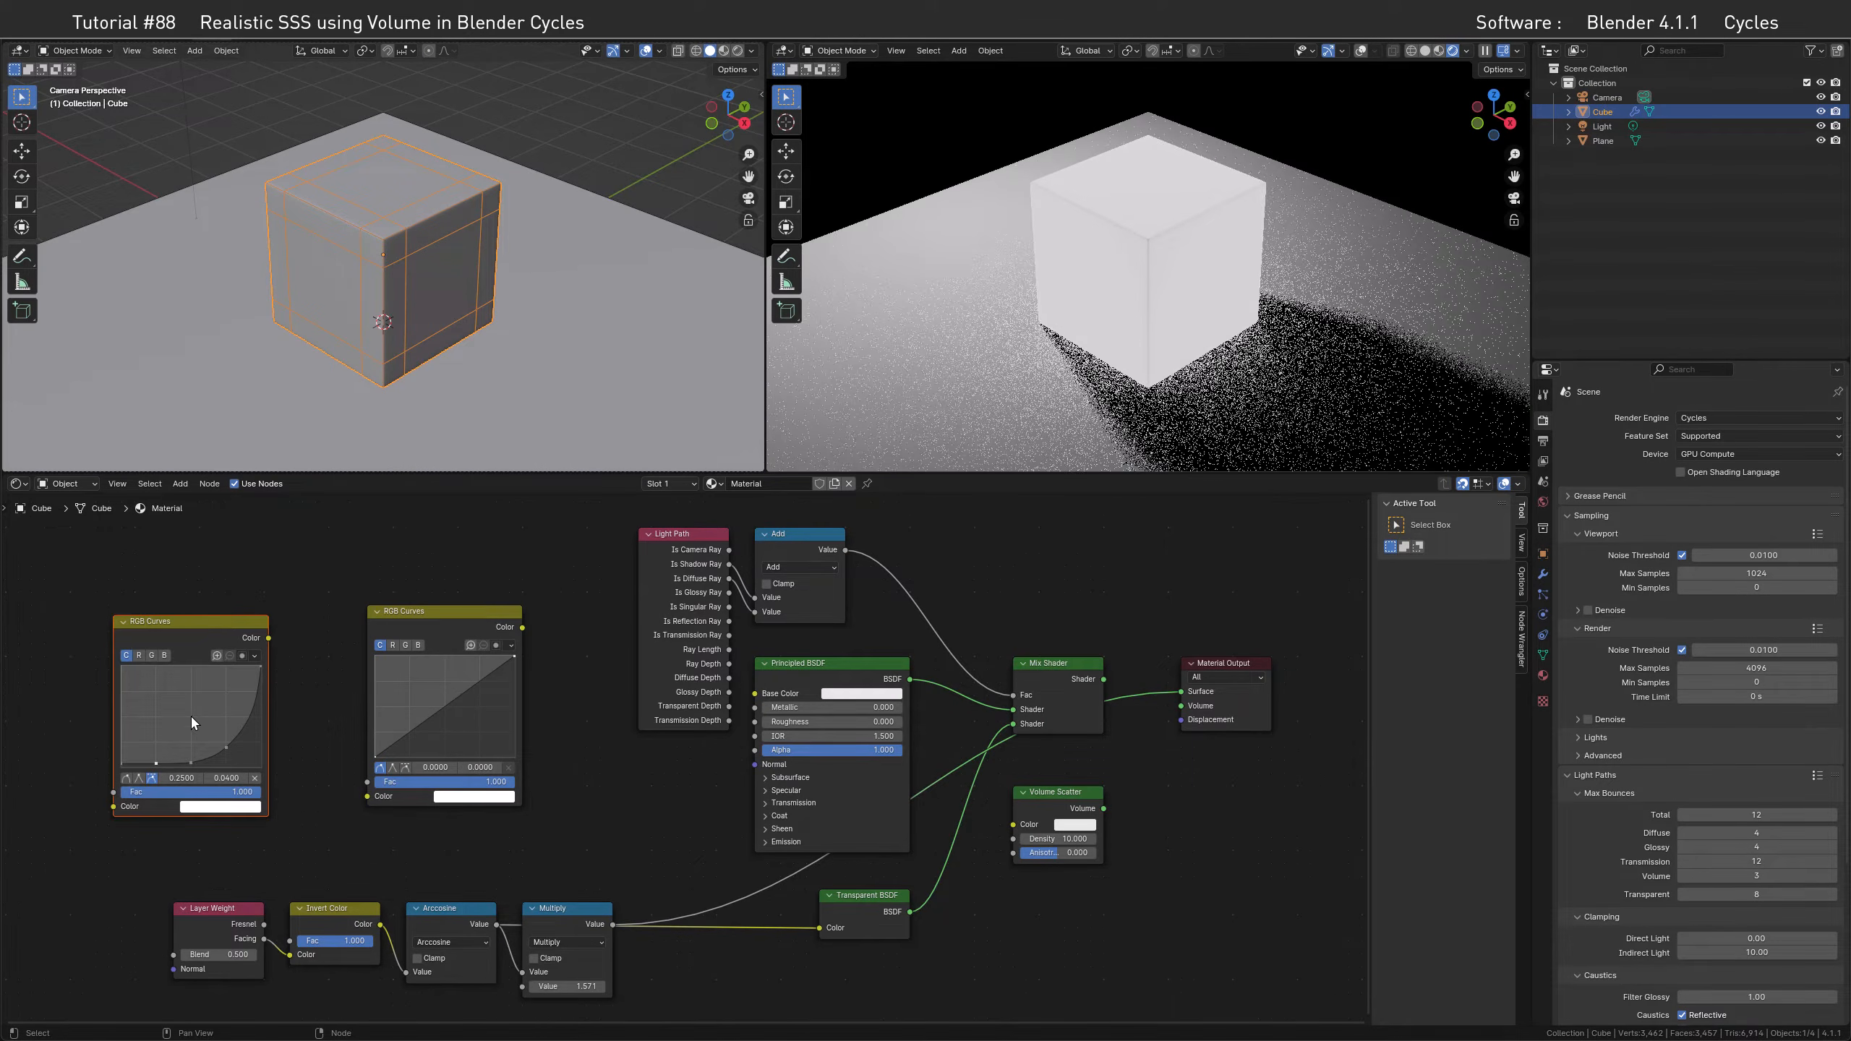
pyautogui.press('g')
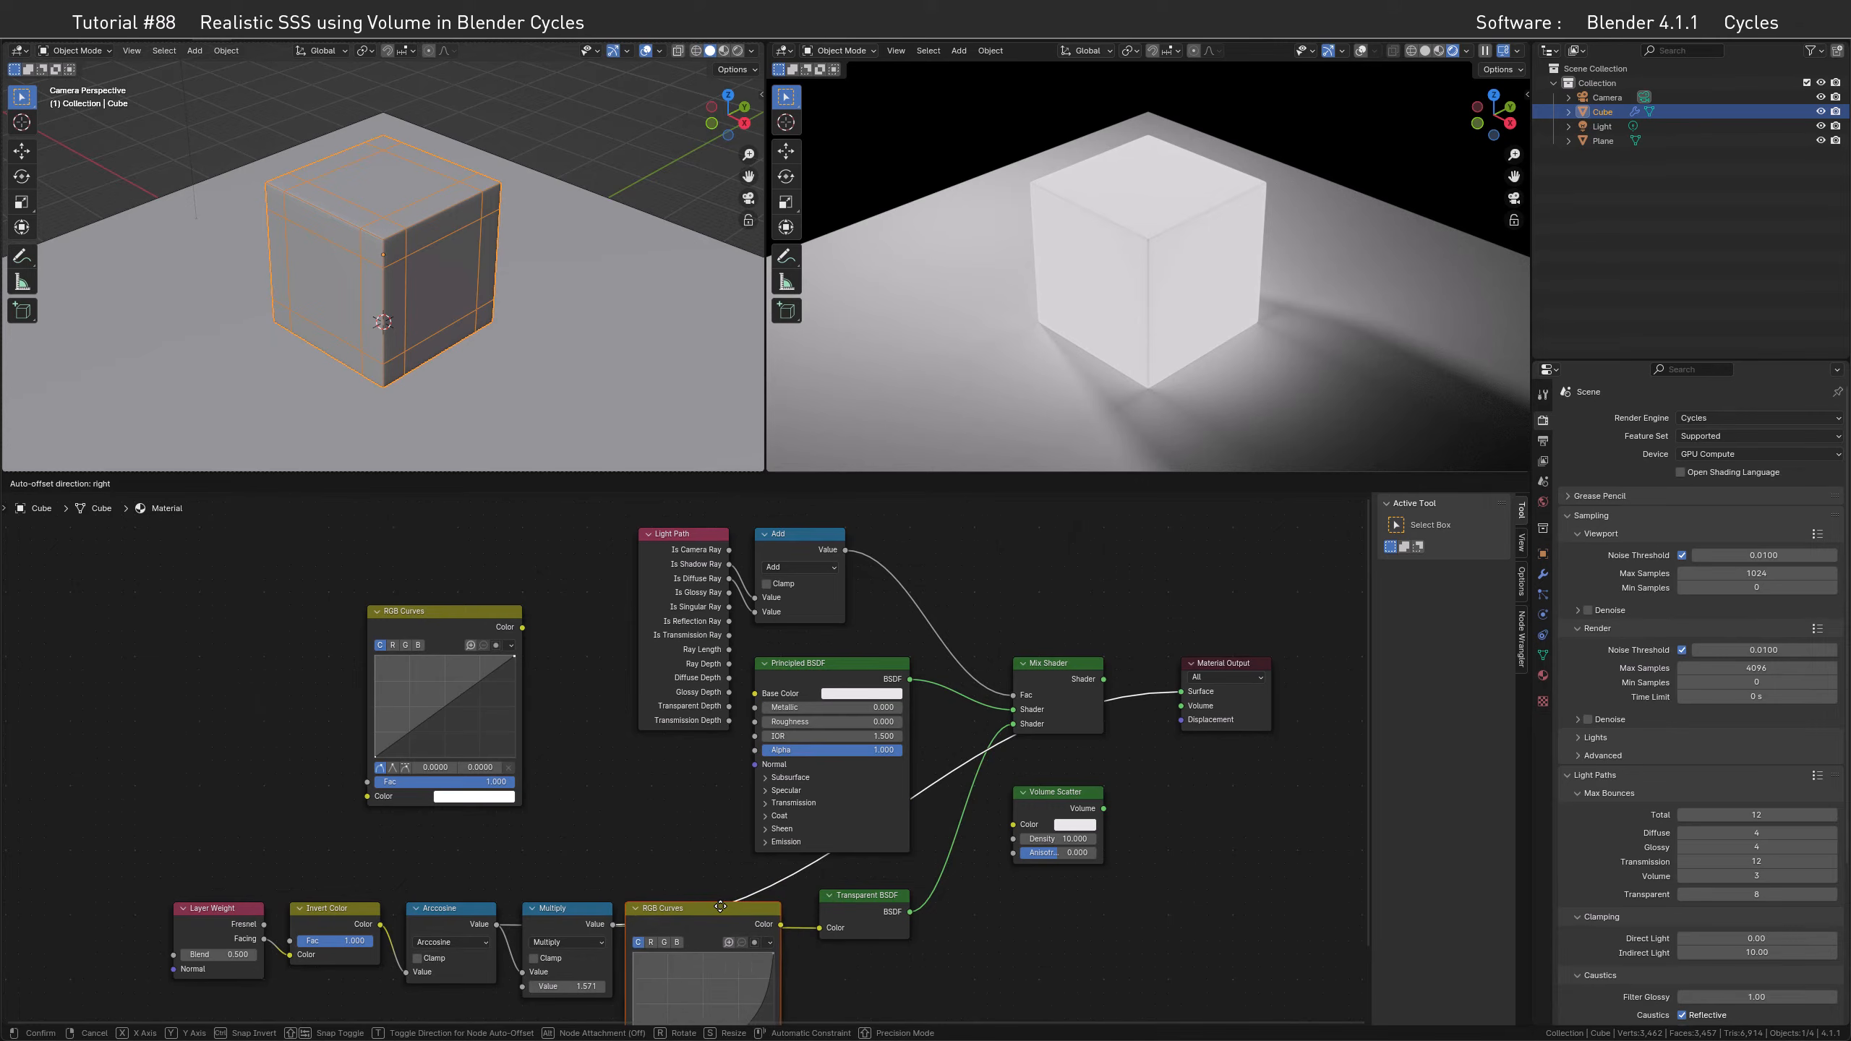
pyautogui.click(727, 907)
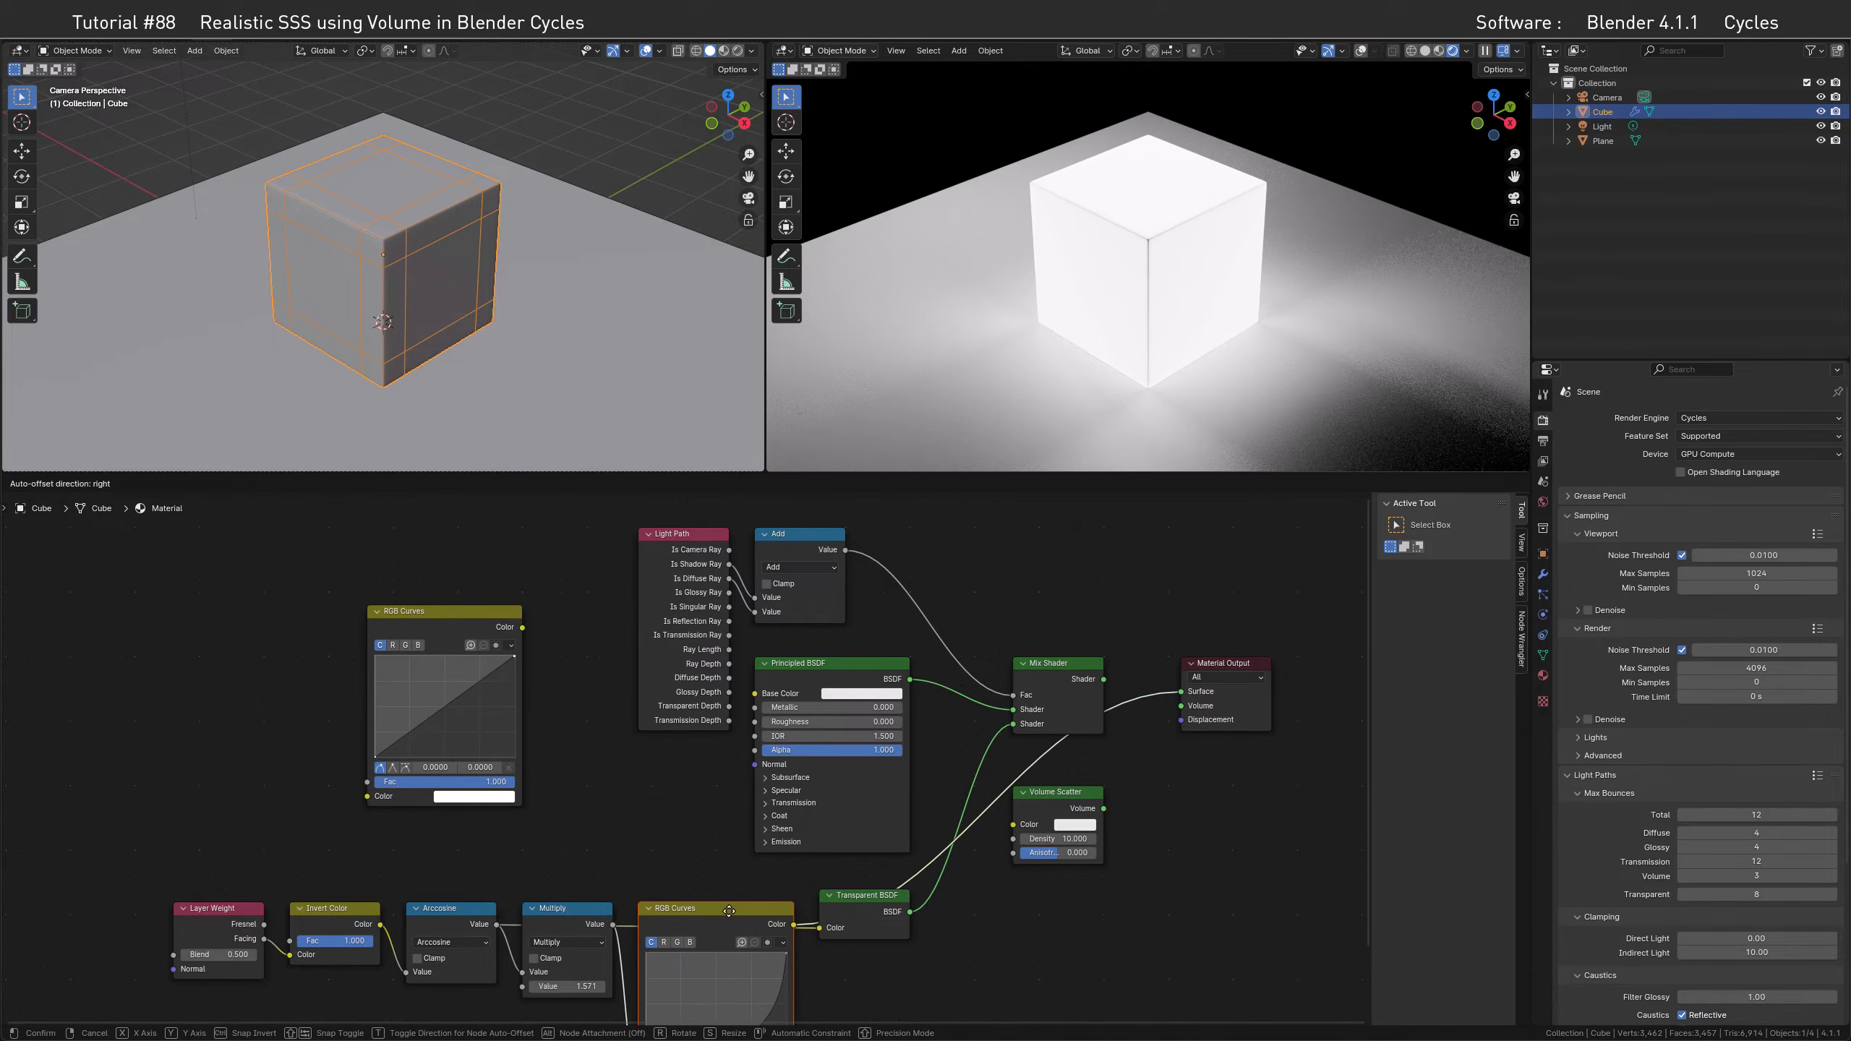
pyautogui.moveTo(794, 925)
pyautogui.mouseDown()
pyautogui.moveTo(798, 881)
pyautogui.moveTo(815, 929)
pyautogui.mouseUp()
pyautogui.click(1061, 666)
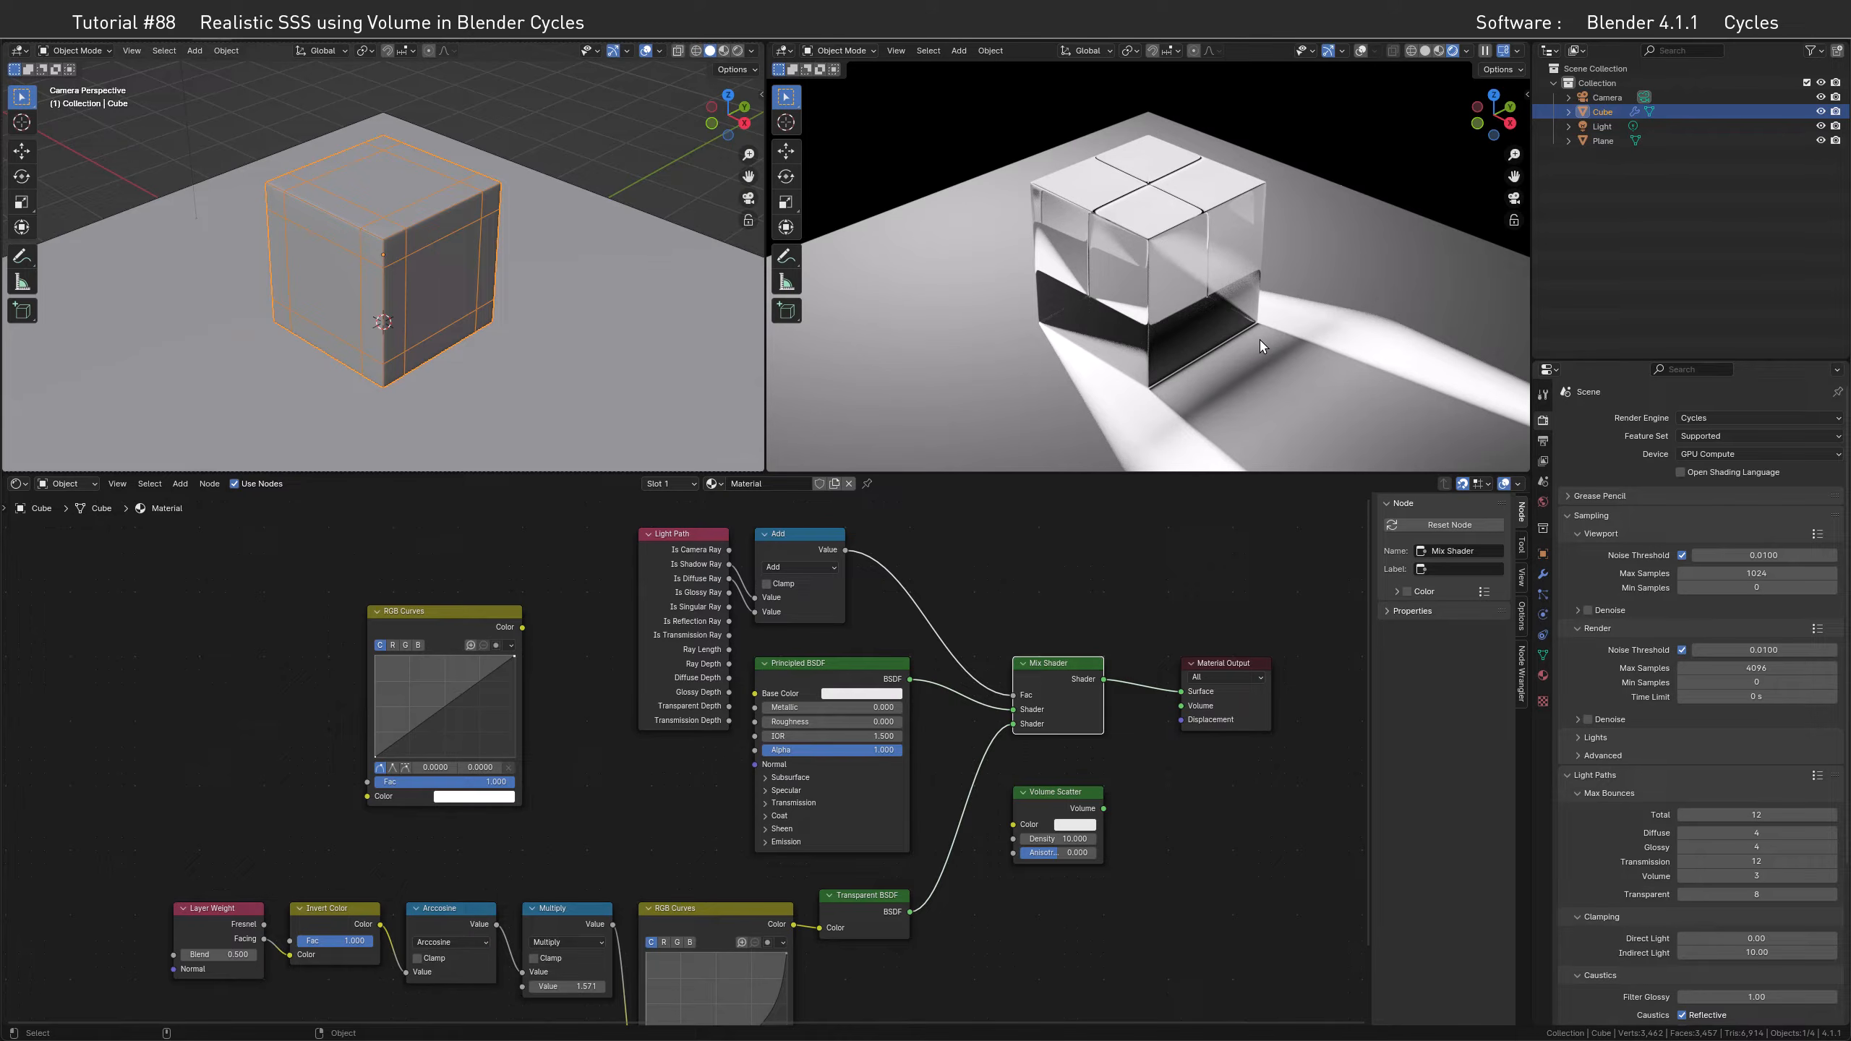
# Change the Multiply node to Divide and insert a copy of Invert Color between RGB Curves and Transparent BSDF
pyautogui.click(552, 942)
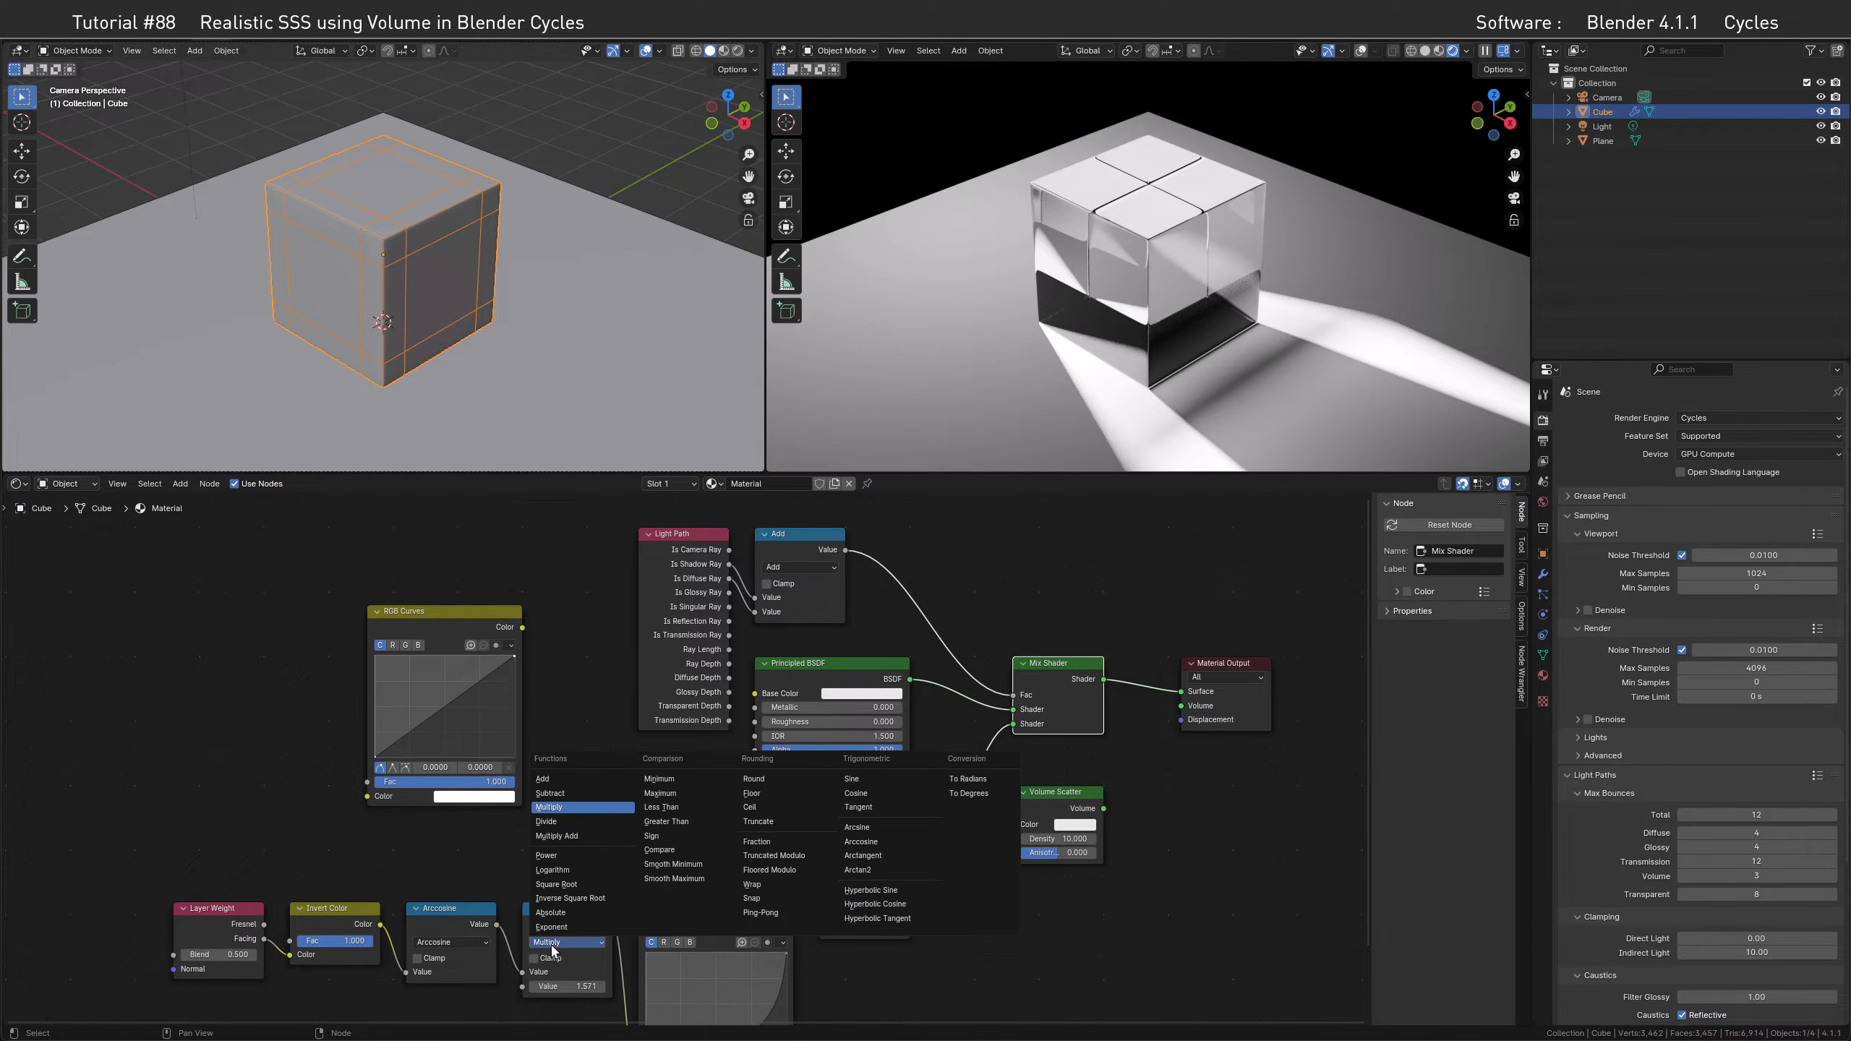
pyautogui.click(552, 822)
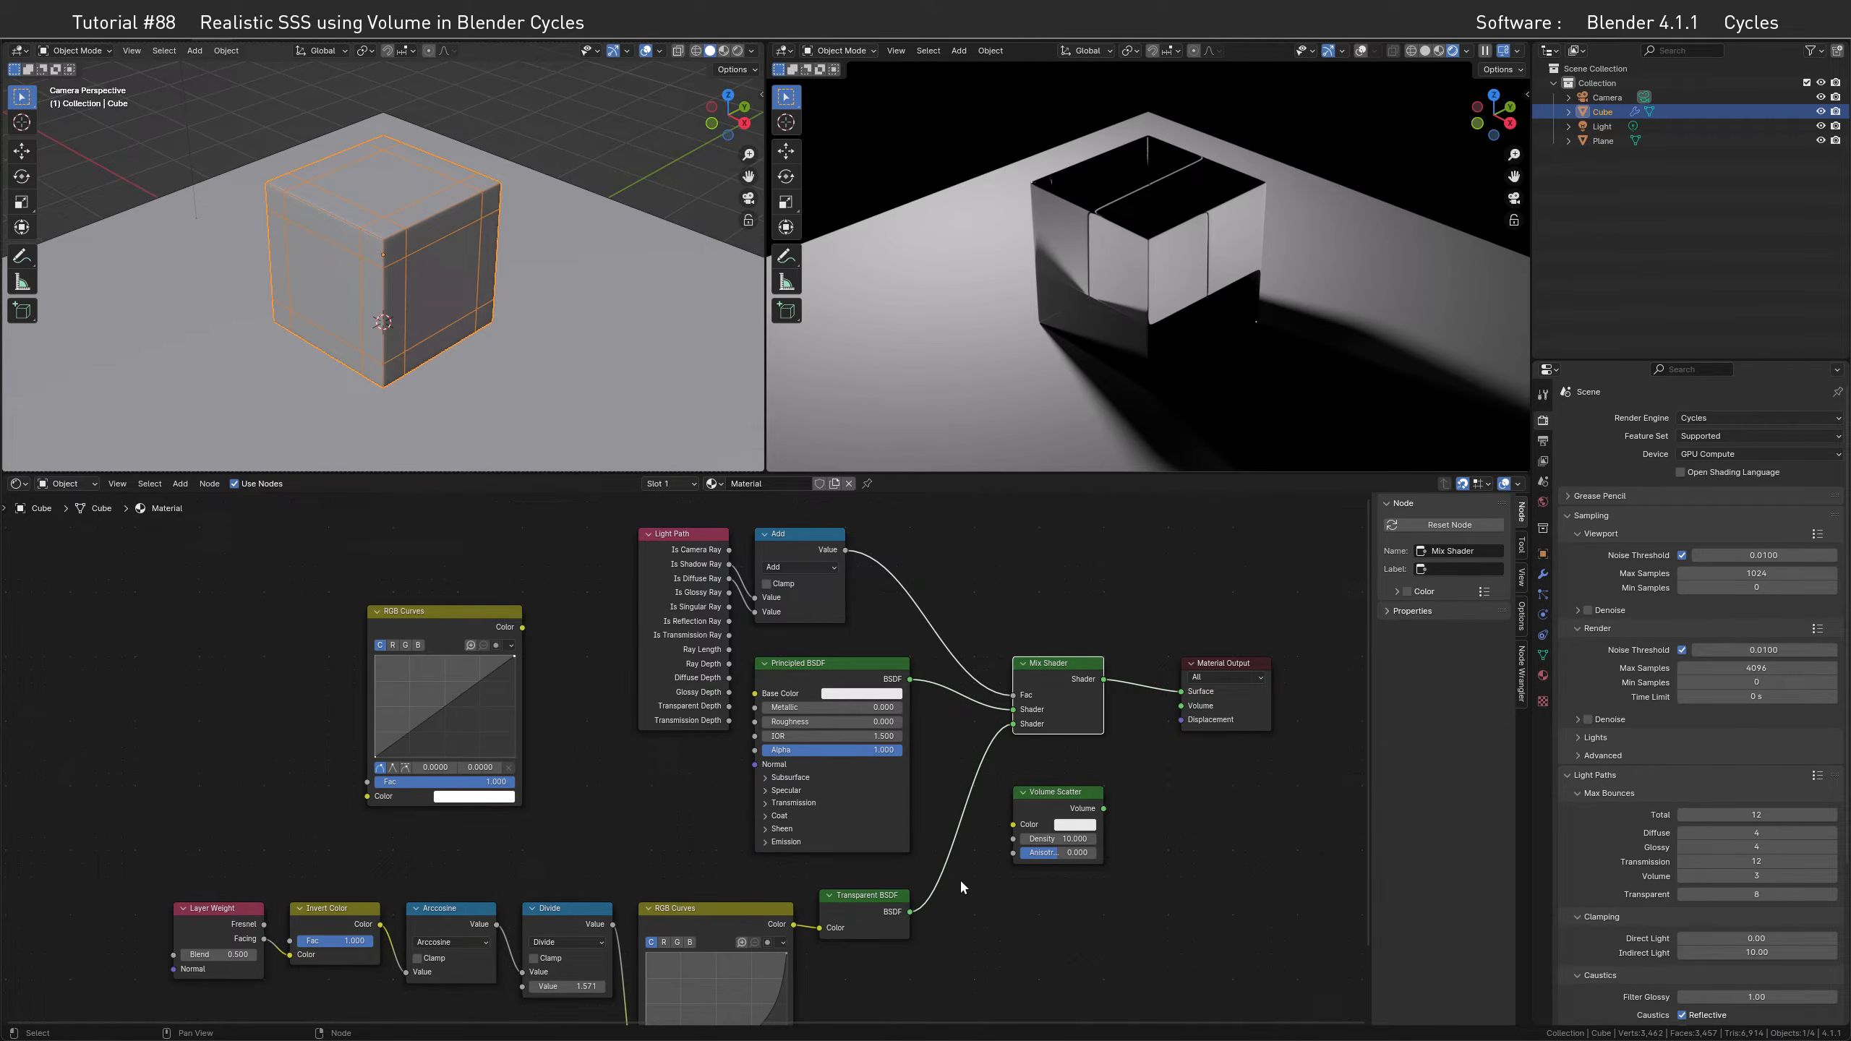
pyautogui.moveTo(188, 854); pyautogui.dragTo(729, 977)
pyautogui.press('g')
pyautogui.press('x')
pyautogui.click(317, 889)
pyautogui.click(168, 908)
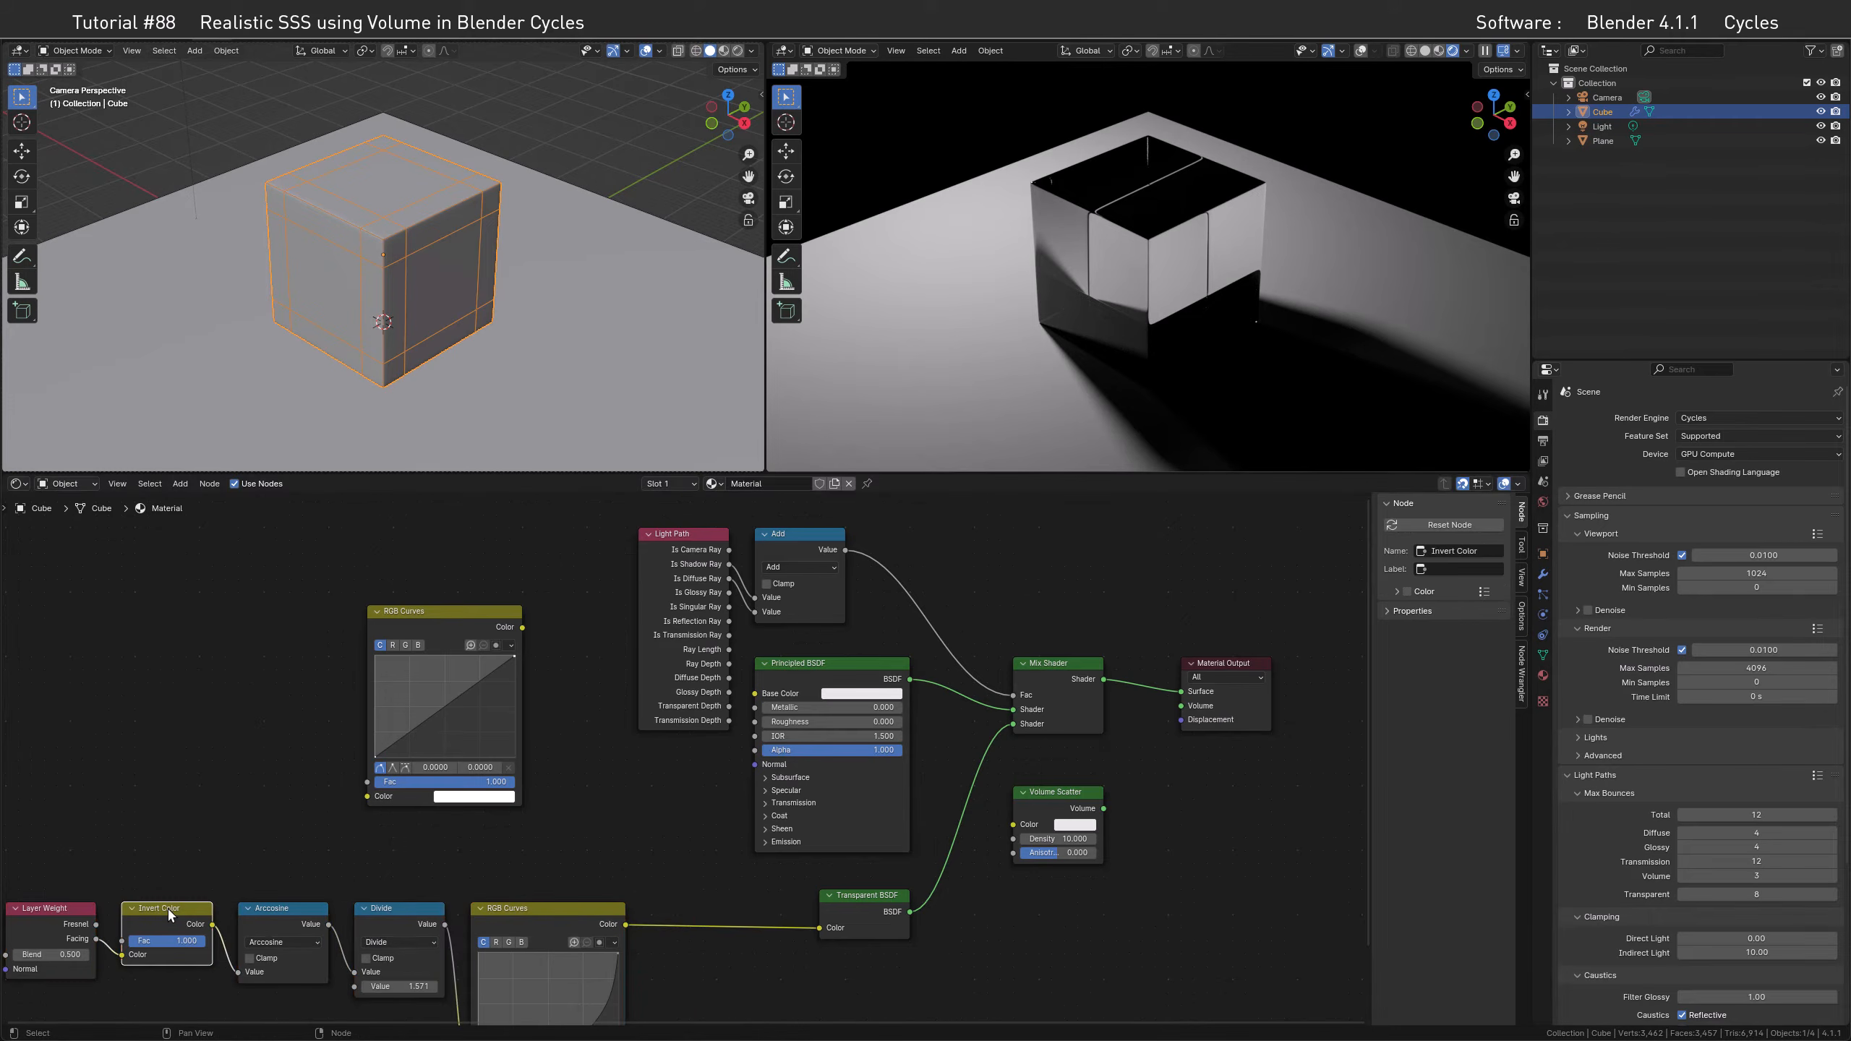
pyautogui.hotkey('ctrl', 'v')
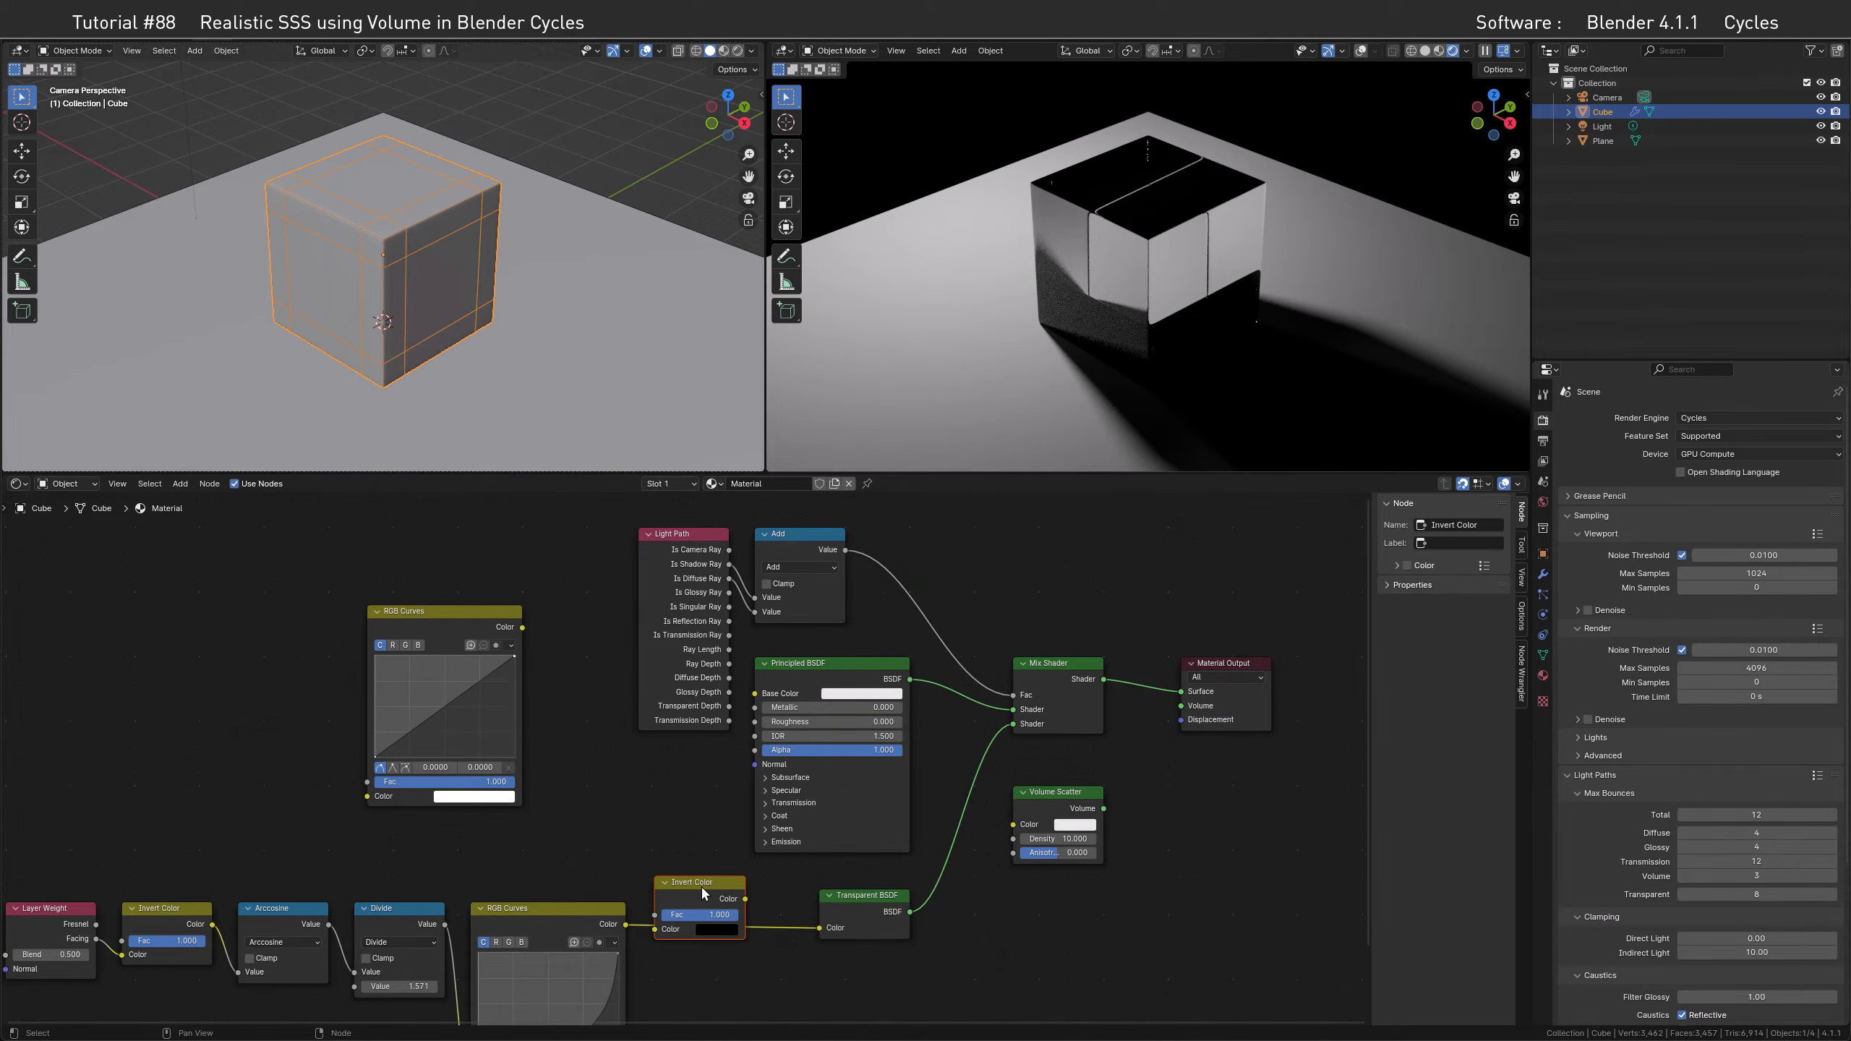
pyautogui.moveTo(703, 885); pyautogui.dragTo(749, 922)
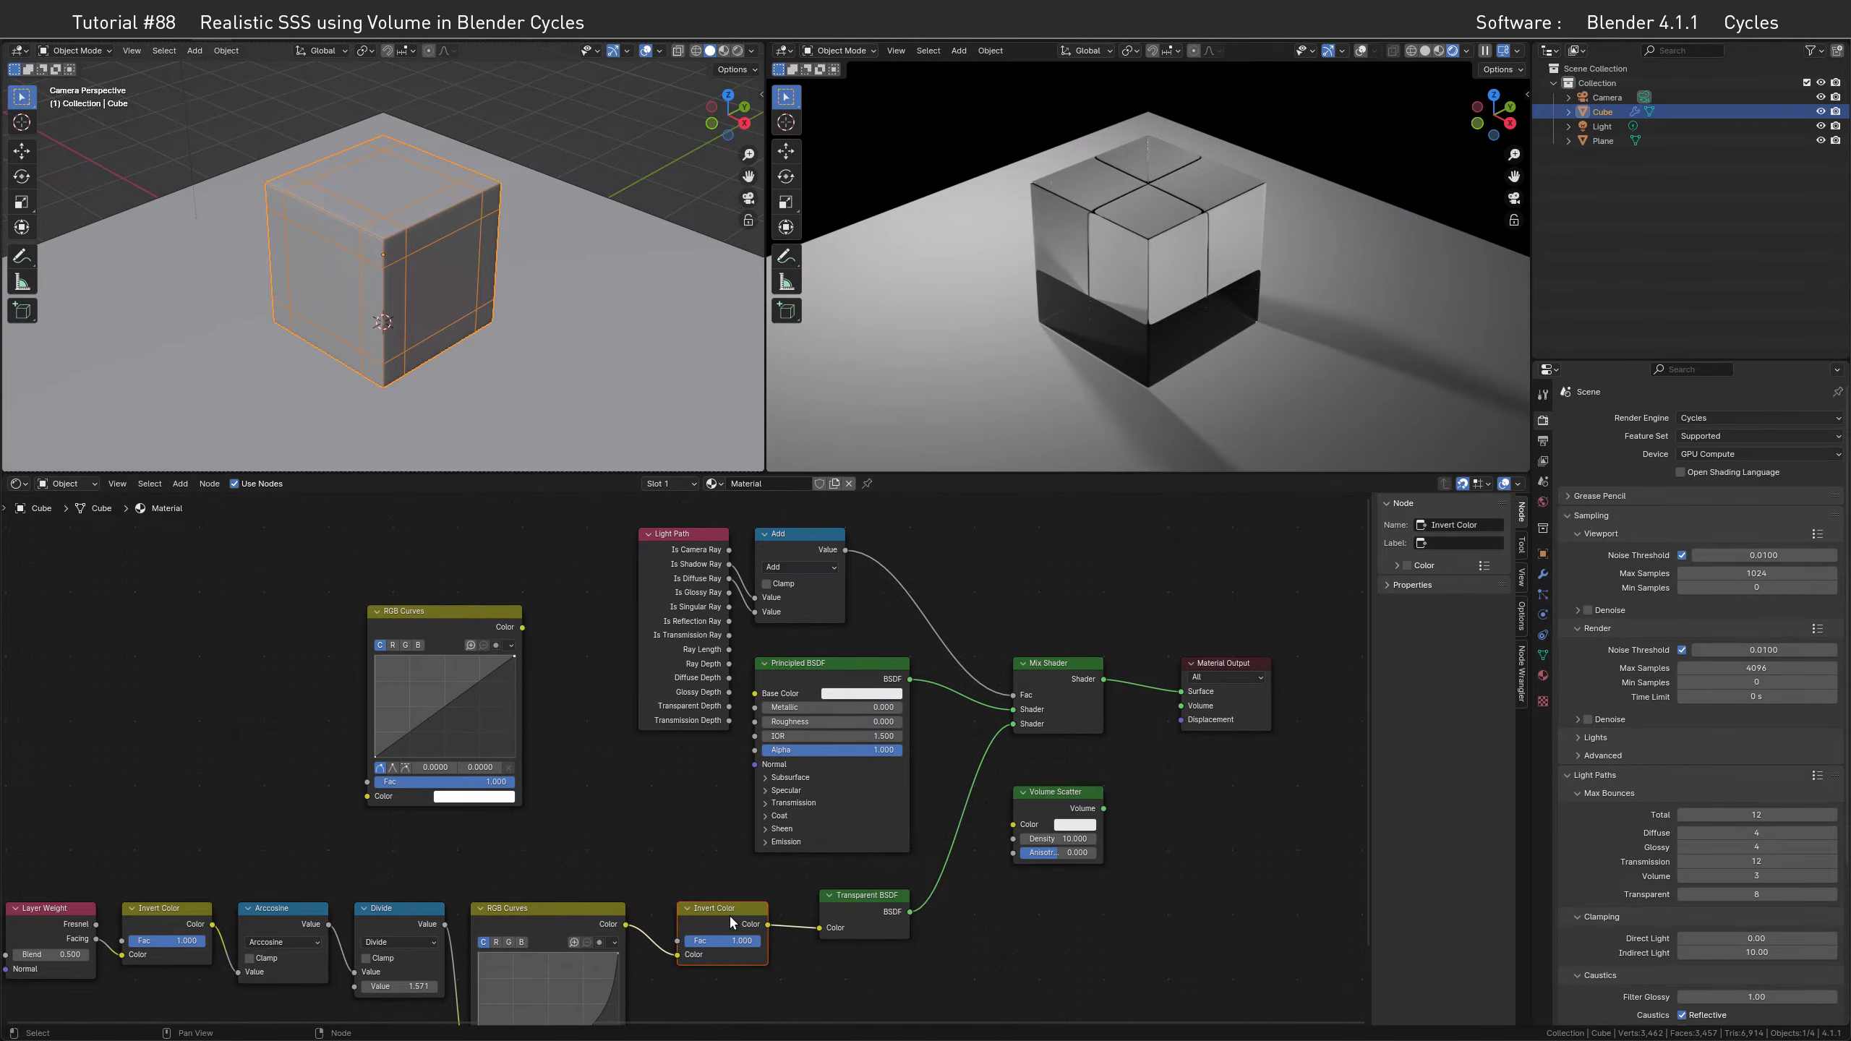
# Align the Layer Weight chain closer to the second Invert Color node and delete the unused RGB Curves node
pyautogui.moveTo(348, 960); pyautogui.dragTo(589, 942, button='middle')
pyautogui.moveTo(255, 849); pyautogui.dragTo(739, 965)
pyautogui.moveTo(790, 890); pyautogui.dragTo(825, 892)
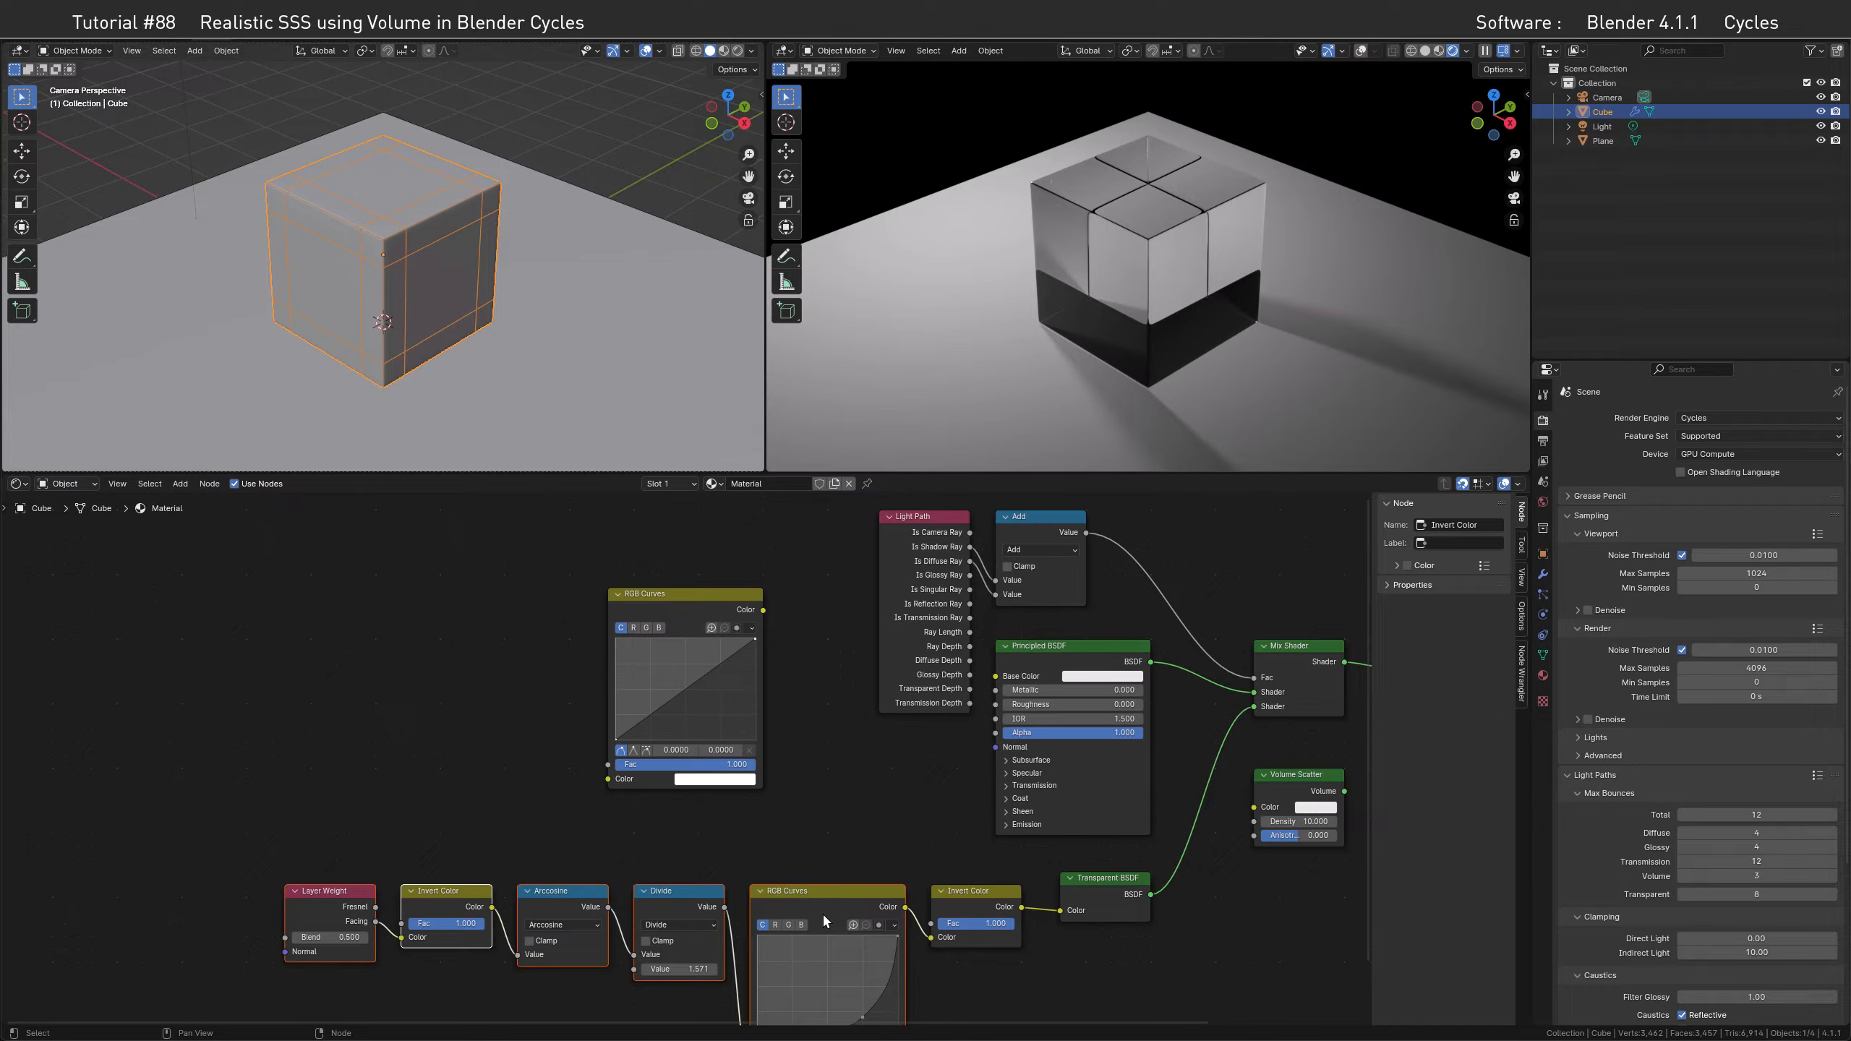
pyautogui.click(911, 872)
pyautogui.click(719, 594)
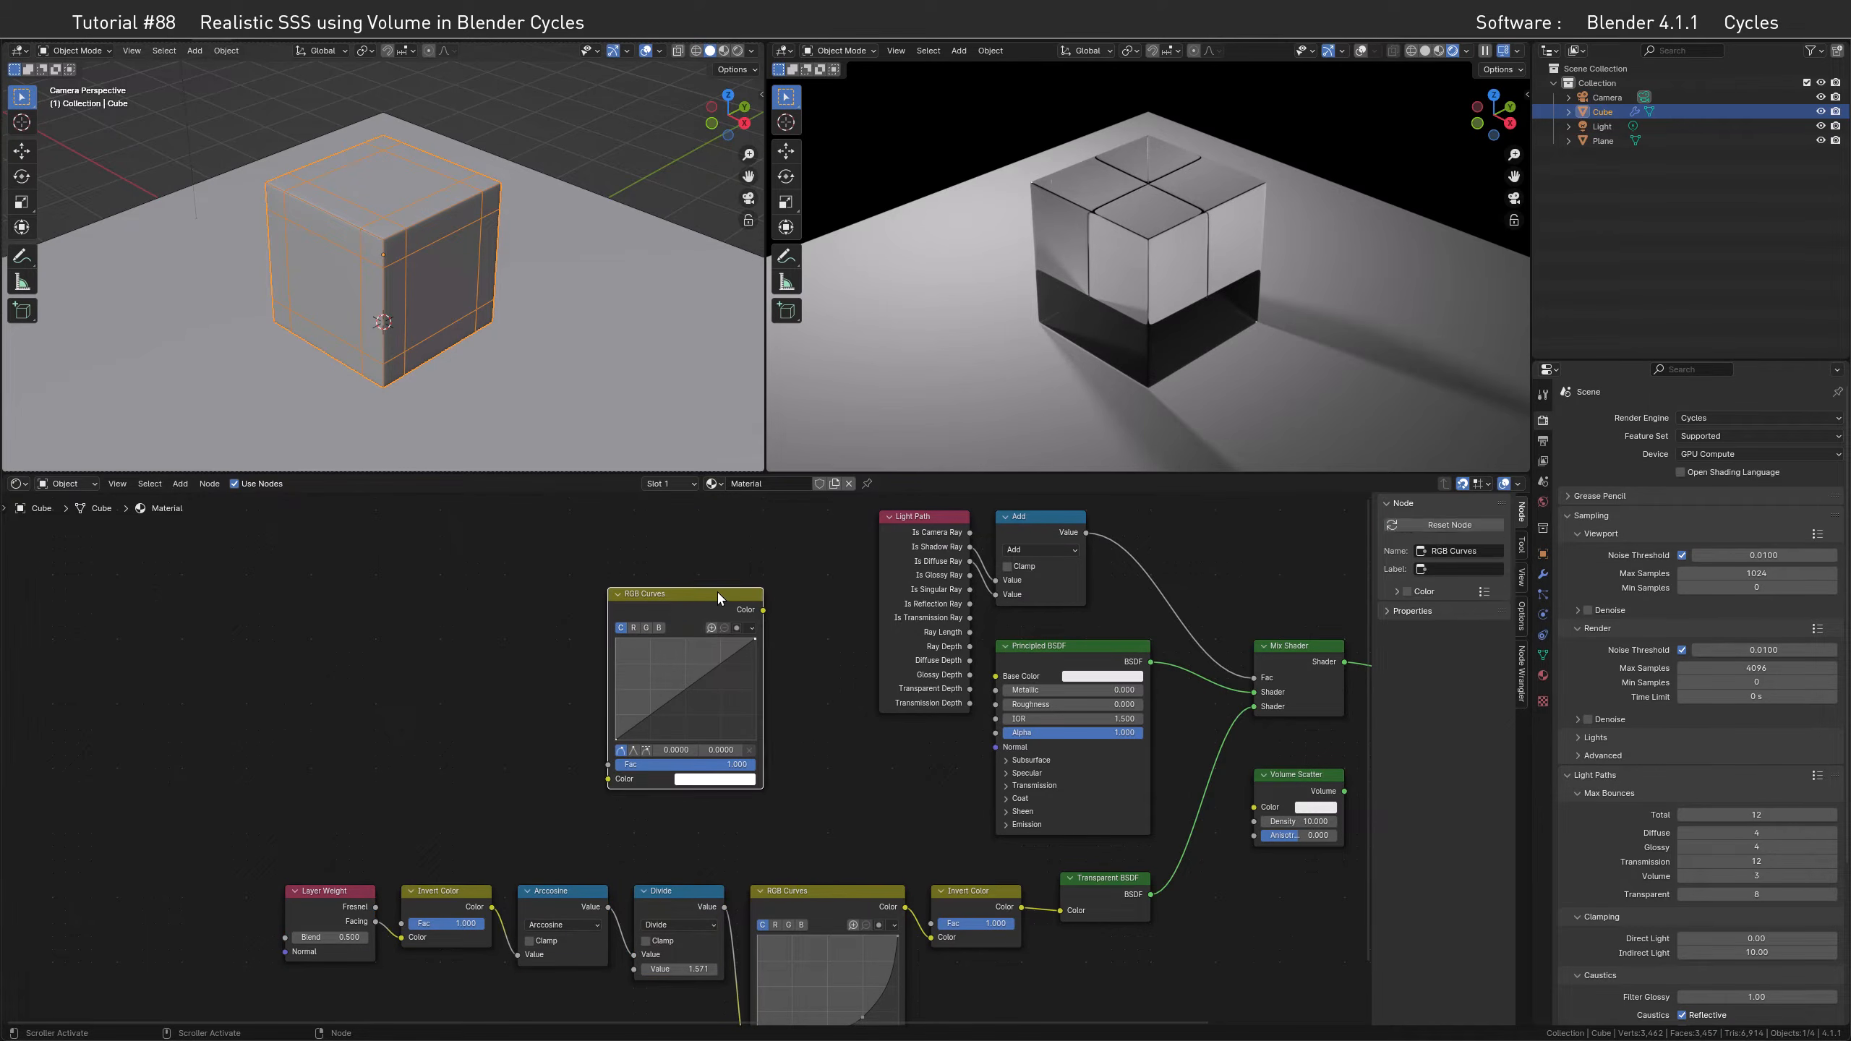
pyautogui.press('x')
# Group all nodes from Layer Weight through the second Invert Color, leave the group, and place it beside Transparent BSDF
pyautogui.moveTo(293, 846); pyautogui.dragTo(960, 974)
pyautogui.hotkey('ctrl', 'g')
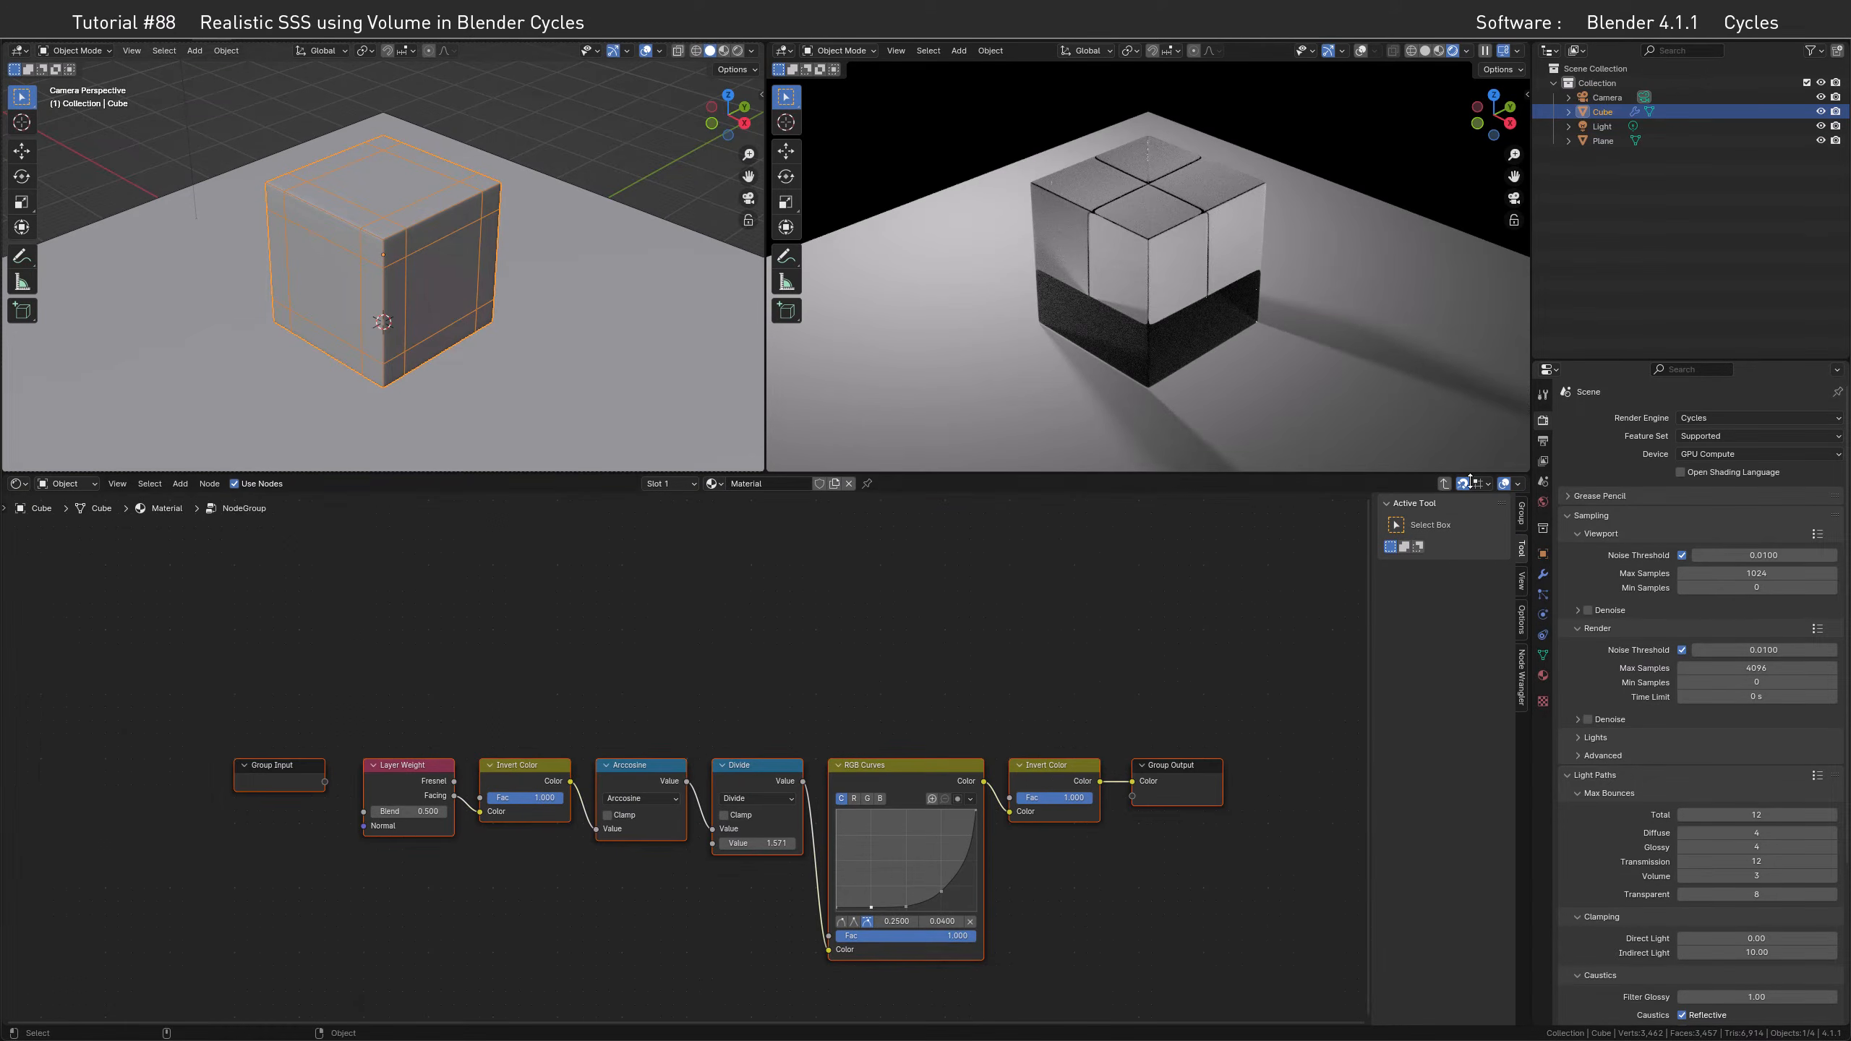
pyautogui.press('Tab')
pyautogui.press('g')
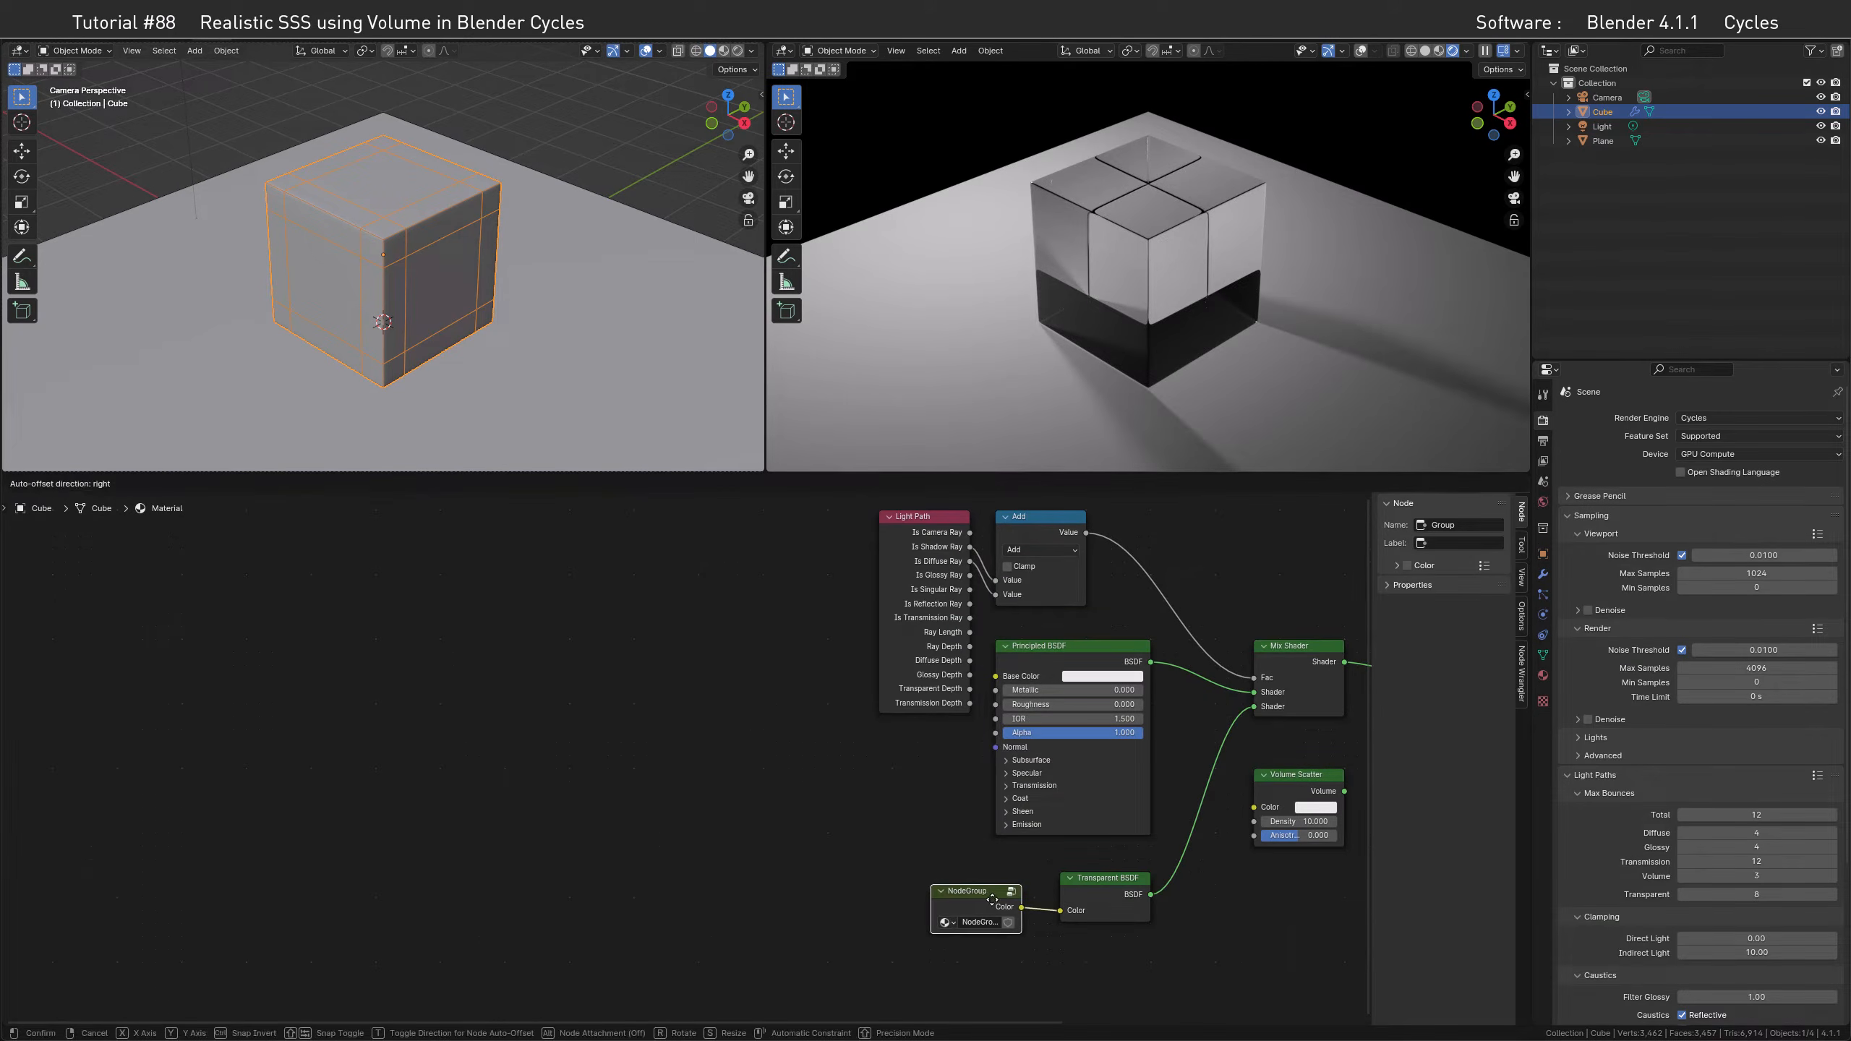
pyautogui.click(1107, 910)
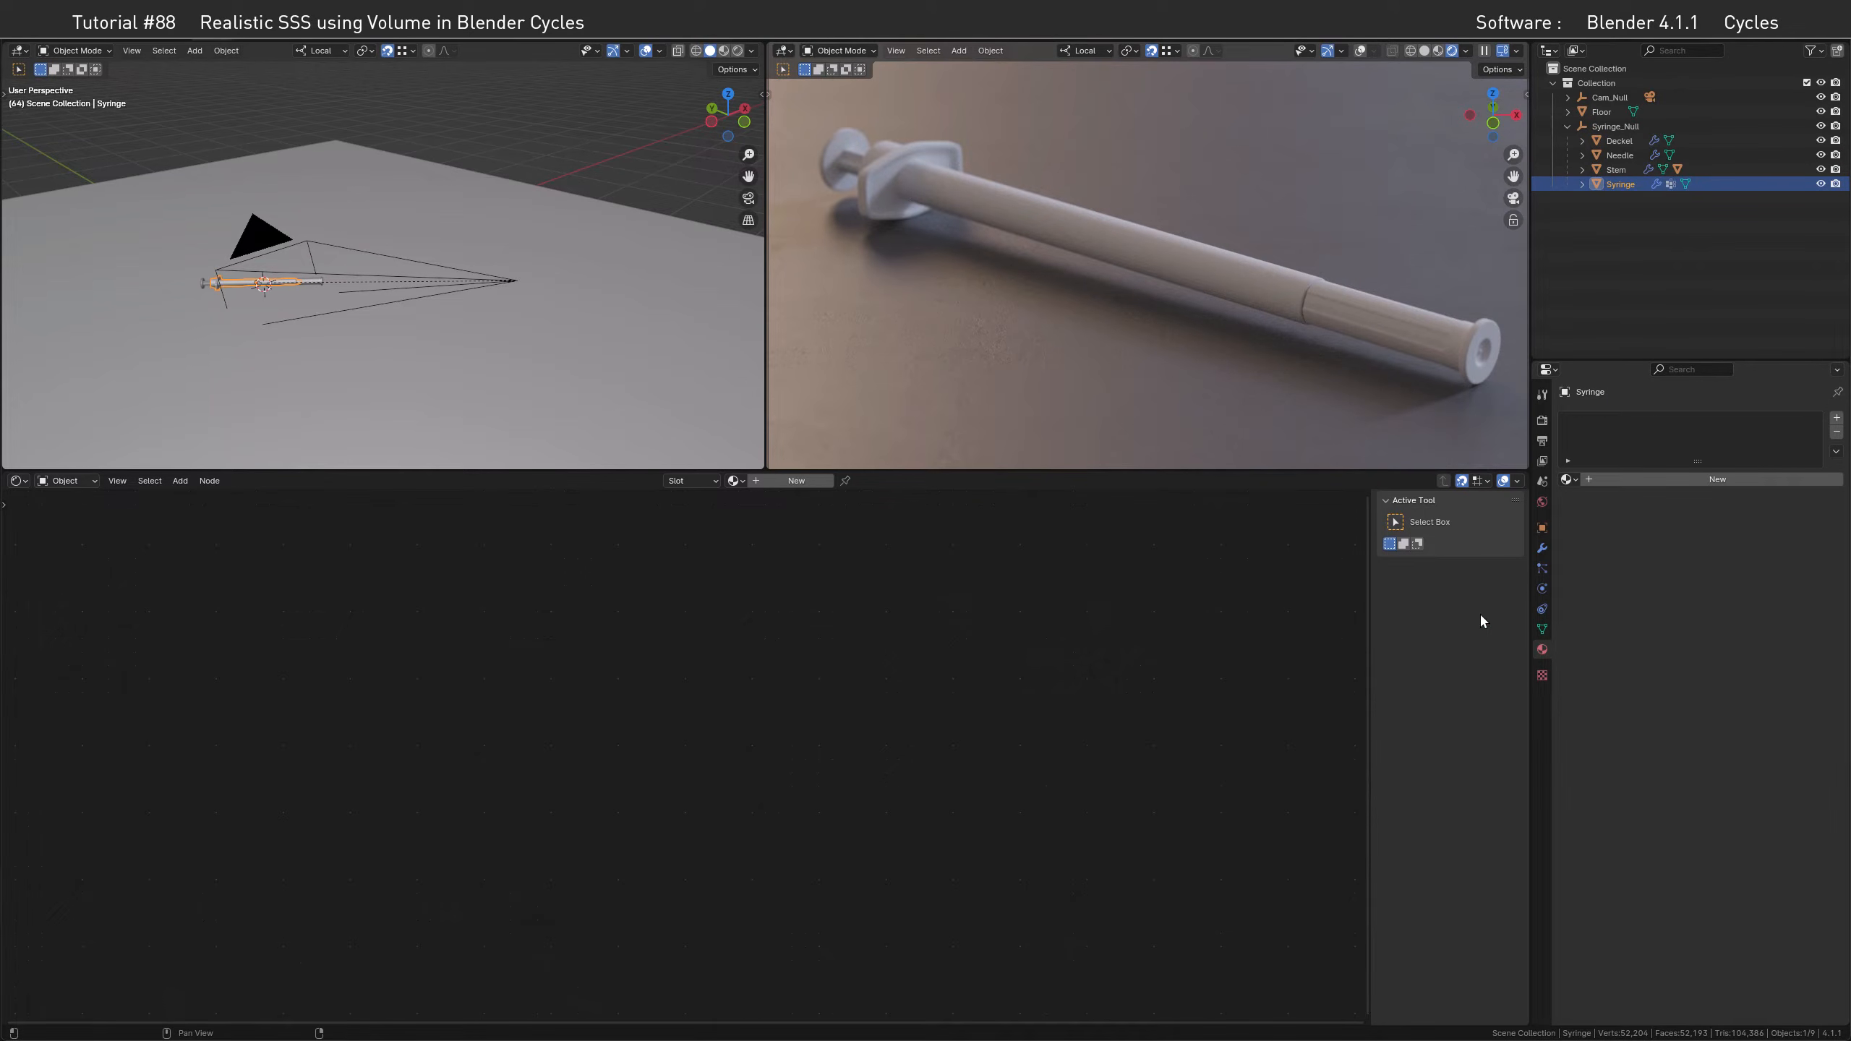
# Assign the existing Syringe material to the selected syringe body
pyautogui.click(1568, 481)
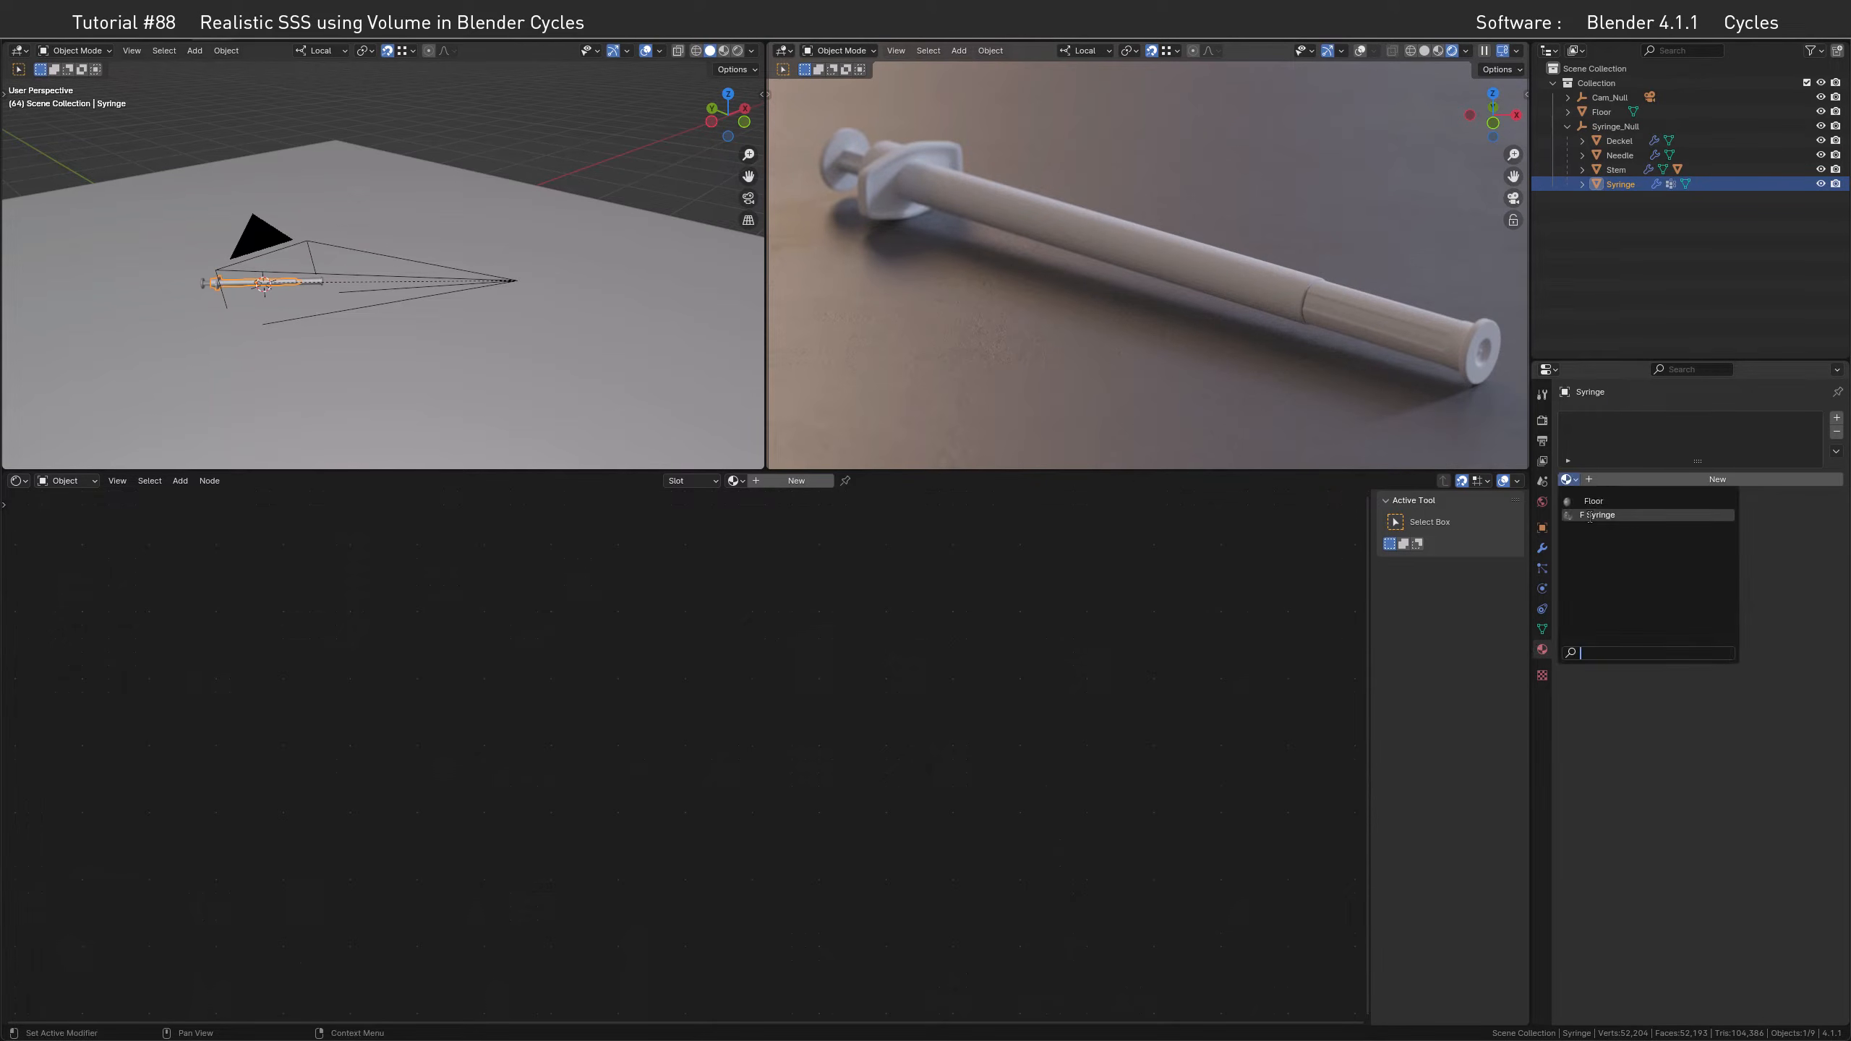
pyautogui.click(1676, 509)
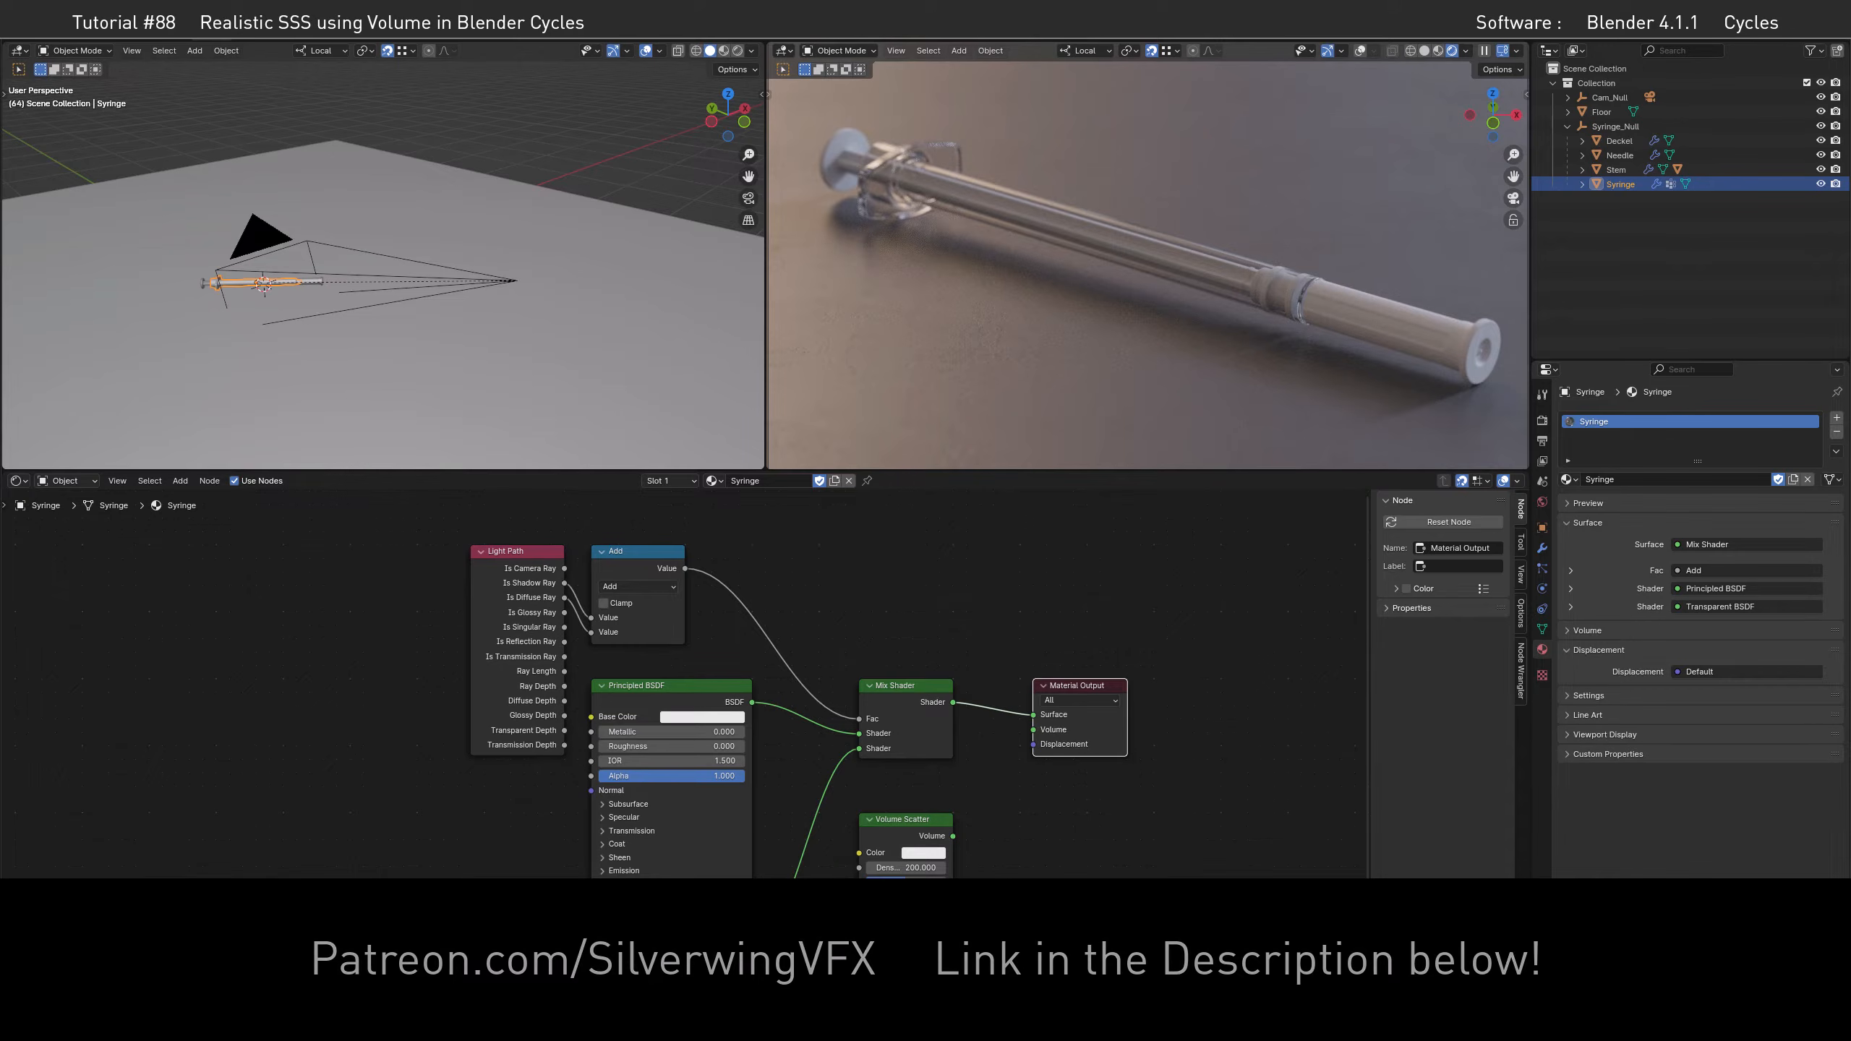
pyautogui.click(1006, 777)
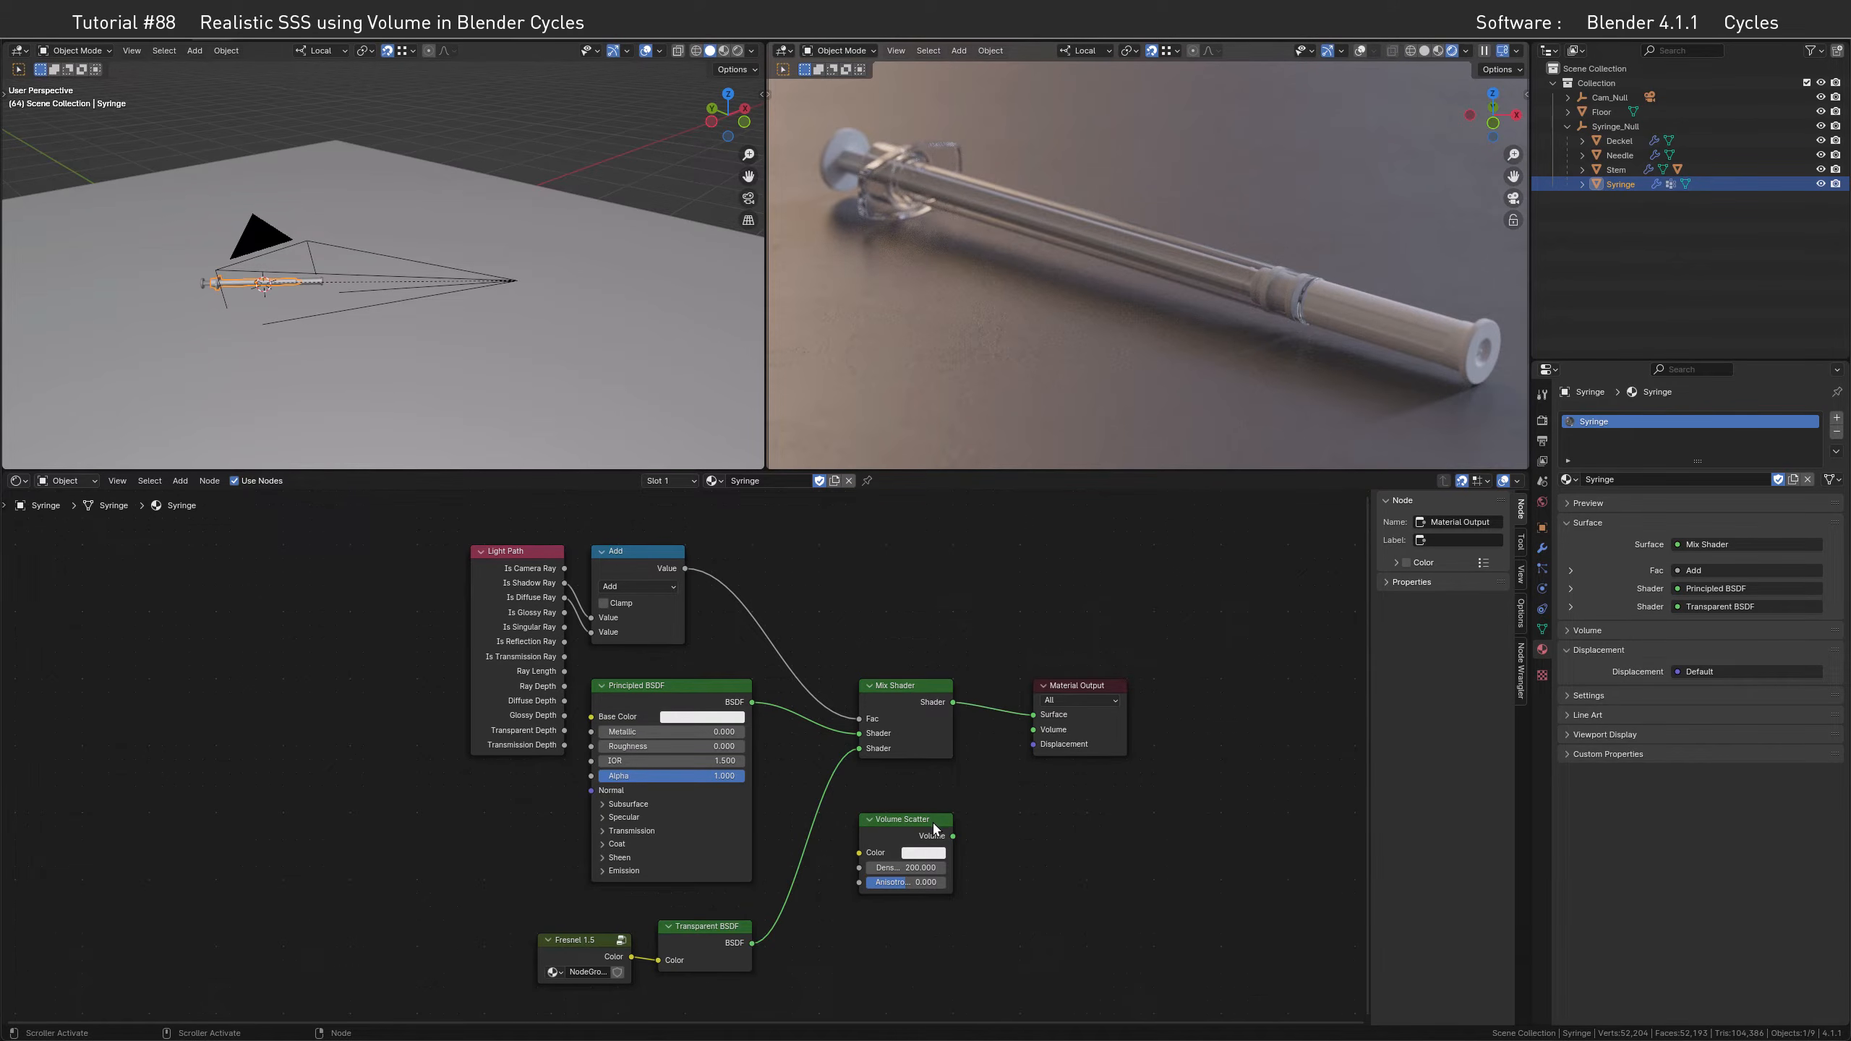
# Connect the Volume Scatter node to the material output's Volume input and set its density to 500
pyautogui.click(1542, 421)
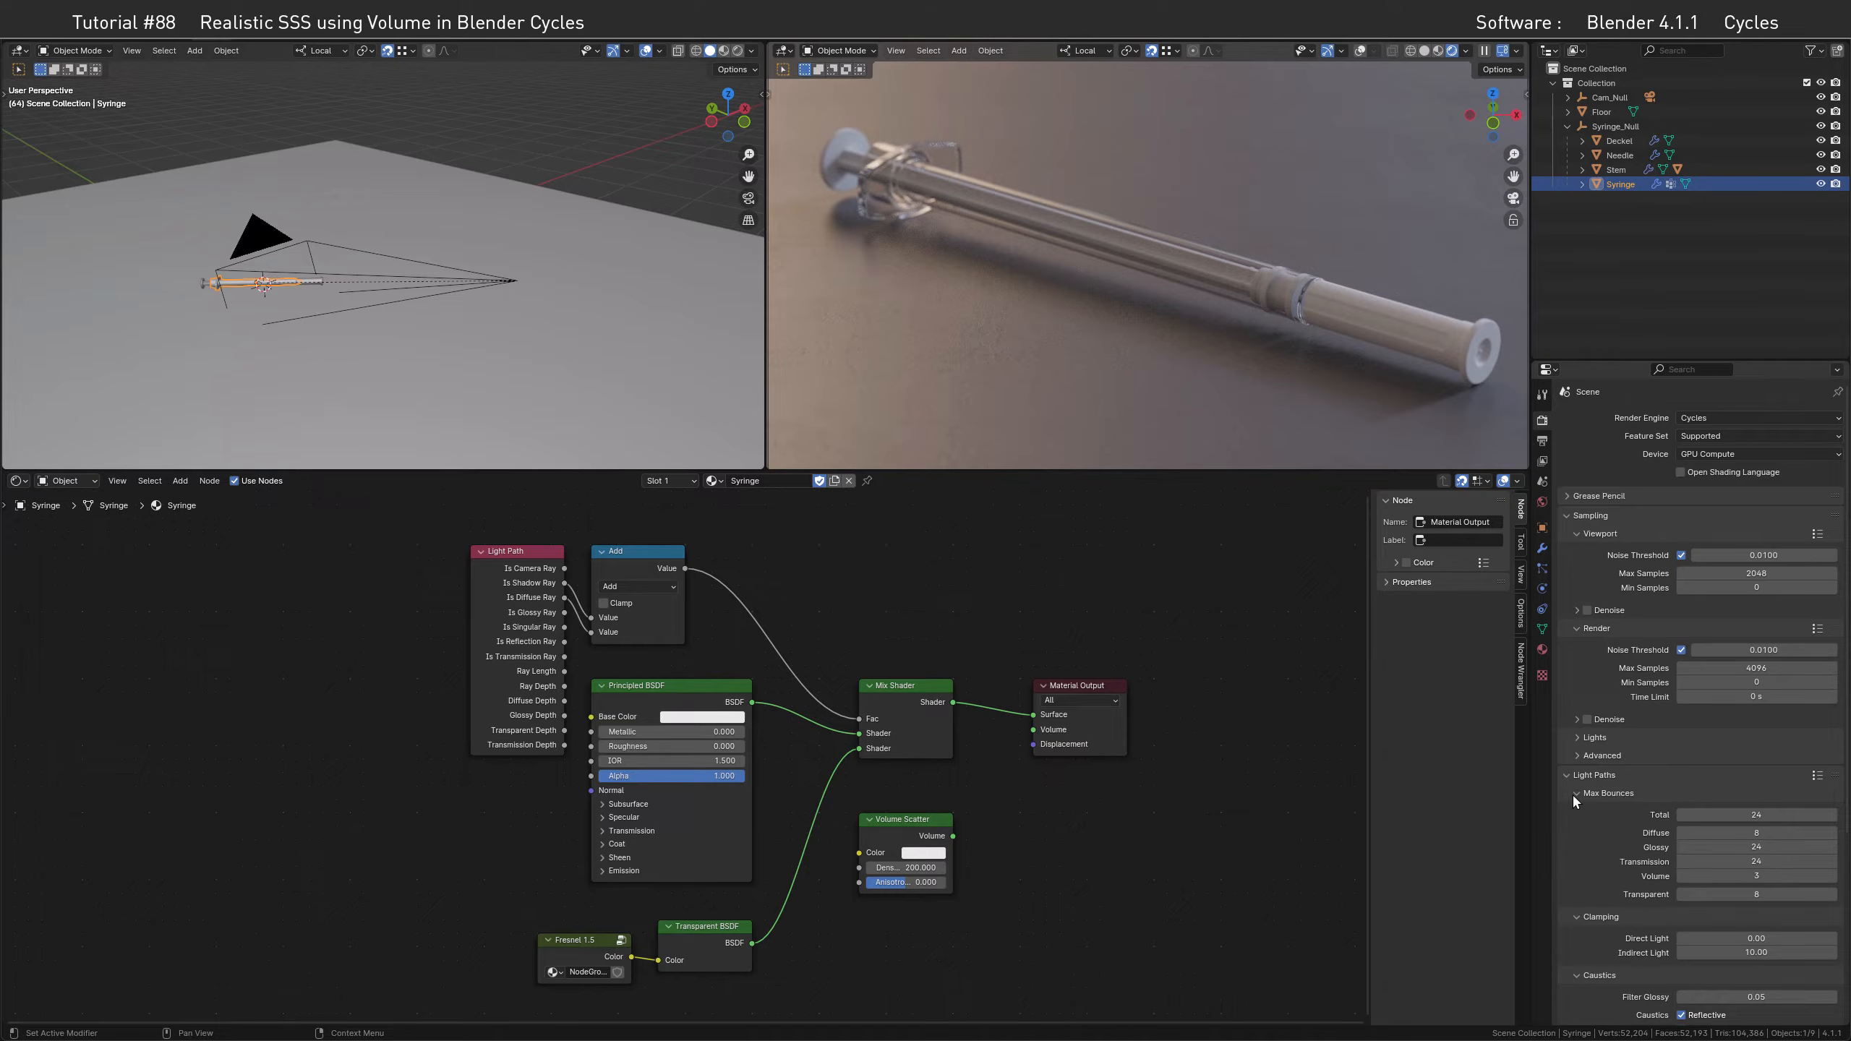
pyautogui.click(896, 820)
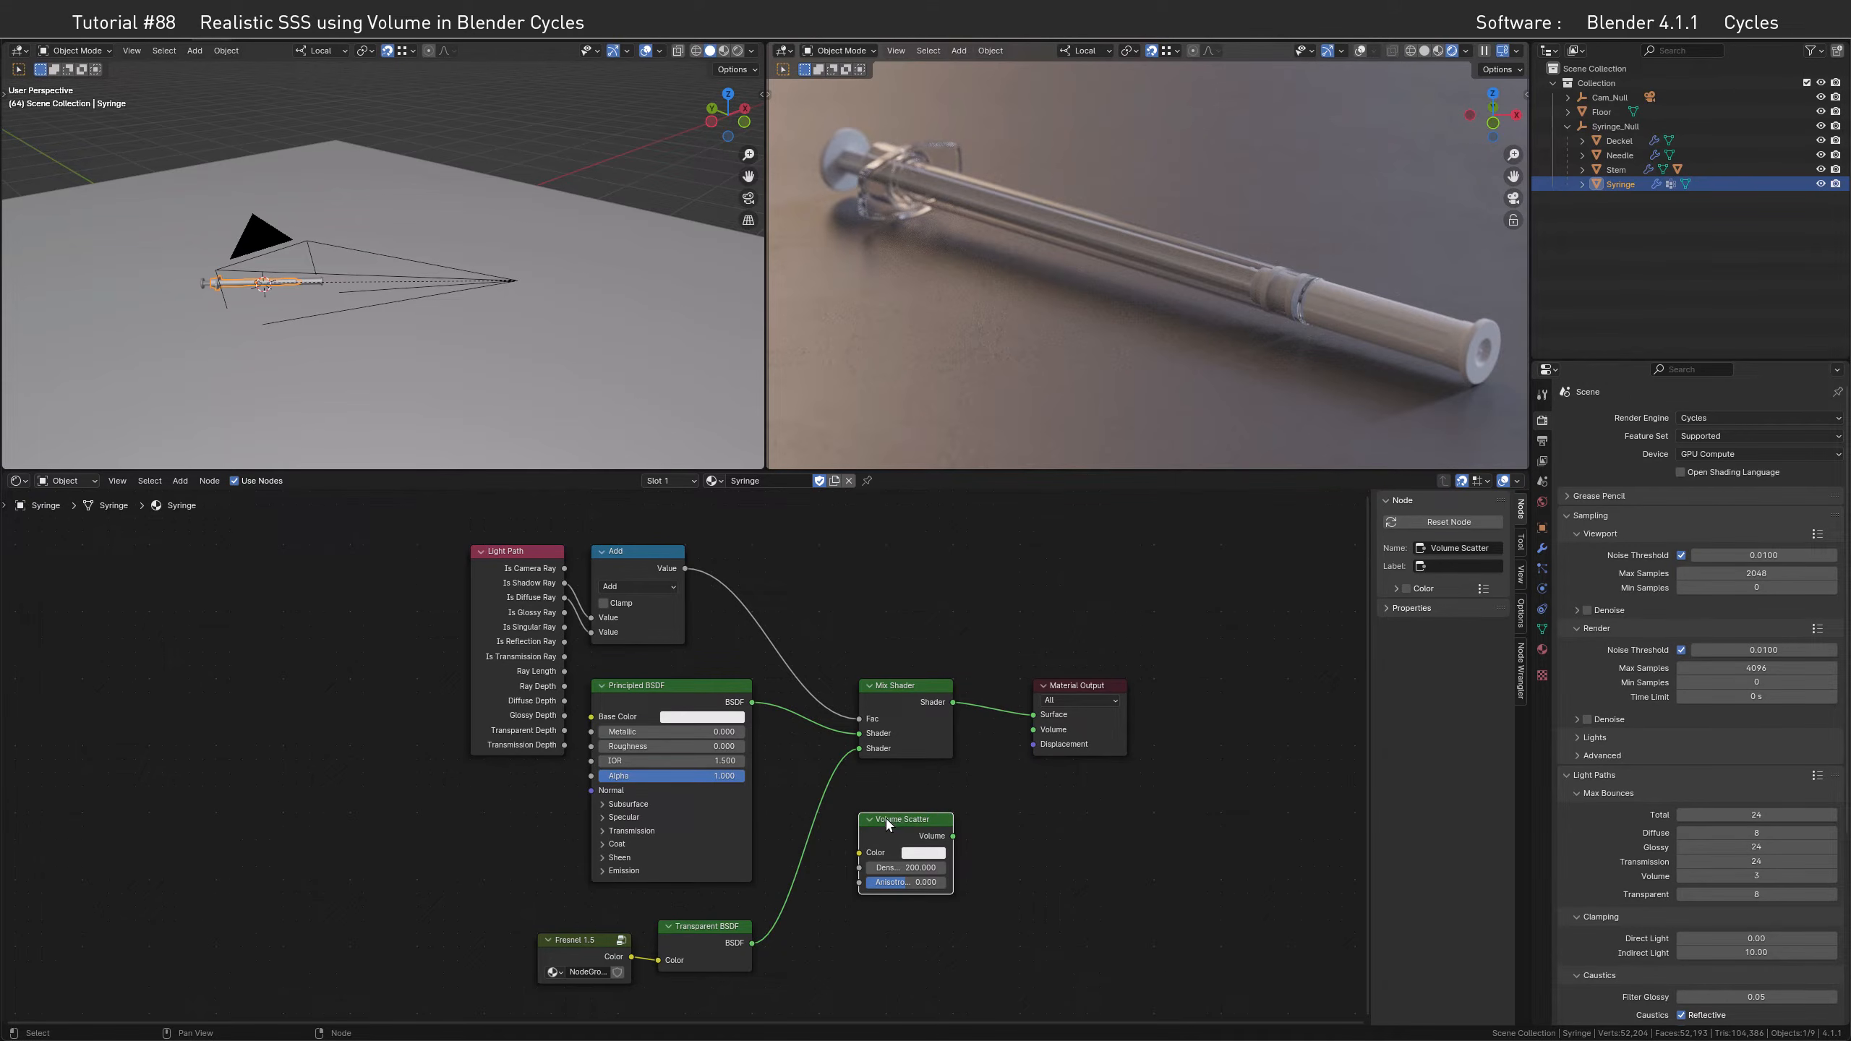
pyautogui.moveTo(952, 837); pyautogui.dragTo(1035, 729)
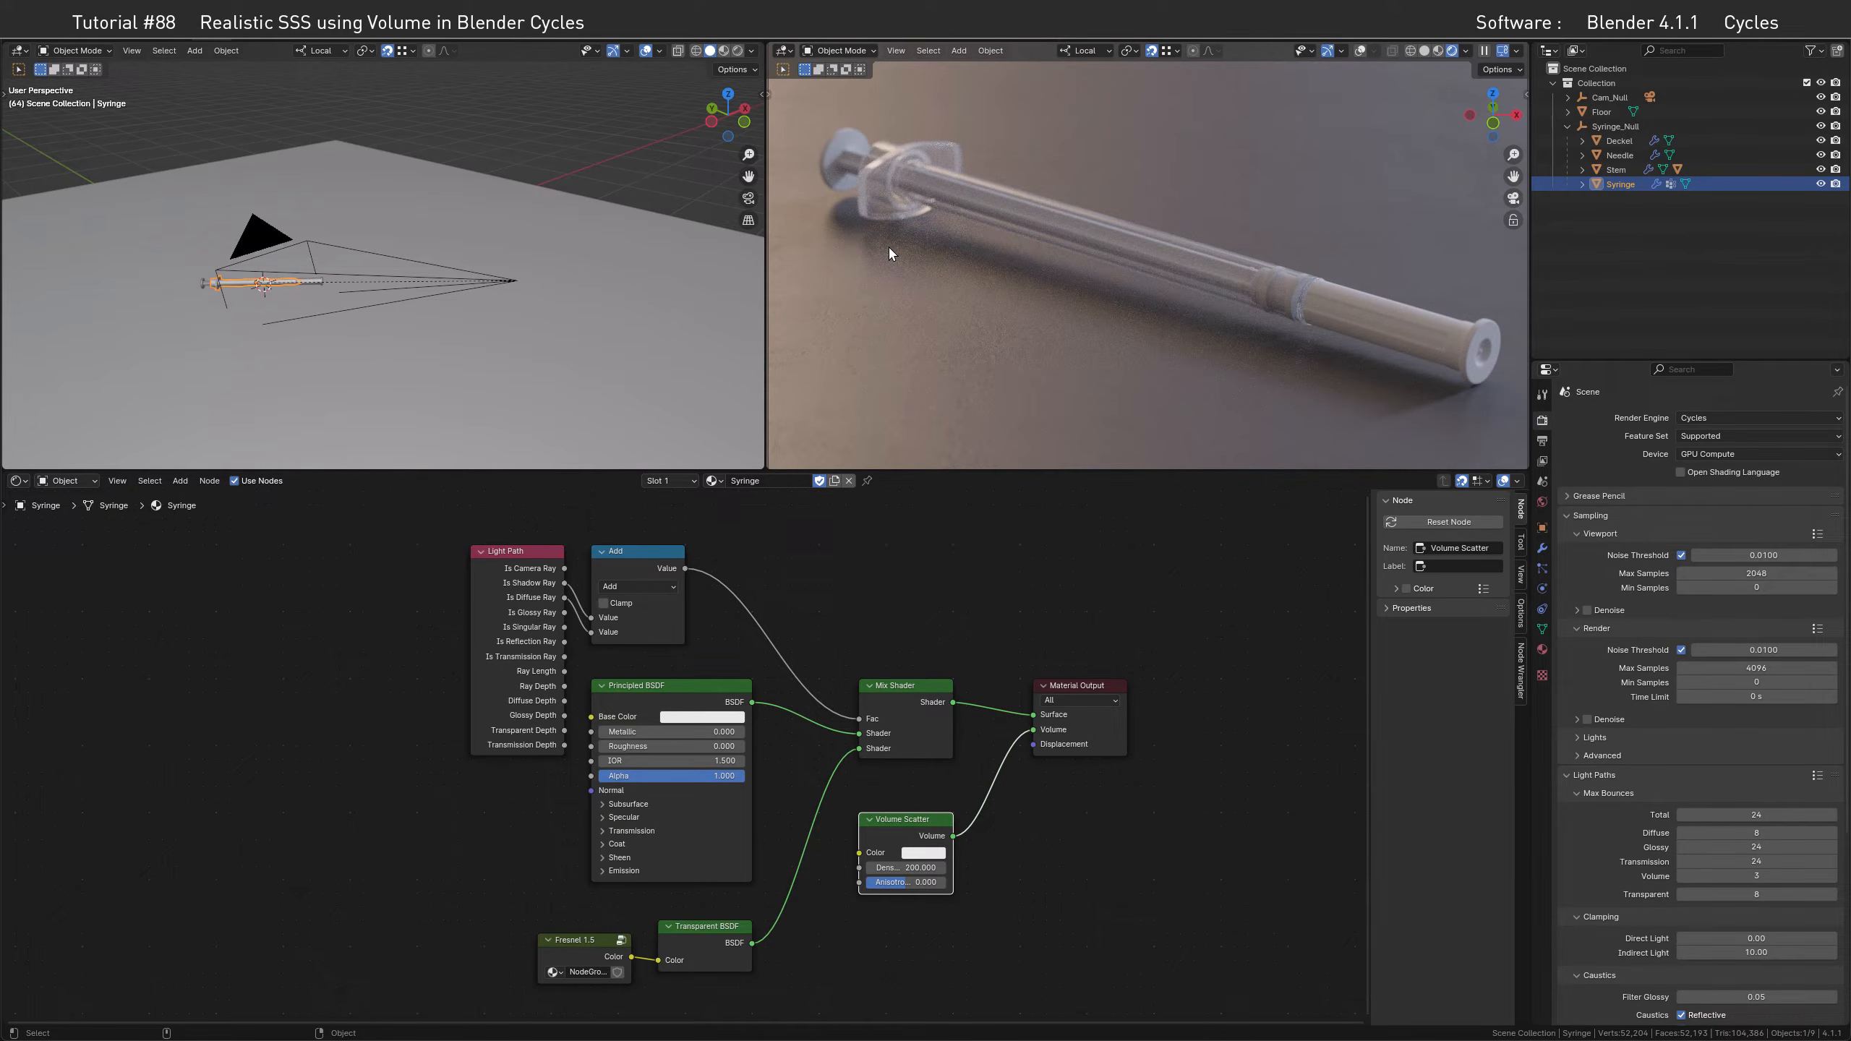
pyautogui.doubleClick(913, 868)
pyautogui.write('500')
pyautogui.press('Return')
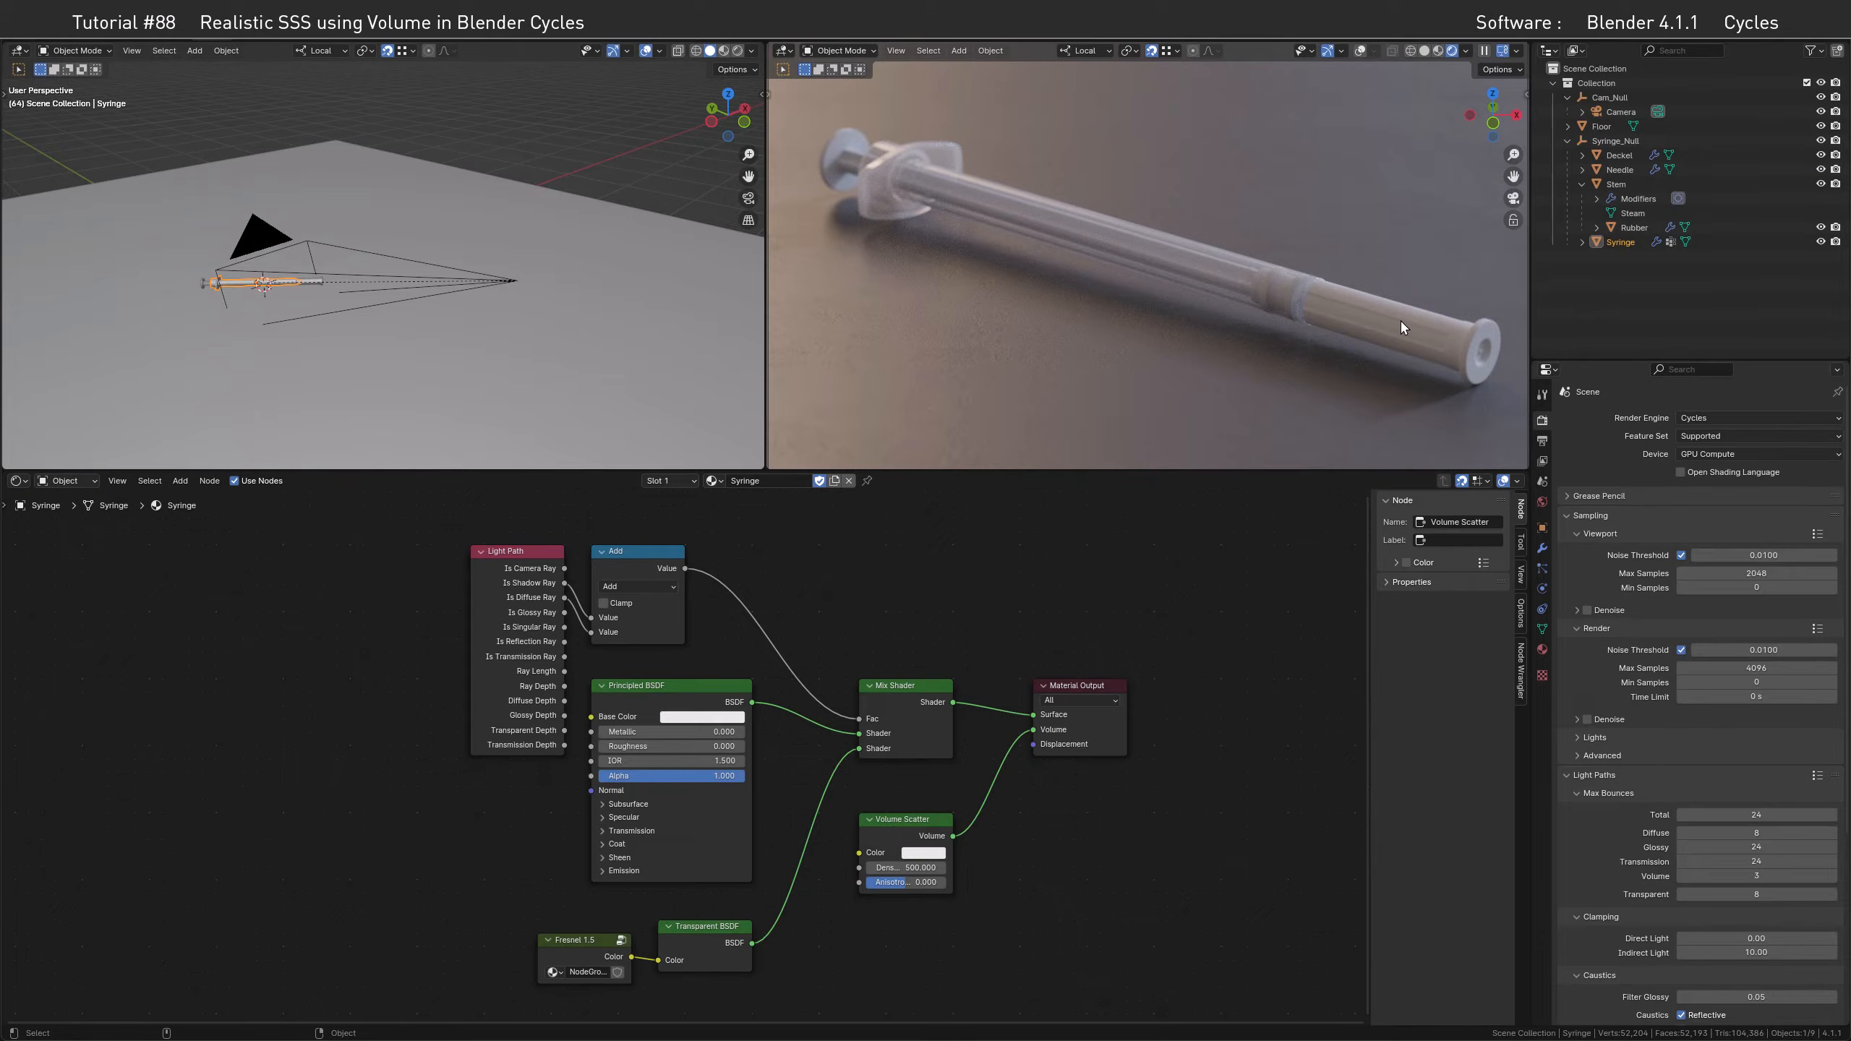
# Assign the Syringe material to the needle cap and make it an independent single-user copy
pyautogui.click(1400, 322)
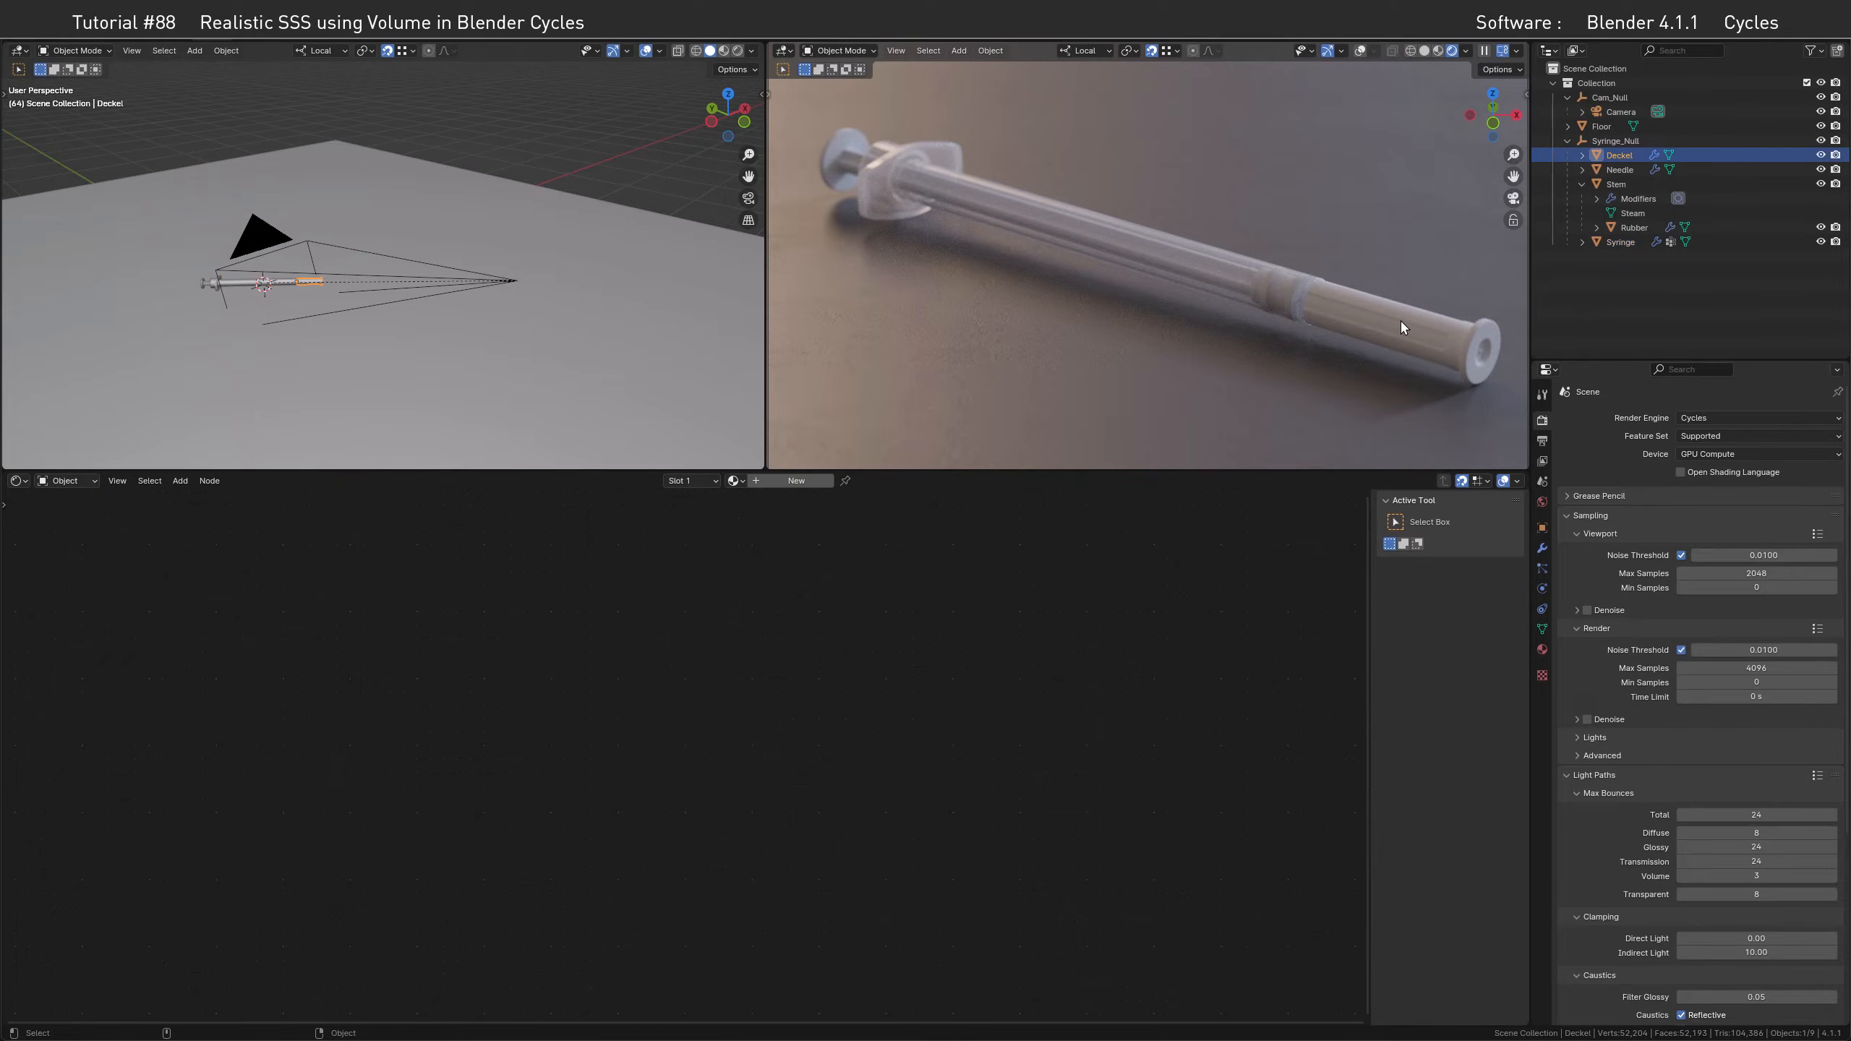
pyautogui.click(1542, 648)
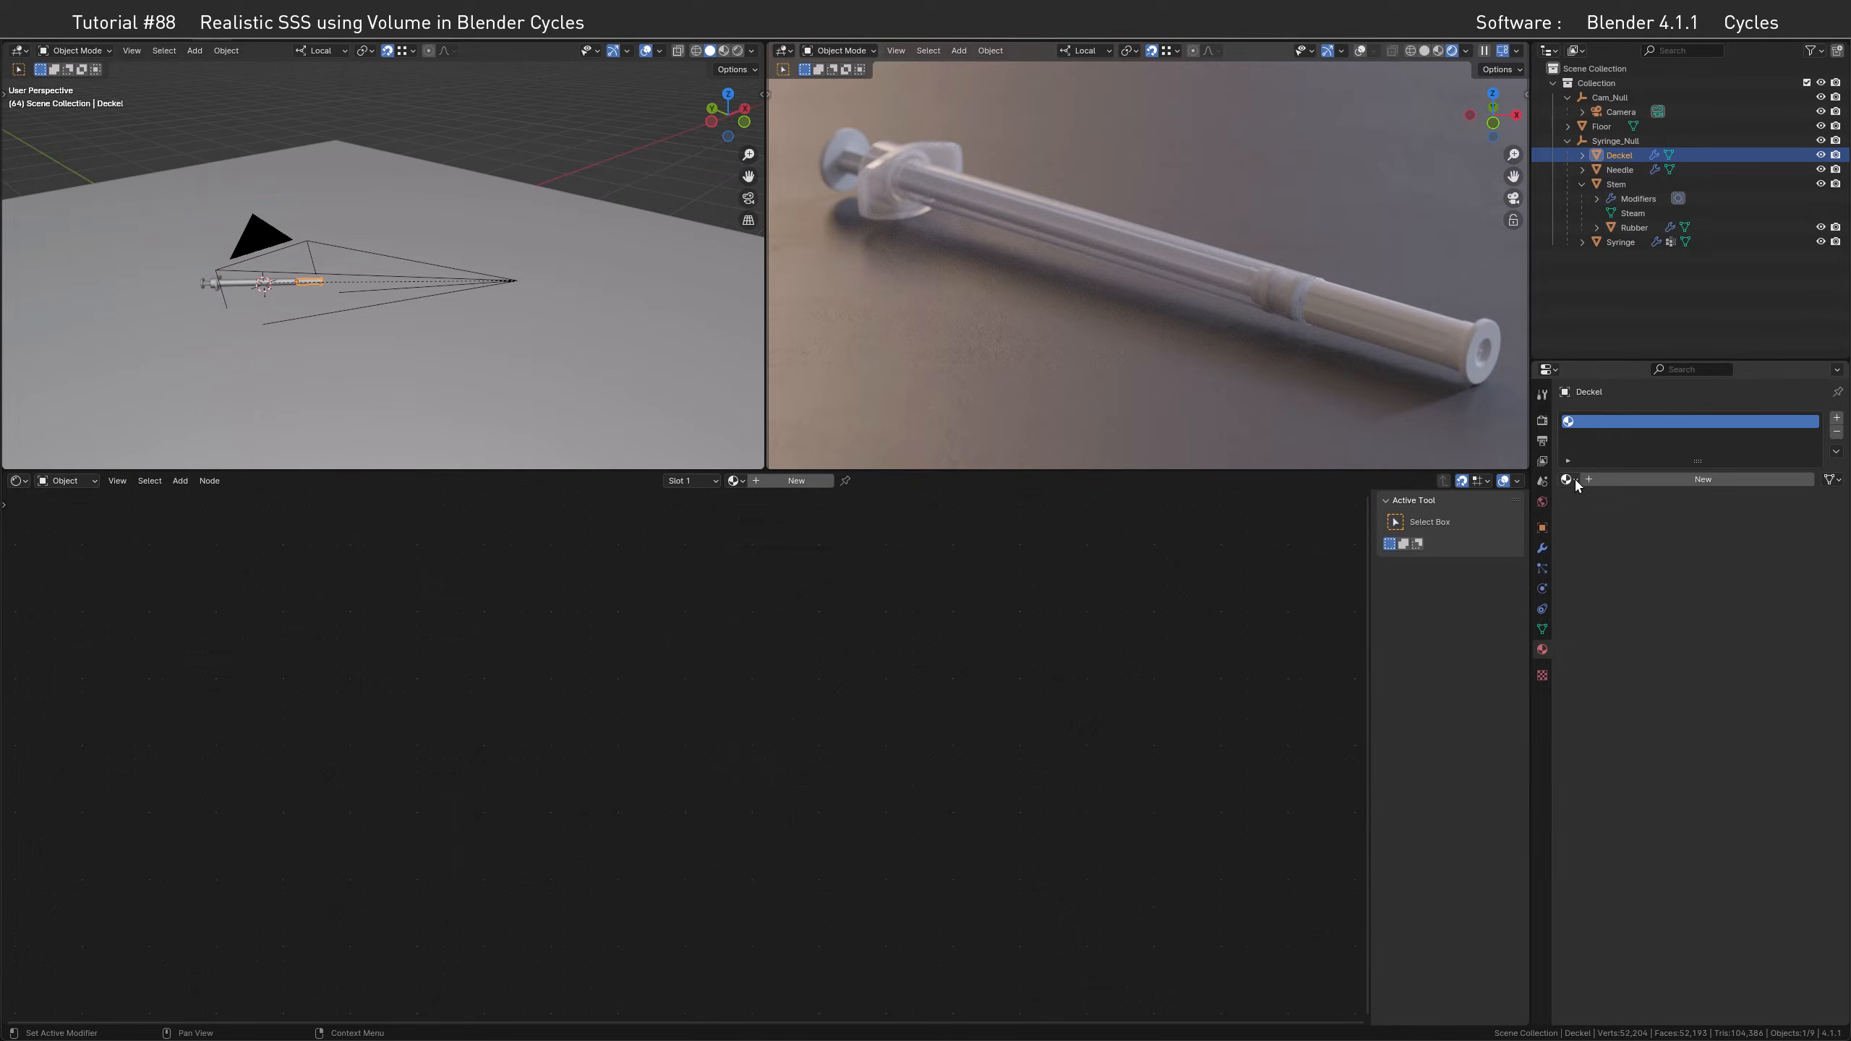
pyautogui.click(1572, 479)
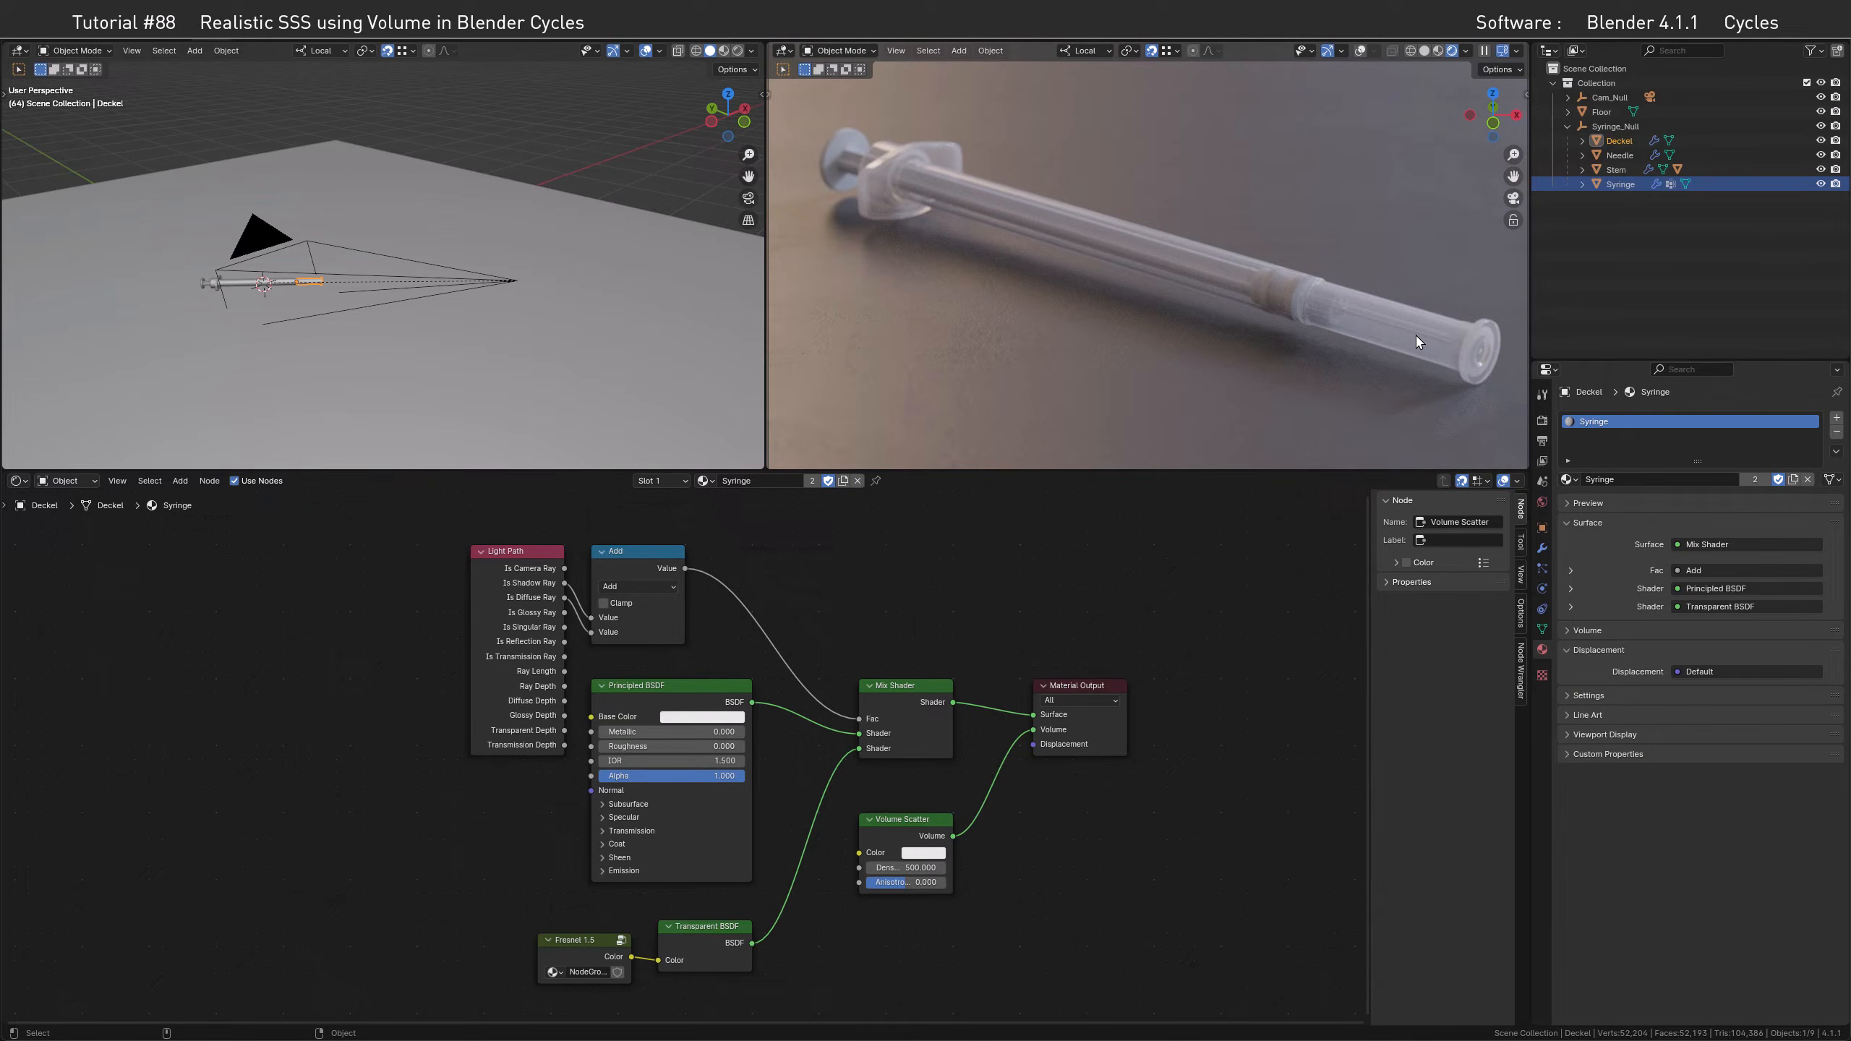
pyautogui.click(1791, 480)
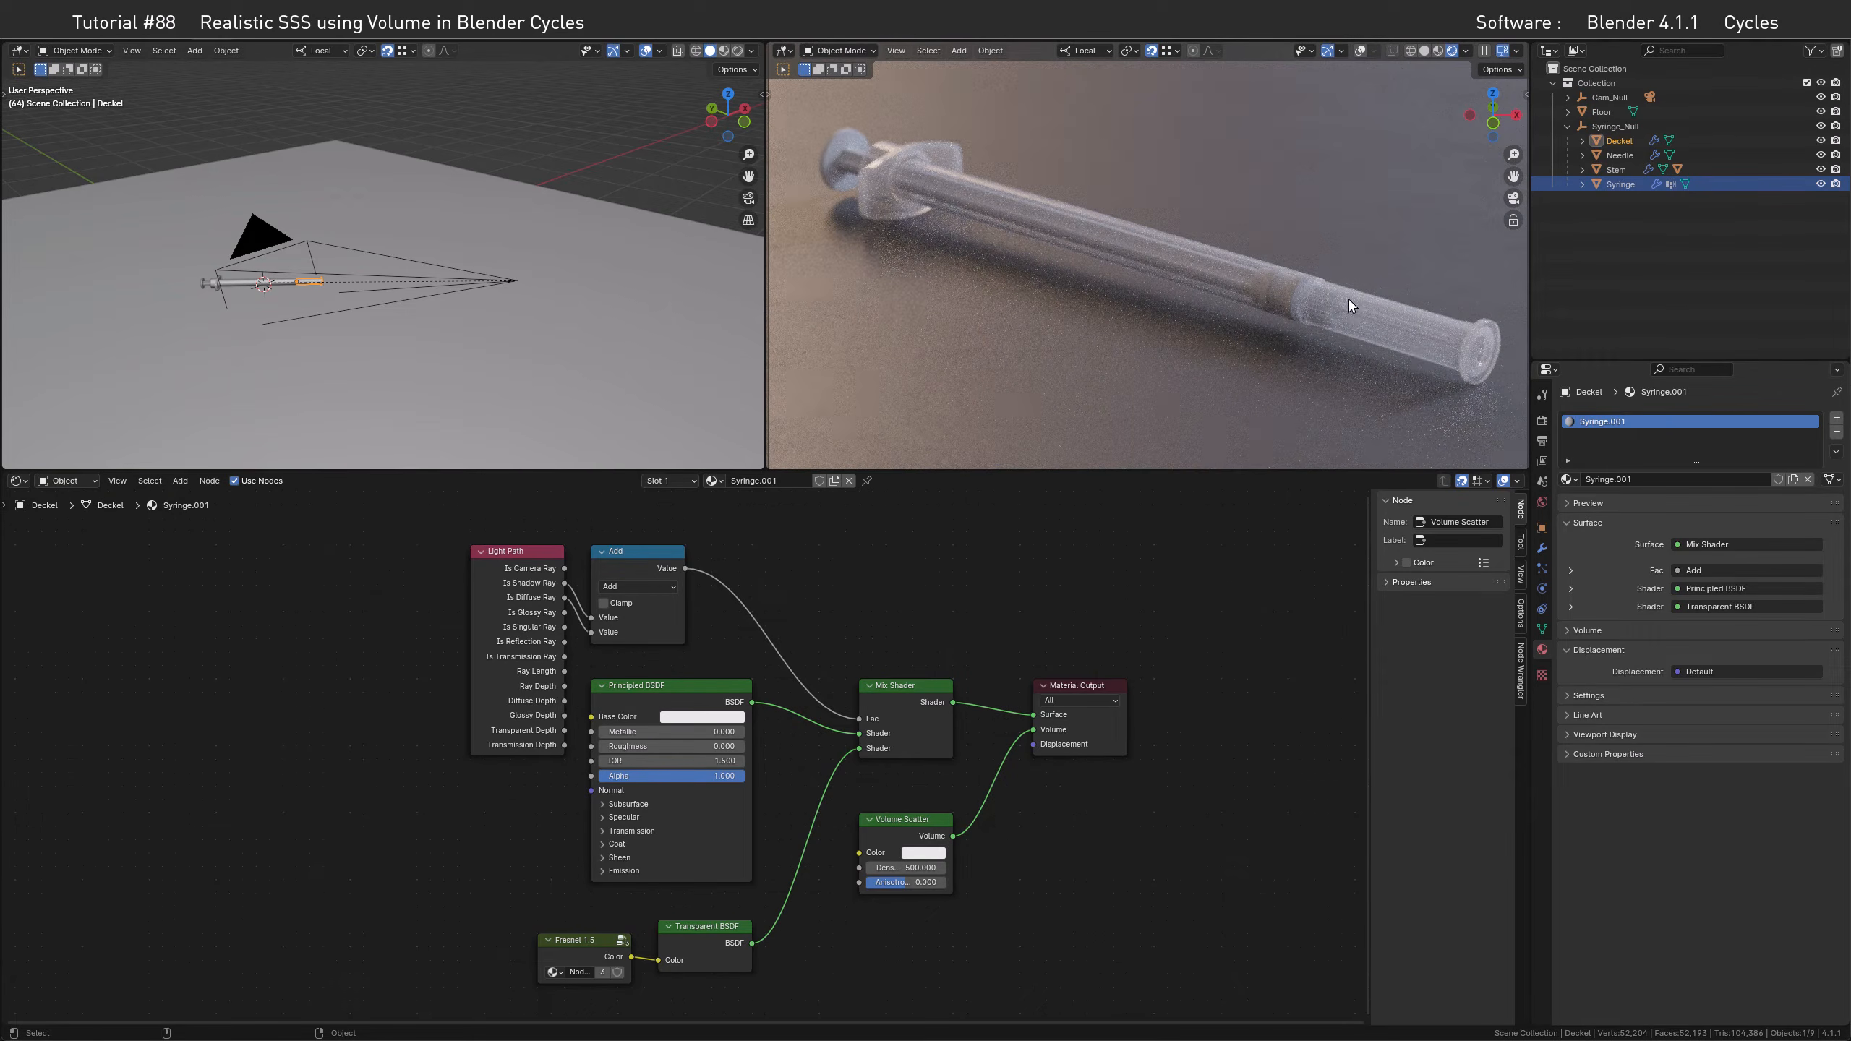
# Add a Volume Absorption node below the Volume Scatter node in the cap material
pyautogui.moveTo(995, 934); pyautogui.dragTo(1038, 868, button='middle')
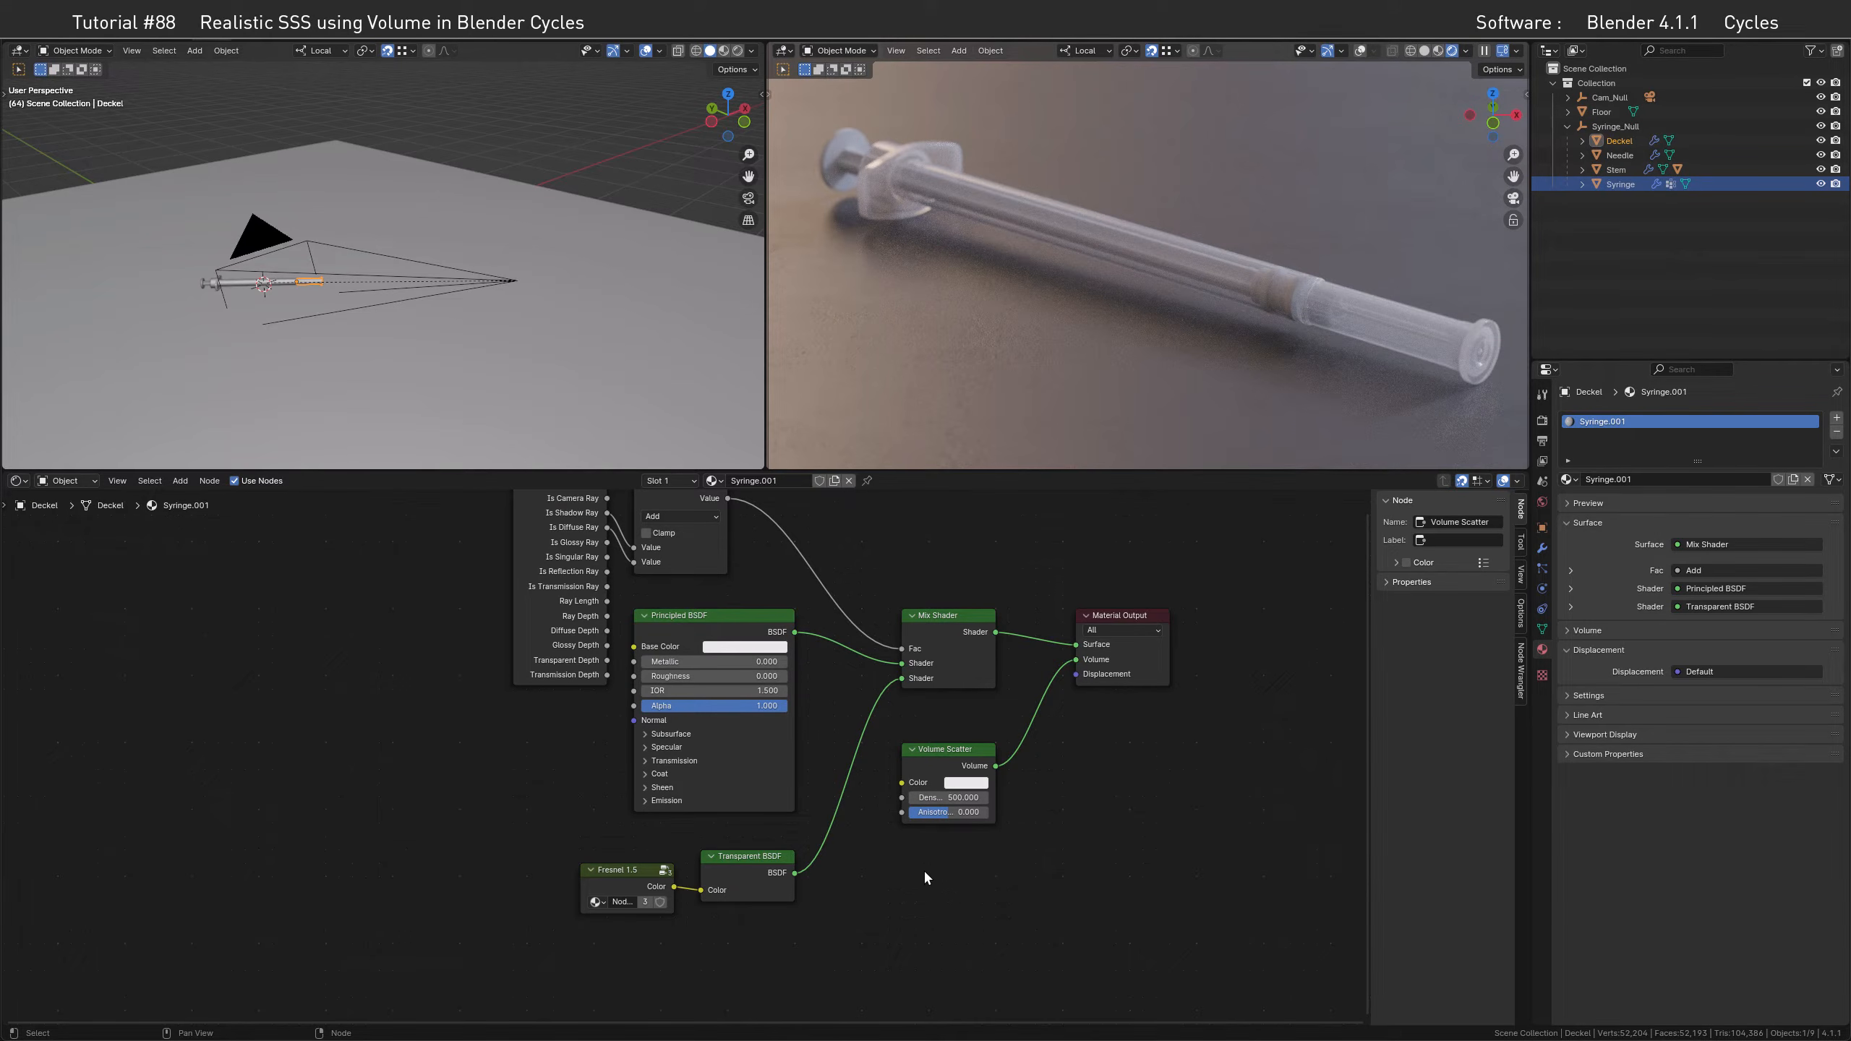
pyautogui.hotkey('shift', 'a')
pyautogui.write('abs')
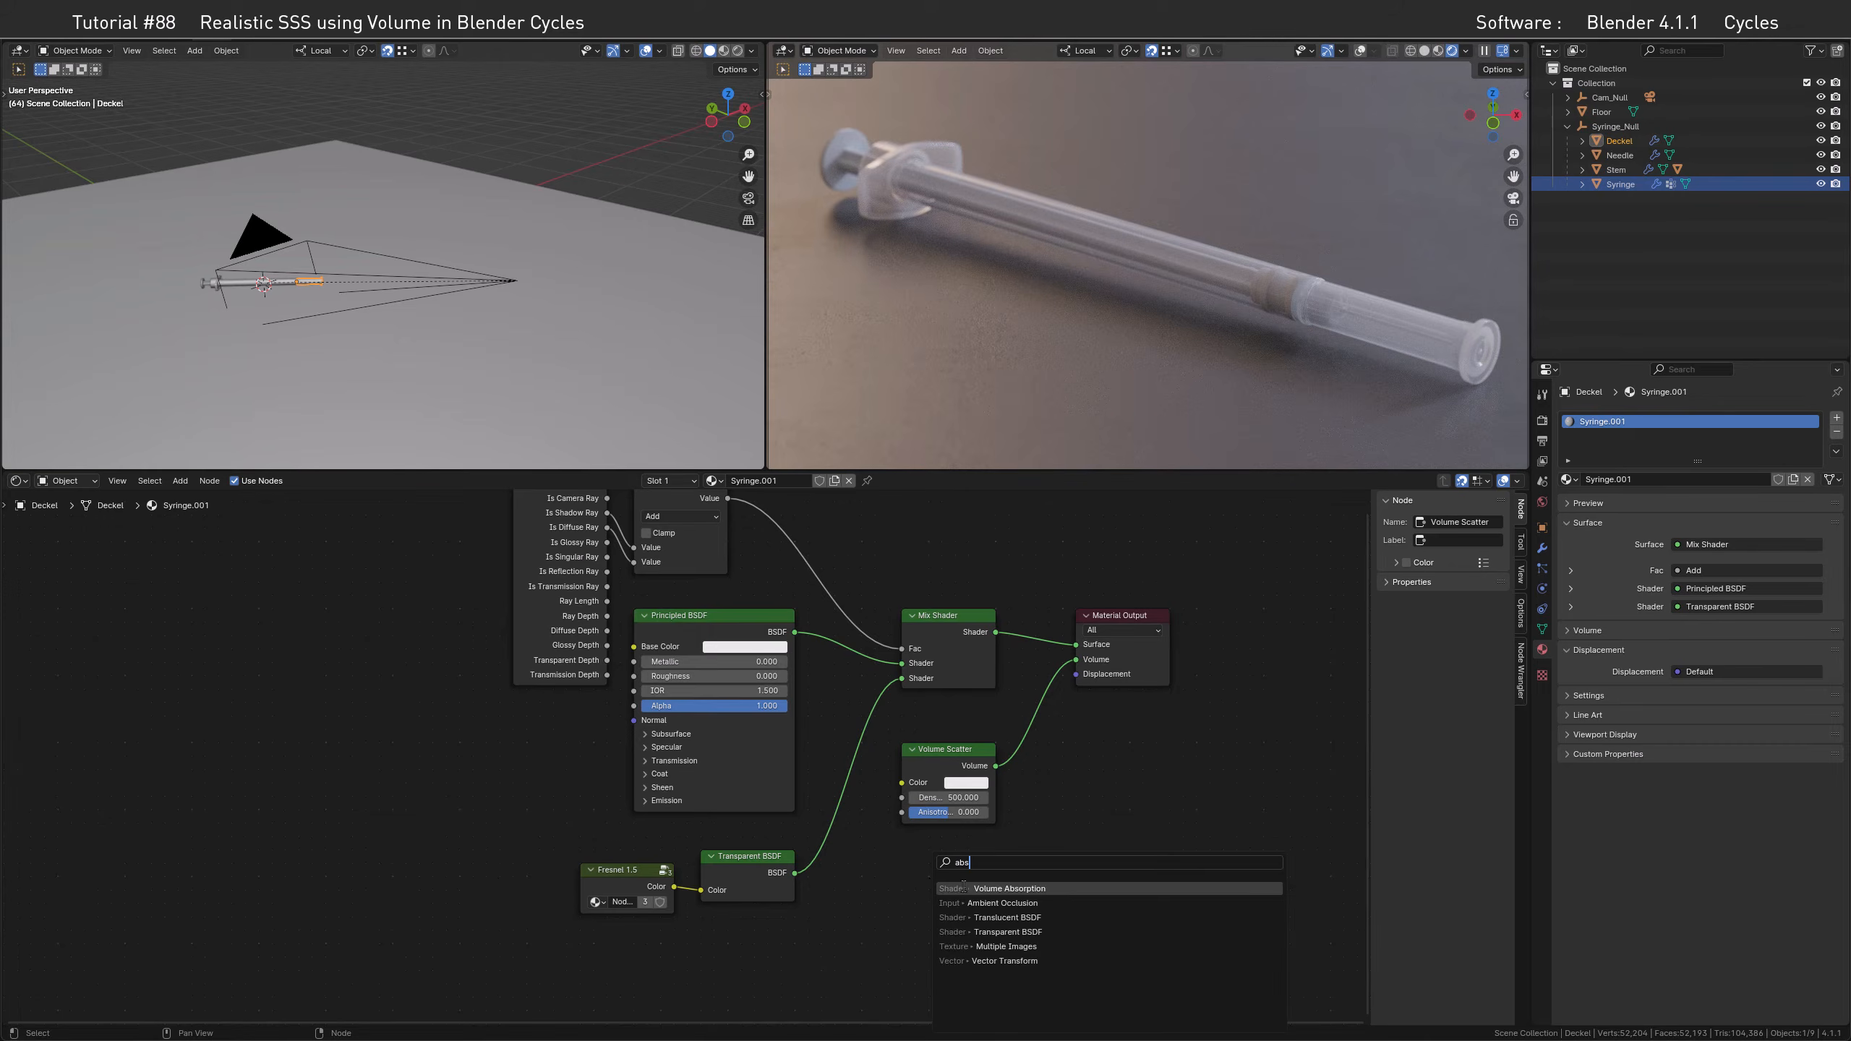
pyautogui.press('Return')
pyautogui.click(918, 849)
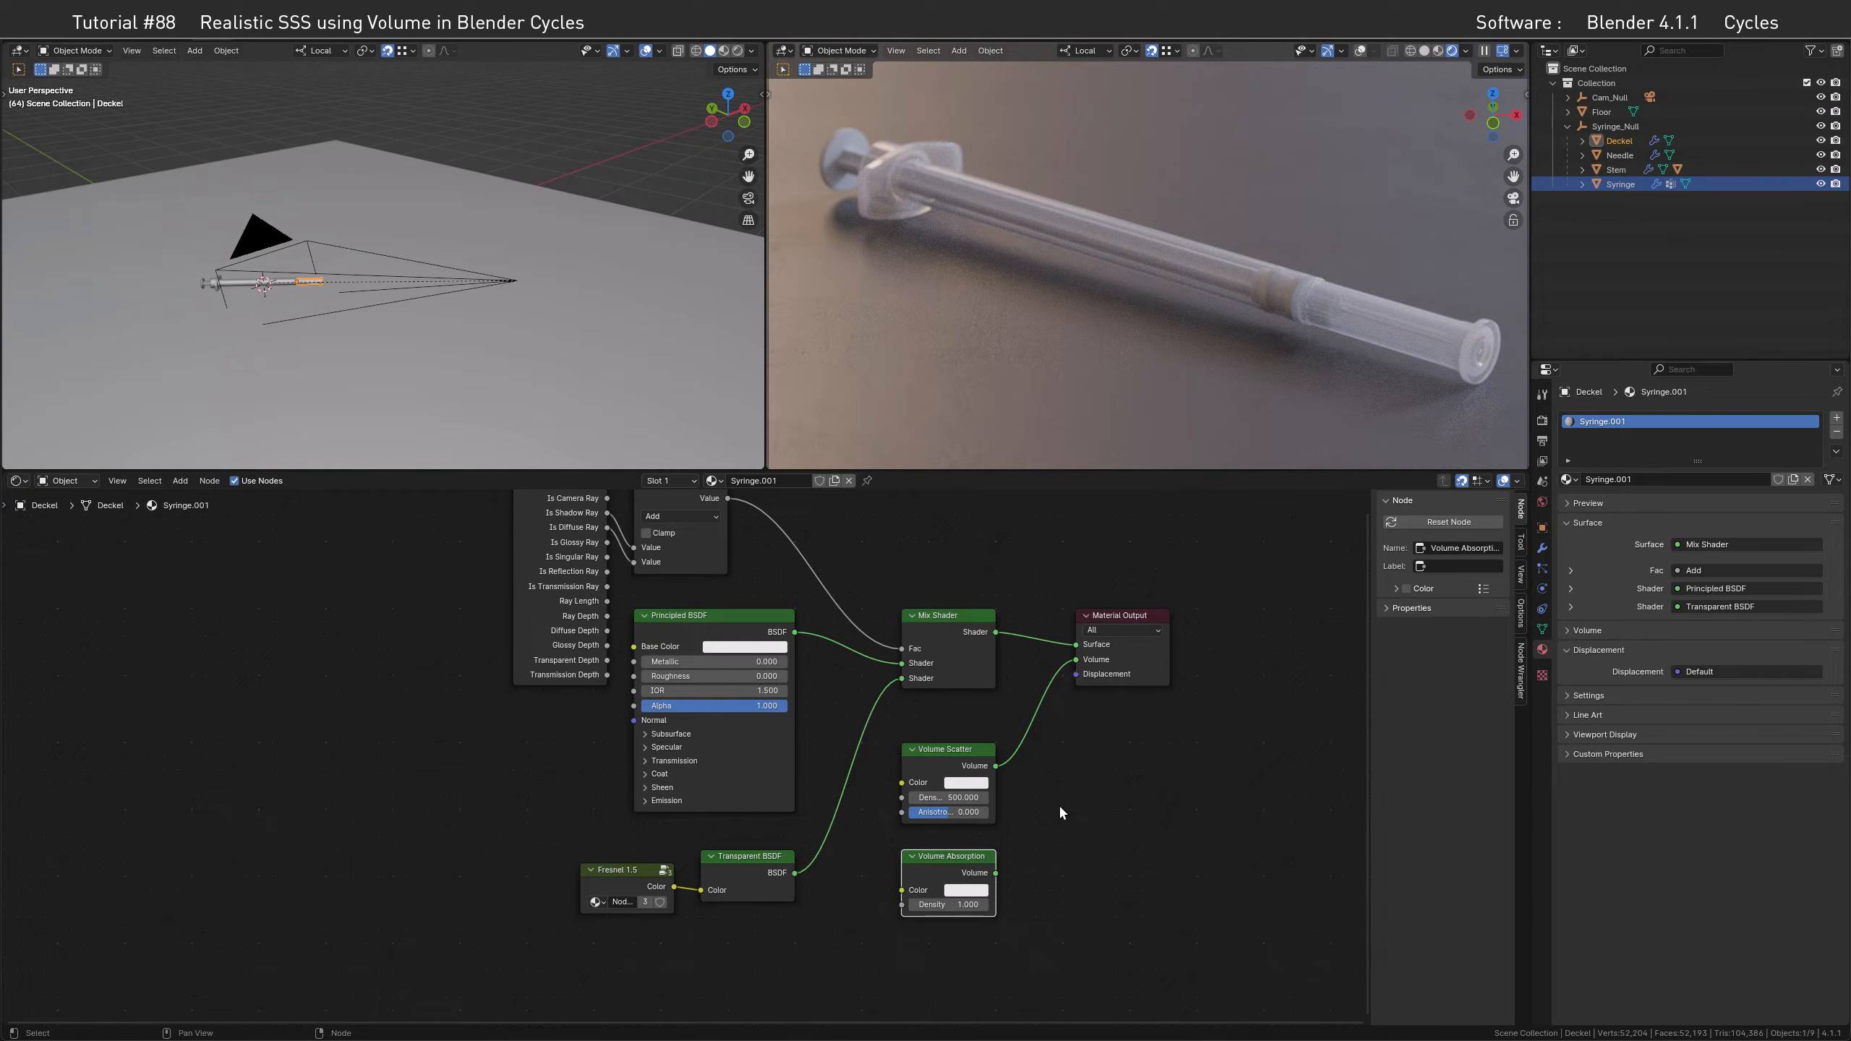
# Add an Add Shader node that combines Volume Scatter and Volume Absorption, and feed it into the material output's Volume input
pyautogui.hotkey('shift', 'a')
pyautogui.click(1097, 817)
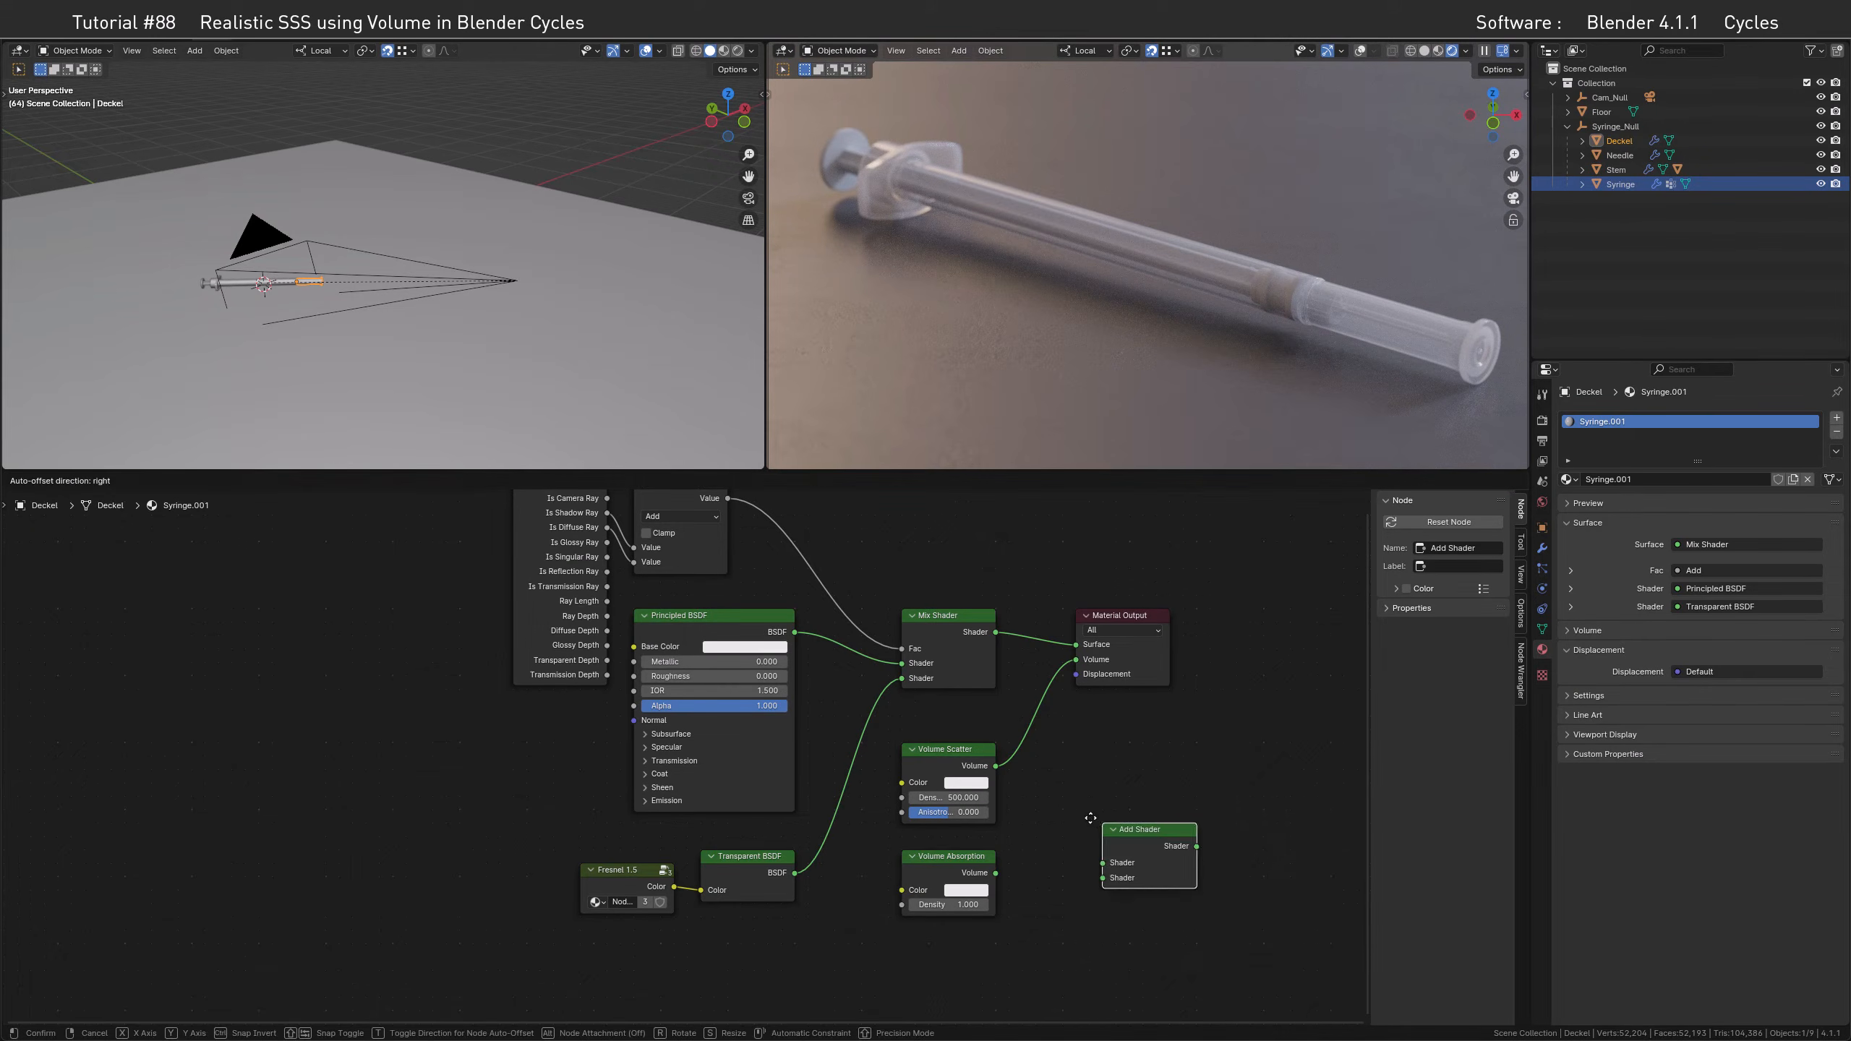
pyautogui.click(1061, 802)
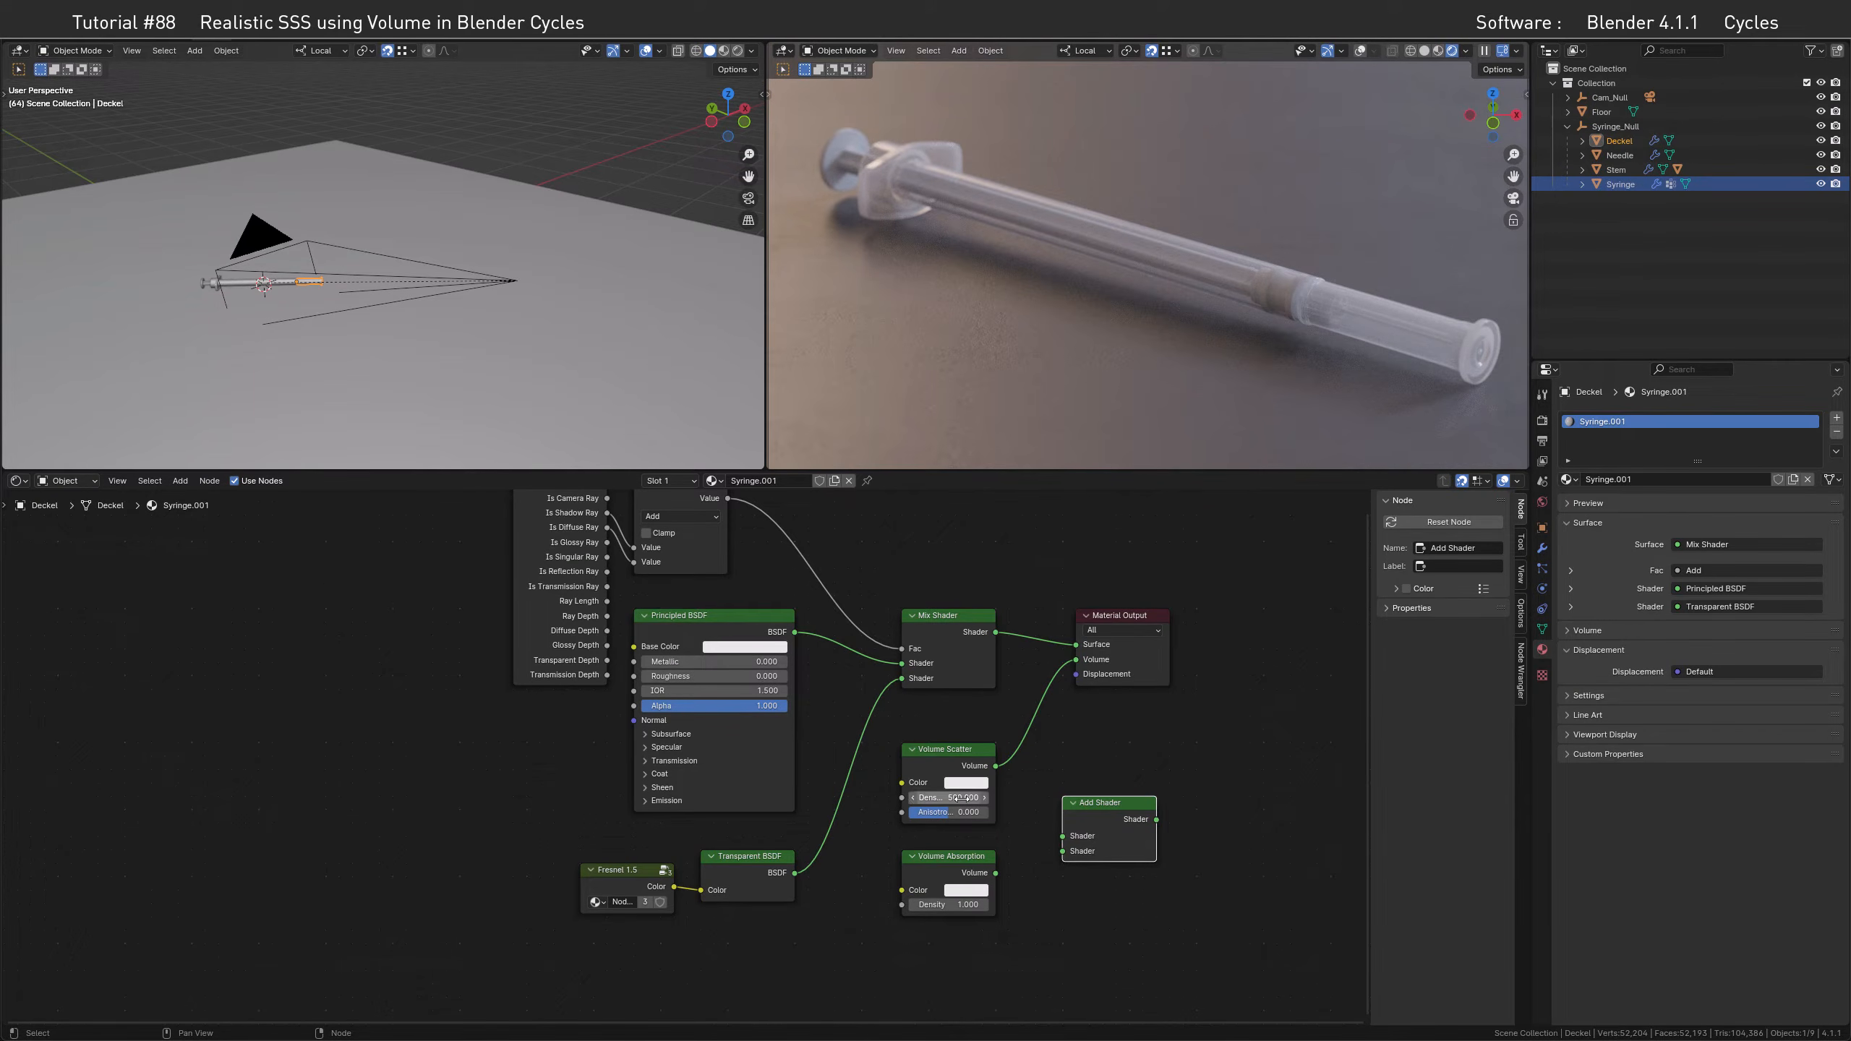
pyautogui.moveTo(996, 765); pyautogui.dragTo(1076, 659)
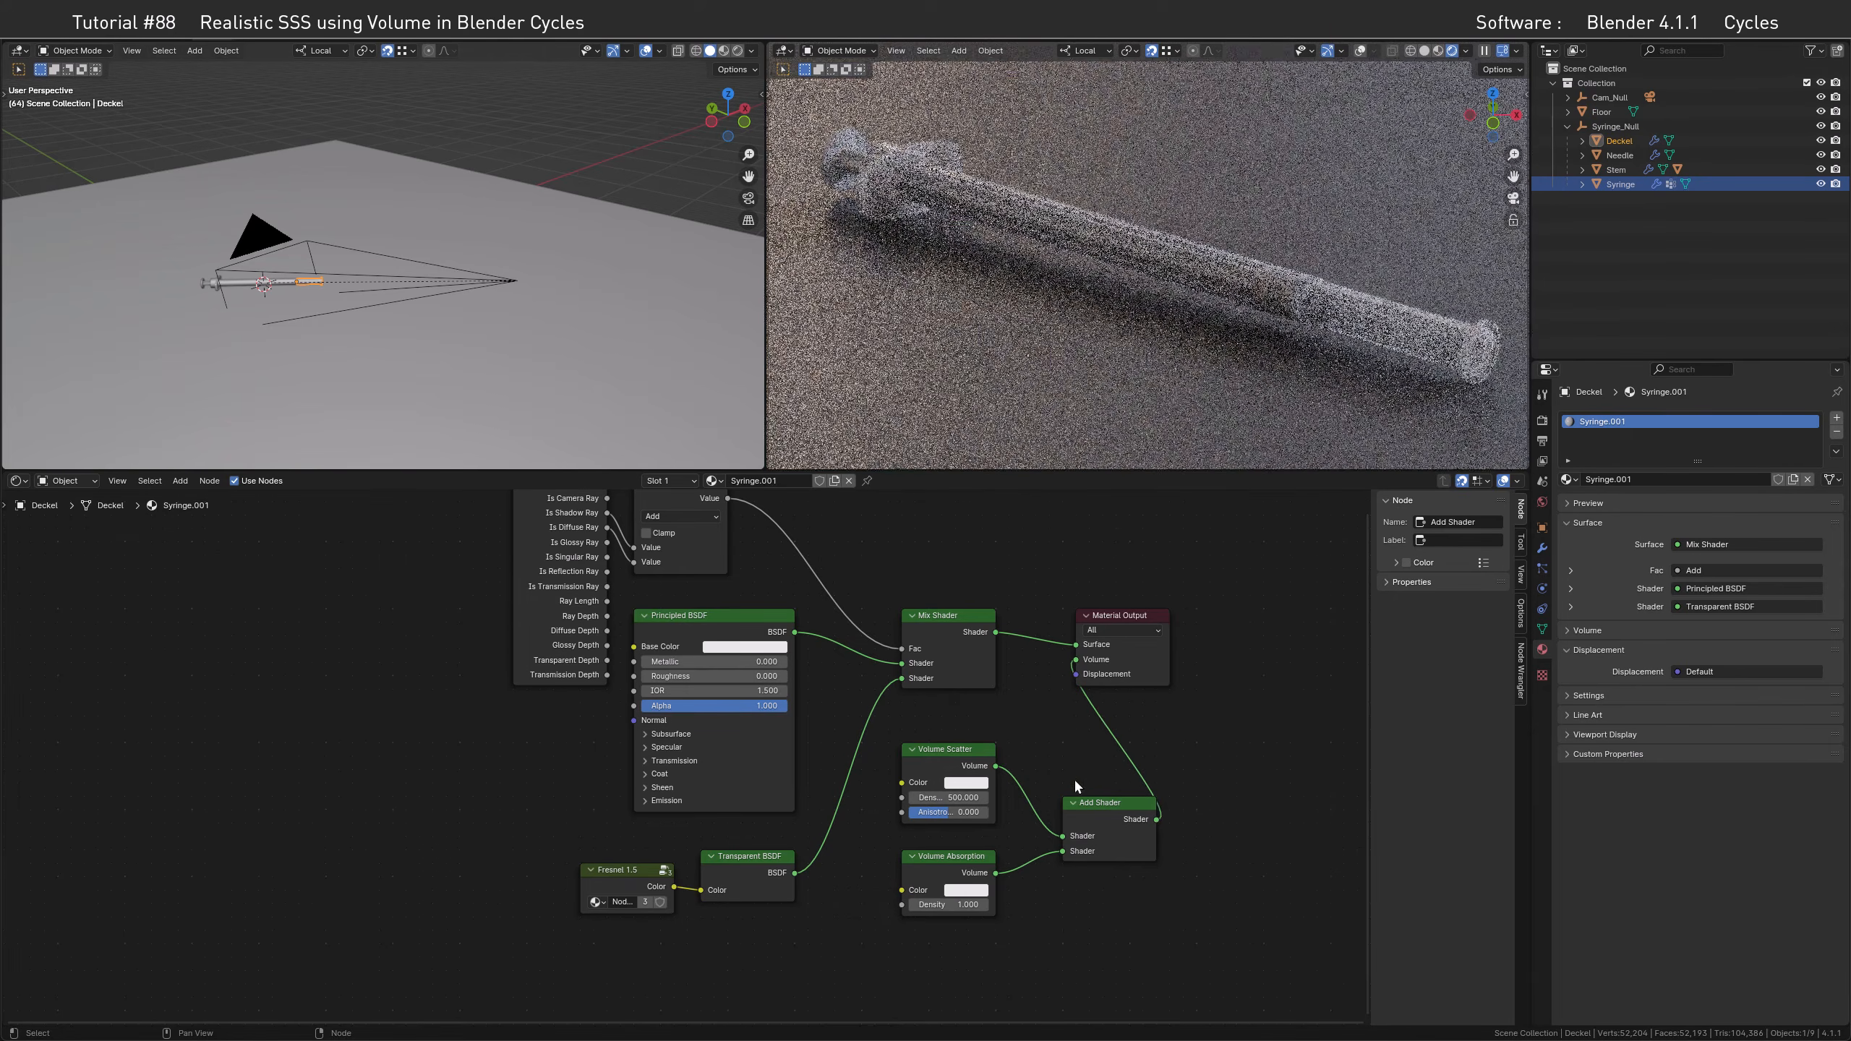
# Move the Volume Scatter, Volume Absorption and Add Shader nodes below Transparent BSDF, with Volume Scatter level with Add Shader
pyautogui.moveTo(922, 723); pyautogui.dragTo(1090, 911)
pyautogui.moveTo(1108, 804); pyautogui.dragTo(939, 952)
pyautogui.moveTo(940, 952); pyautogui.dragTo(1012, 779, button='middle')
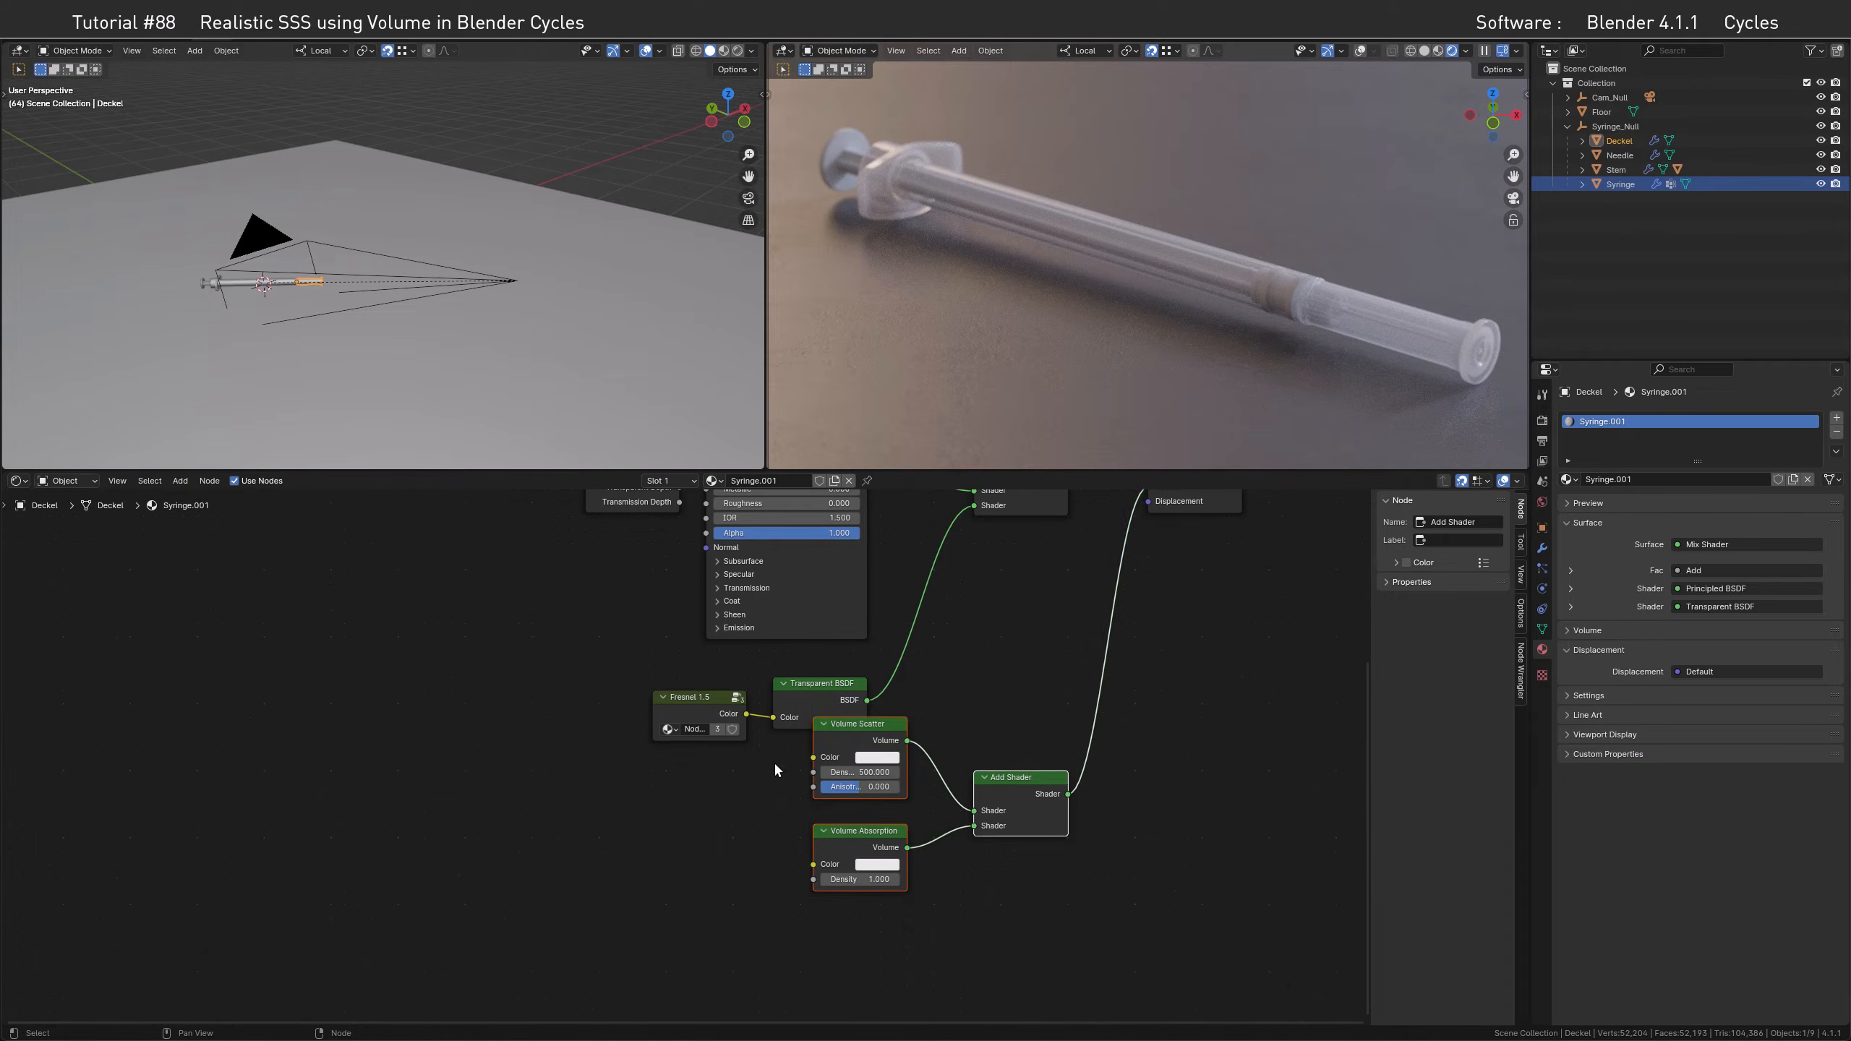
pyautogui.keyDown('shift'); pyautogui.click(1015, 784); pyautogui.keyUp('shift')
pyautogui.press('g')
pyautogui.click(1021, 852)
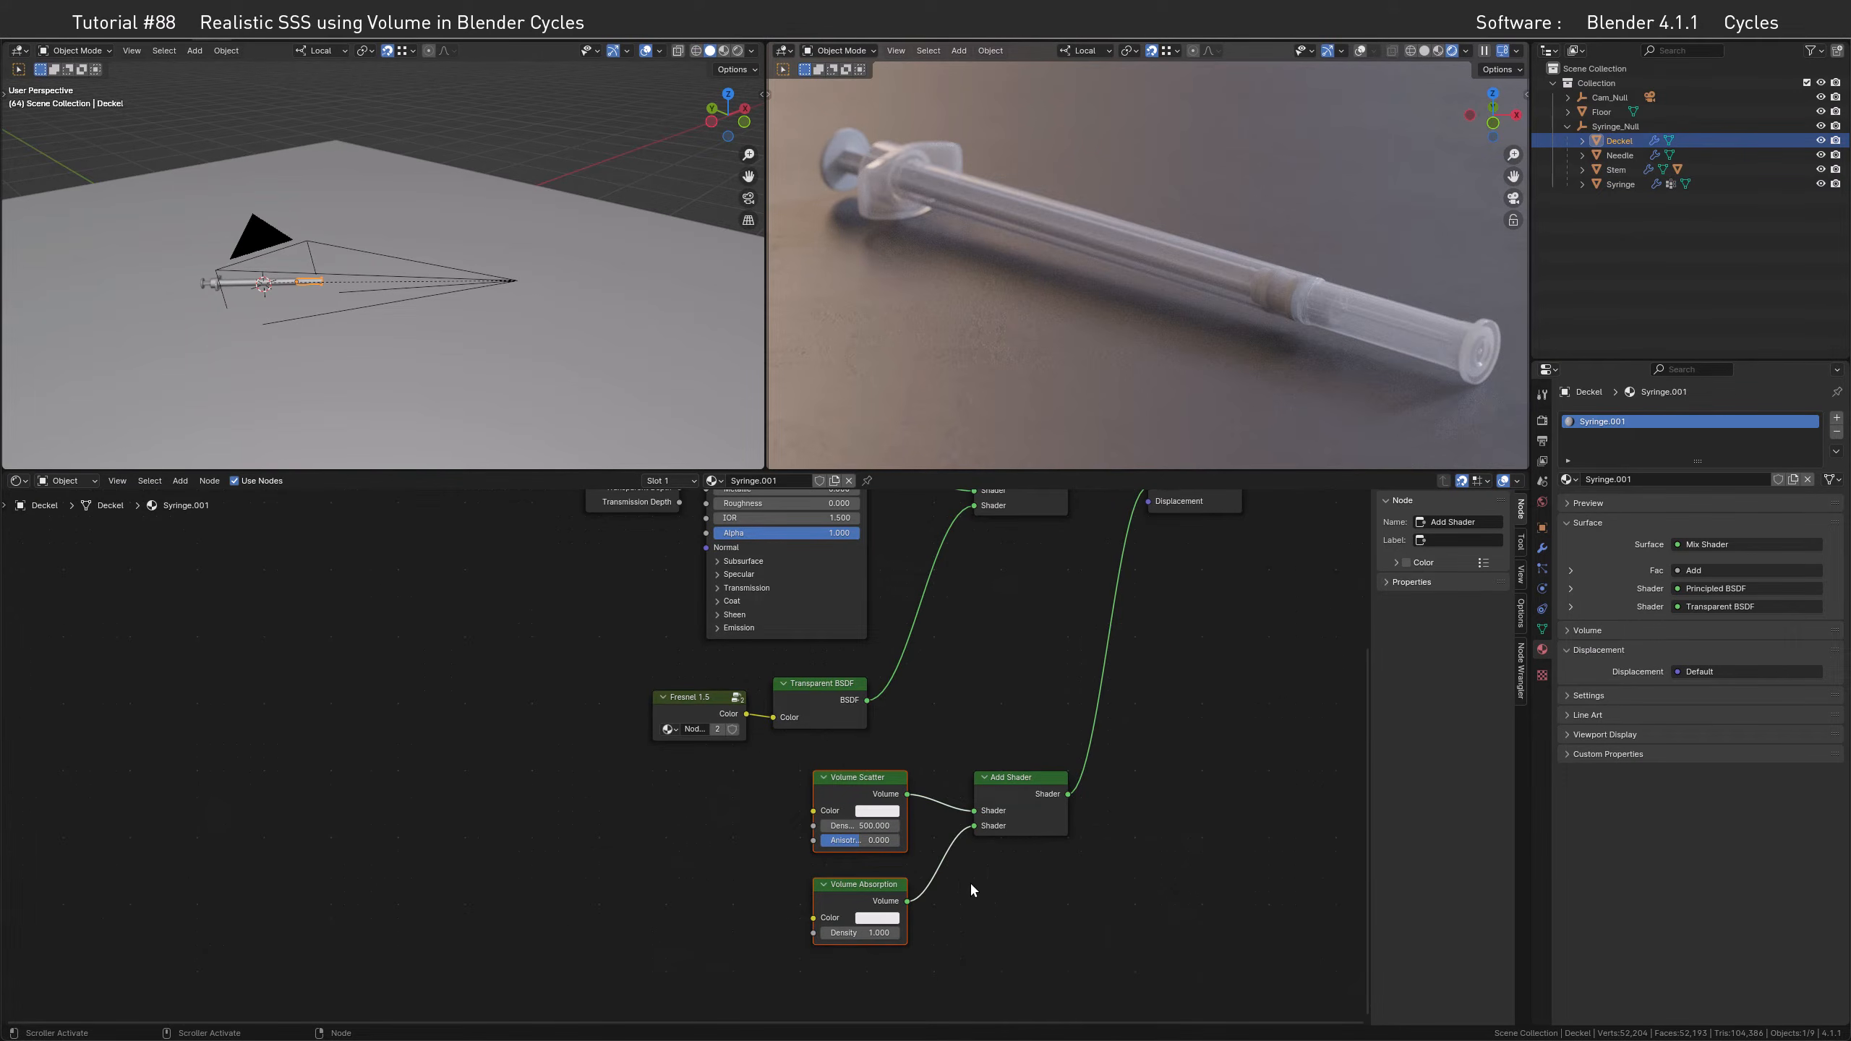
# Tint the Volume Absorption color red with a saturation of 0.8 and set its density to 3000
pyautogui.click(871, 890)
pyautogui.click(877, 918)
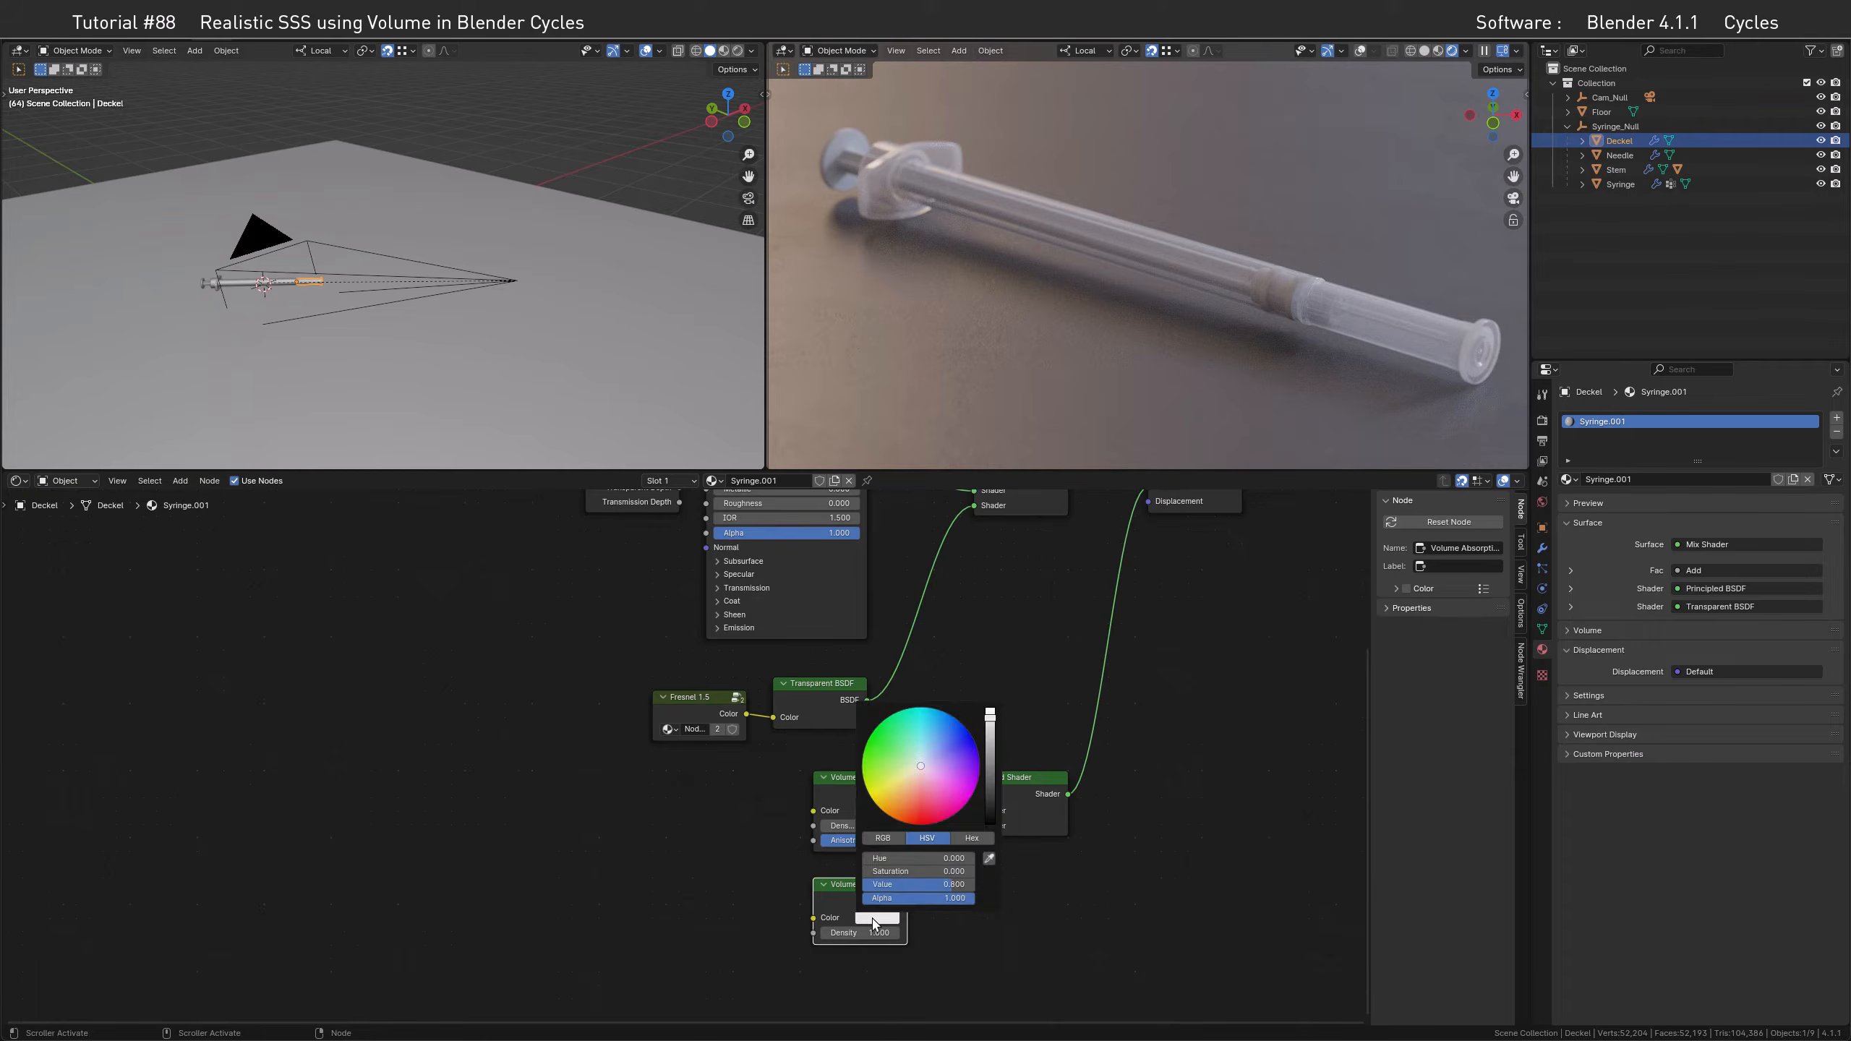
pyautogui.click(904, 871)
pyautogui.write('.8')
pyautogui.press('Return')
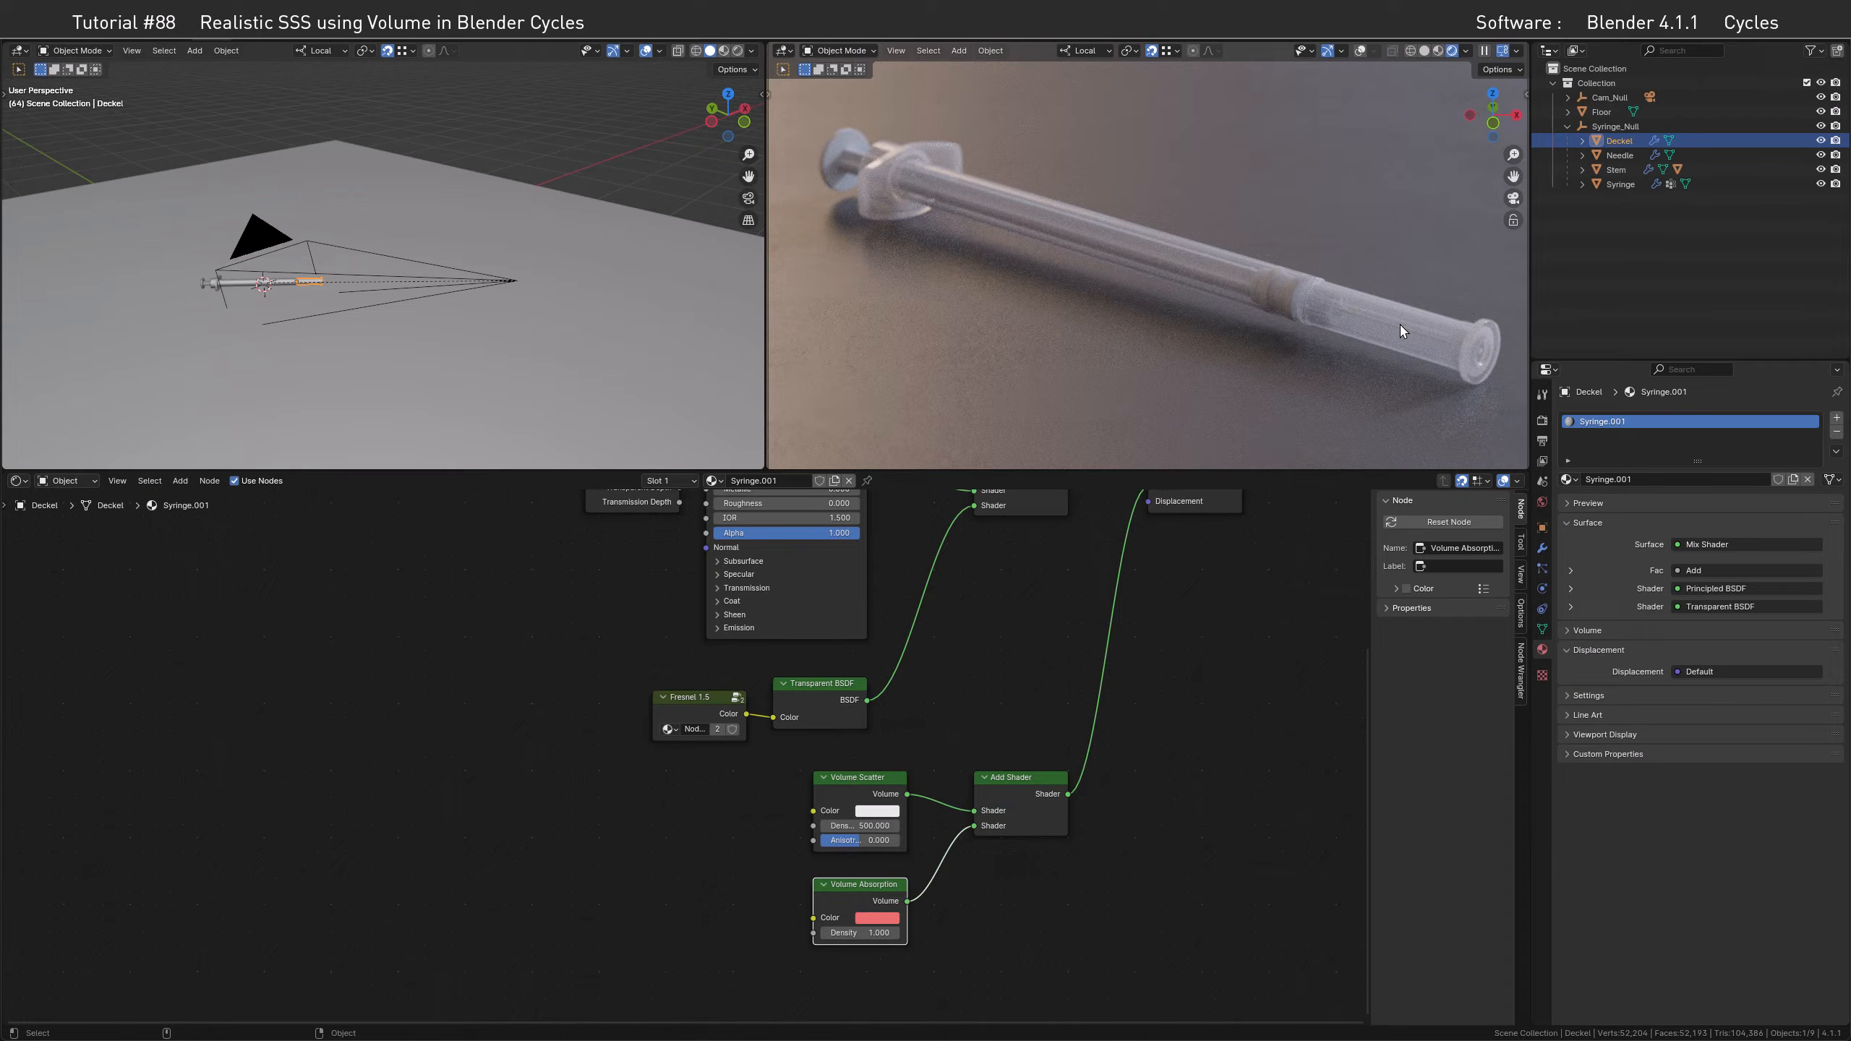
pyautogui.click(865, 933)
pyautogui.write('3000')
pyautogui.press('Return')
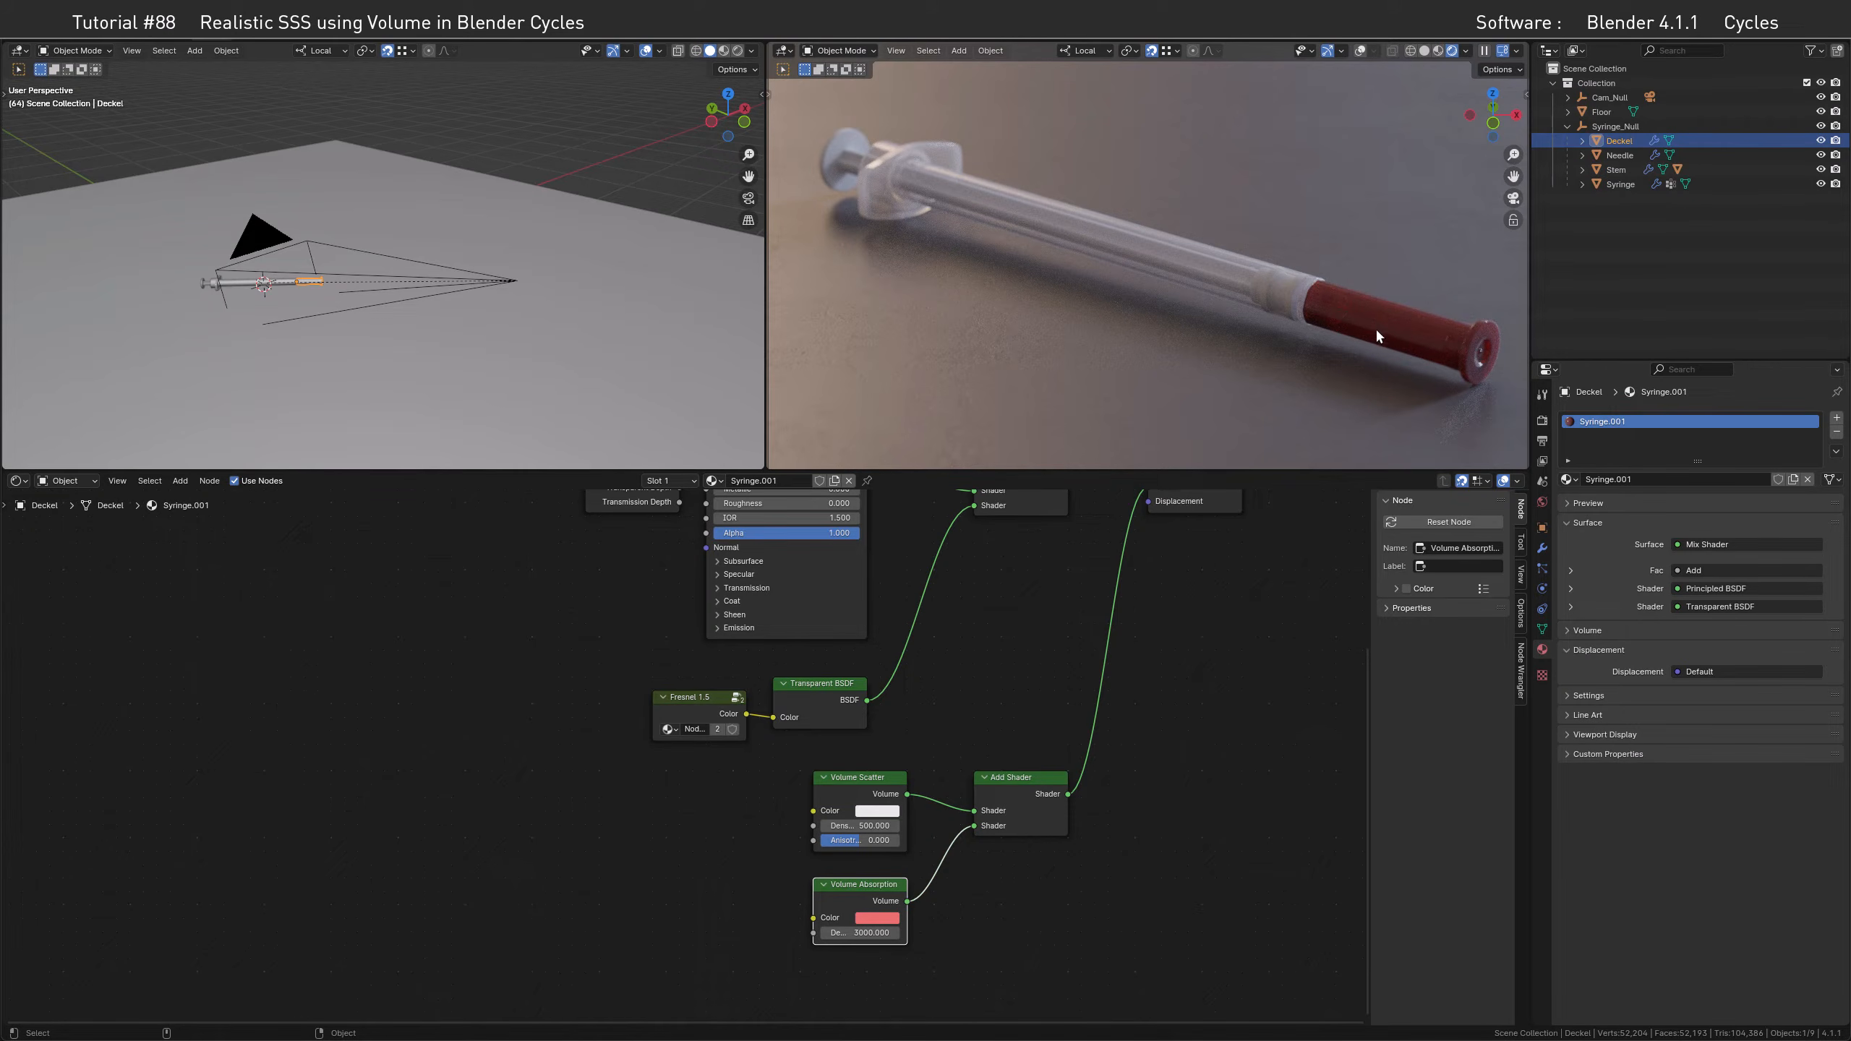
# Set the Volume Absorption color's value to 0.99 and the Volume Scatter density to 2000
pyautogui.click(879, 923)
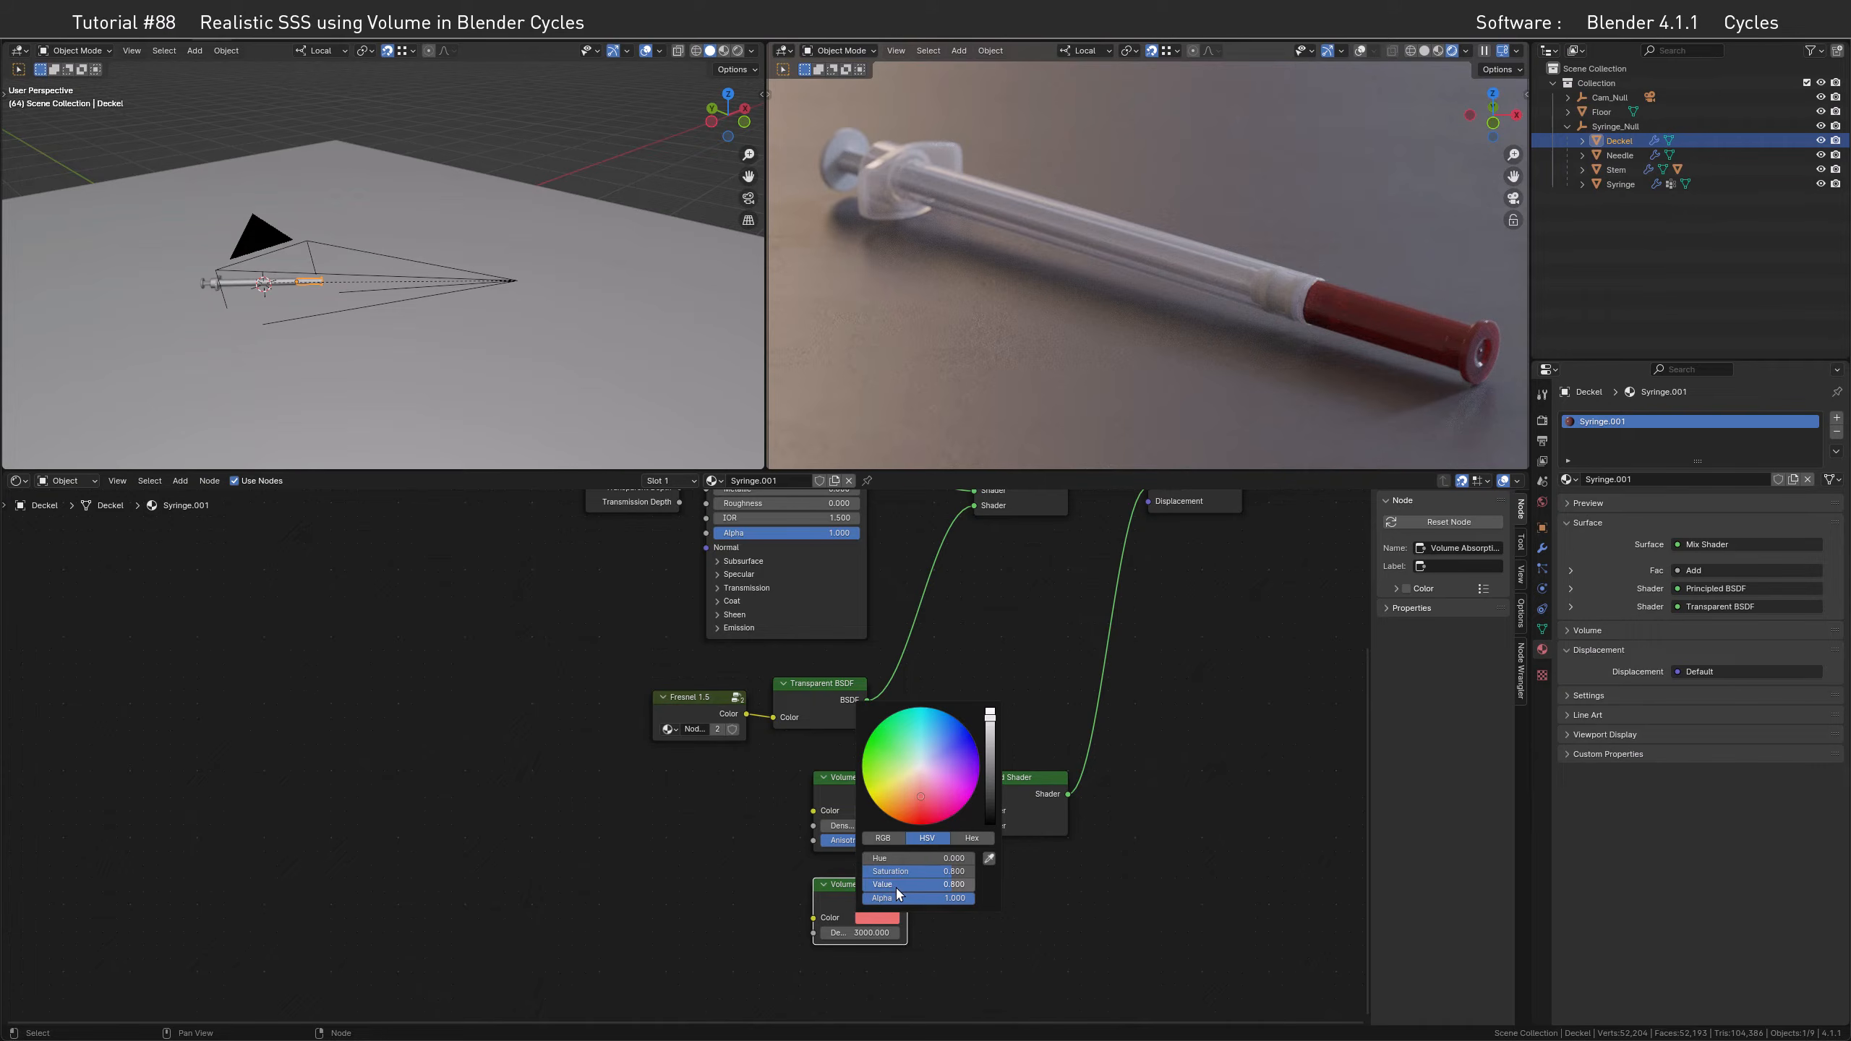
pyautogui.click(955, 884)
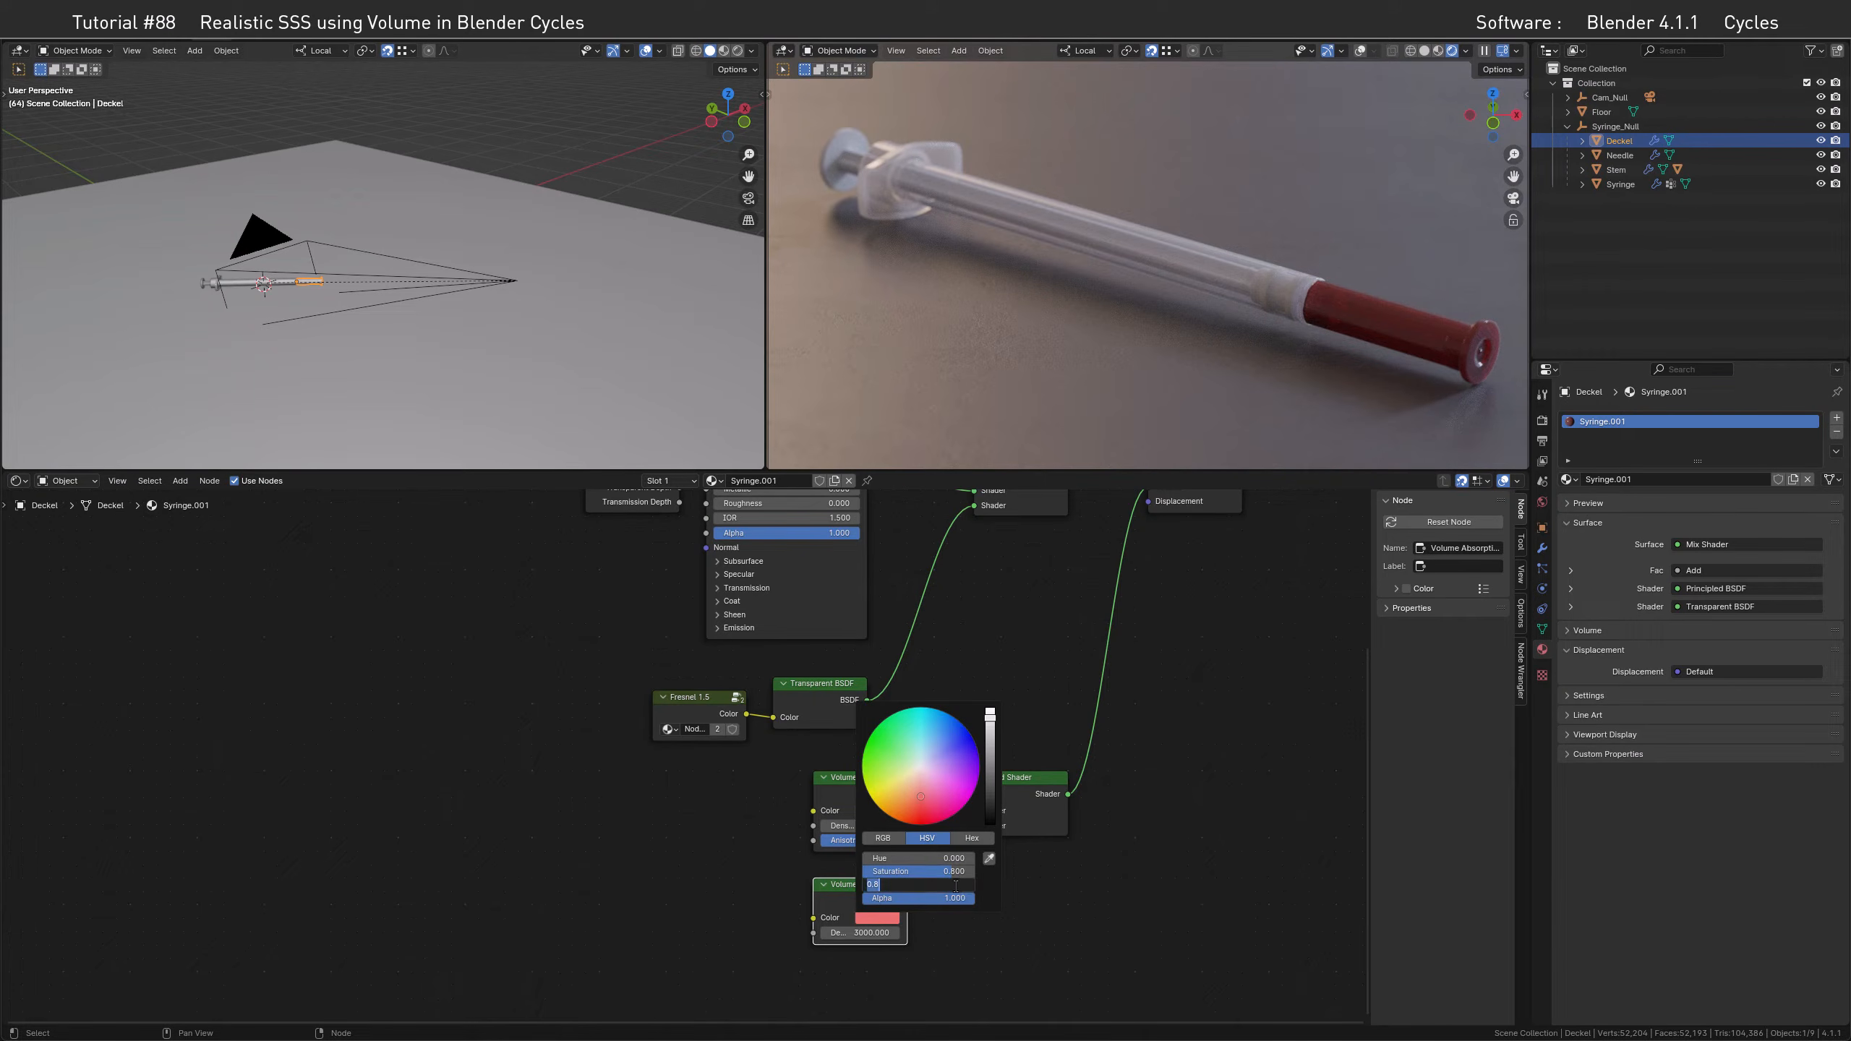
pyautogui.write('0.99')
pyautogui.press('Return')
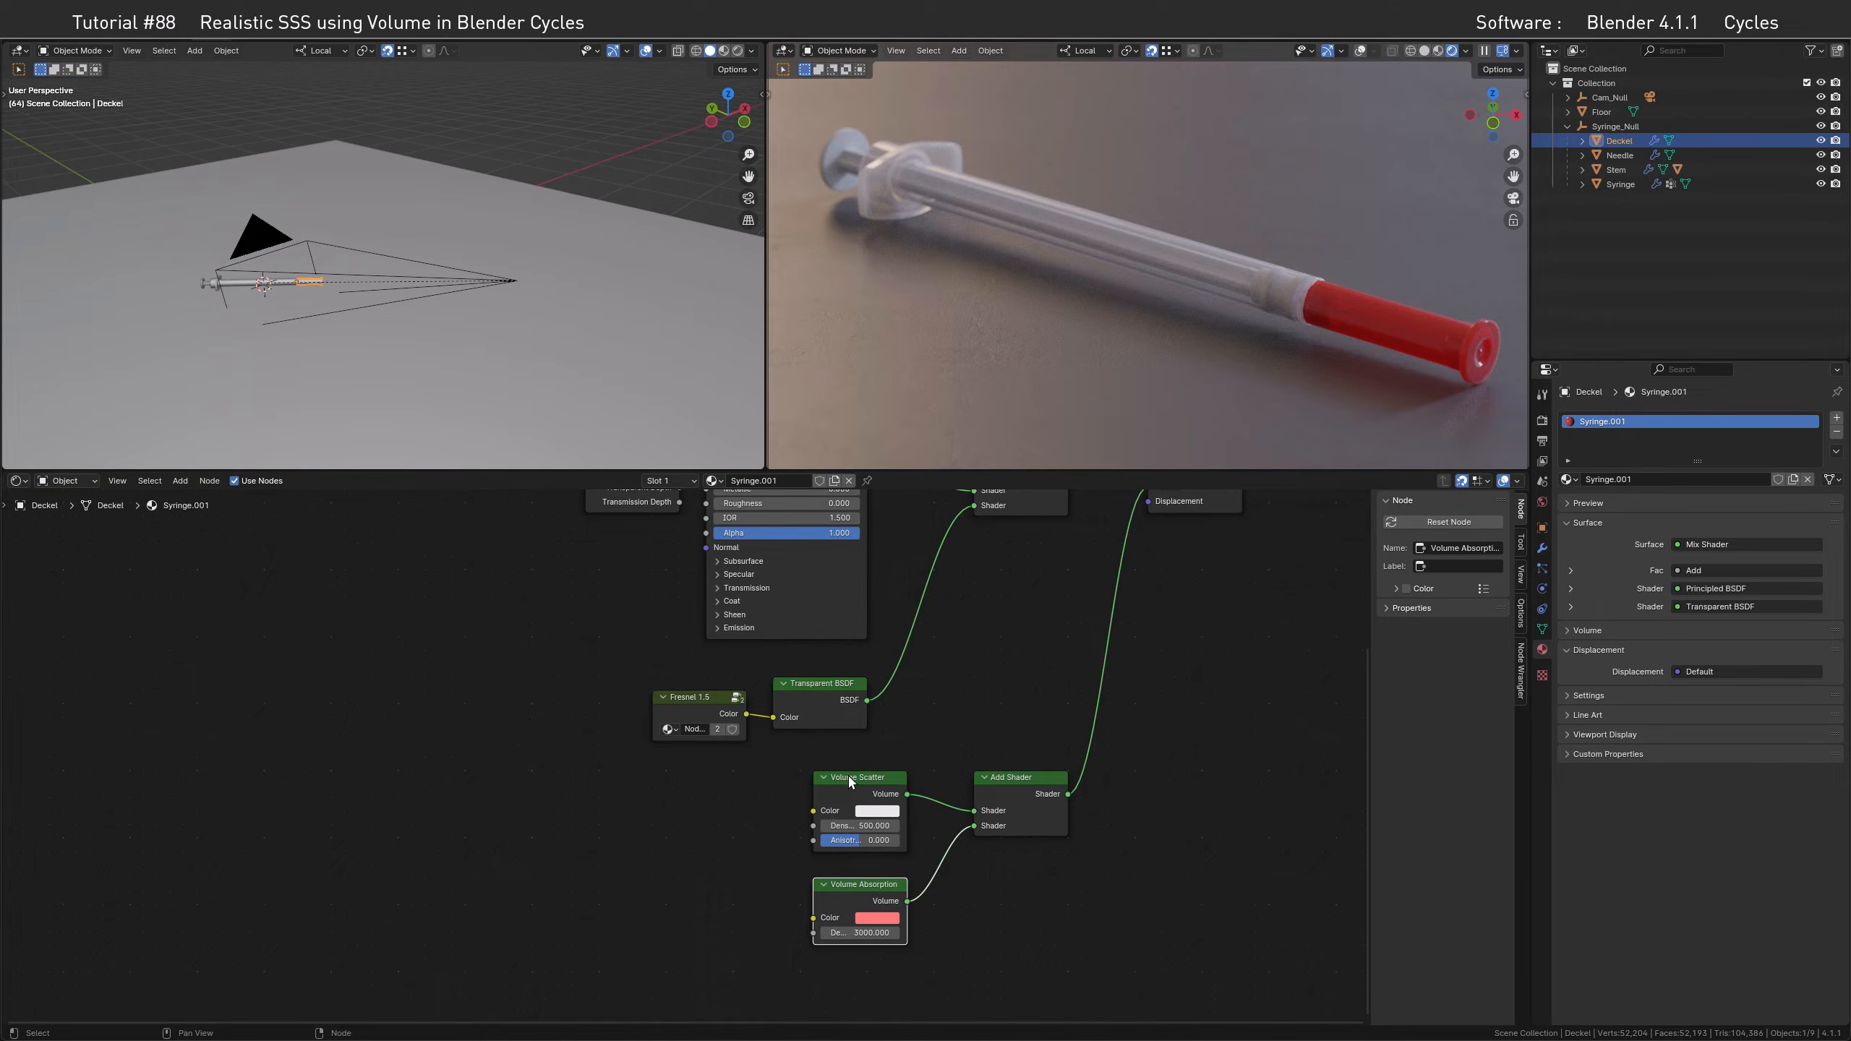
pyautogui.click(863, 827)
pyautogui.write('2000')
pyautogui.press('Return')
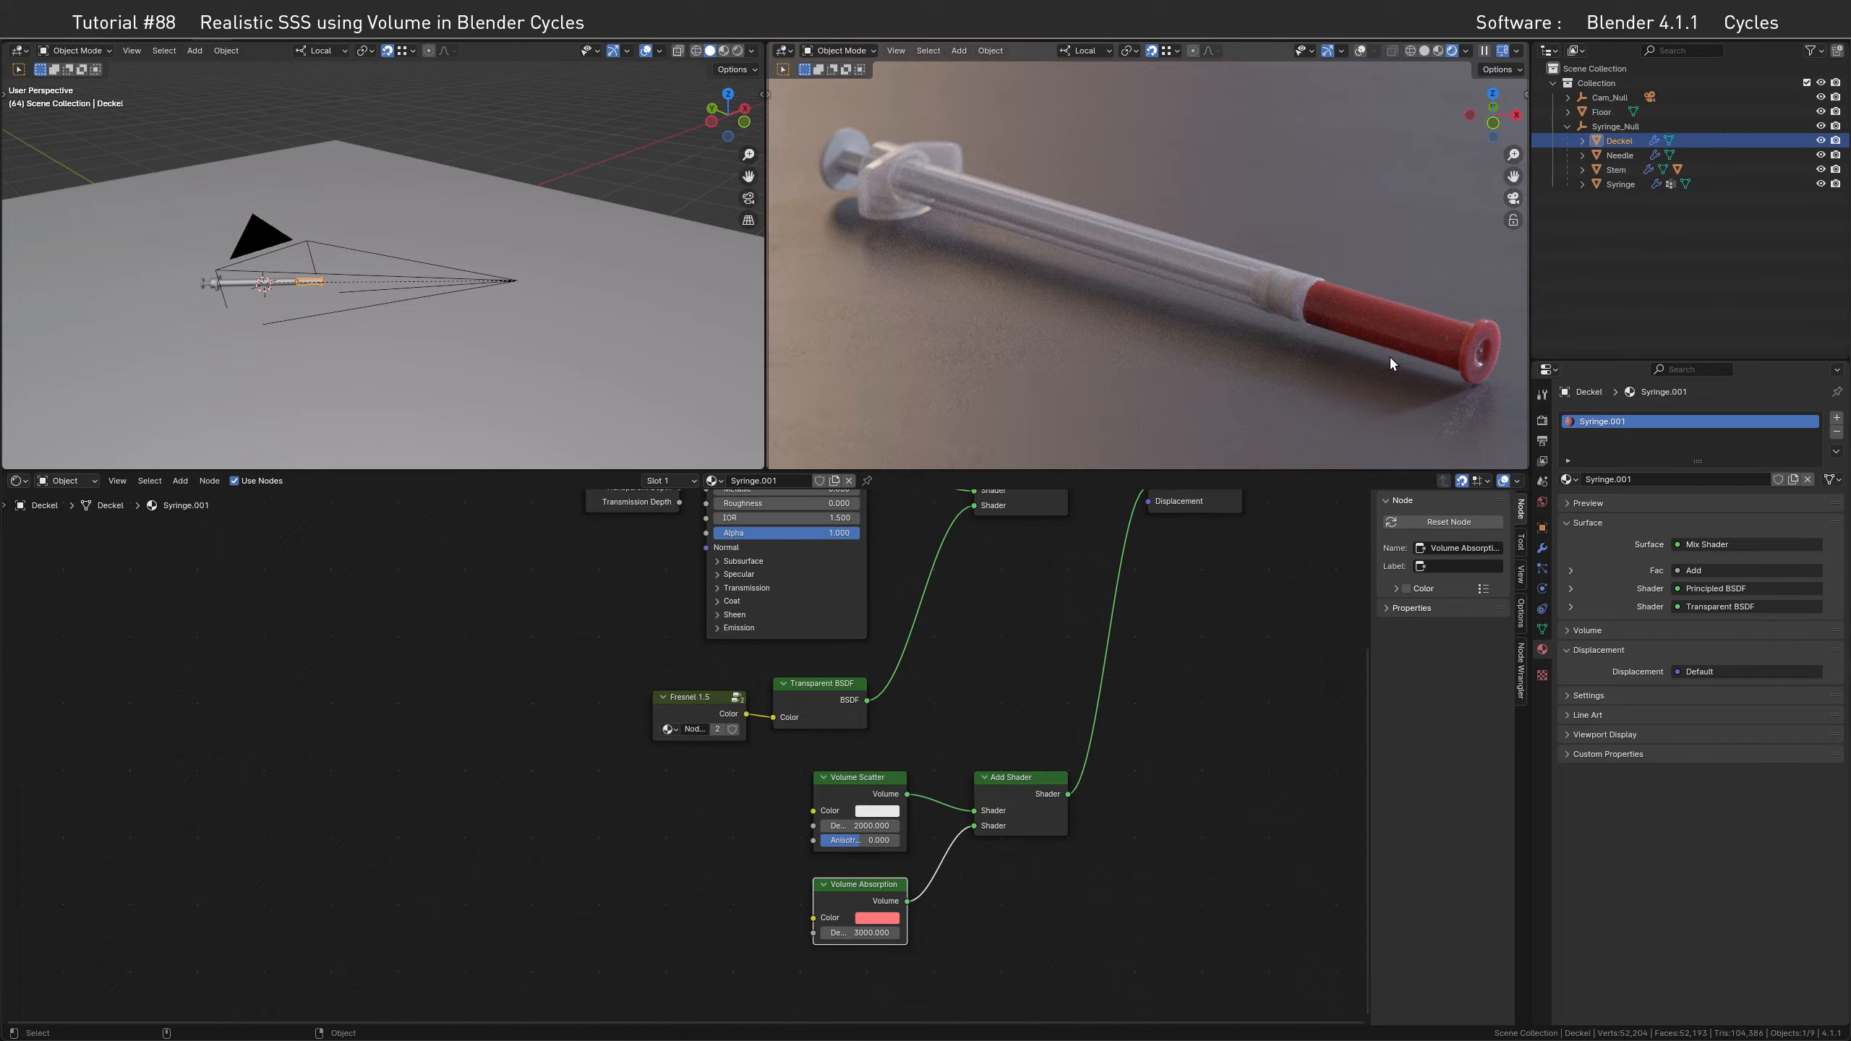
# Compare maximum volume bounces of 0 and 8 in the render's light path settings, and settle on 16
pyautogui.click(1543, 422)
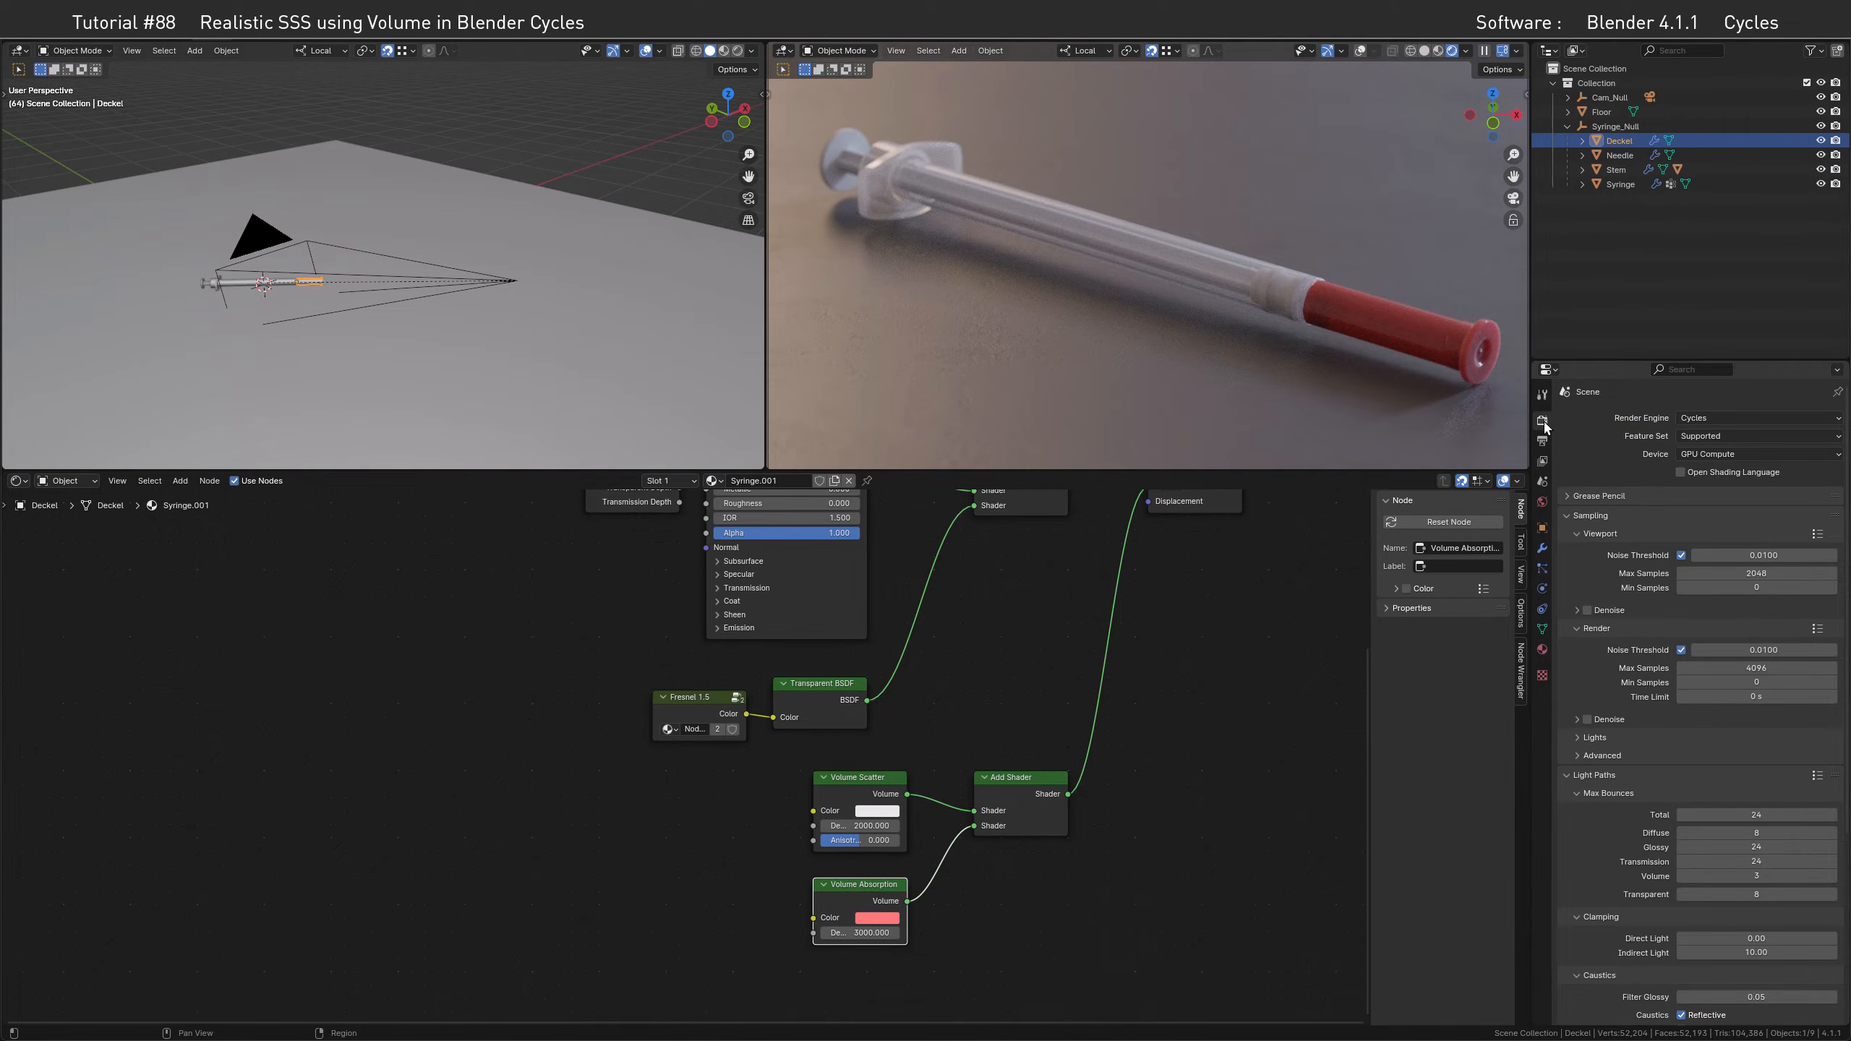
pyautogui.click(1755, 876)
pyautogui.write('0')
pyautogui.press('Return')
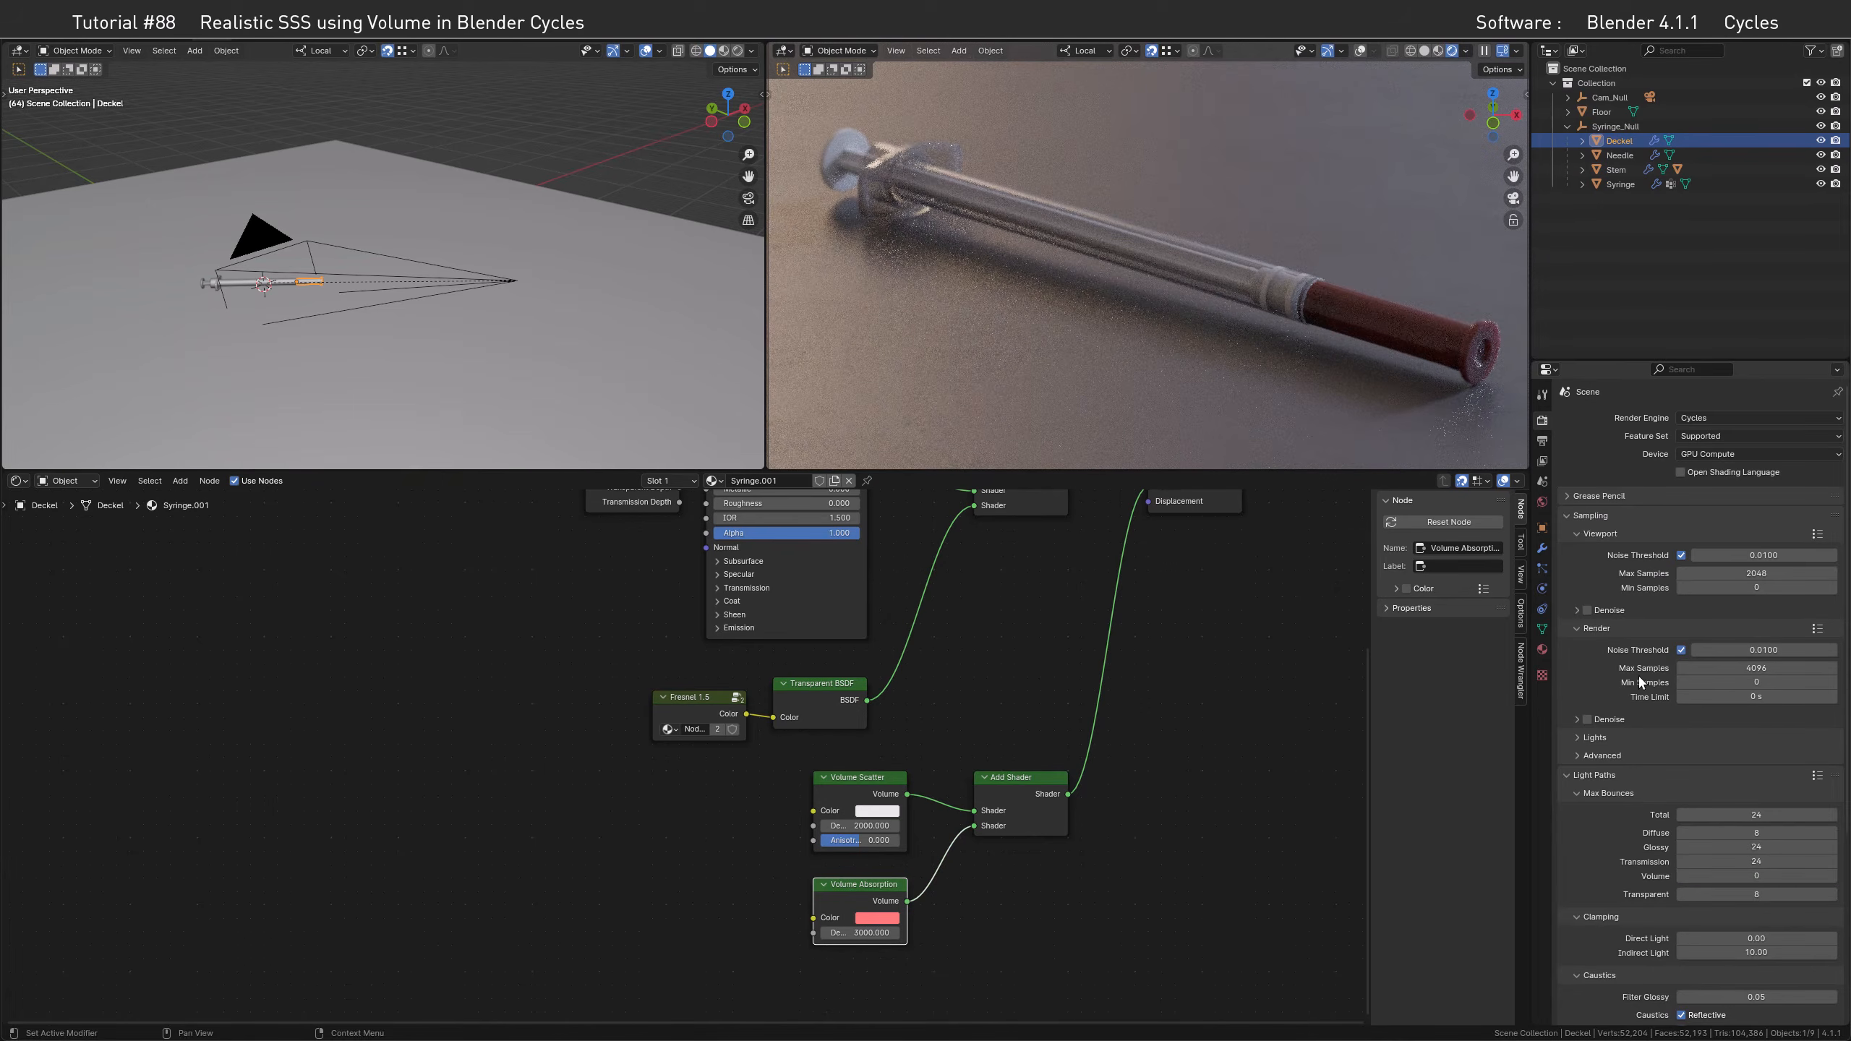
pyautogui.click(1749, 876)
pyautogui.write('8')
pyautogui.press('Return')
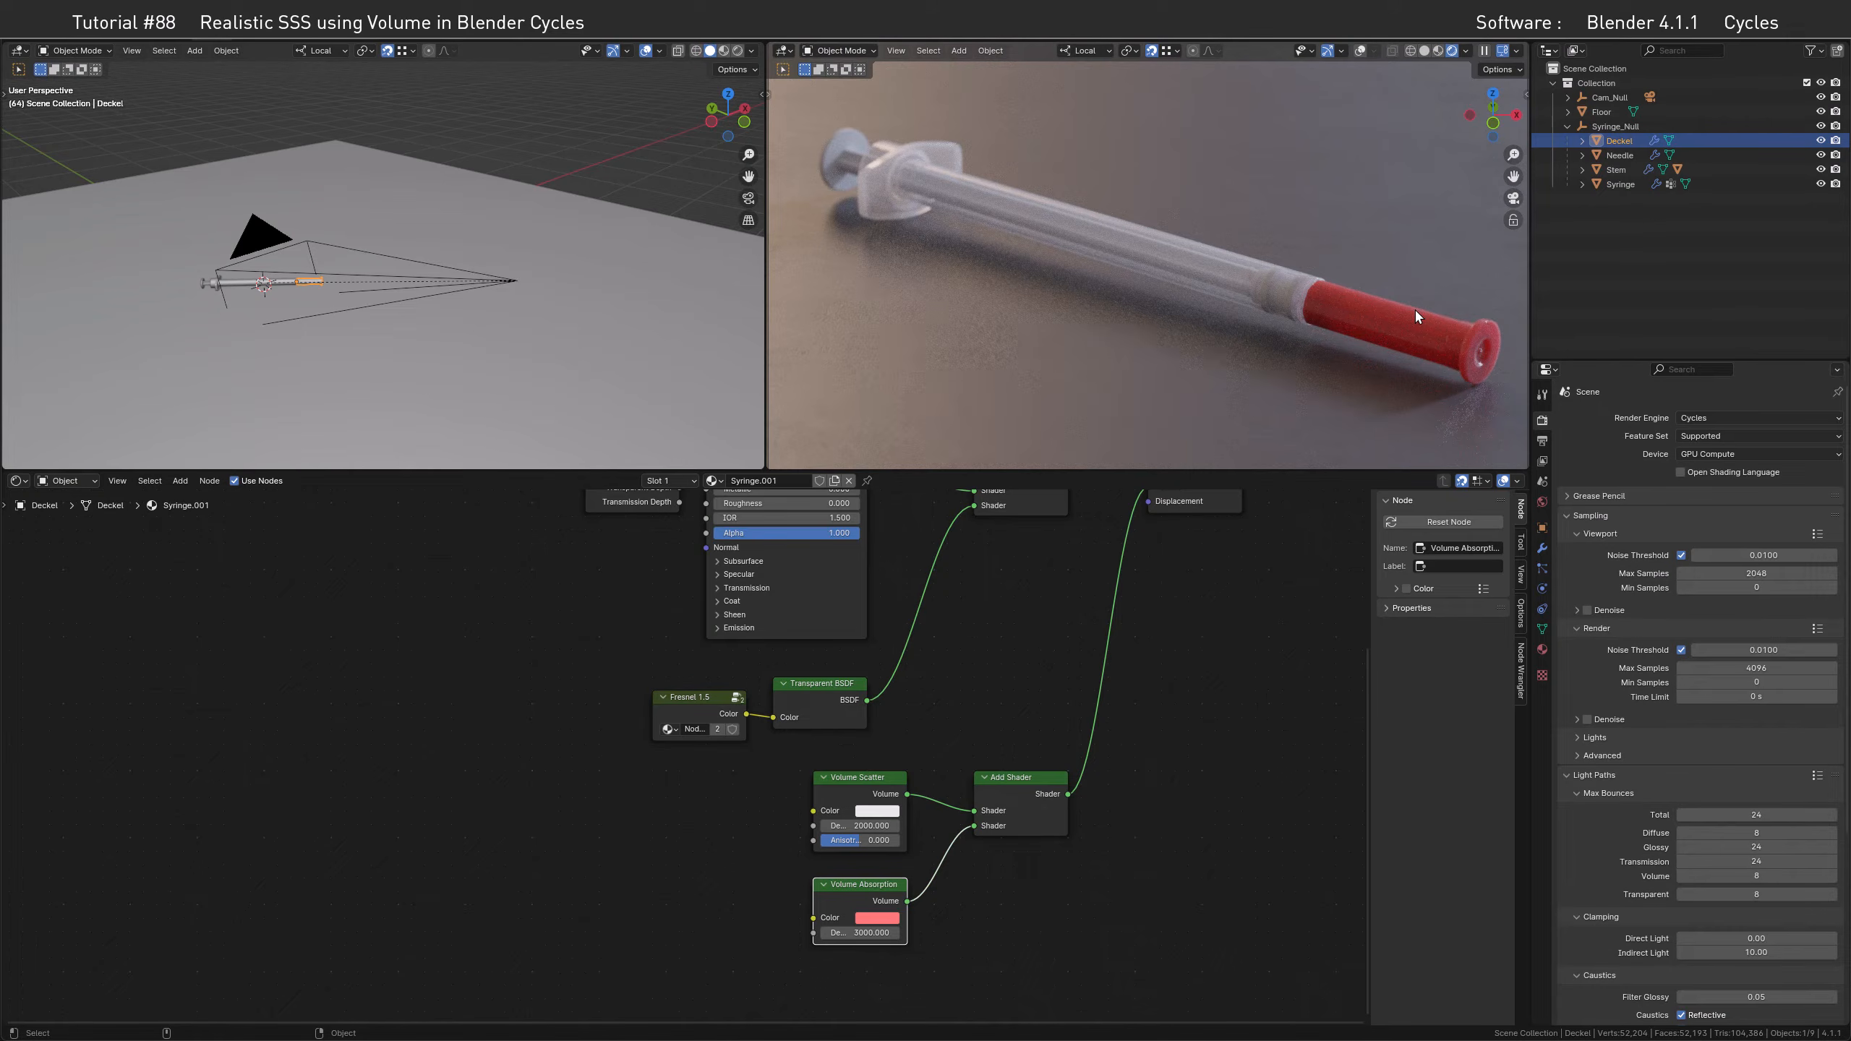
pyautogui.click(1731, 875)
pyautogui.write('16')
pyautogui.press('Return')
# Set the roughness of the cap material's Principled BSDF to 0.3
pyautogui.moveTo(1025, 622); pyautogui.dragTo(997, 762, button='middle')
pyautogui.click(839, 677)
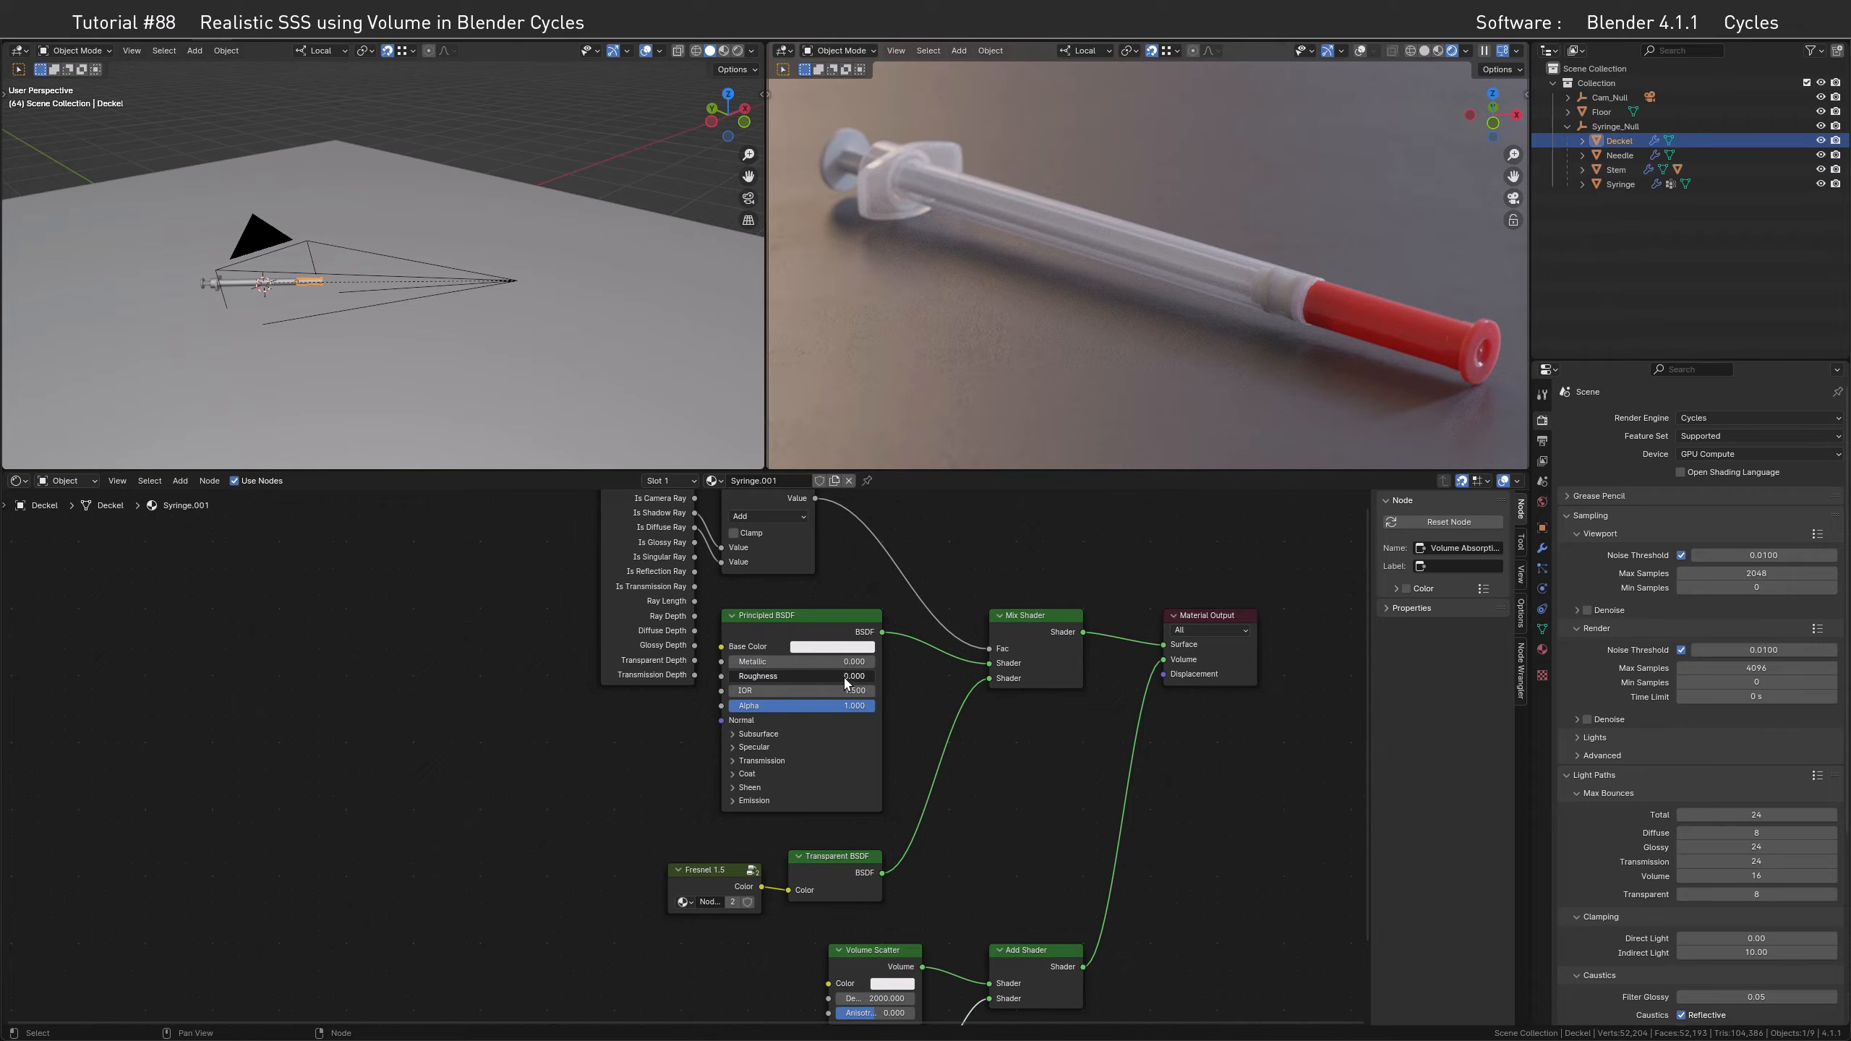
pyautogui.write('0.3')
pyautogui.press('Return')
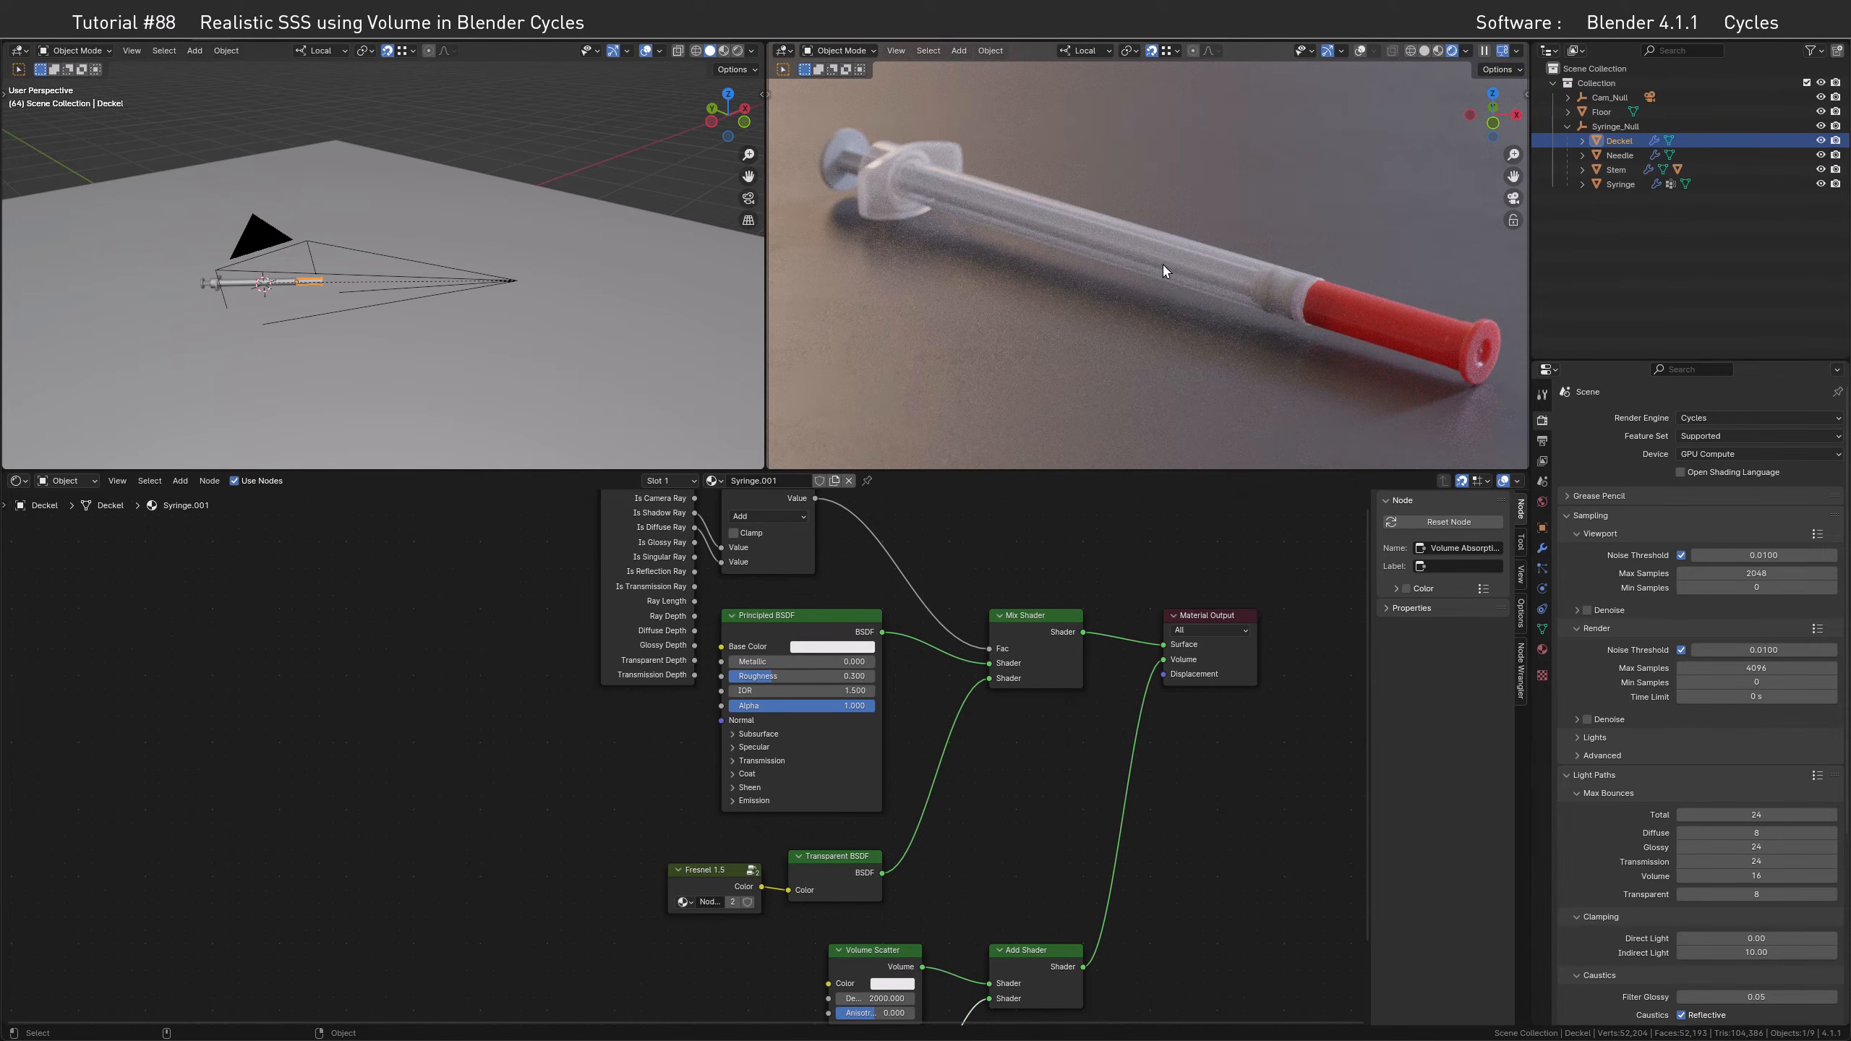
# Select the syringe's plunger stem and assign the red Syringe.001 material to it
pyautogui.click(845, 153)
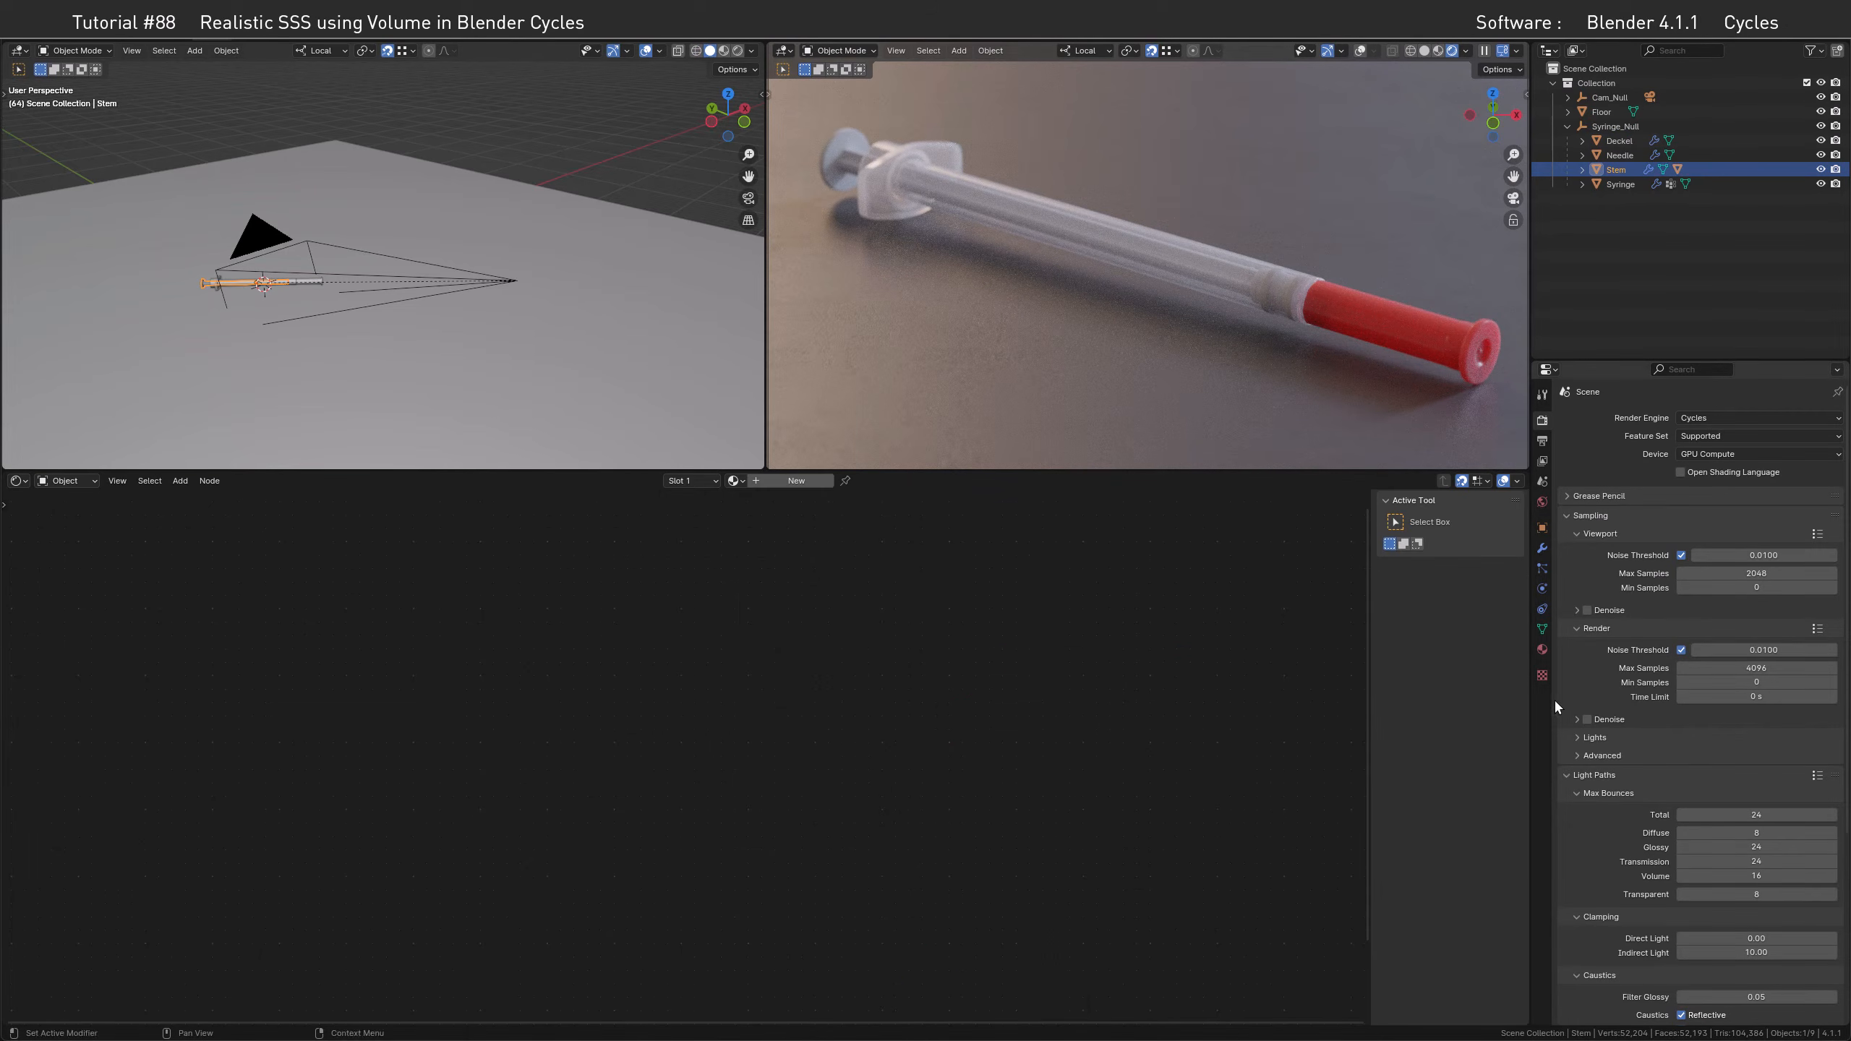
pyautogui.click(1543, 649)
pyautogui.click(1568, 480)
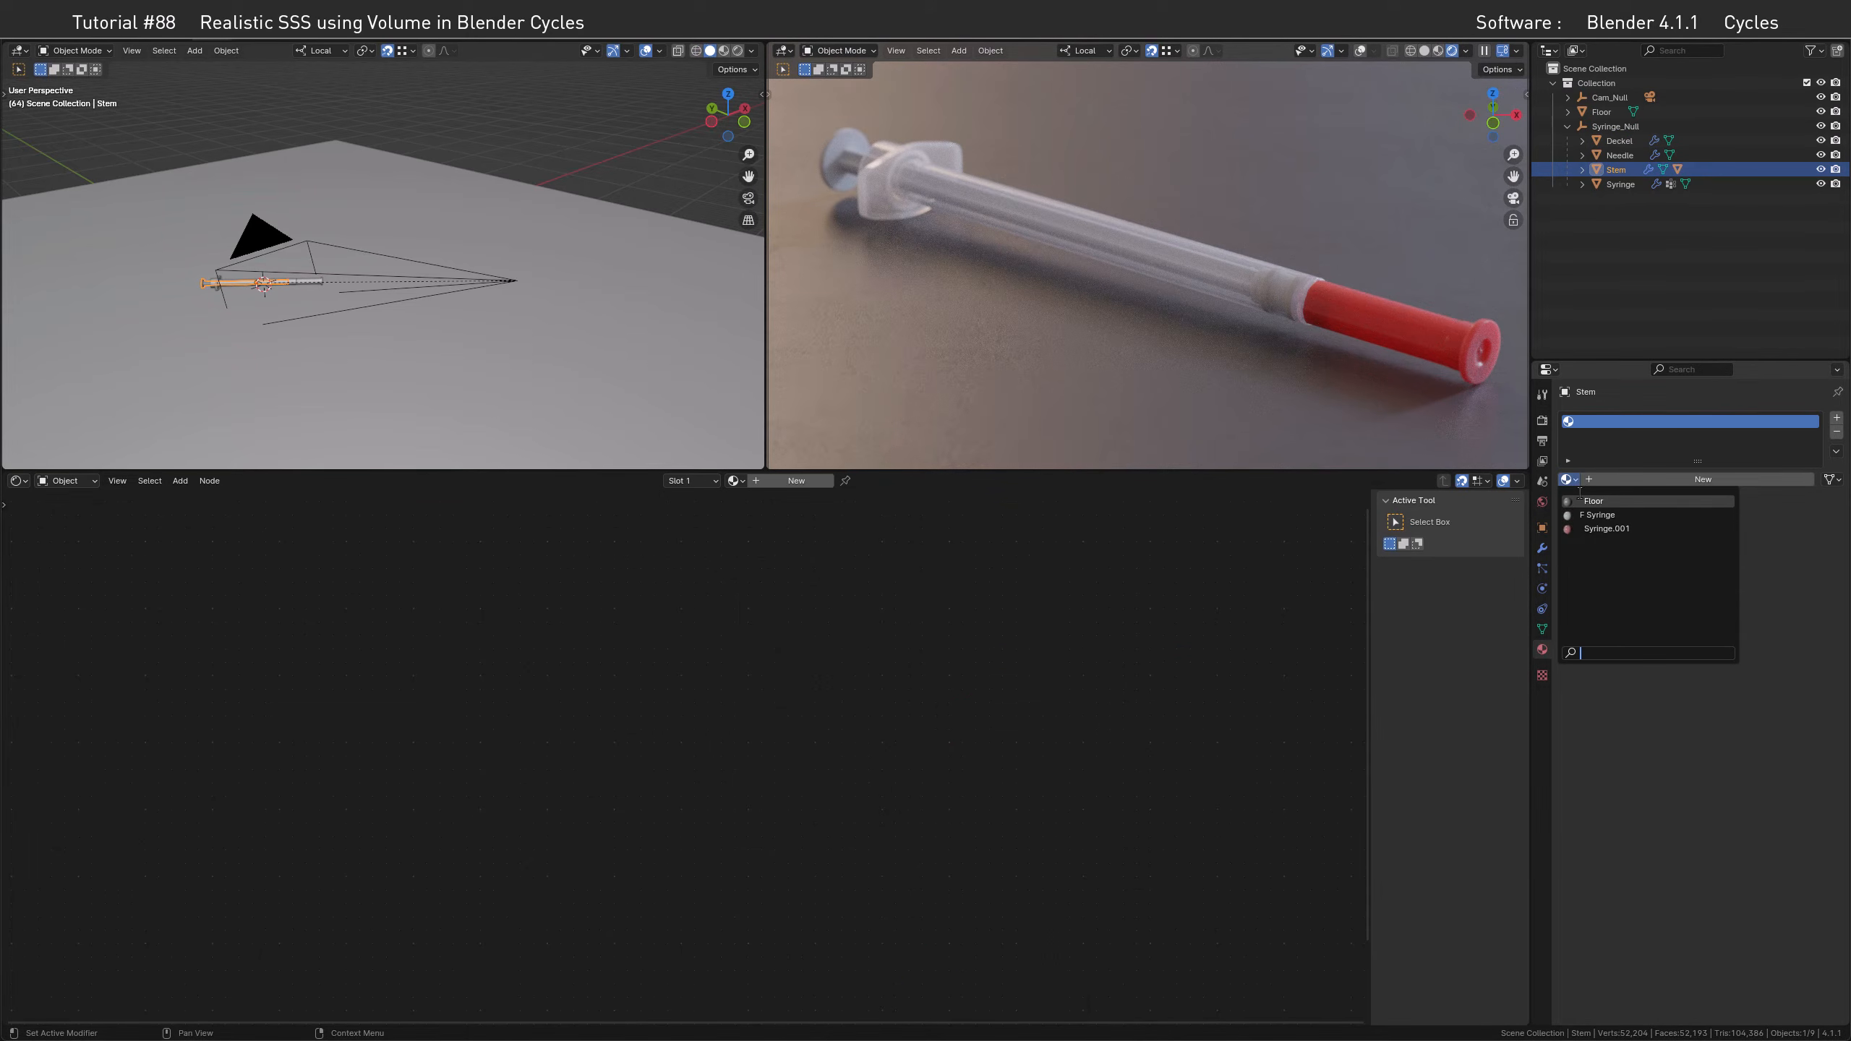
pyautogui.click(1590, 530)
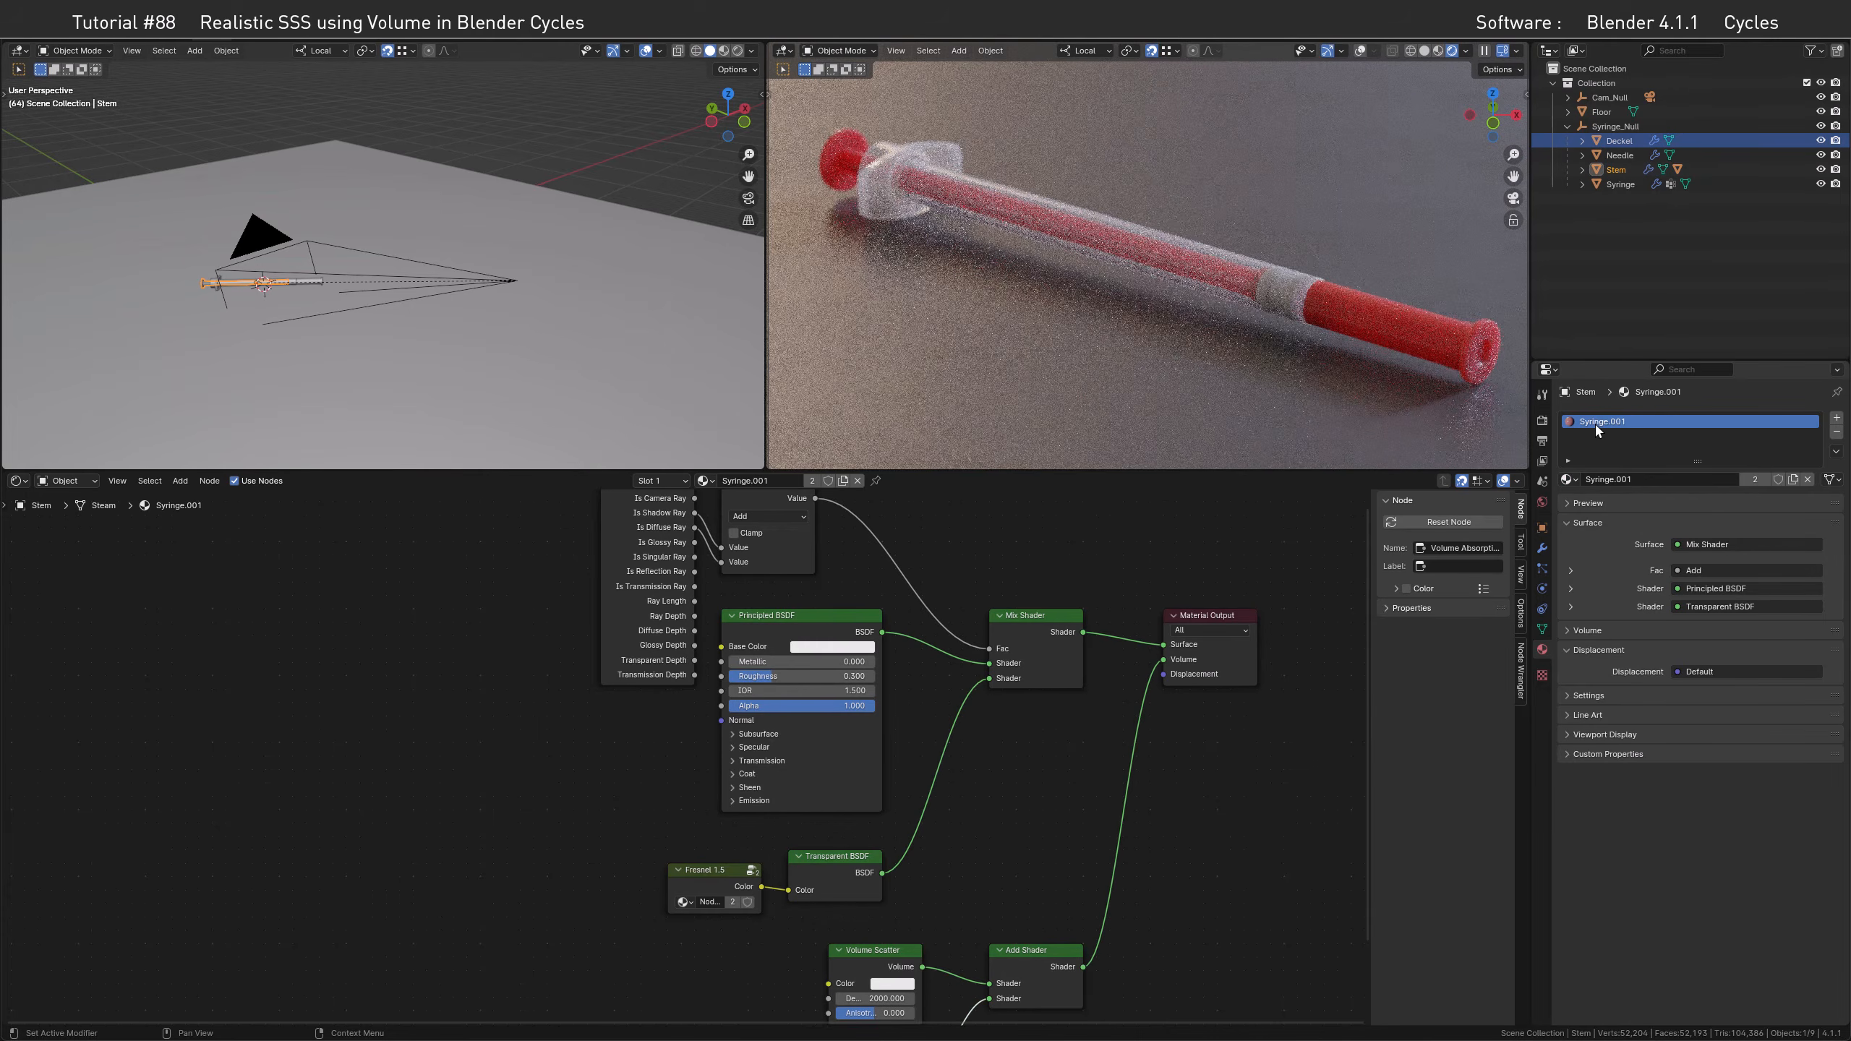
# Rename the Syringe.001 material to Cap
pyautogui.doubleClick(1595, 423)
pyautogui.write('Cap')
pyautogui.press('Return')
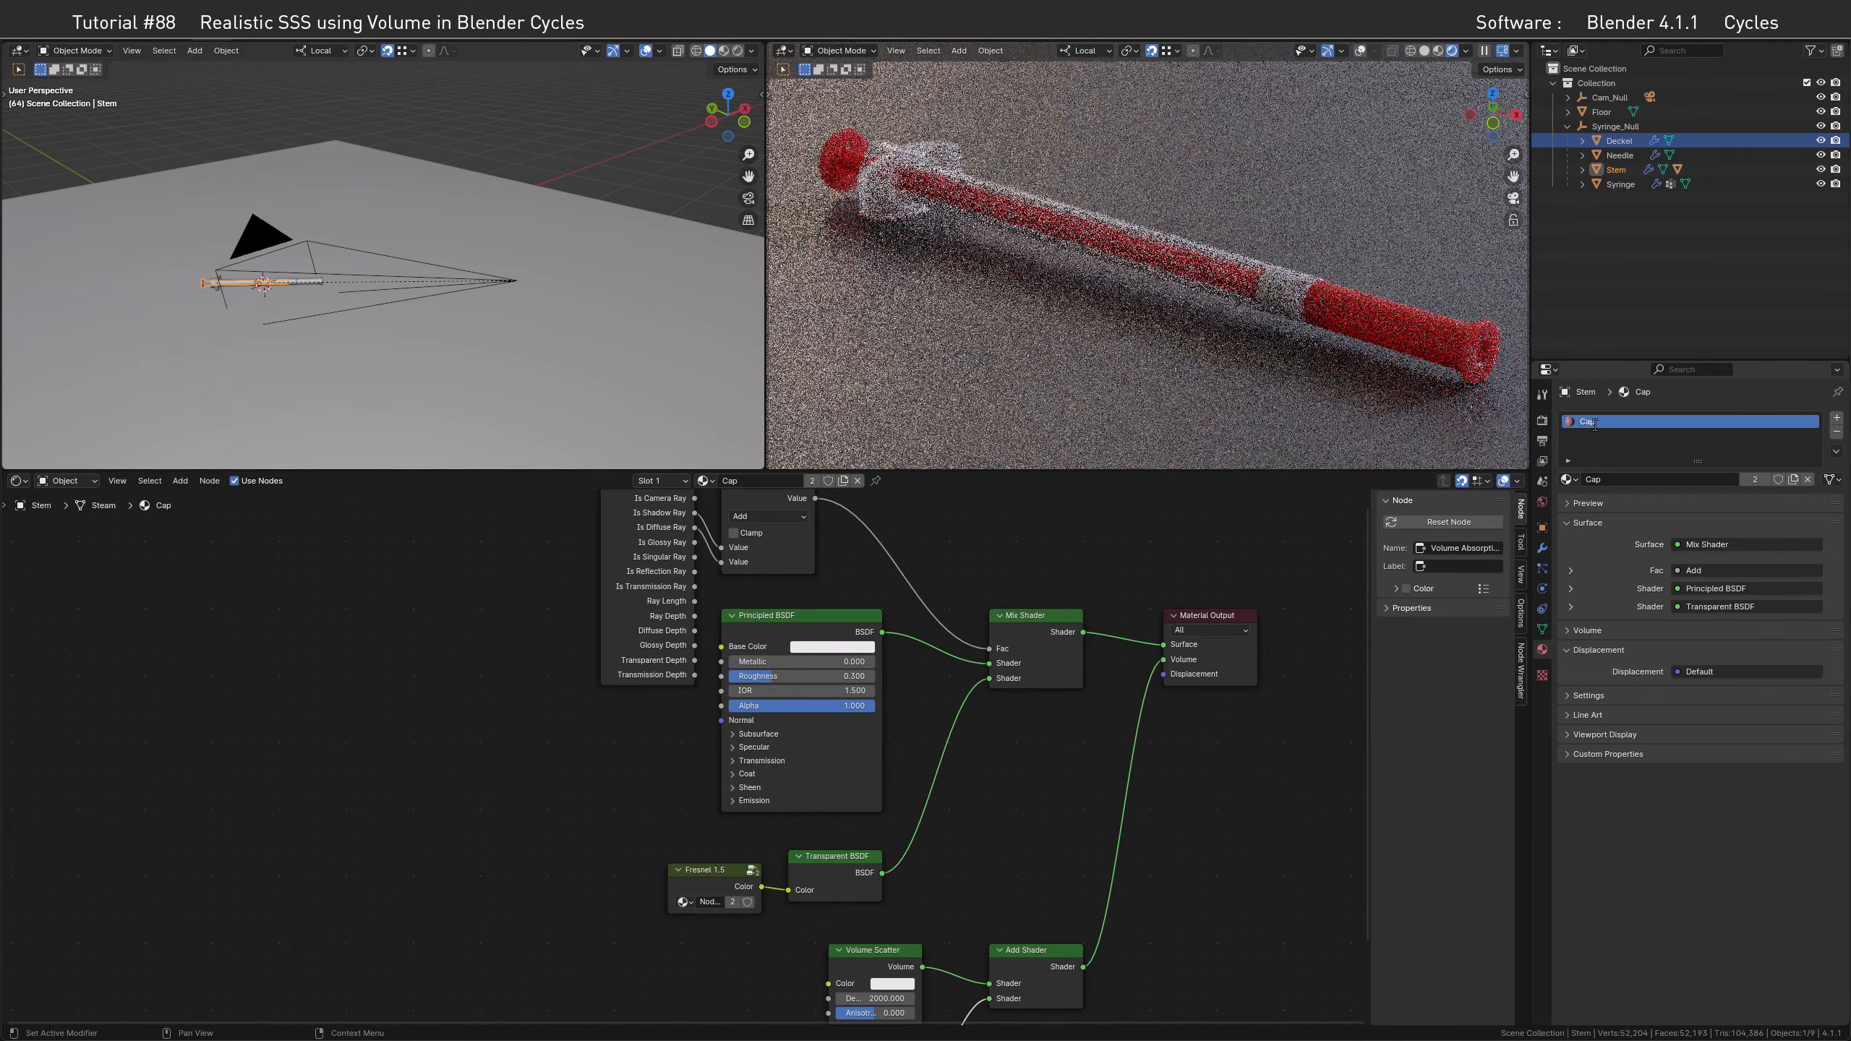
# Make the stem's Cap material an independent copy and name it Stem
pyautogui.click(1794, 480)
pyautogui.doubleClick(1587, 423)
pyautogui.write('Stem')
pyautogui.press('Return')
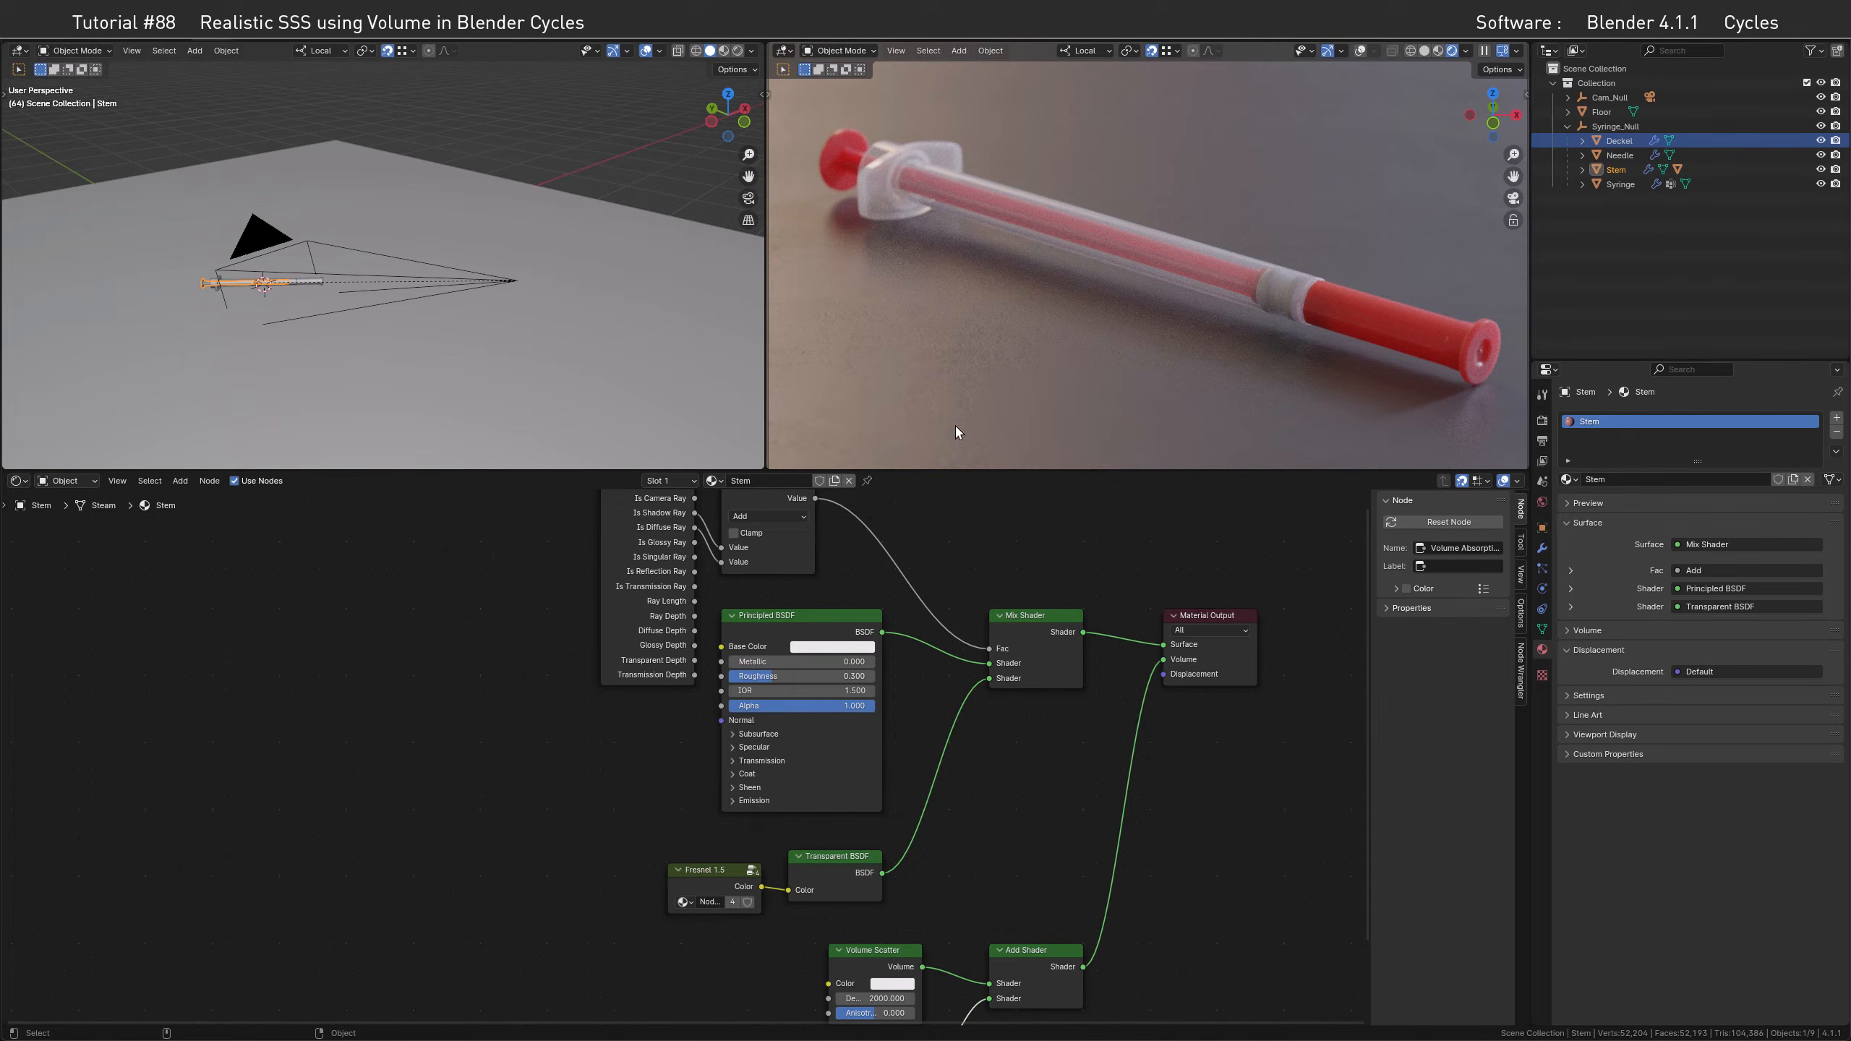
# Set the hue of the Stem material's Volume Absorption color to 0.1
pyautogui.moveTo(1012, 893); pyautogui.dragTo(1012, 674, button='middle')
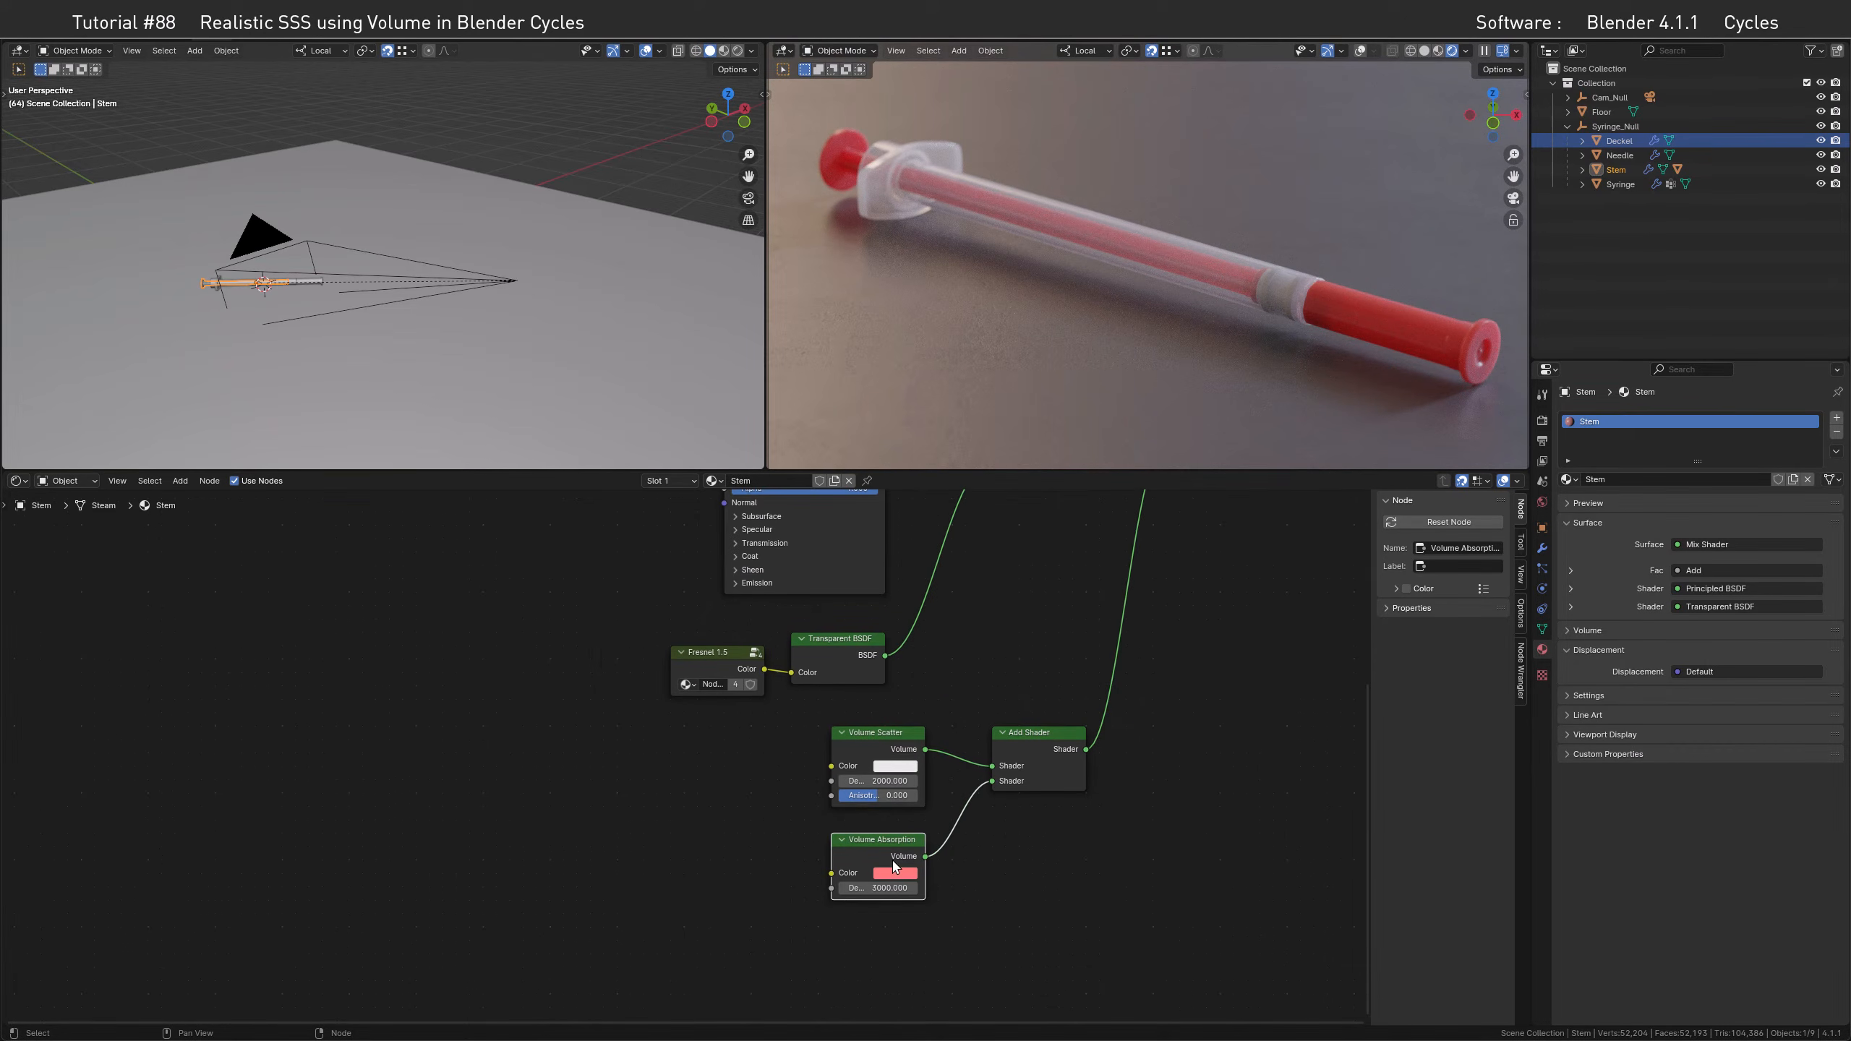
pyautogui.click(894, 876)
pyautogui.click(947, 813)
pyautogui.write('0.1')
pyautogui.press('Return')
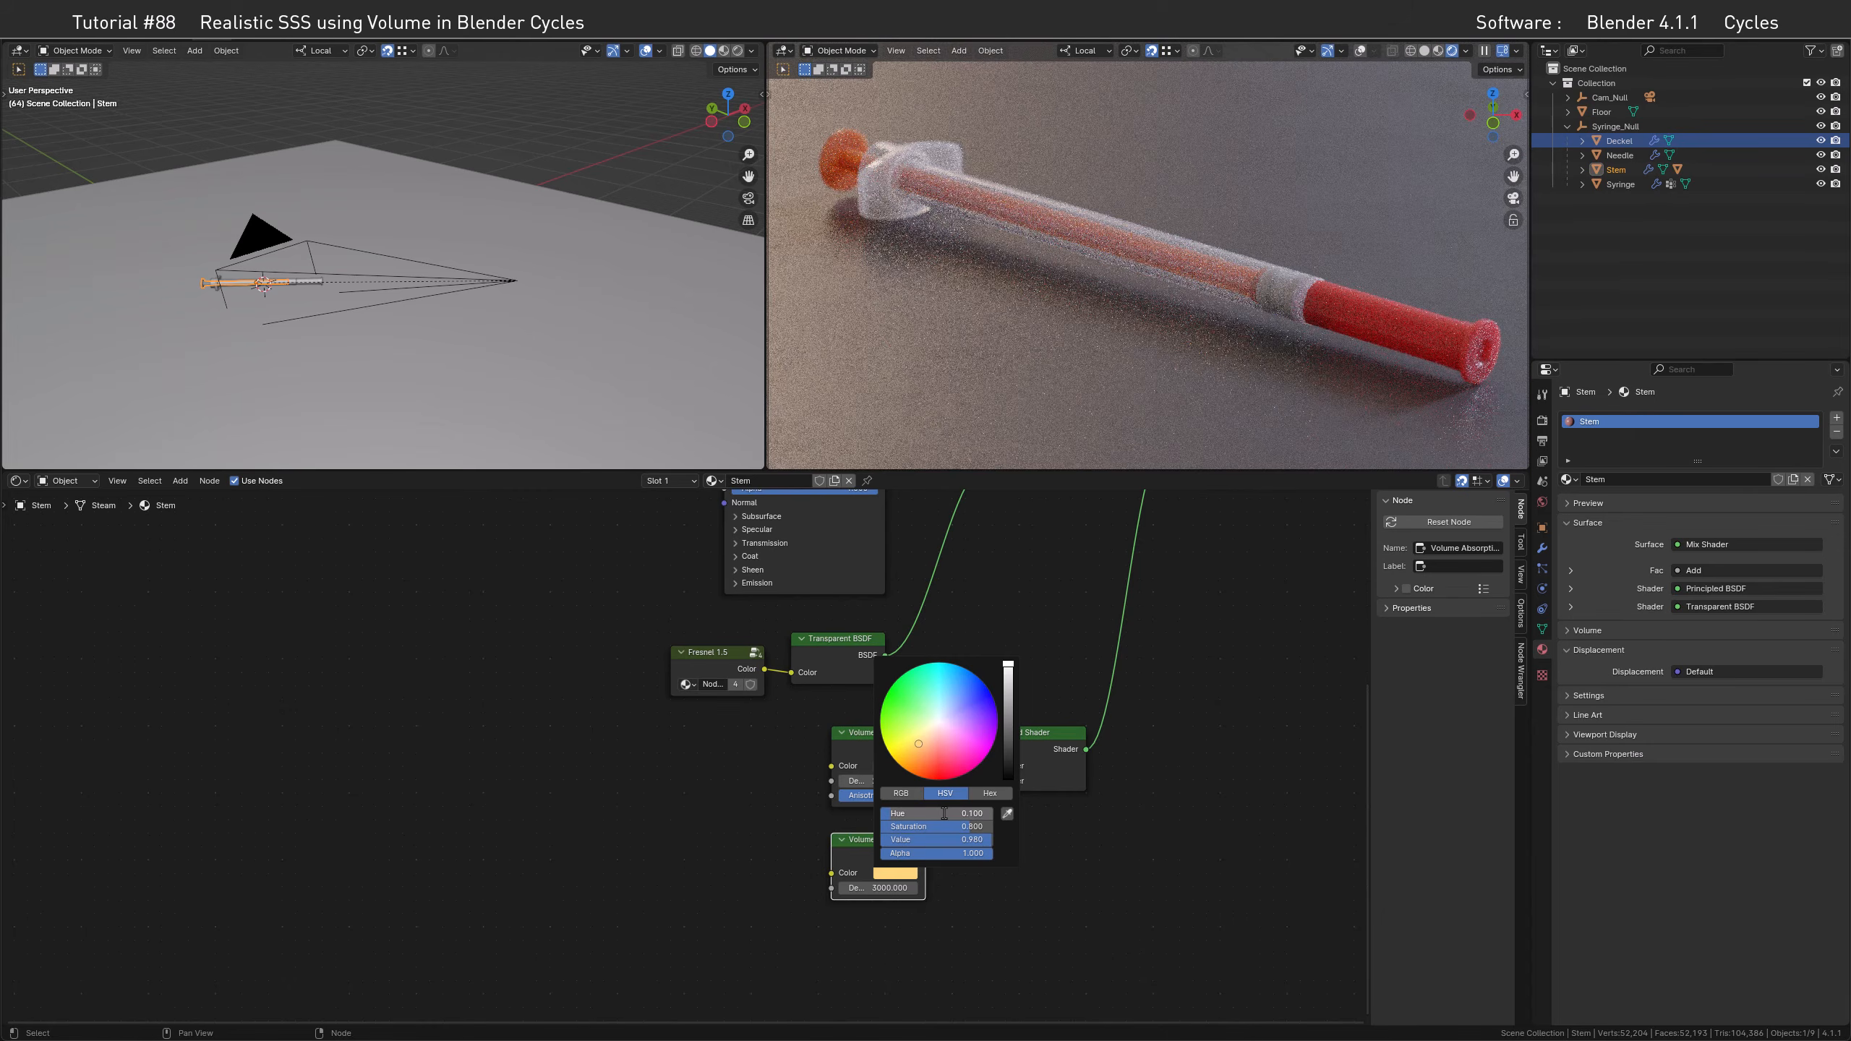
# Set the Stem material's Volume Absorption density to 150 and its Volume Scatter density to 5000
pyautogui.click(886, 888)
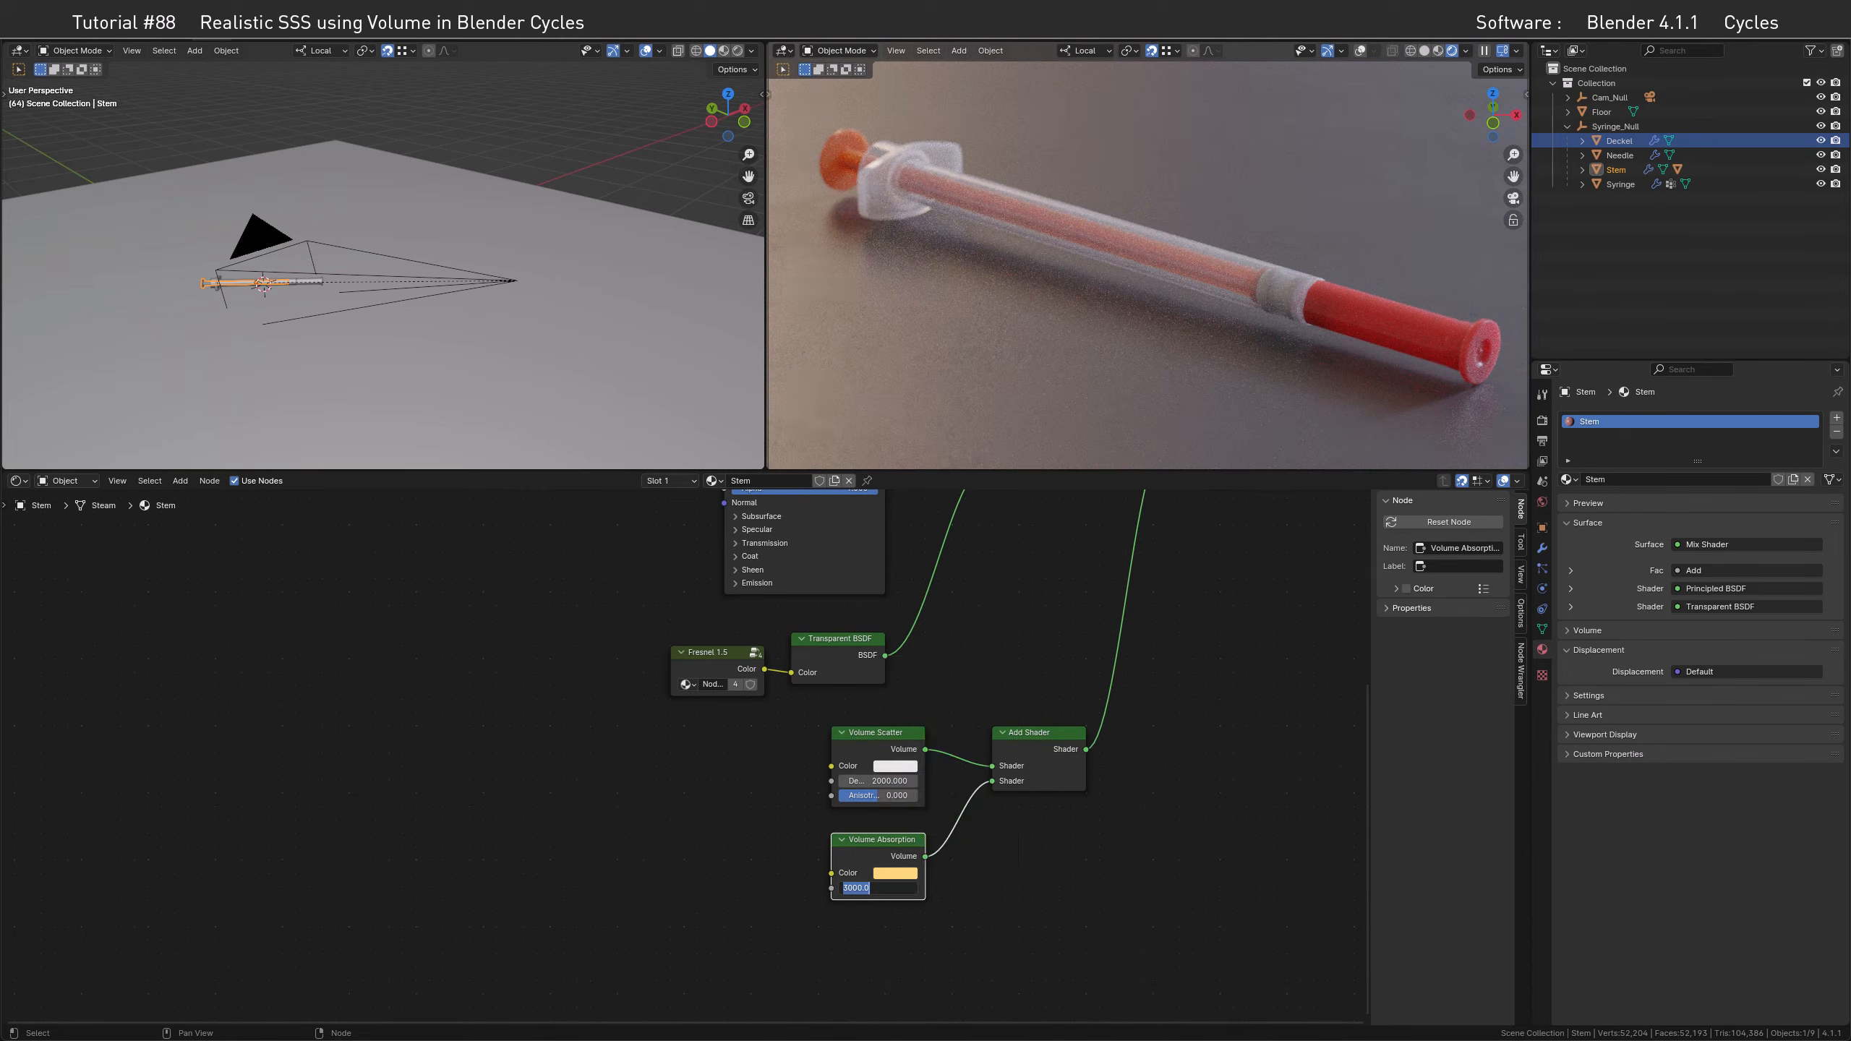
pyautogui.write('150')
pyautogui.press('Return')
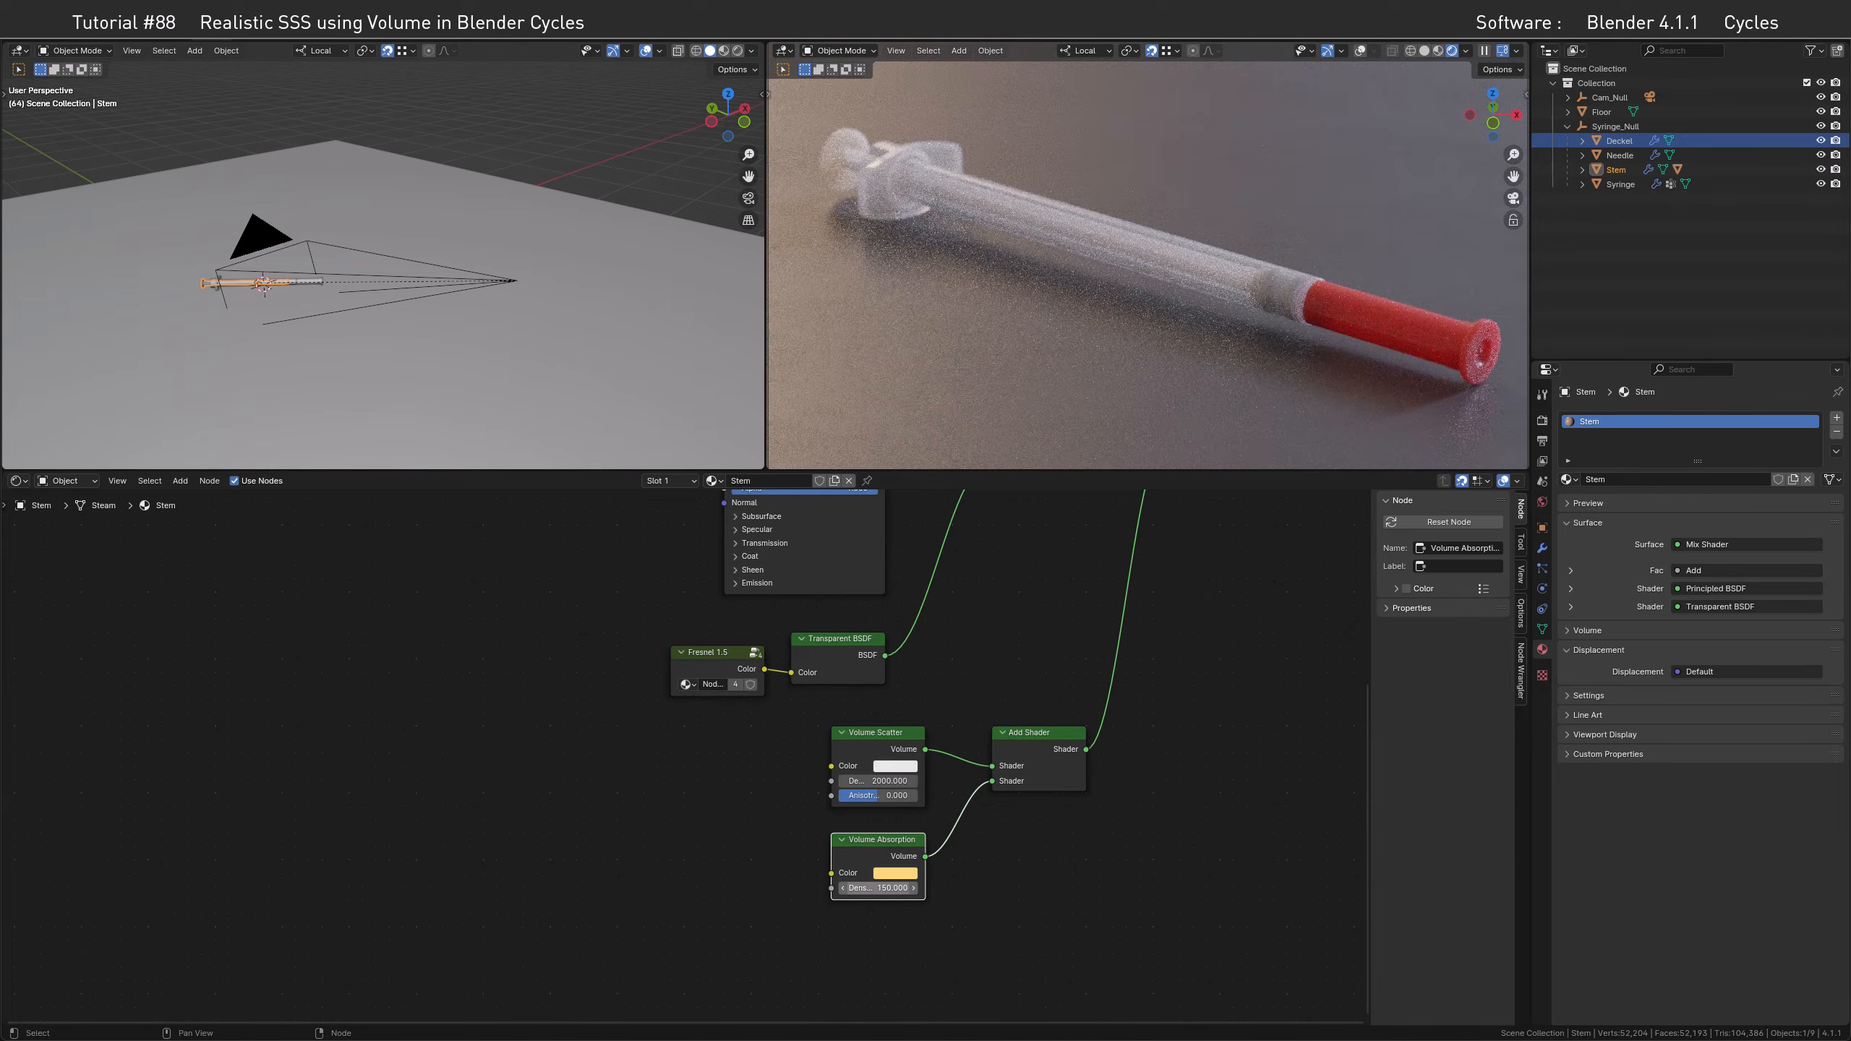
pyautogui.click(886, 780)
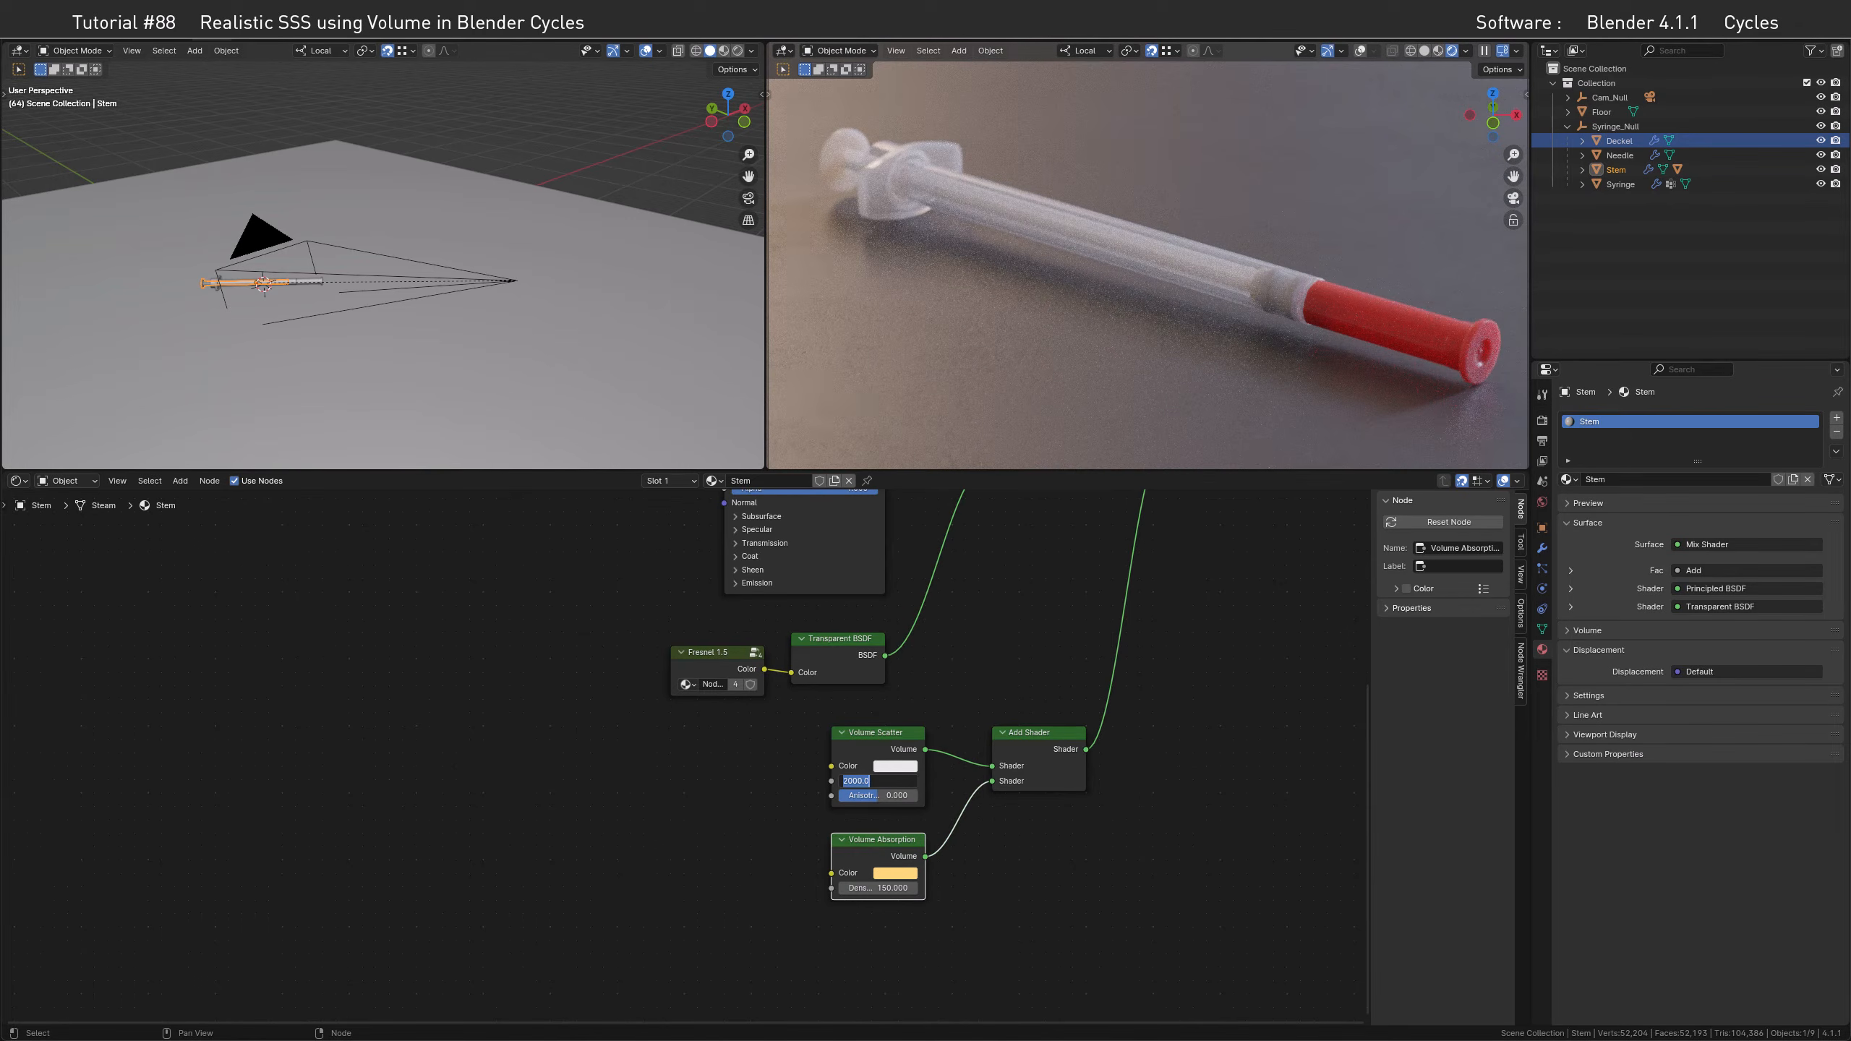
pyautogui.write('5000')
pyautogui.press('Return')
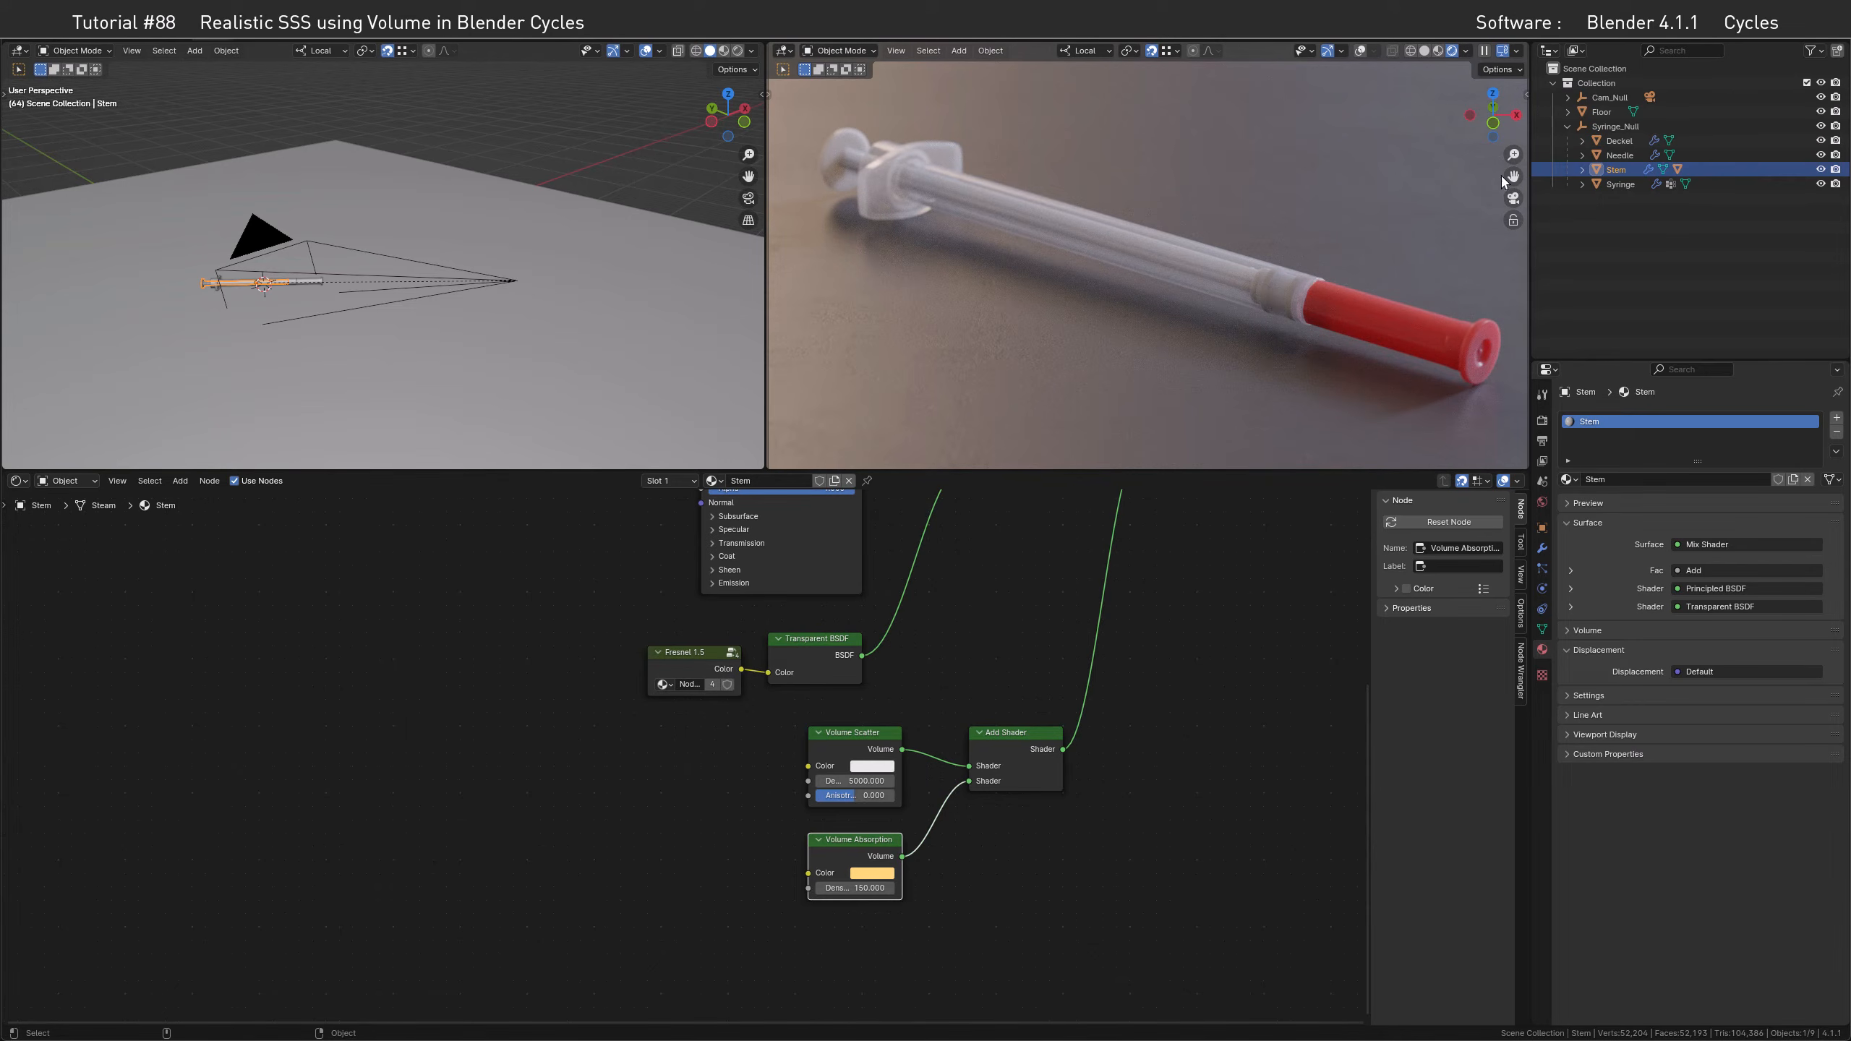
# Select the Rubber object nested under Stem and set its Principled BSDF base color value to 0.05
pyautogui.click(1580, 169)
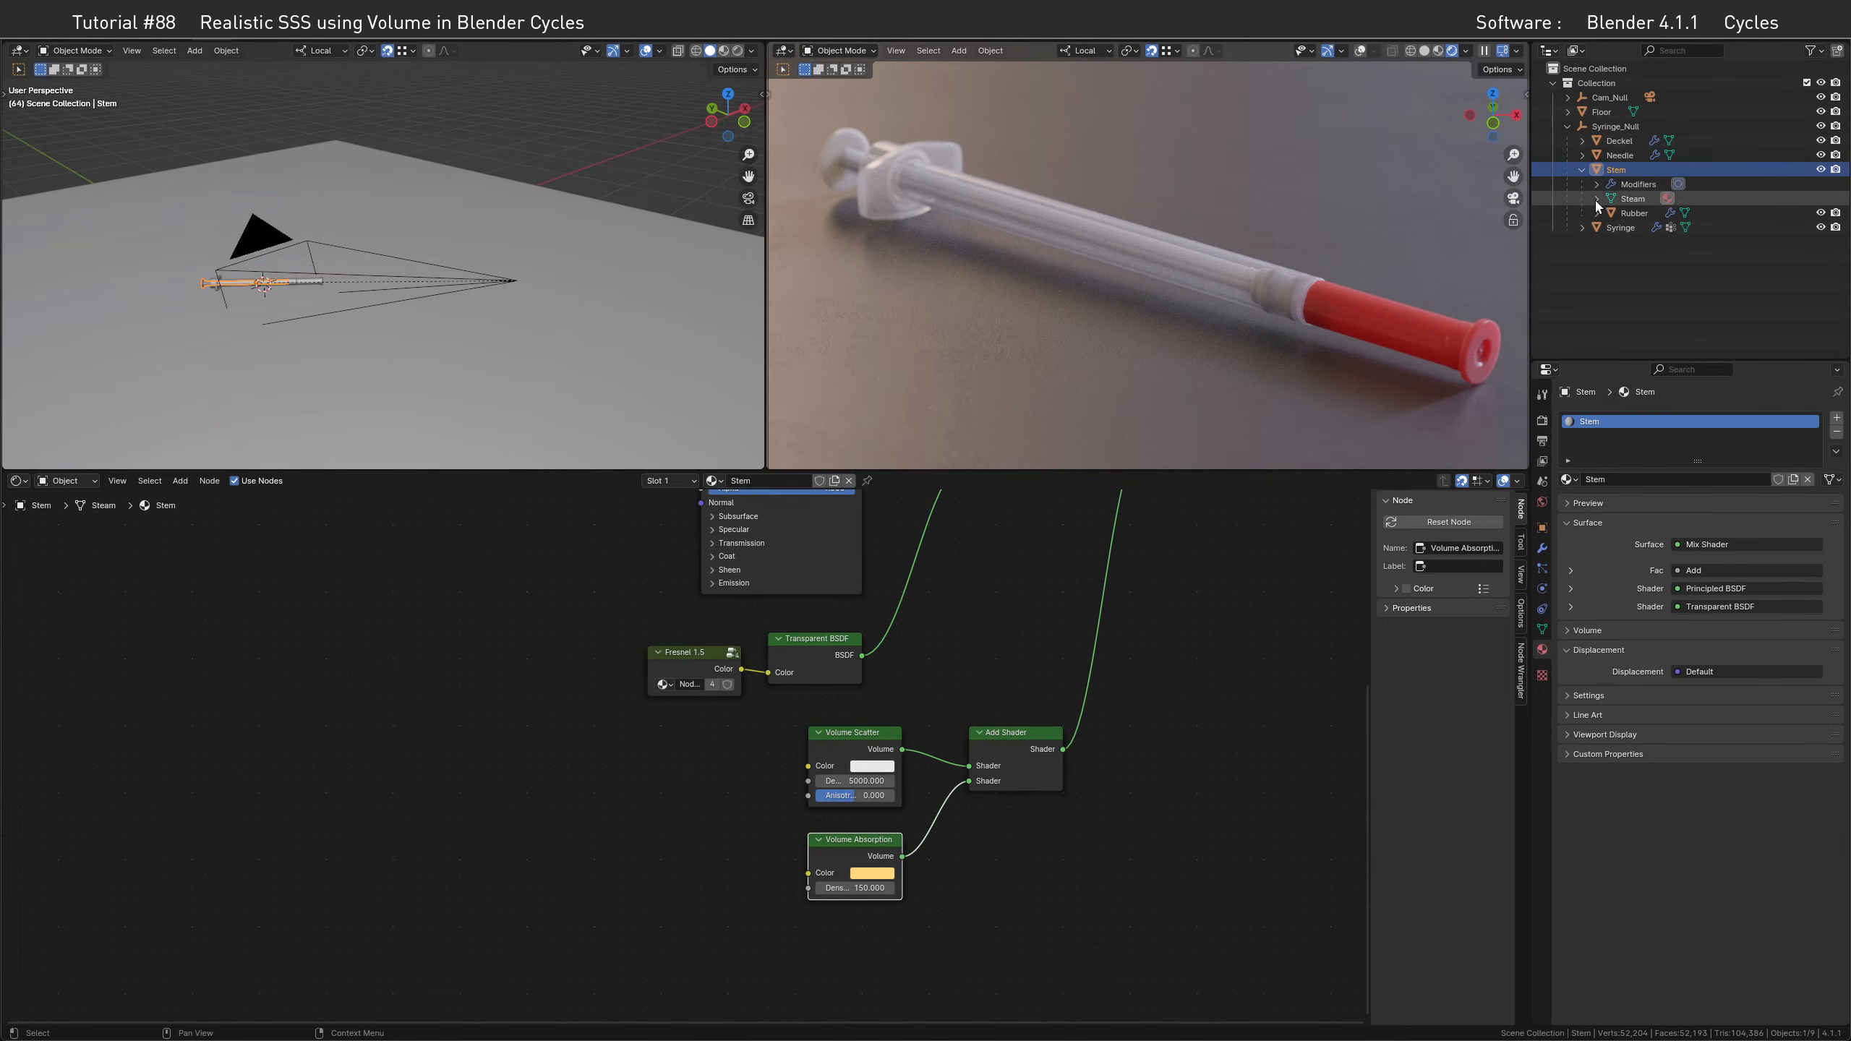
pyautogui.click(1634, 213)
pyautogui.moveTo(1133, 694); pyautogui.dragTo(1026, 939, button='middle')
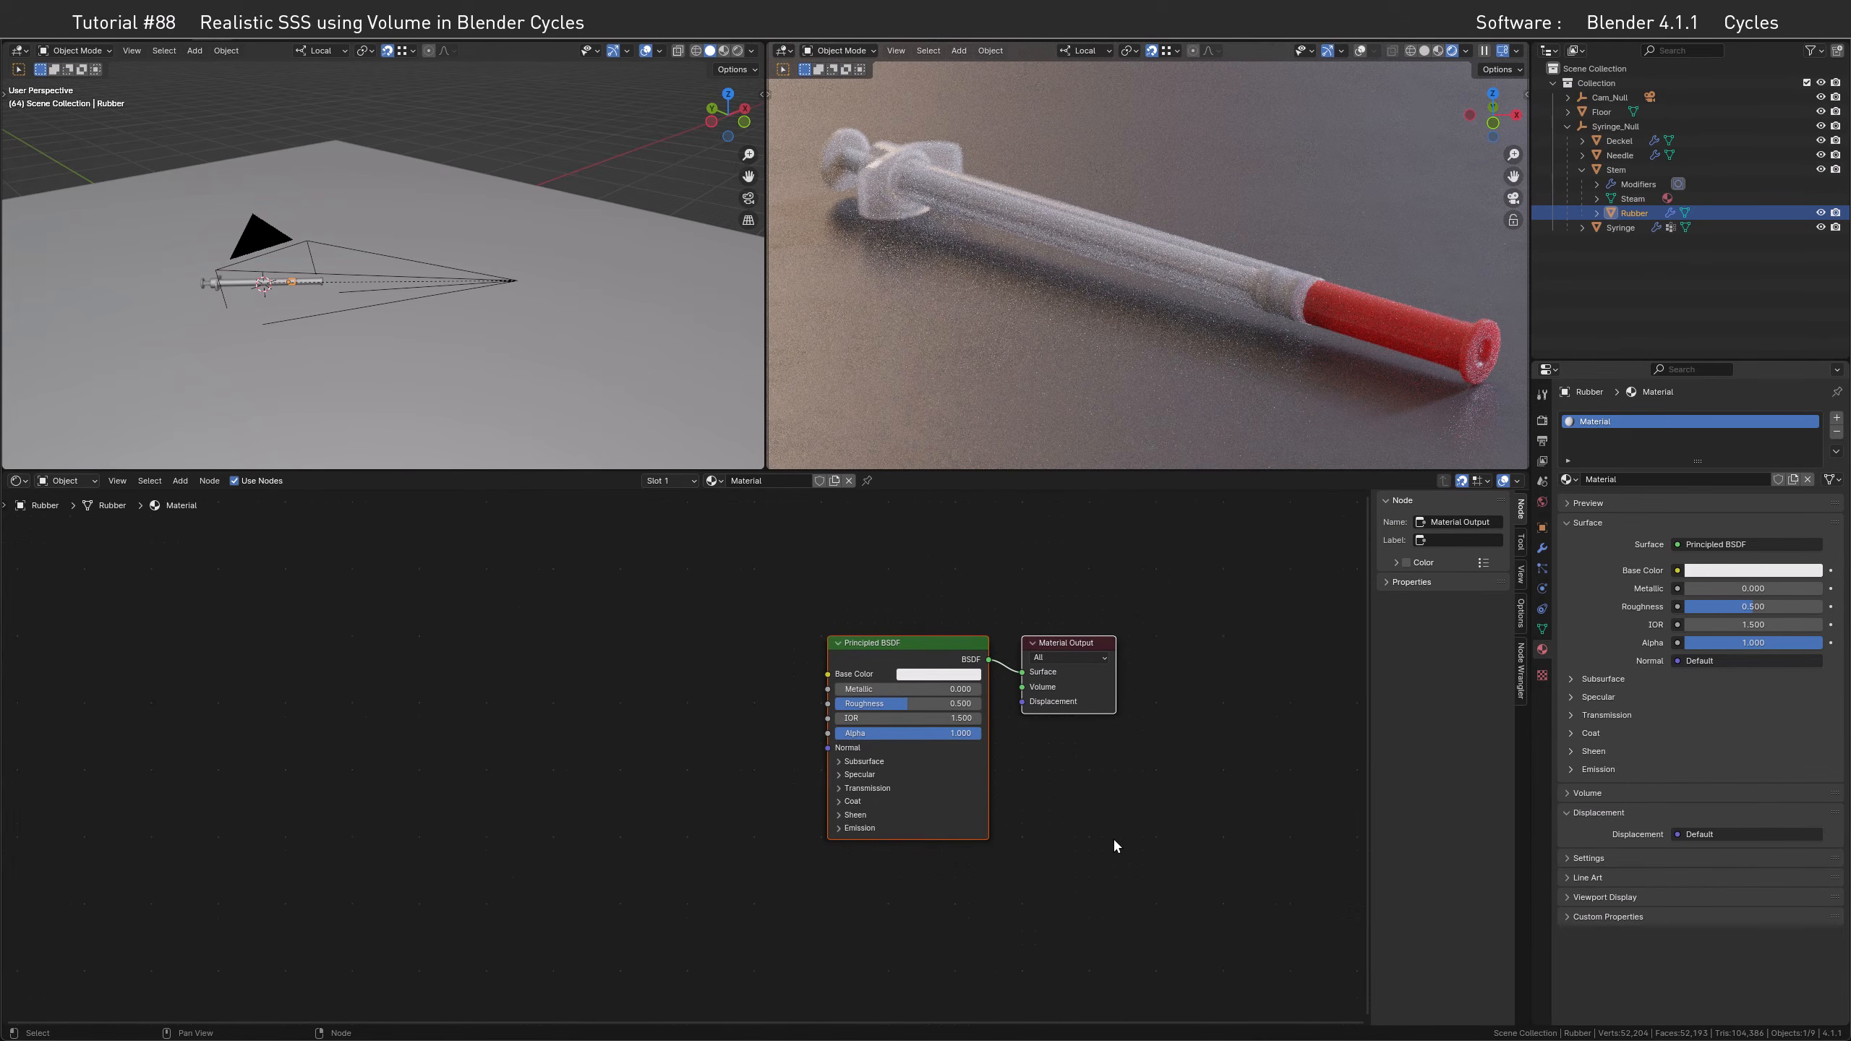
pyautogui.click(915, 675)
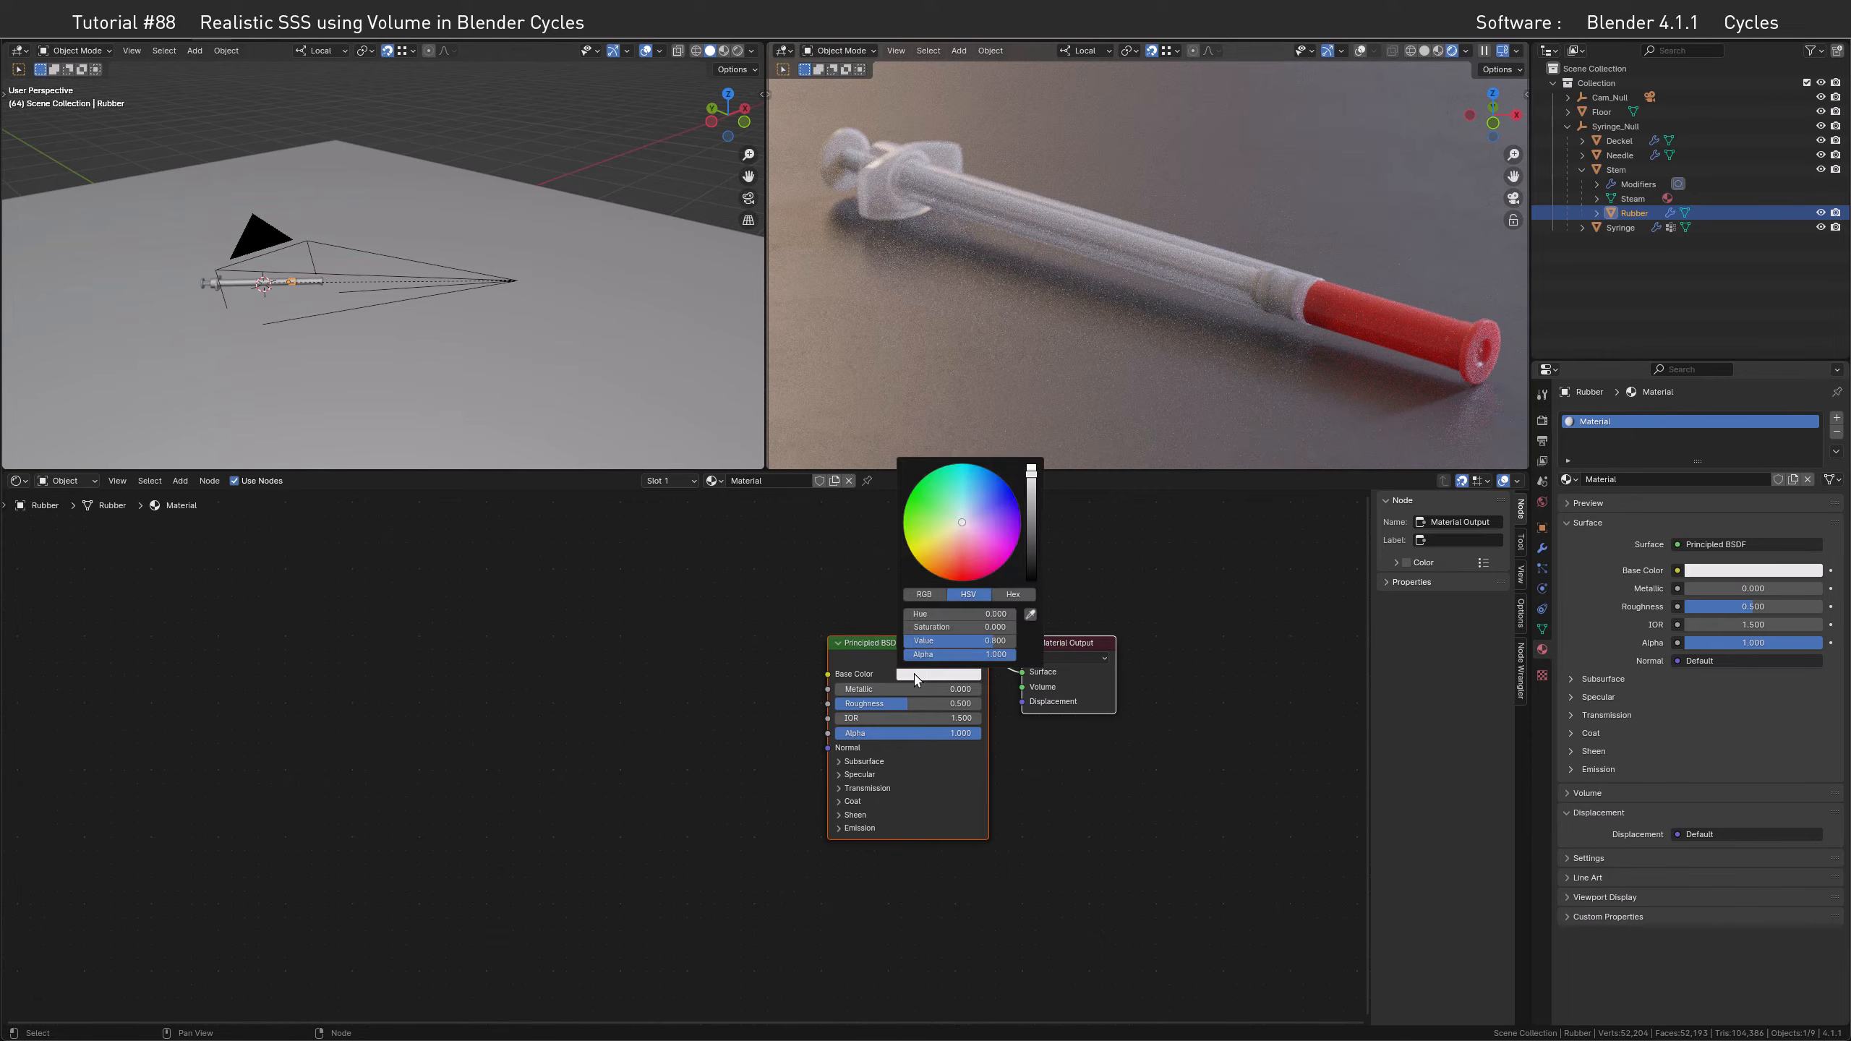
pyautogui.click(952, 641)
pyautogui.write('0.05')
pyautogui.press('Return')
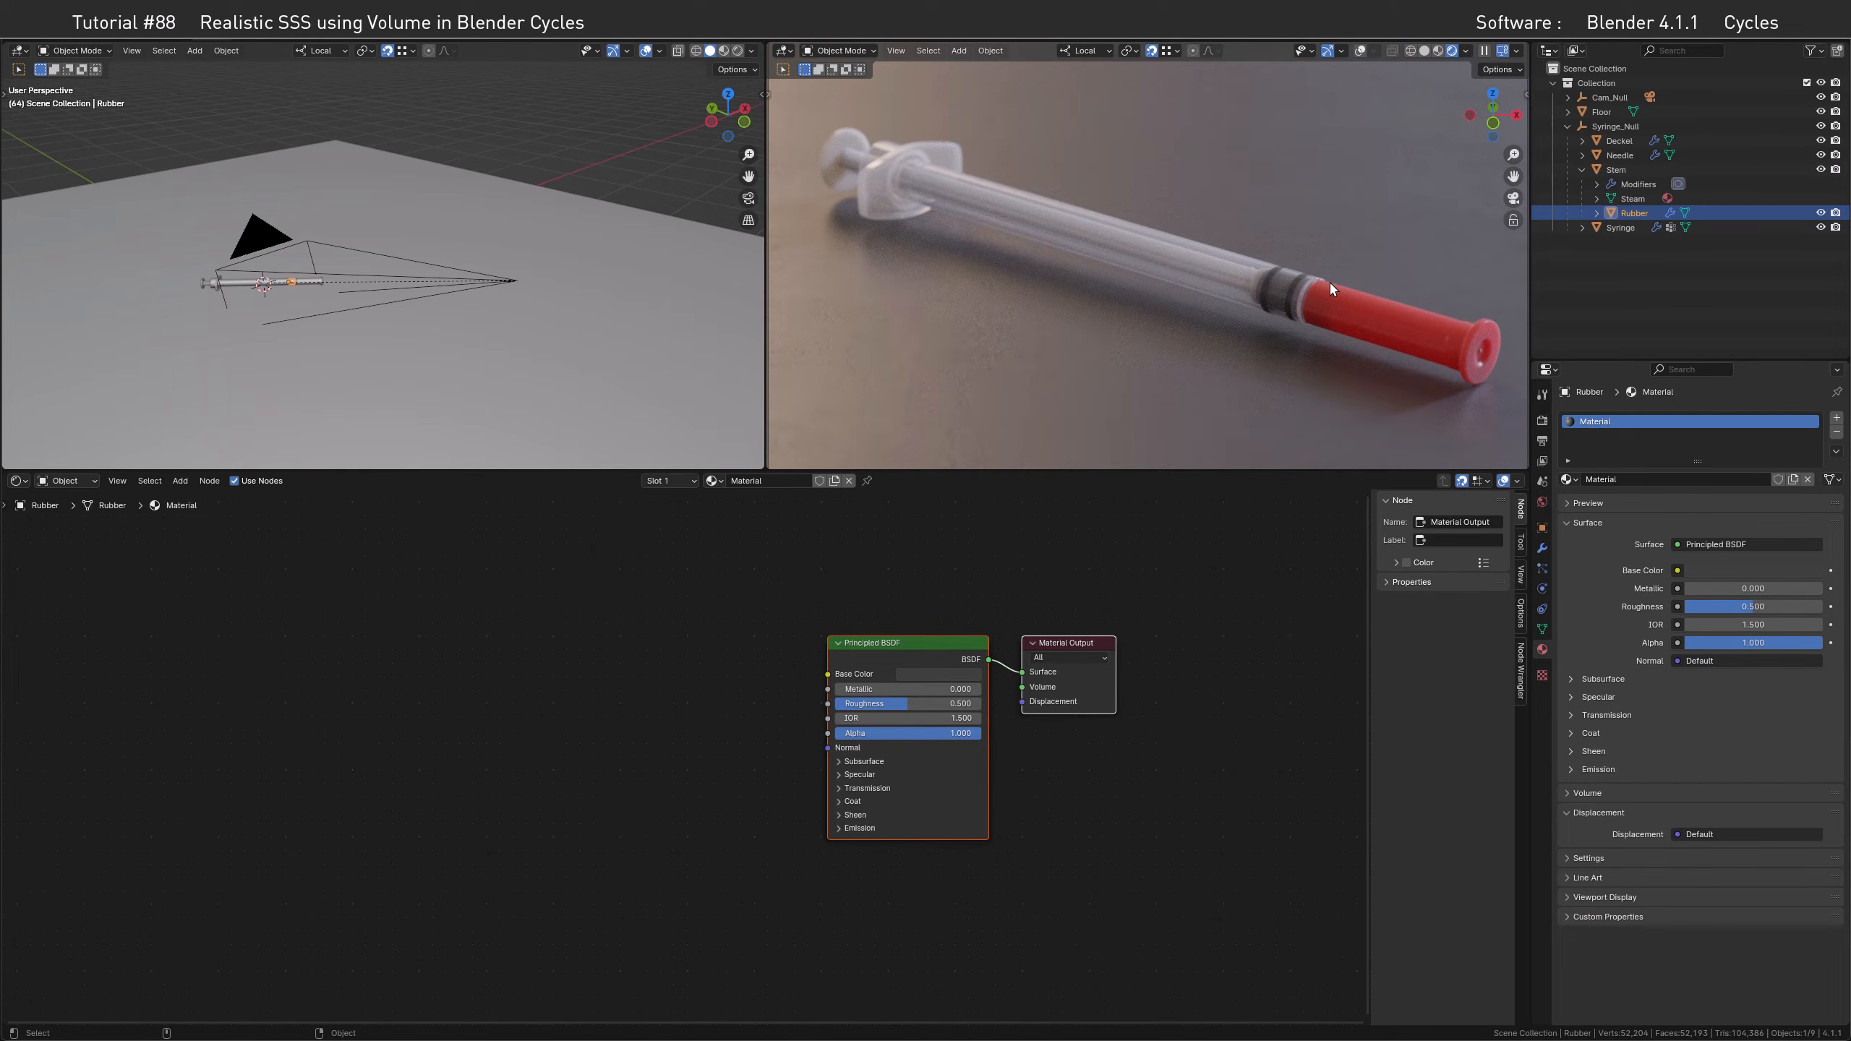
# Hide the red cap in the viewport and give the exposed needle a new material named Needle
pyautogui.click(1821, 141)
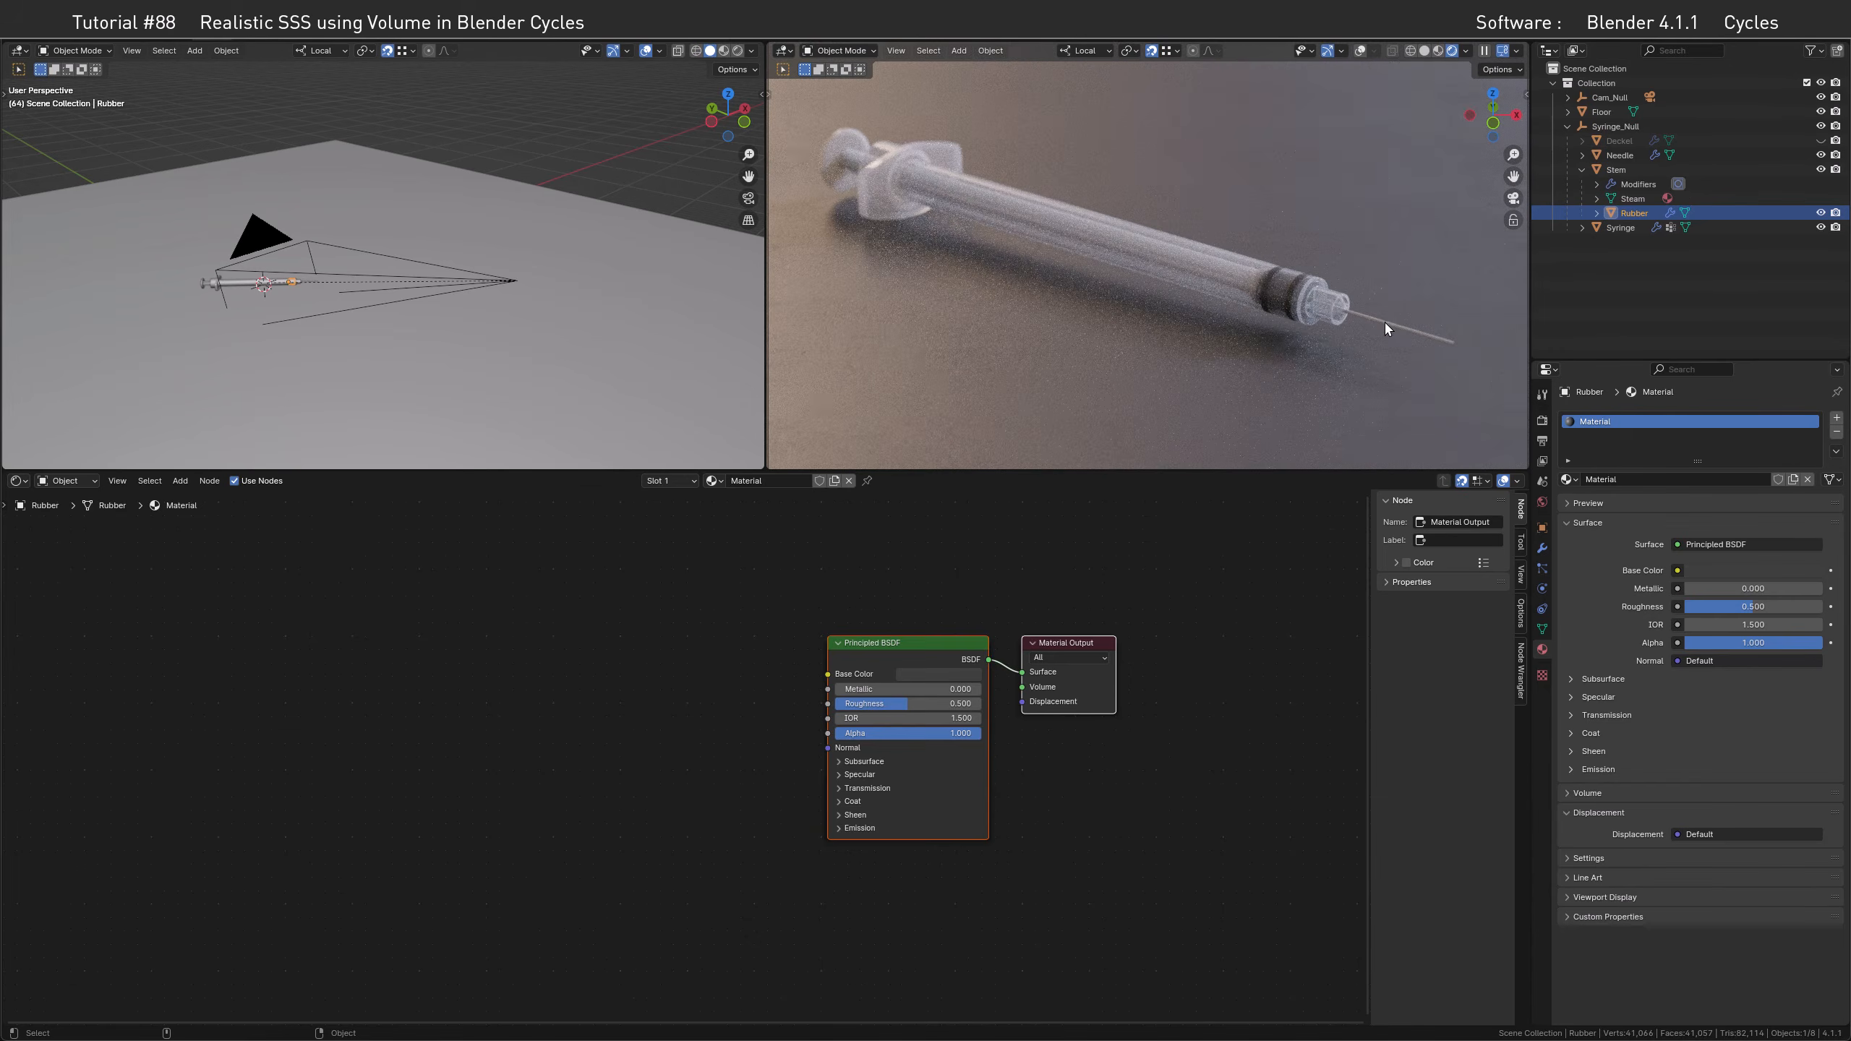
pyautogui.click(1386, 324)
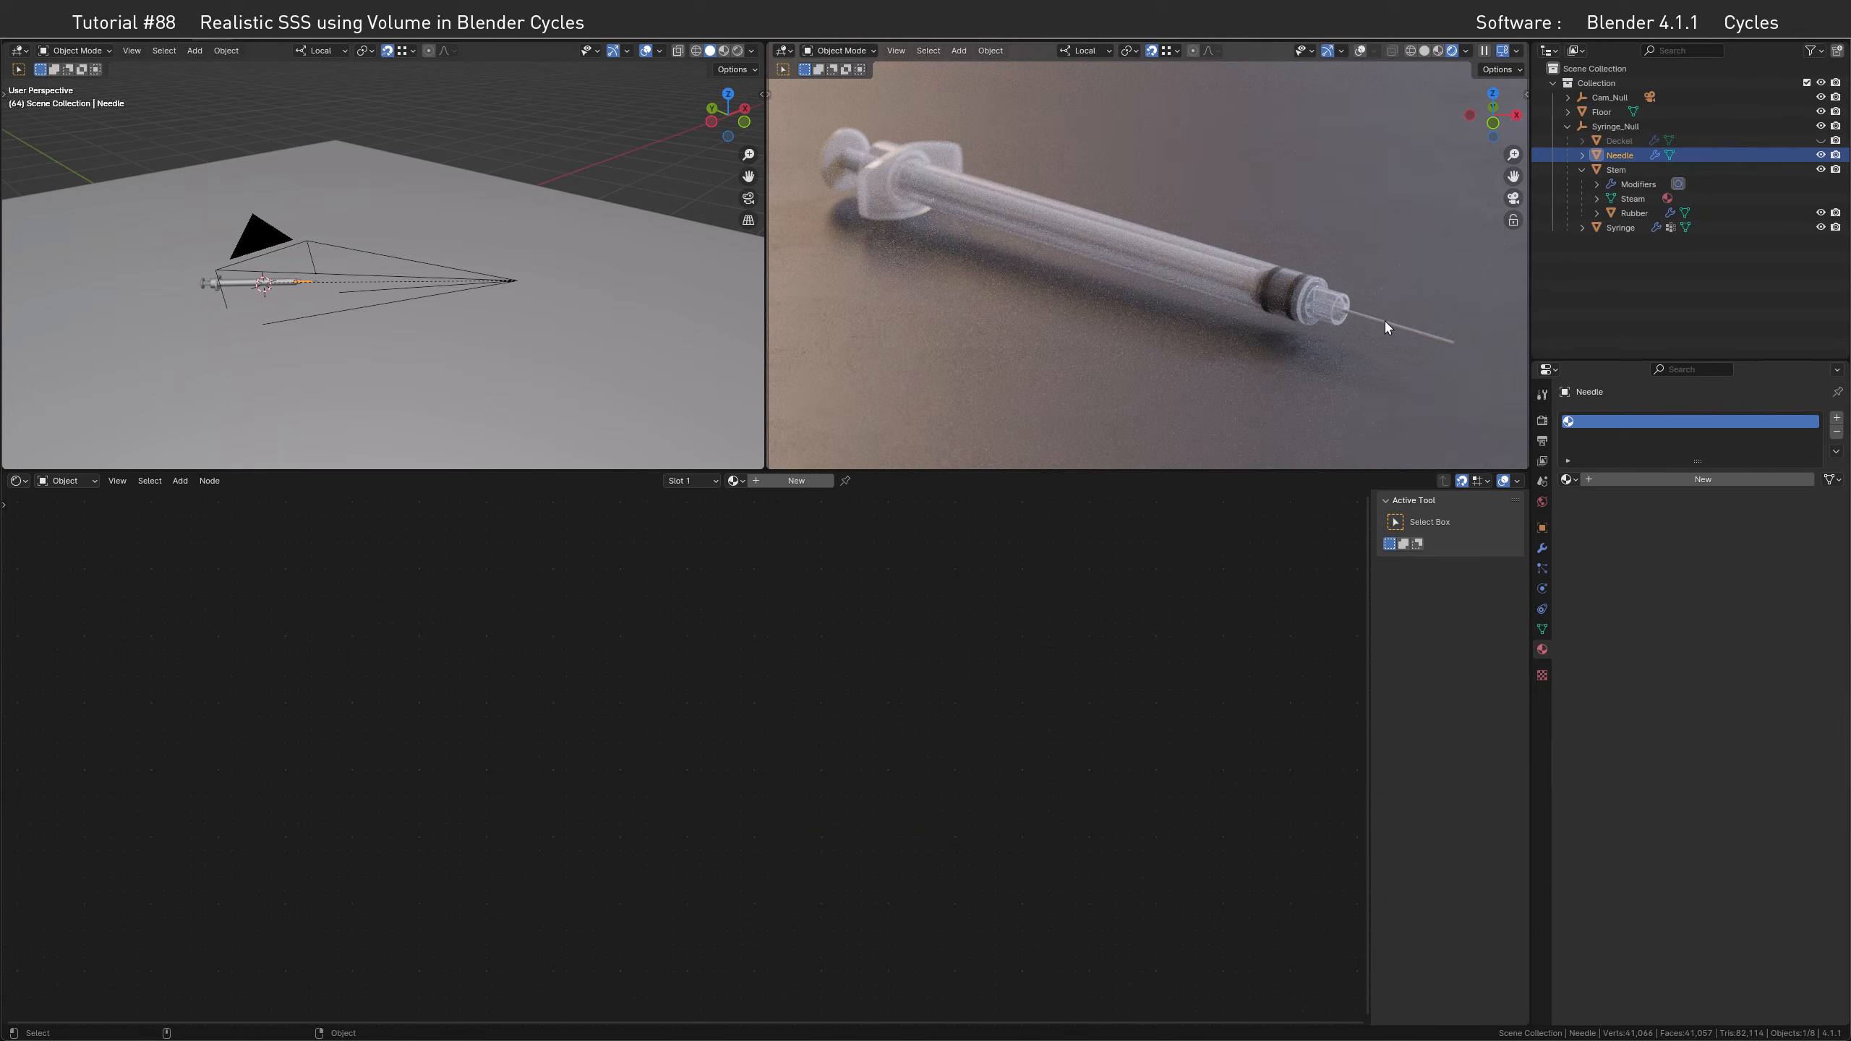
pyautogui.click(1666, 481)
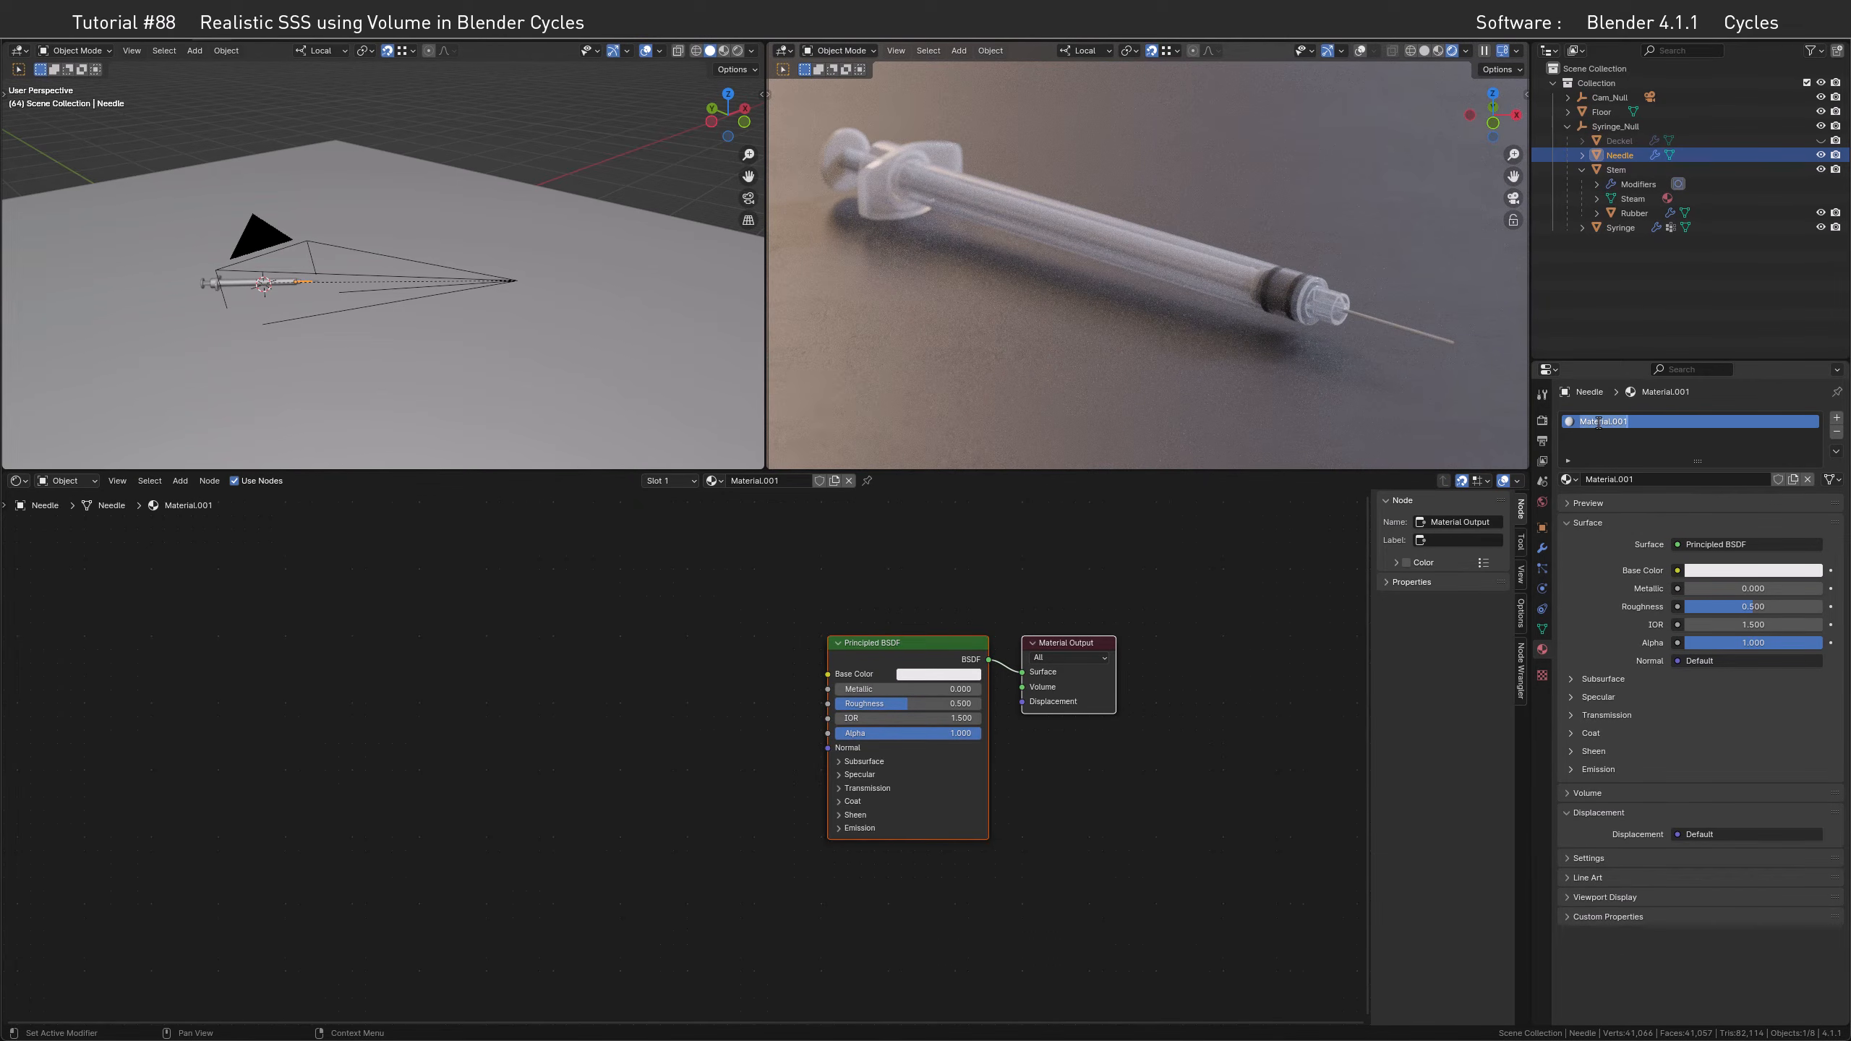
pyautogui.write('Needle')
pyautogui.press('Return')
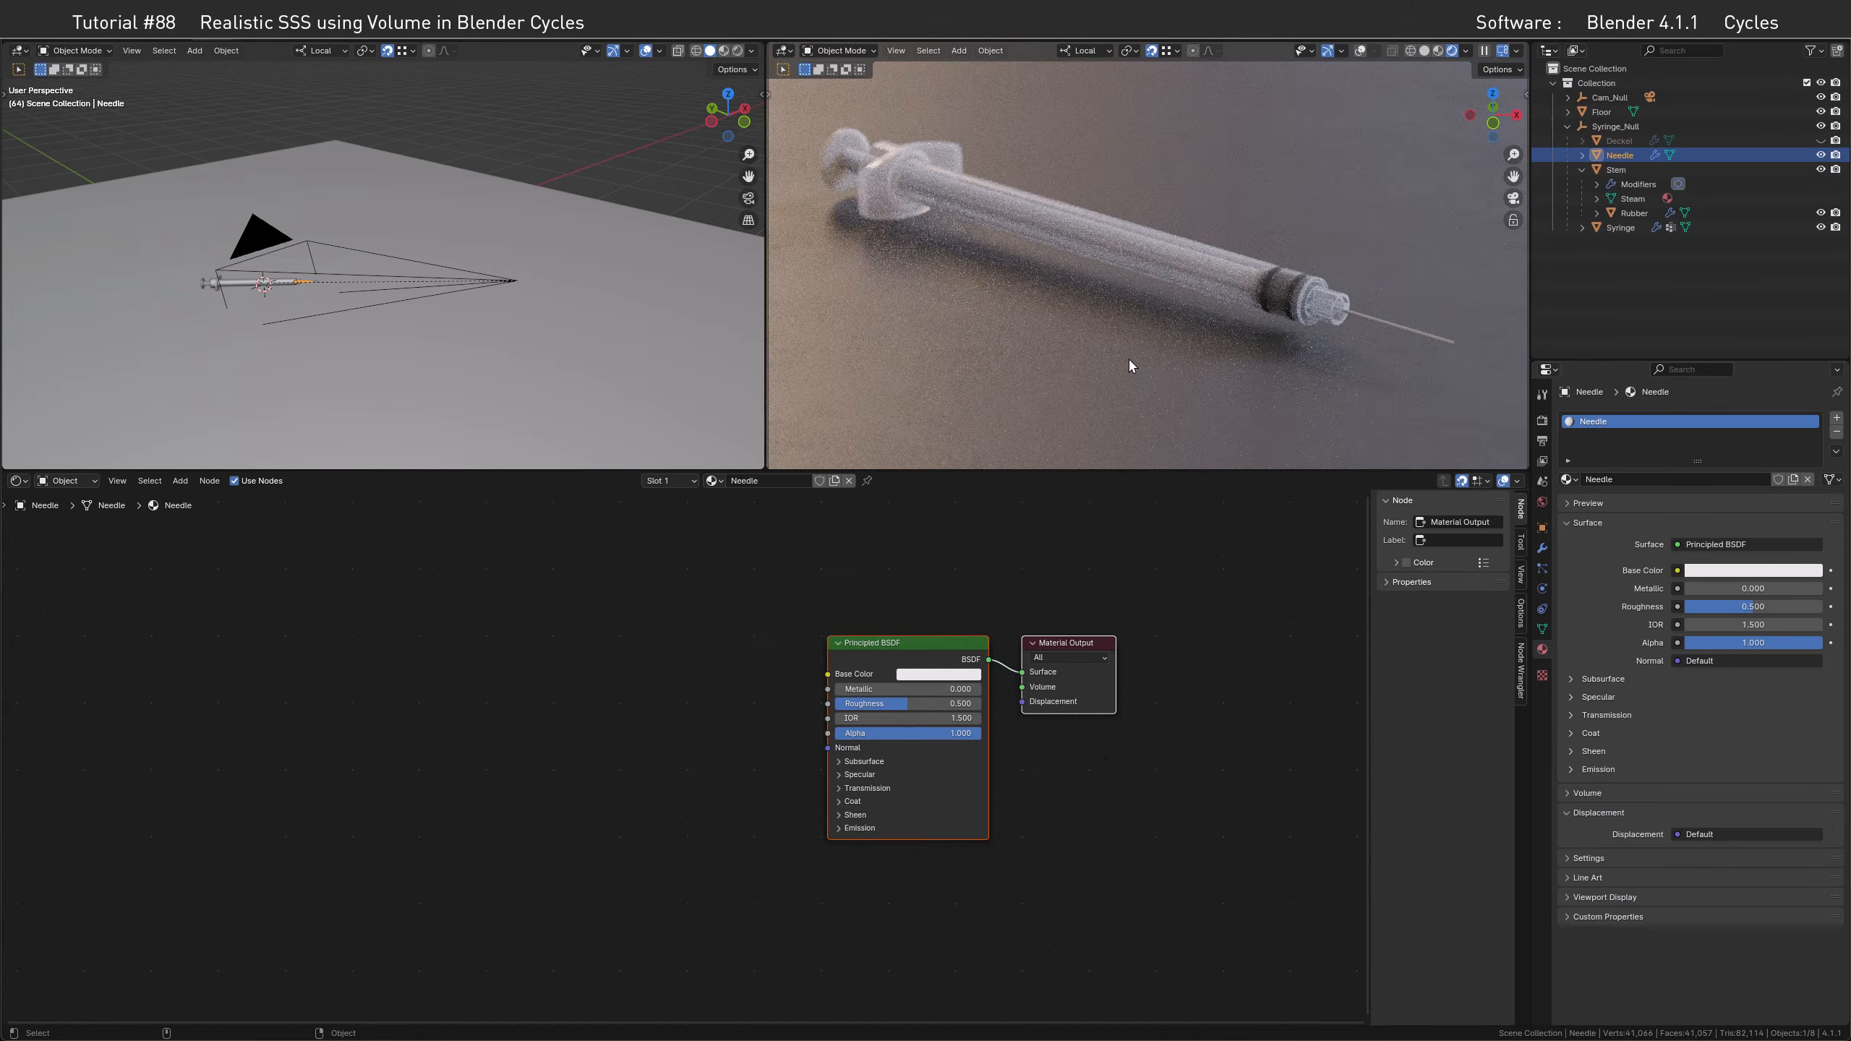
# Select the Rubber object and rename its material to Rubber
pyautogui.click(1635, 212)
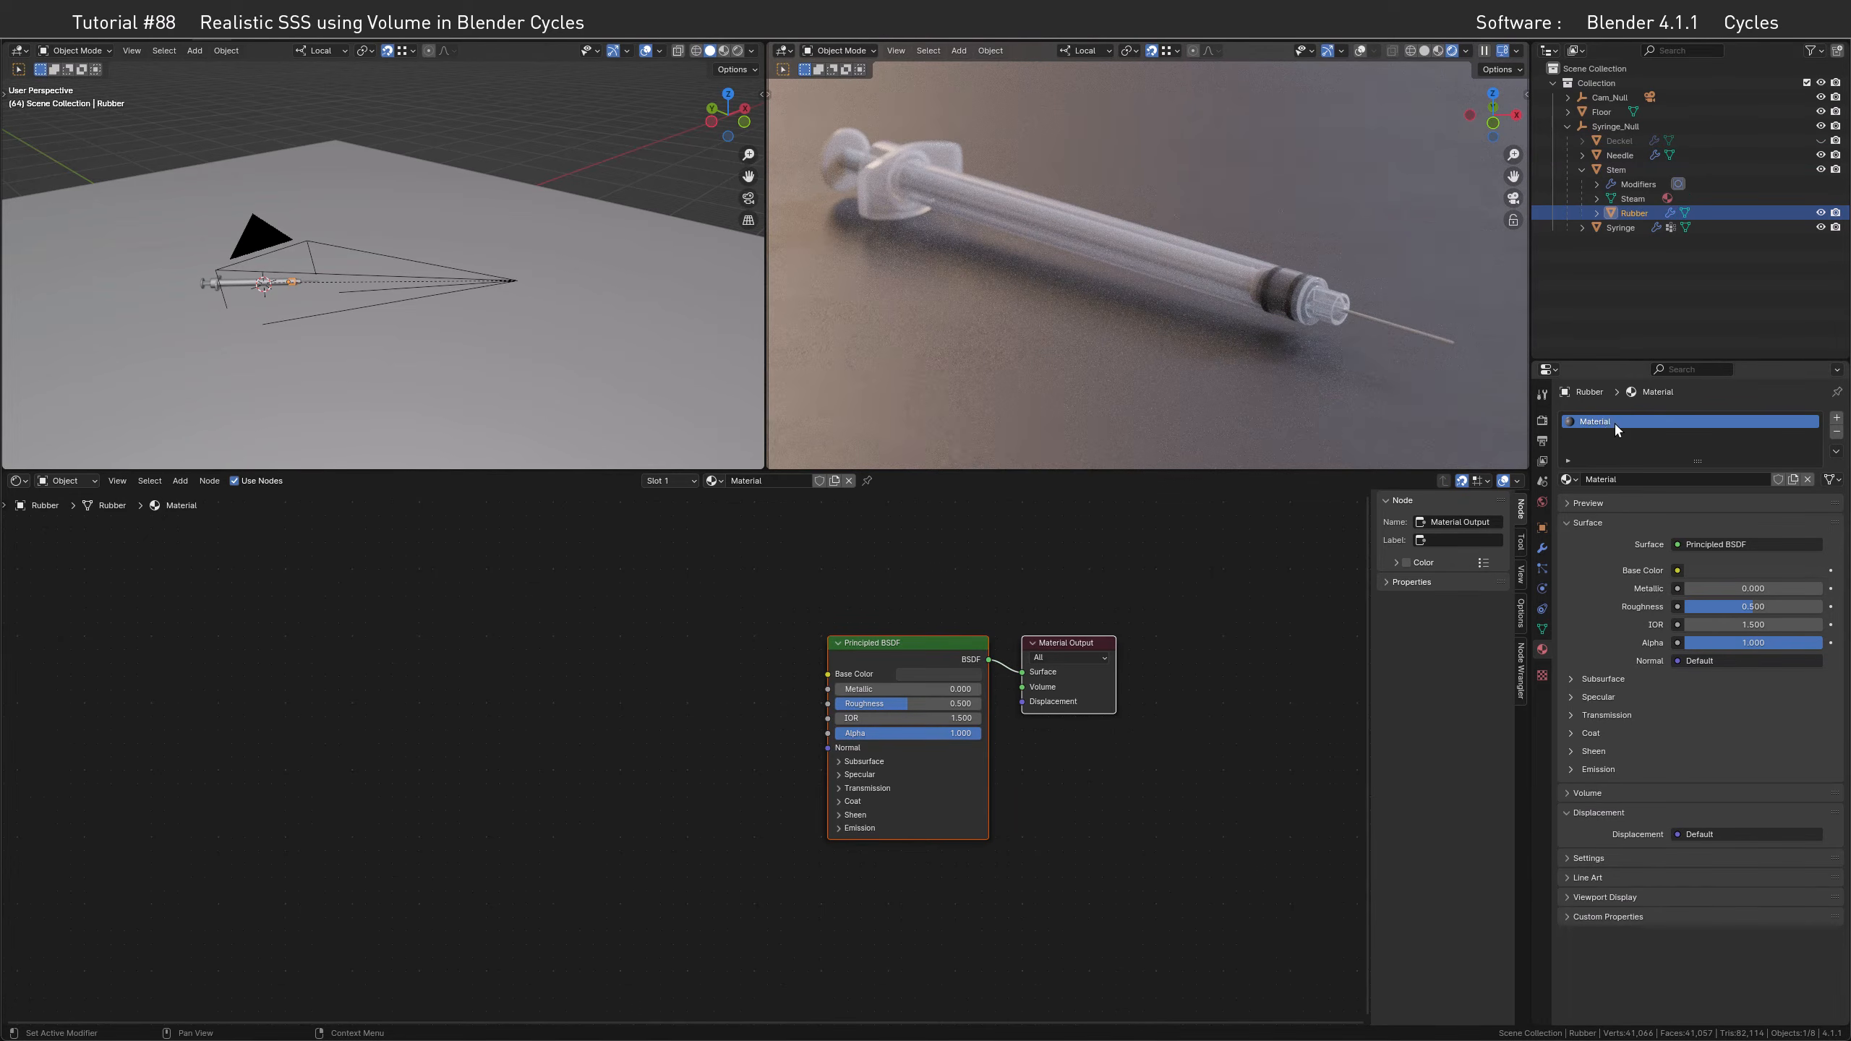
pyautogui.doubleClick(1596, 421)
pyautogui.write('Rubber')
pyautogui.press('Return')
# Select the needle and set its material's base color value to 0.6 and metallic to 1
pyautogui.click(1380, 320)
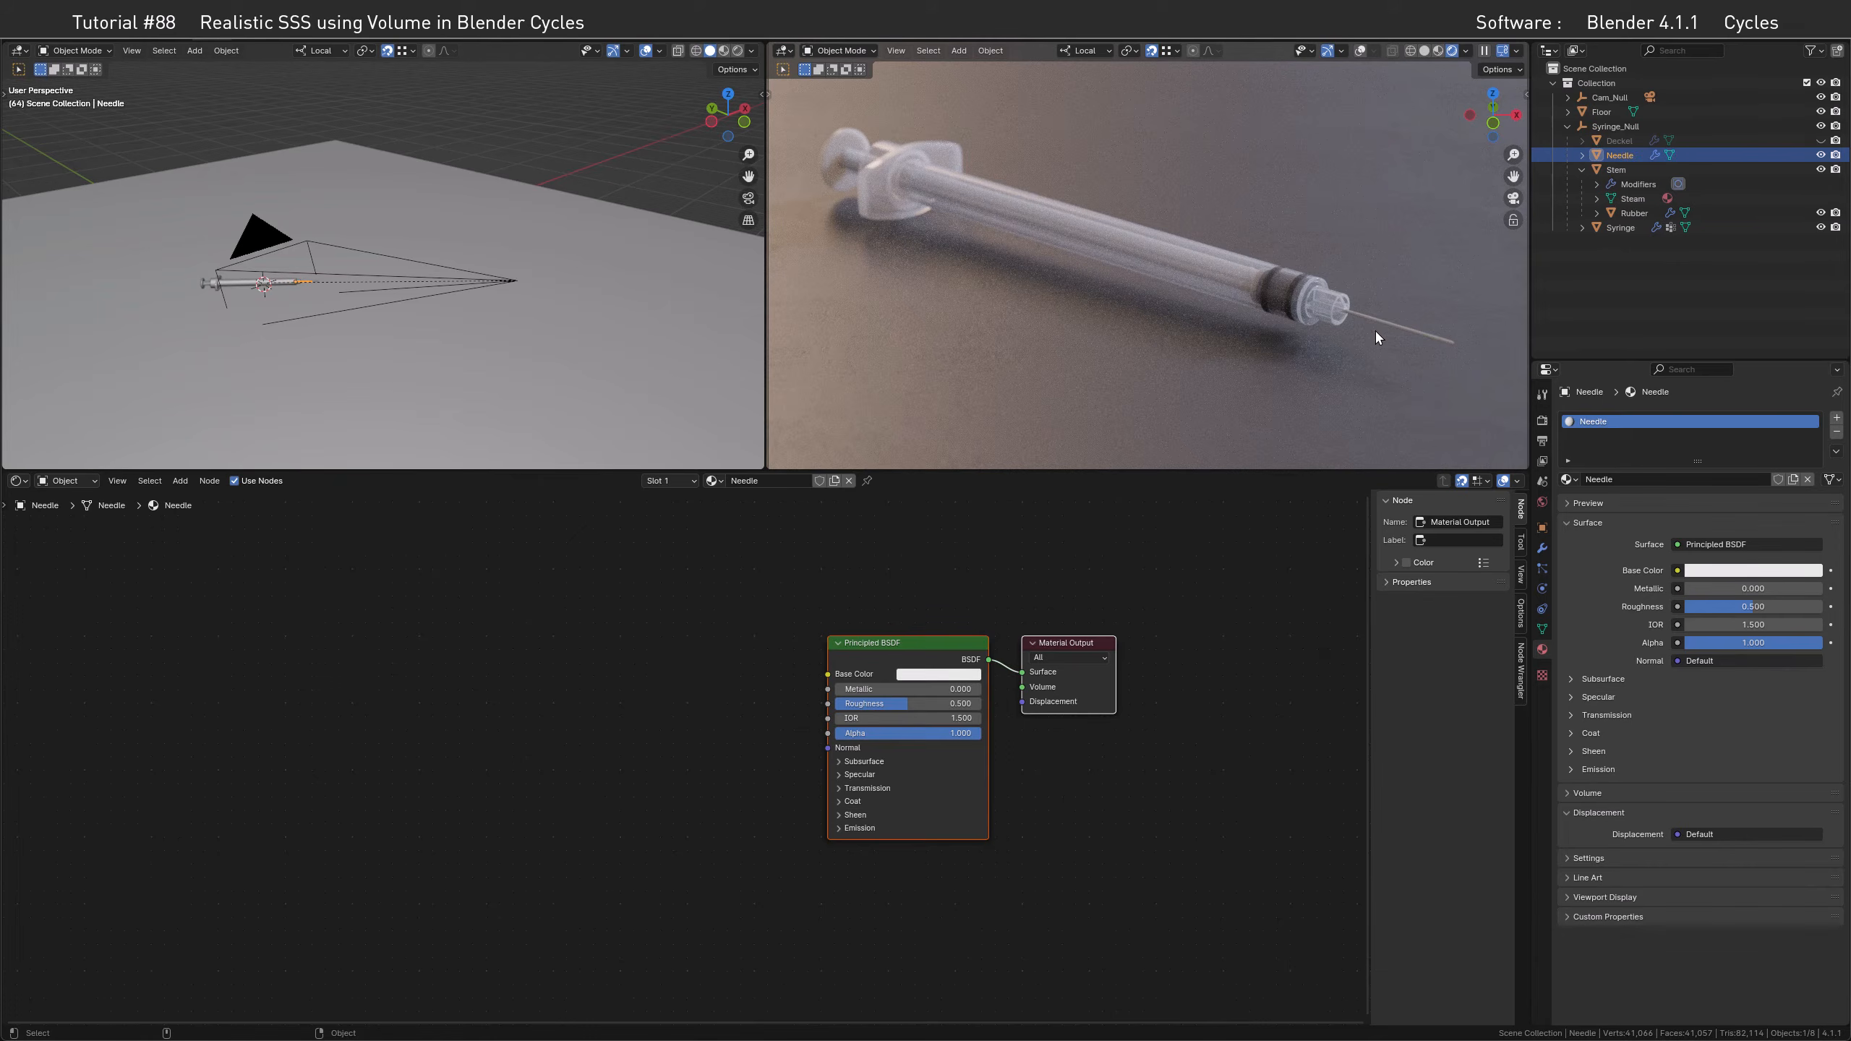
pyautogui.click(943, 675)
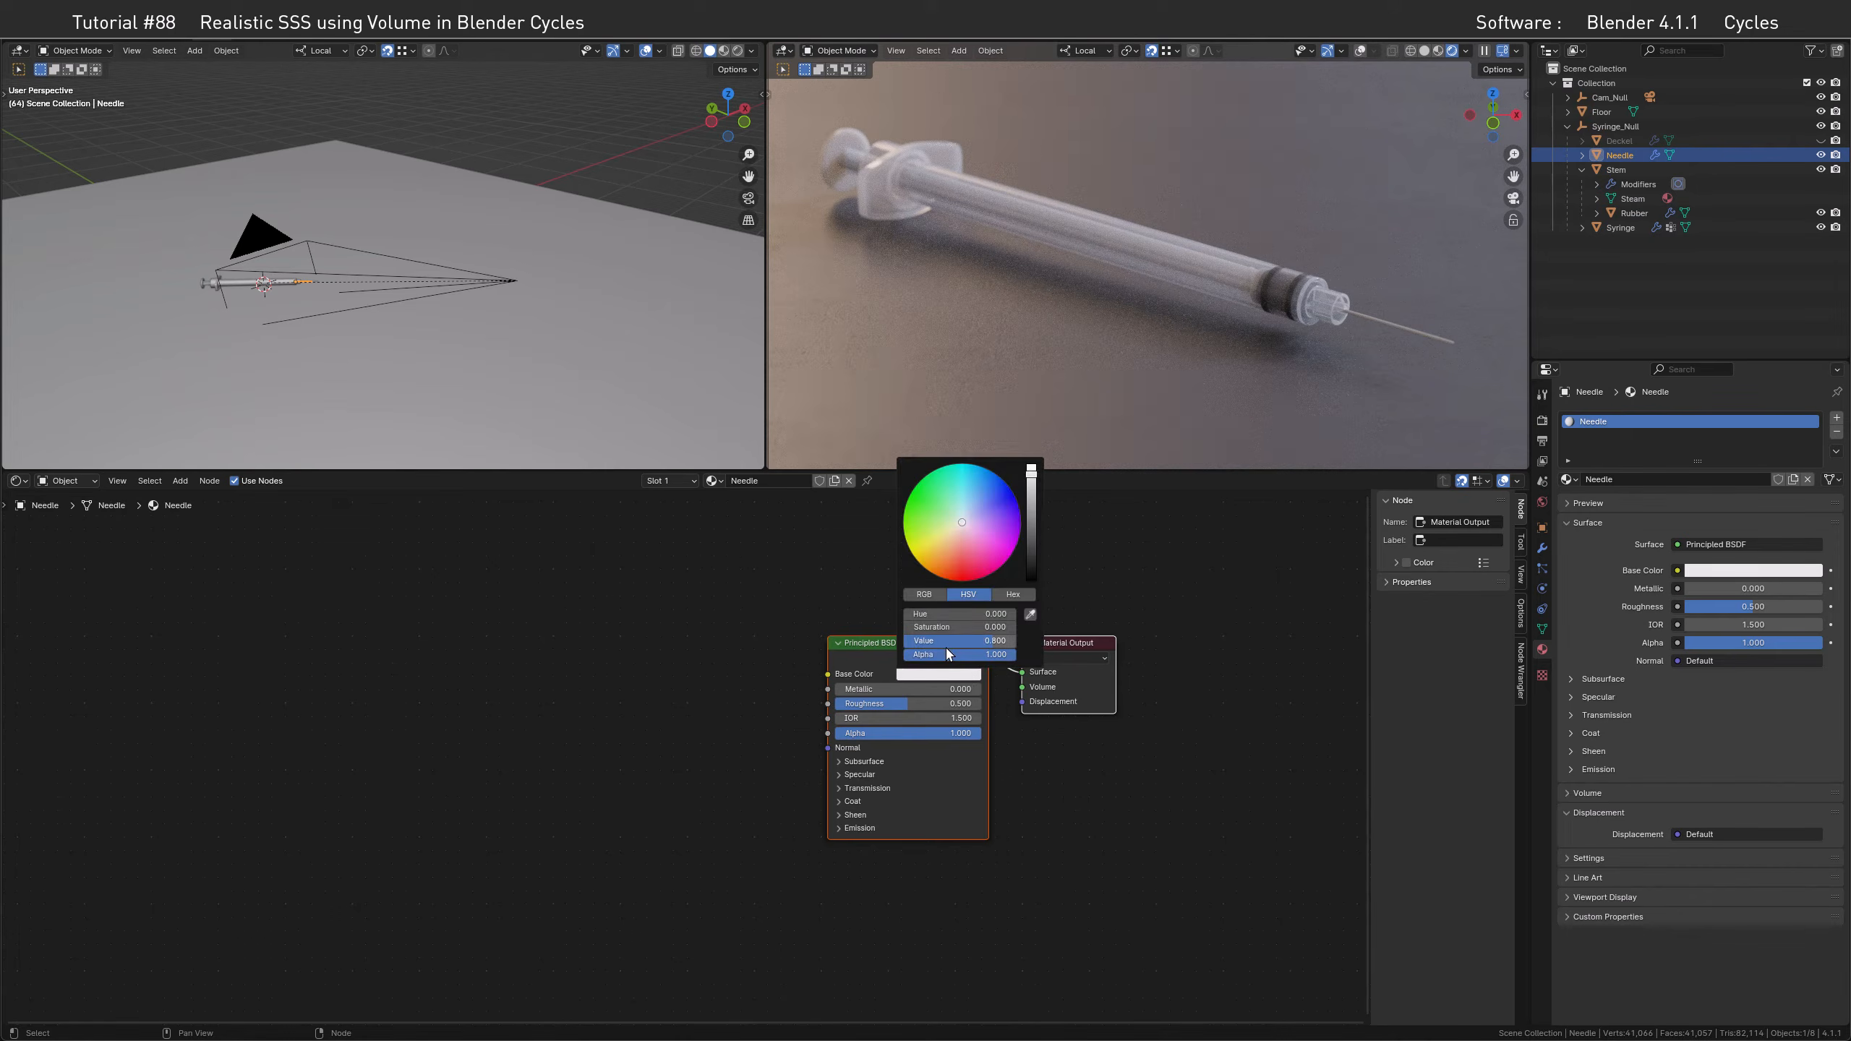
pyautogui.click(948, 641)
pyautogui.press('Return')
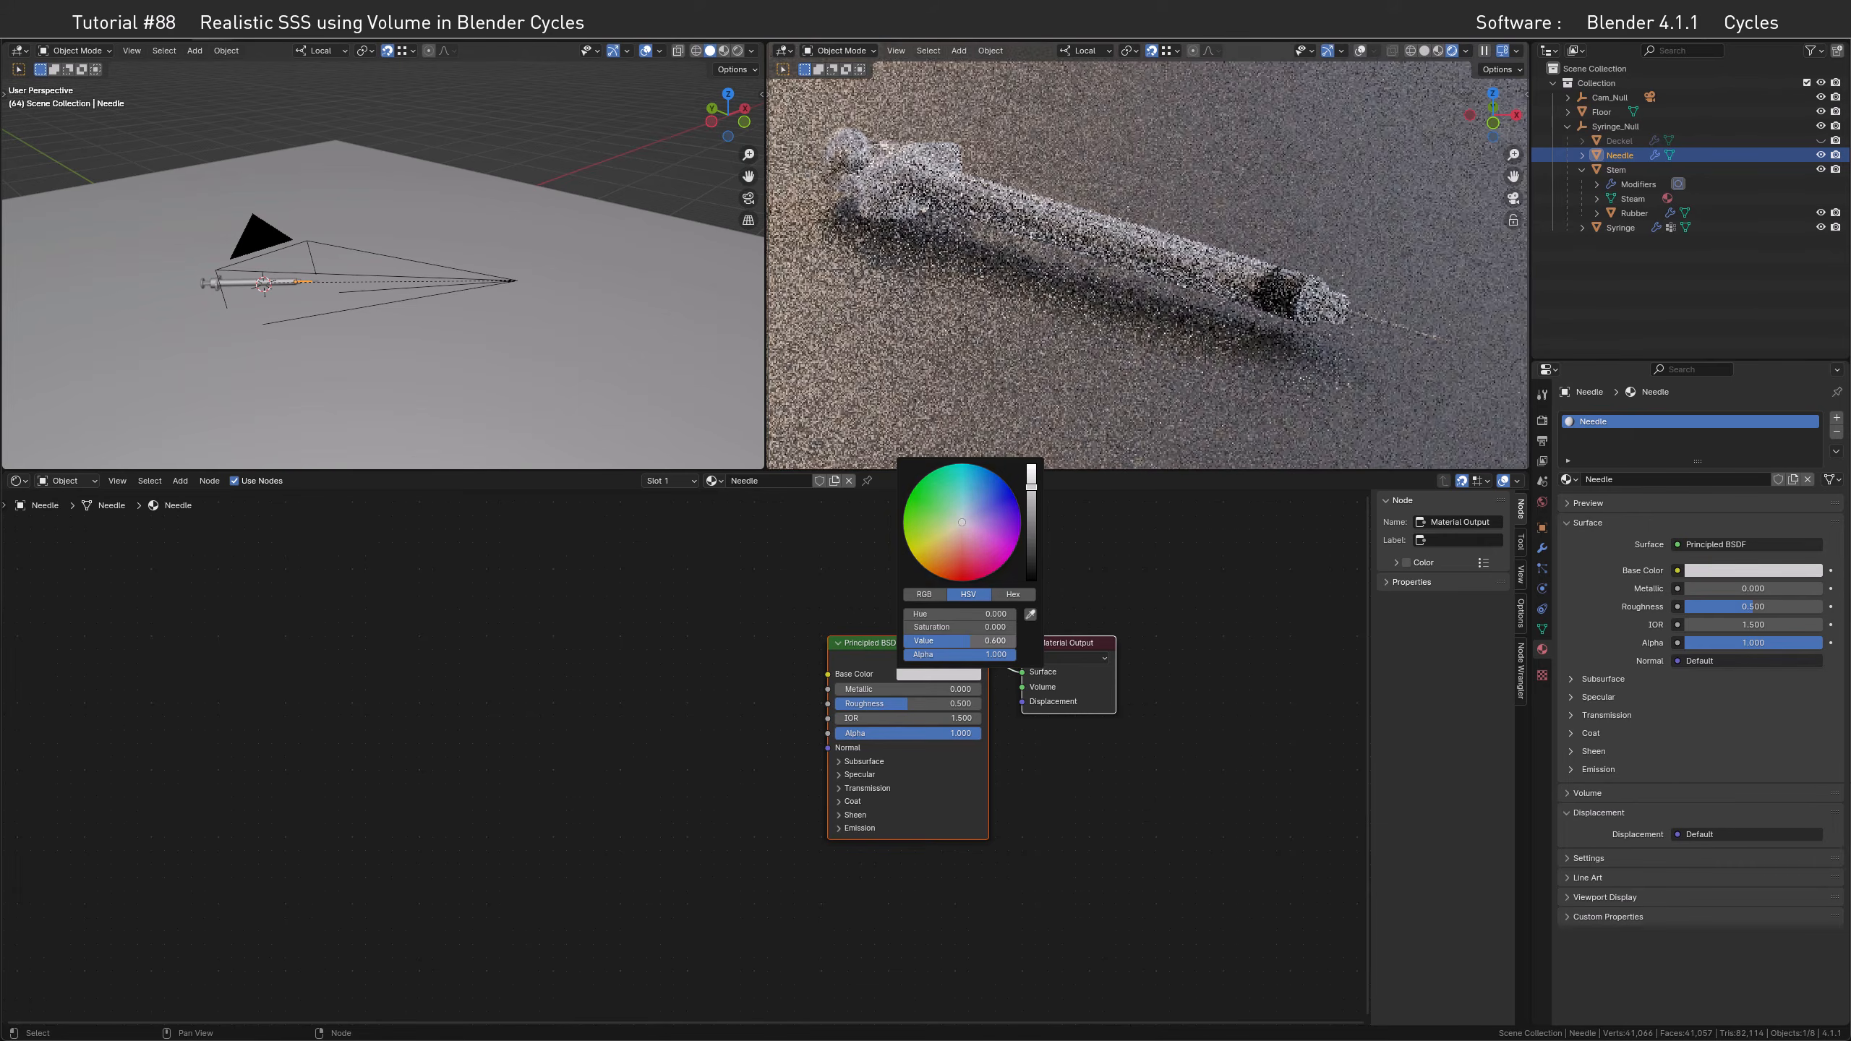
pyautogui.moveTo(849, 689); pyautogui.dragTo(985, 694)
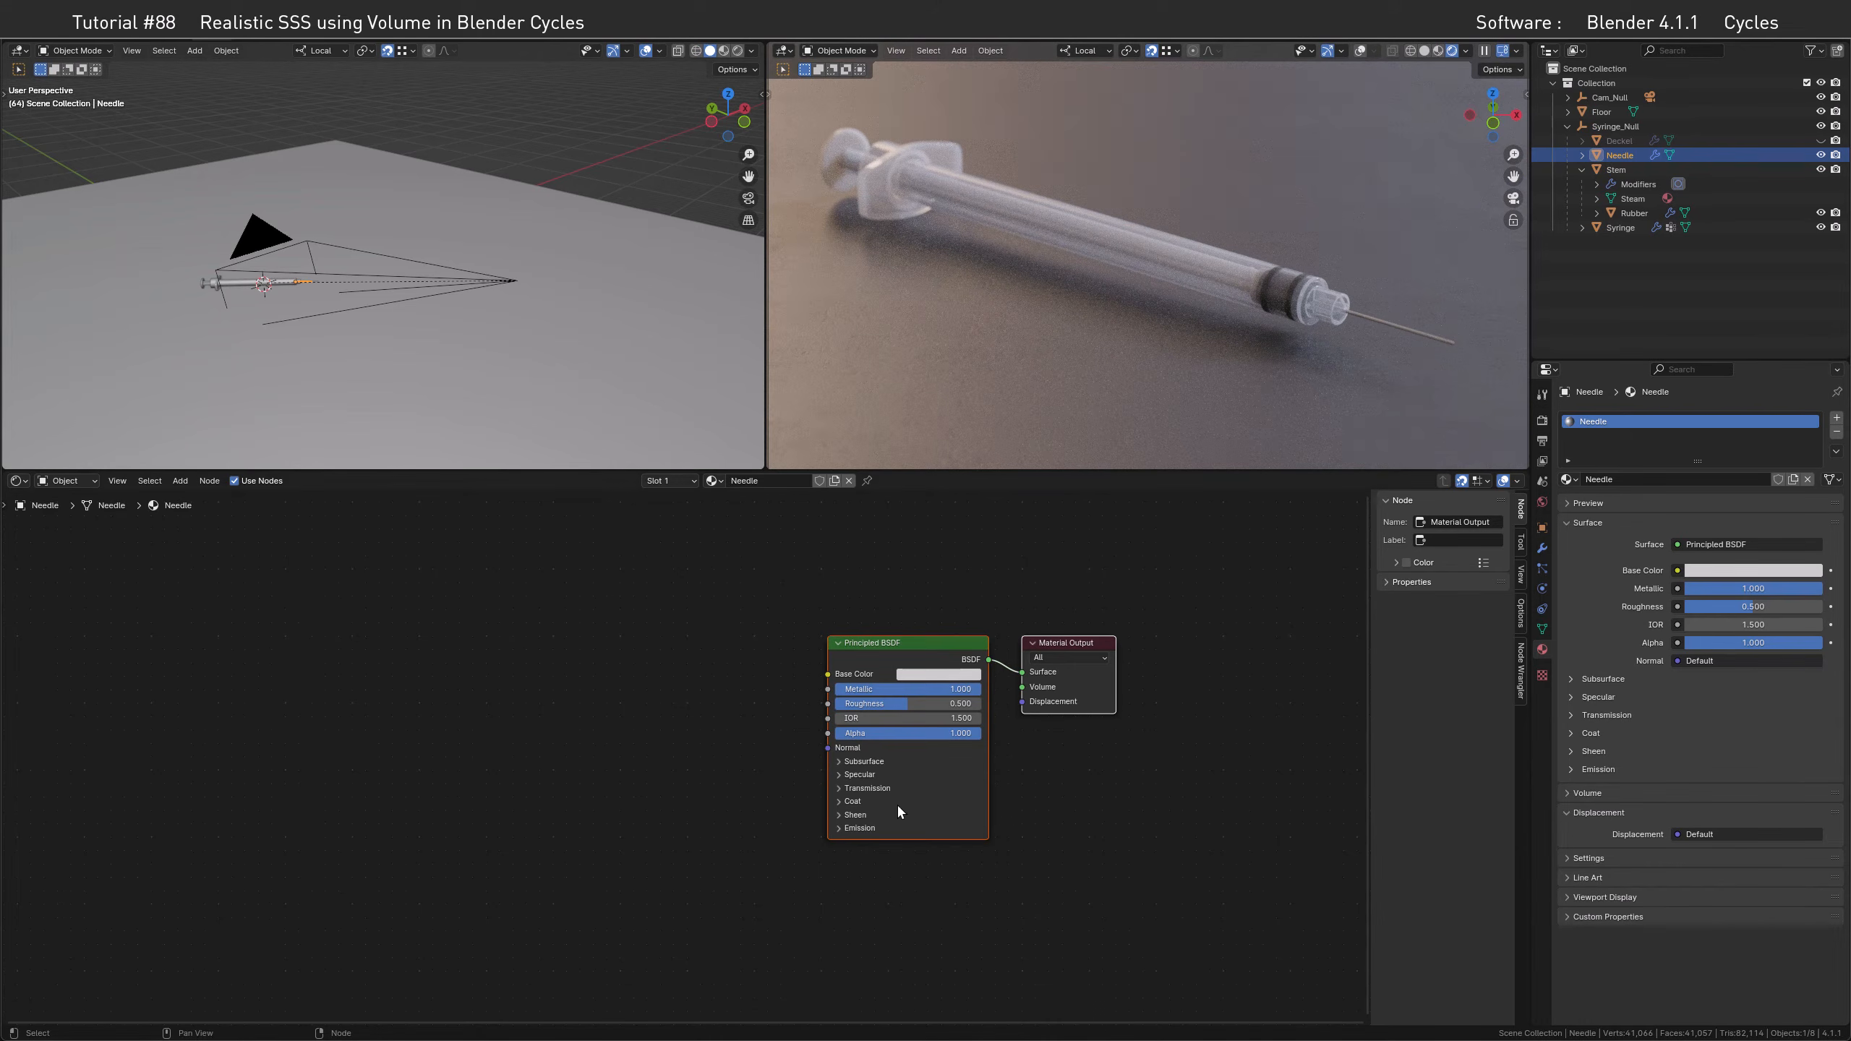
# Set the Needle material's roughness to 0.2 and unhide the red cap in the viewport
pyautogui.click(882, 704)
pyautogui.write('0.2')
pyautogui.press('Return')
pyautogui.click(1820, 141)
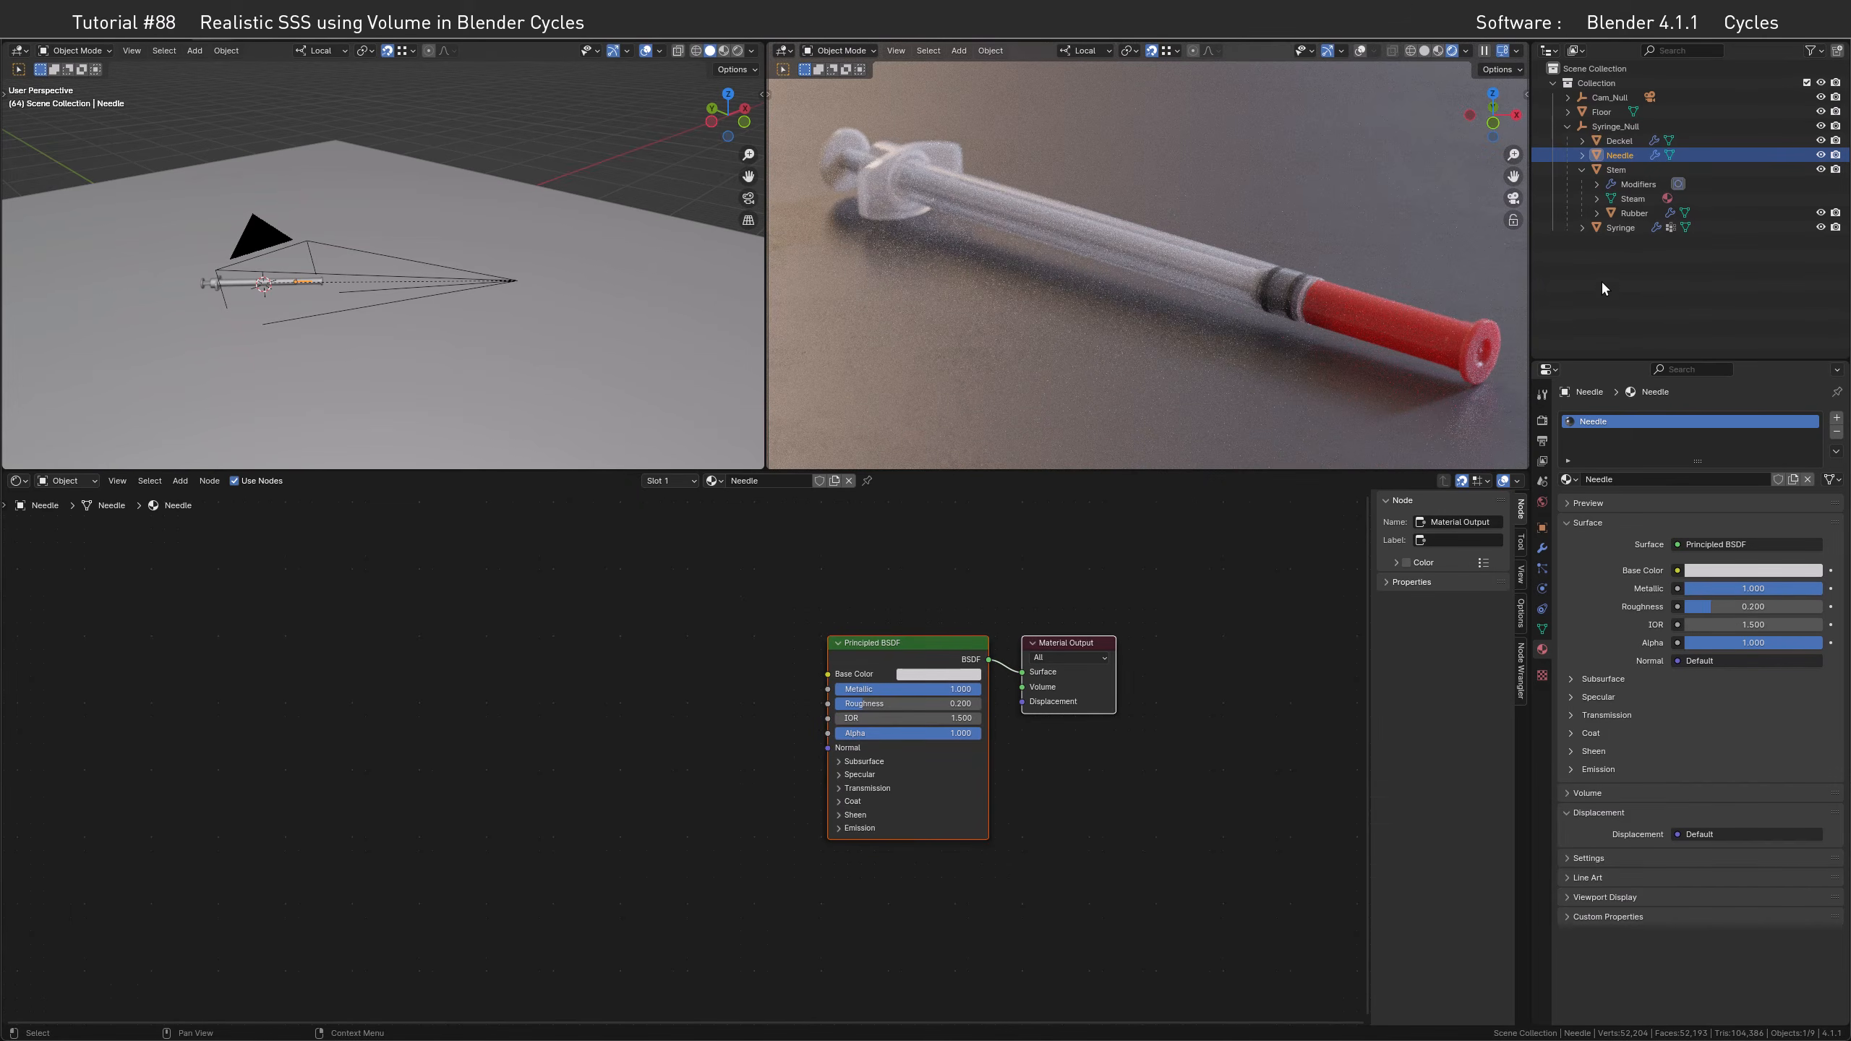